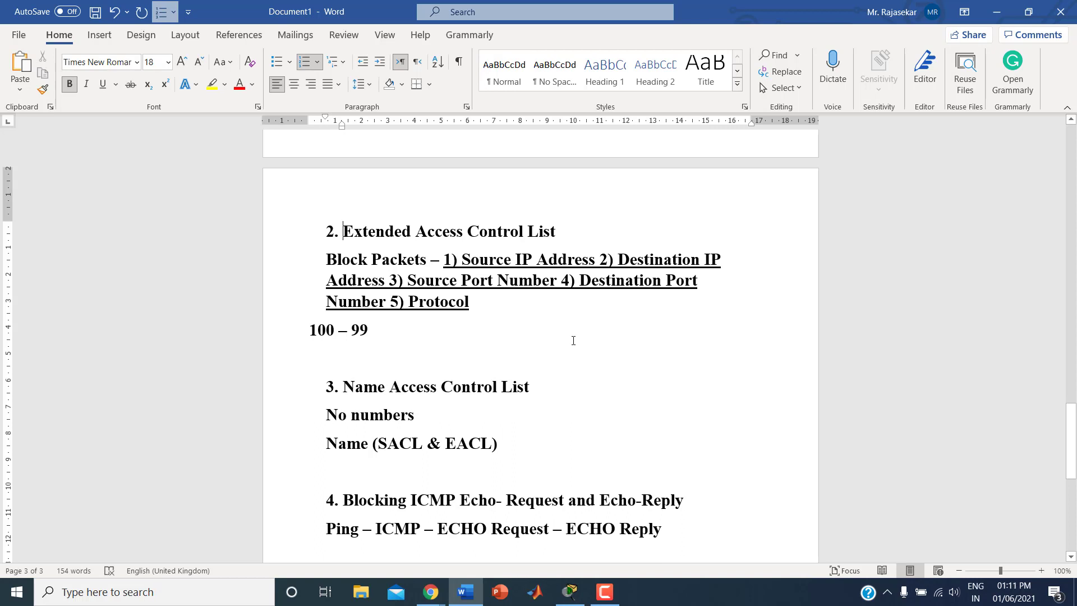
# Format the Block Packets paragraph under Extended Access Control List as a bullet and start its numbered criteria on a new line
pyautogui.moveTo(443, 259); pyautogui.dragTo(570, 308)
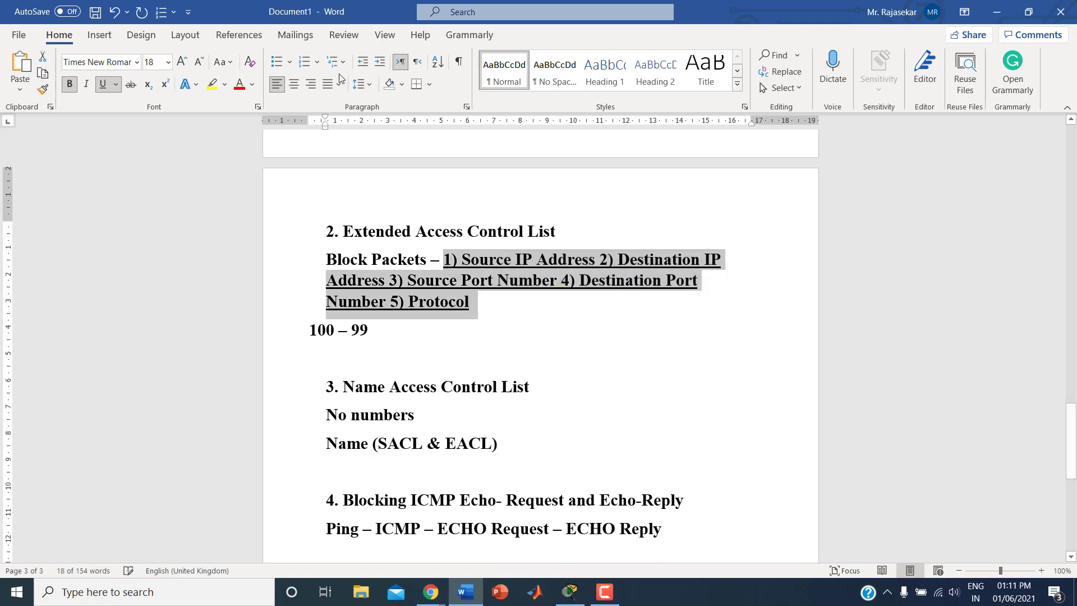
pyautogui.click(276, 65)
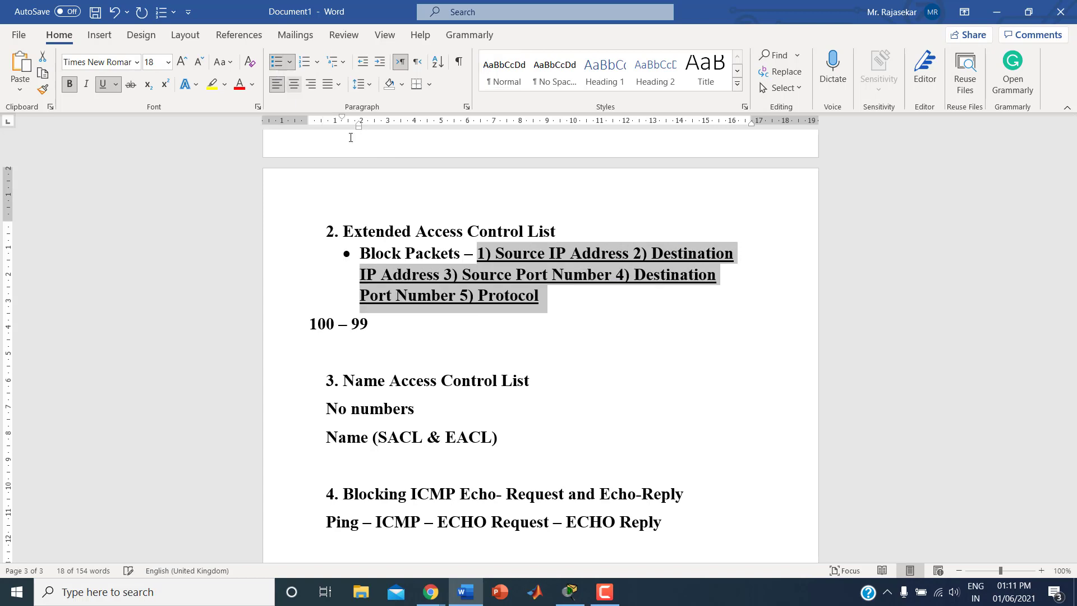
pyautogui.click(486, 256)
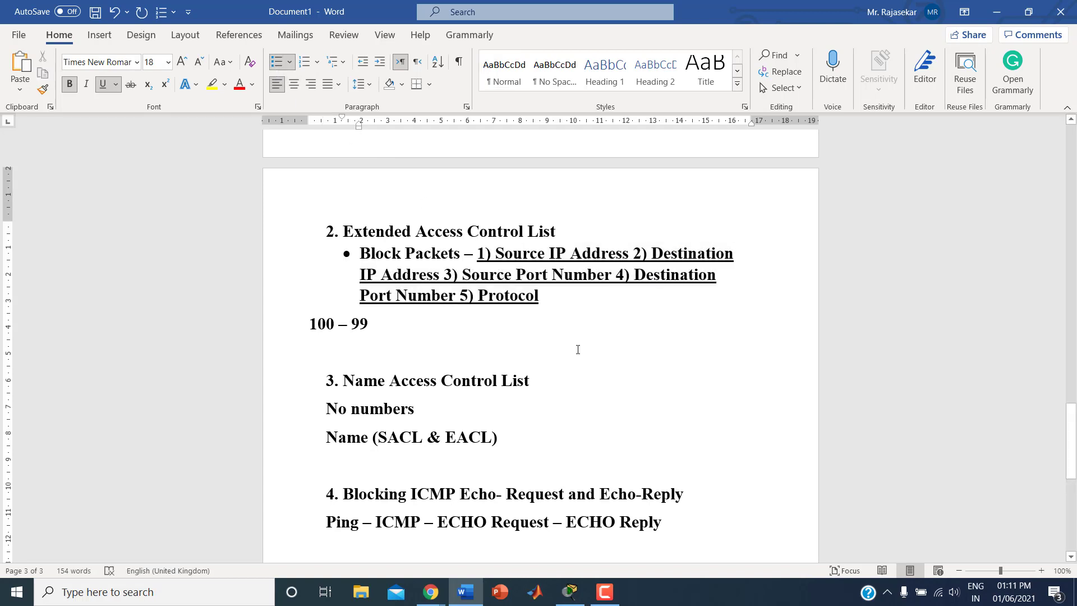
pyautogui.press('Return')
pyautogui.press('BackSpace')
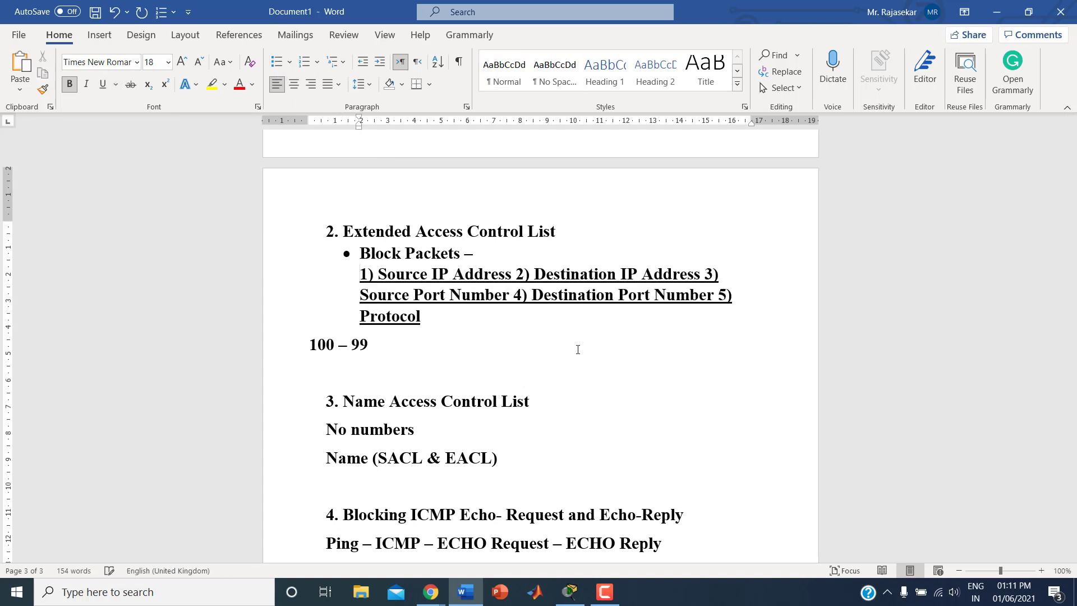
# Put criteria 2) Destination IP Address through 5) Protocol each on their own line within the Block Packets bullet
pyautogui.click(517, 279)
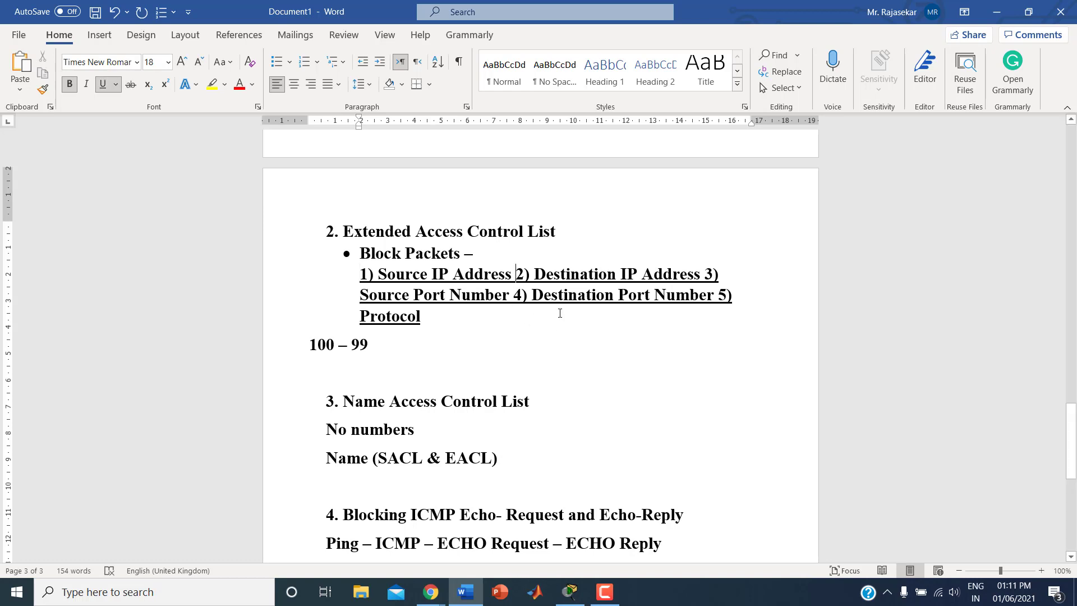
pyautogui.hotkey('shift', 'Return')
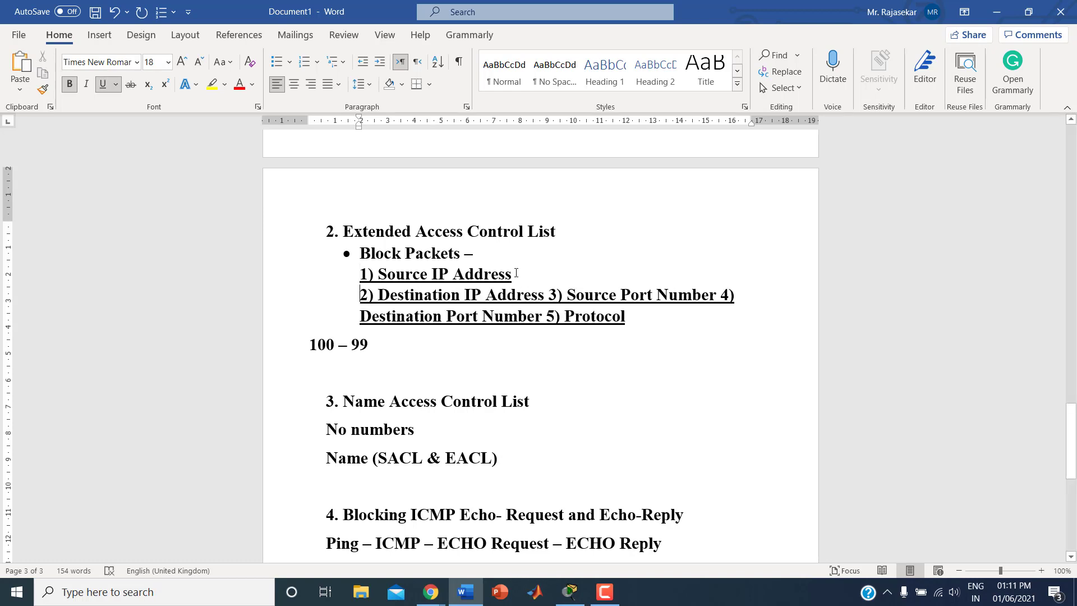
pyautogui.hotkey('shift', 'Return')
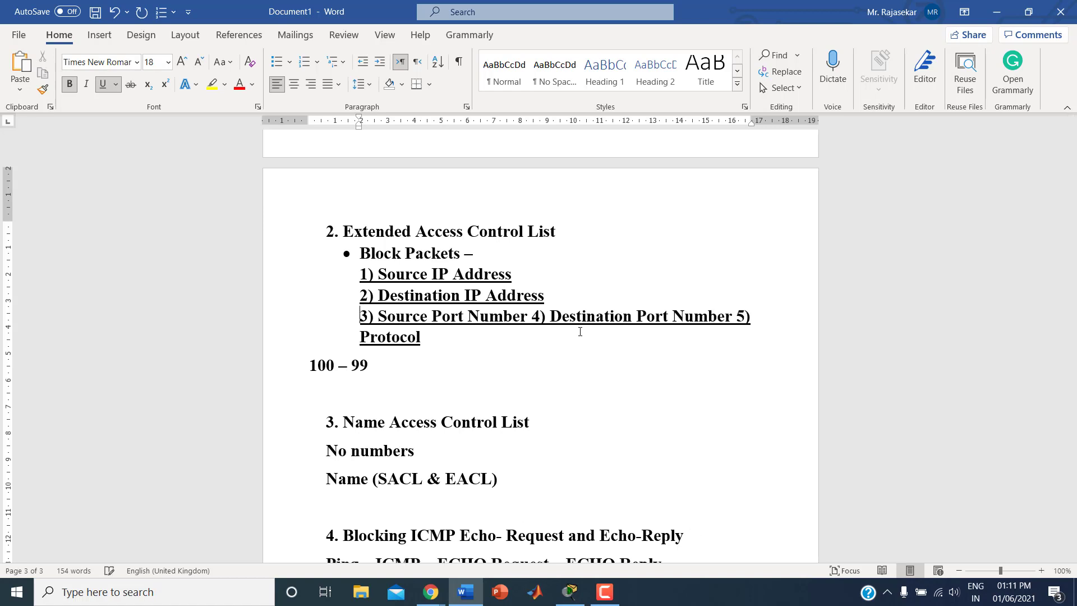
pyautogui.click(533, 317)
pyautogui.hotkey('shift', 'Return')
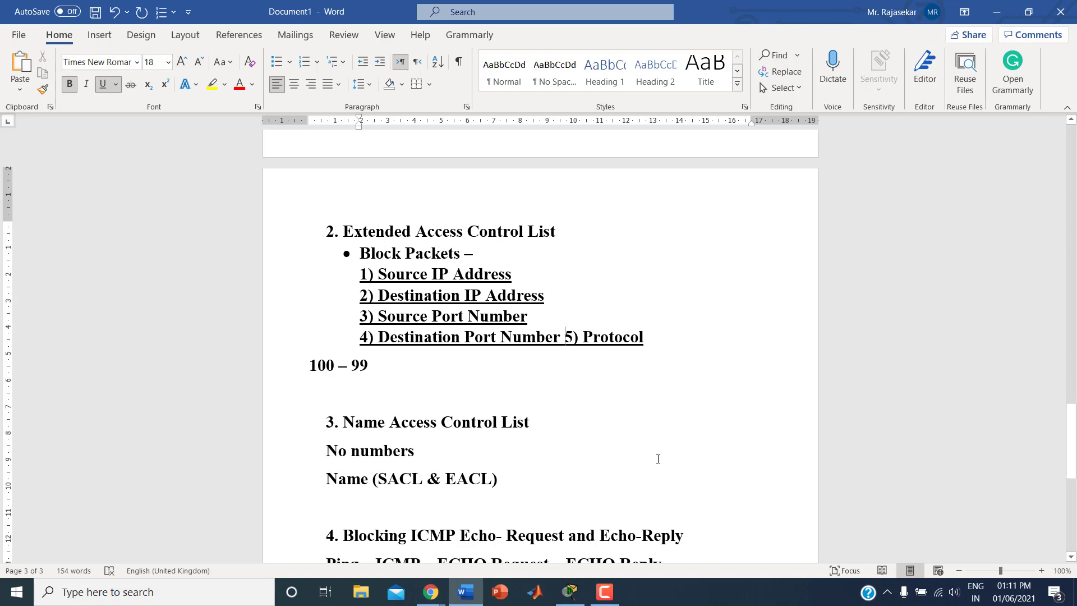
pyautogui.hotkey('shift', 'Return')
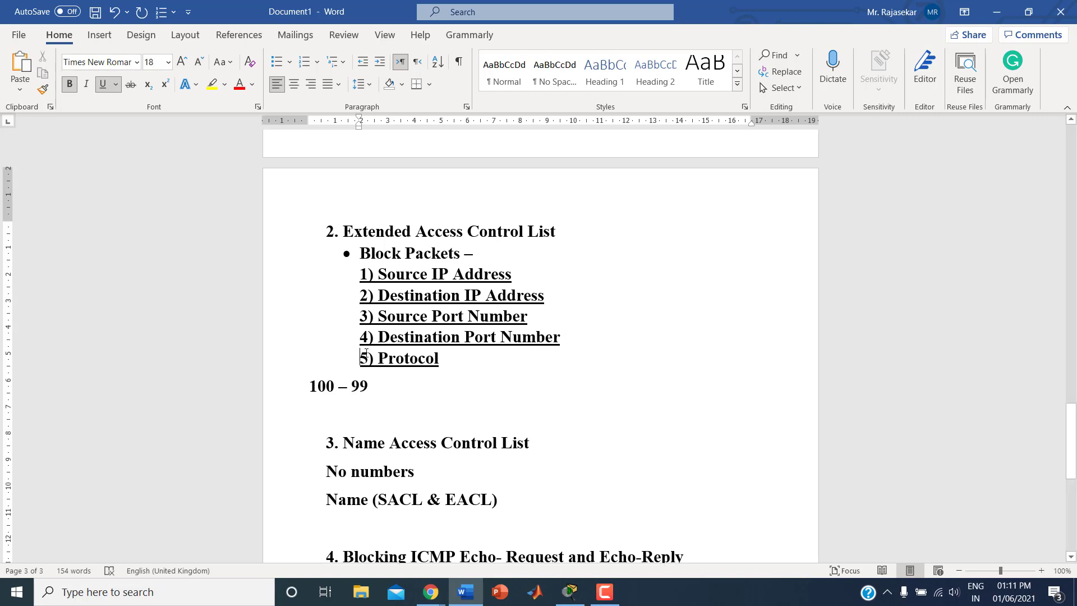
# Remove the underline from the five numbered criteria under Block Packets
pyautogui.moveTo(293, 289); pyautogui.dragTo(299, 361)
pyautogui.hotkey('ctrl', 'u')
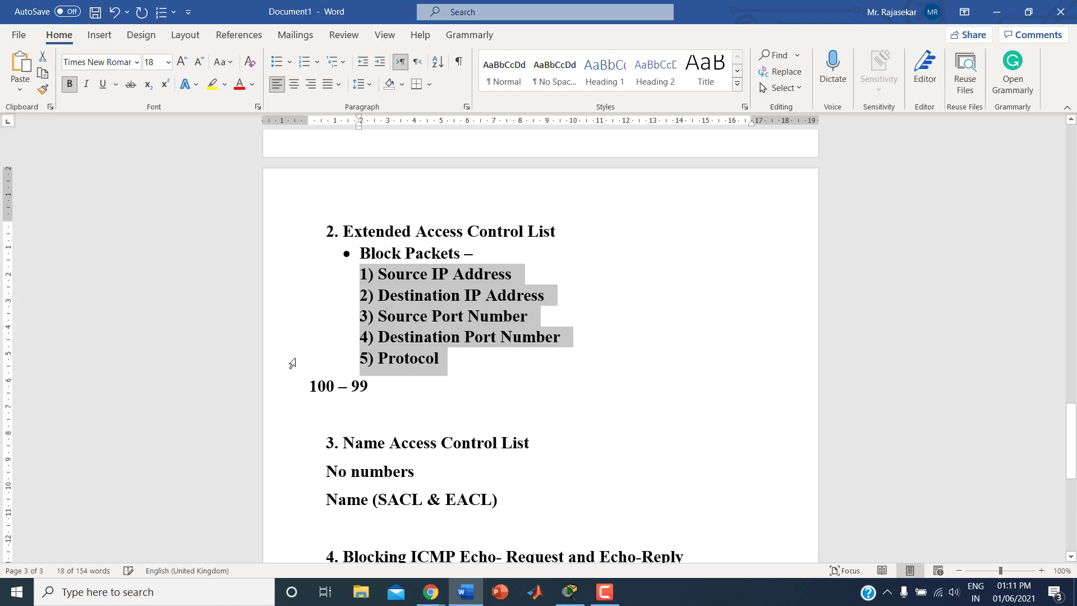
pyautogui.click(474, 410)
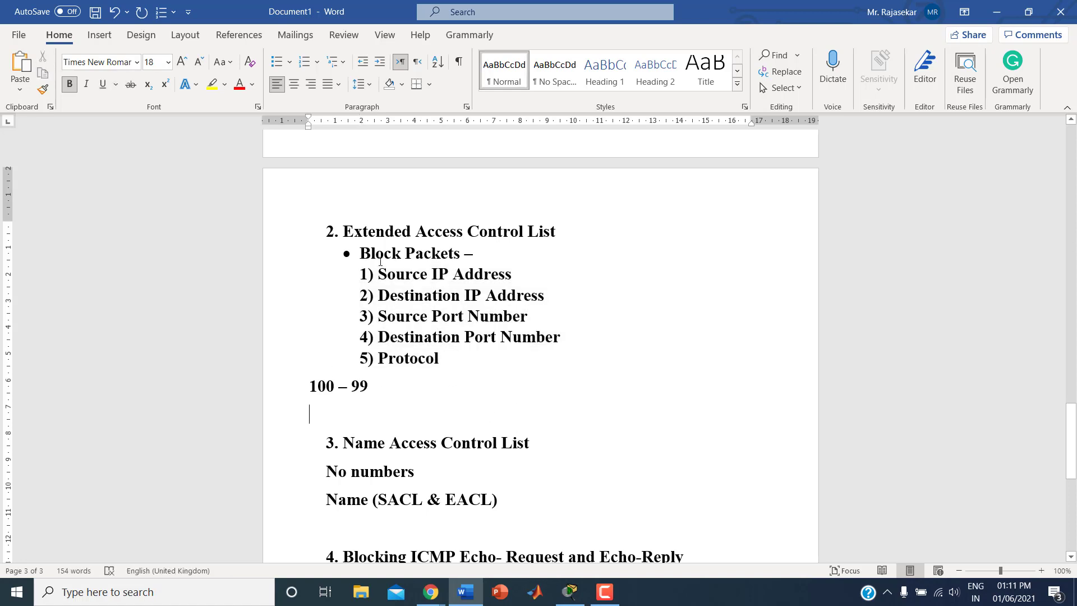
# Replace the dash after "Block Packets" in the Extended Access Control List section with a colon
pyautogui.click(355, 254)
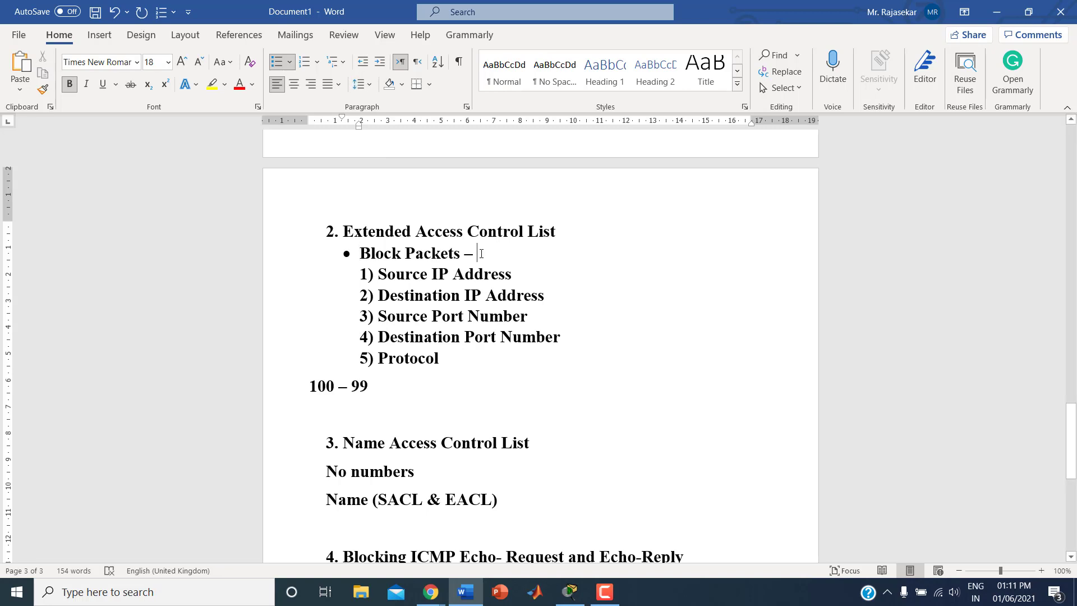
pyautogui.press('BackSpace')
pyautogui.press('BackSpace')
pyautogui.write(':')
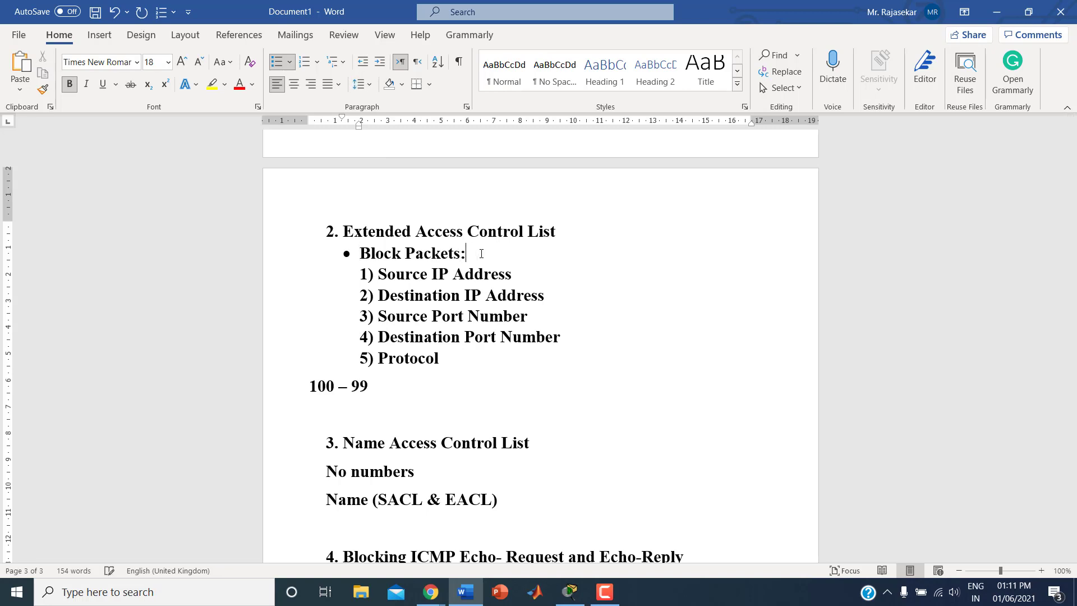
# Indent the number range line below the Protocol item by two levels and correct the range to 100 – 199
pyautogui.click(312, 387)
pyautogui.press('Tab')
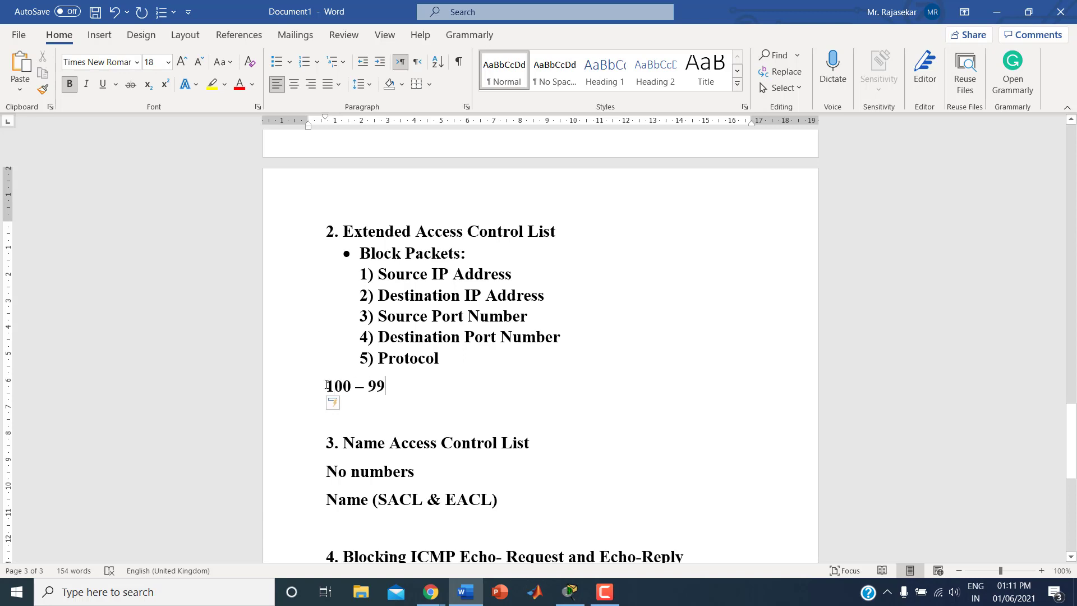
pyautogui.moveTo(327, 385); pyautogui.dragTo(393, 387)
pyautogui.click(405, 384)
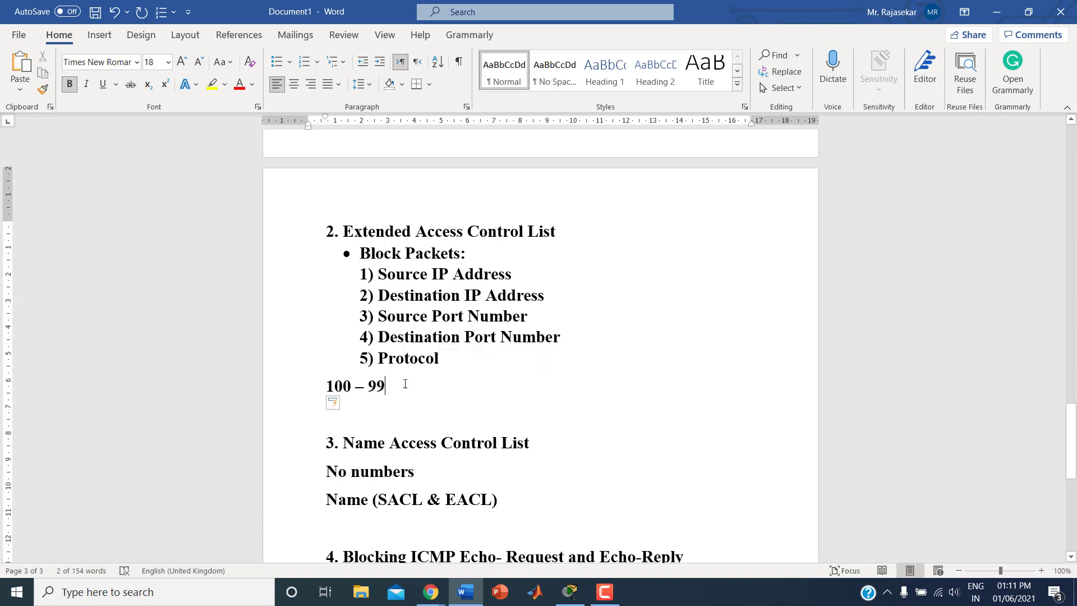
pyautogui.write('1')
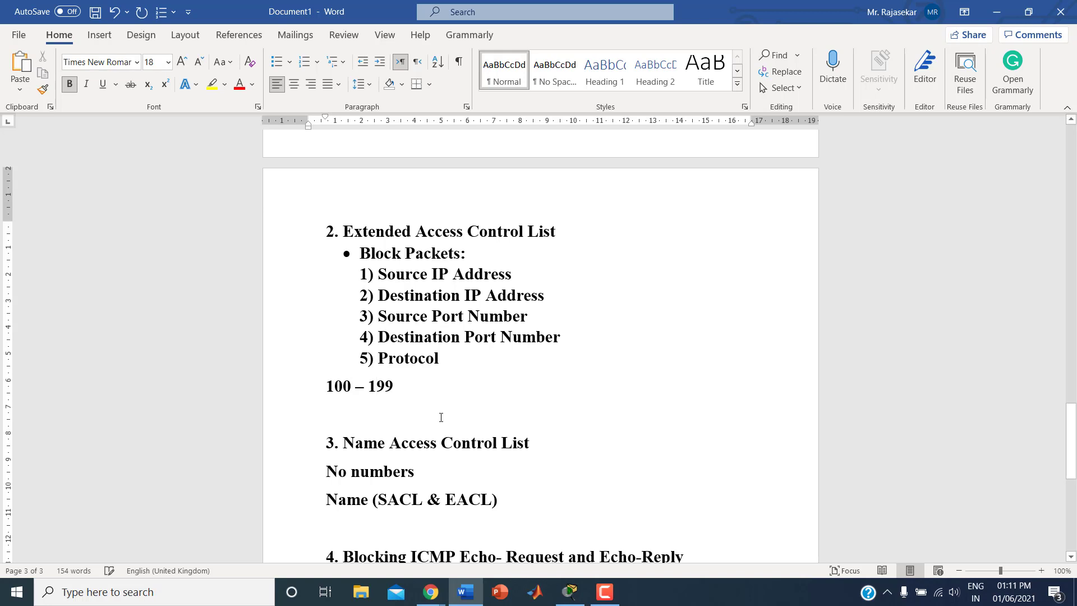
pyautogui.click(441, 418)
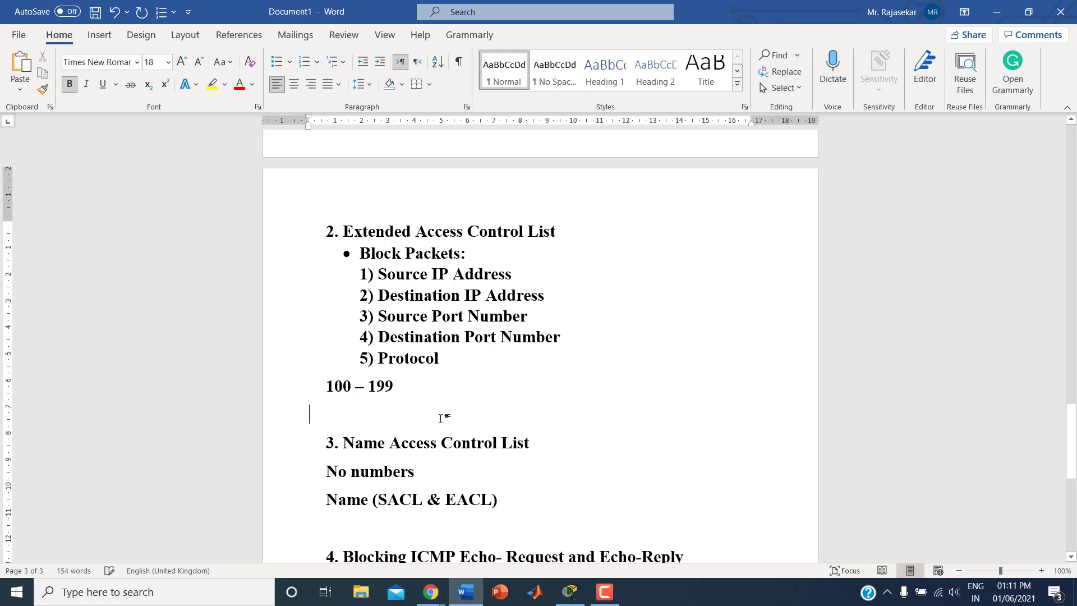
pyautogui.click(326, 384)
pyautogui.press('Tab')
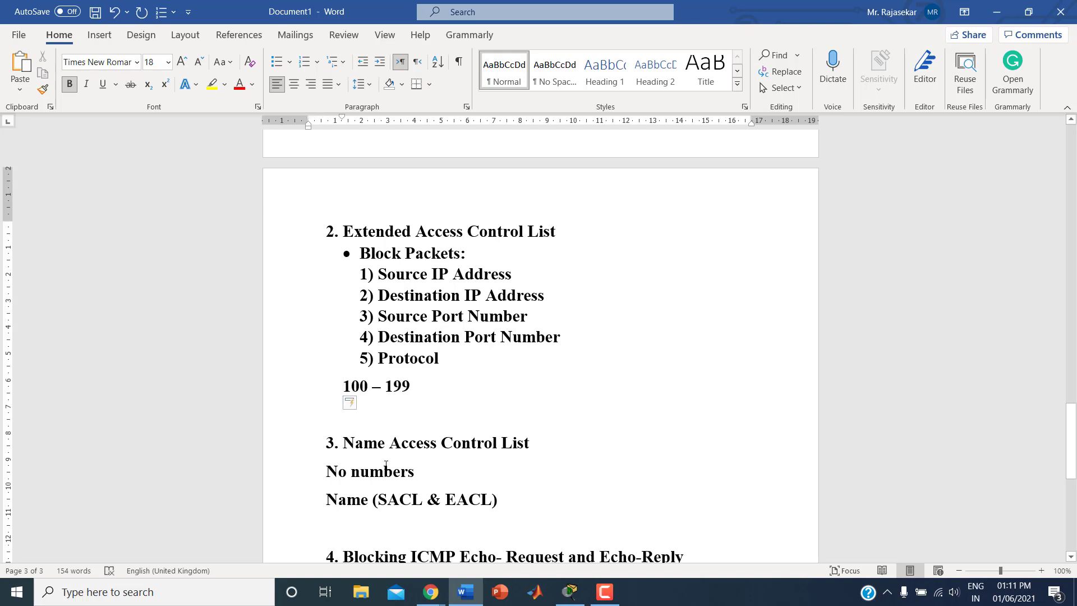
# Copy the standard ACL steps from "Design the topology diagram" through "Configuring Standard Access Control List (Block)" below the 100 – 199 line, adding a blank line there
pyautogui.click(418, 422)
pyautogui.press('Return')
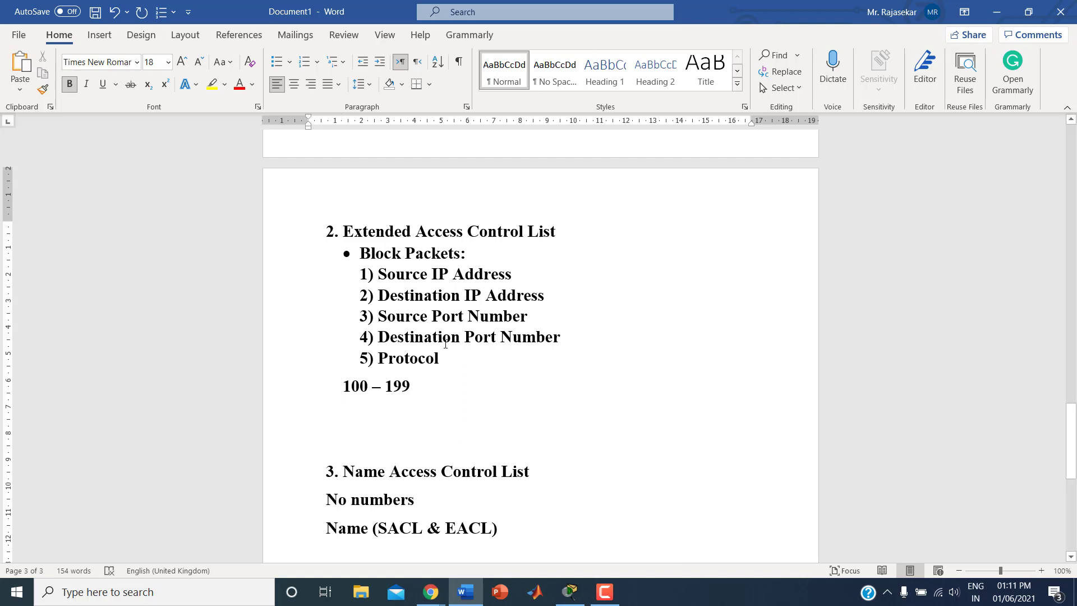
pyautogui.scroll(6, 437, 295)
pyautogui.scroll(20, 437, 295)
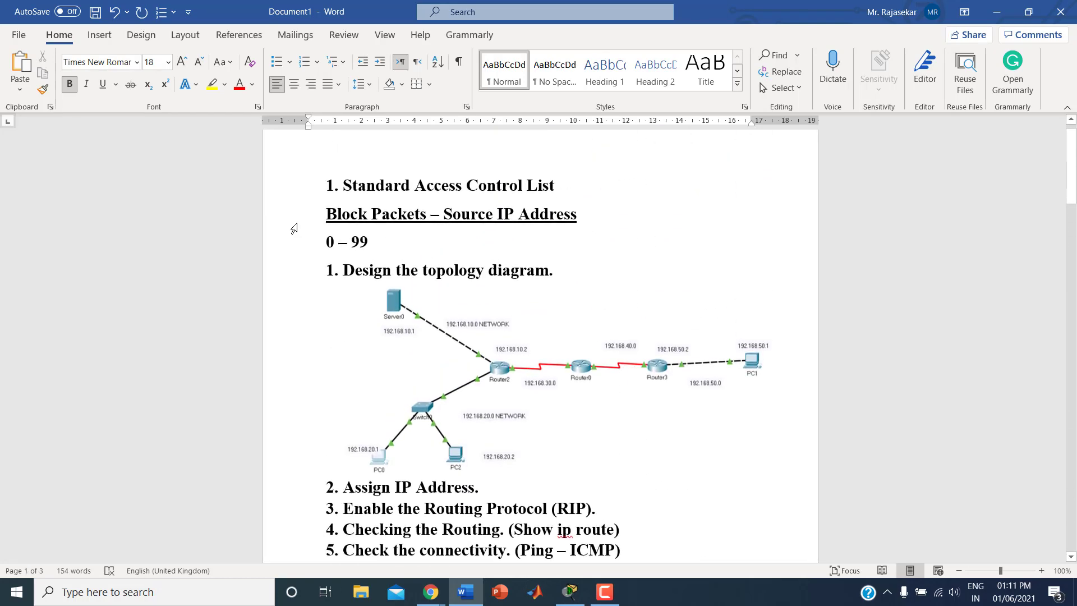
pyautogui.moveTo(291, 275); pyautogui.dragTo(296, 393)
pyautogui.scroll(-12, 303, 396)
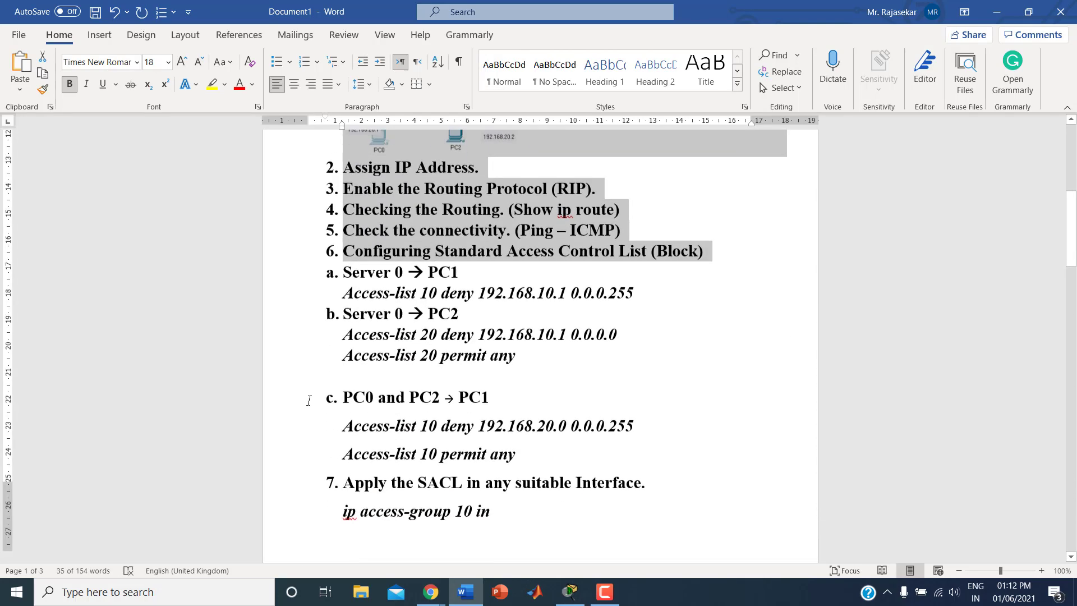
pyautogui.scroll(-10, 317, 398)
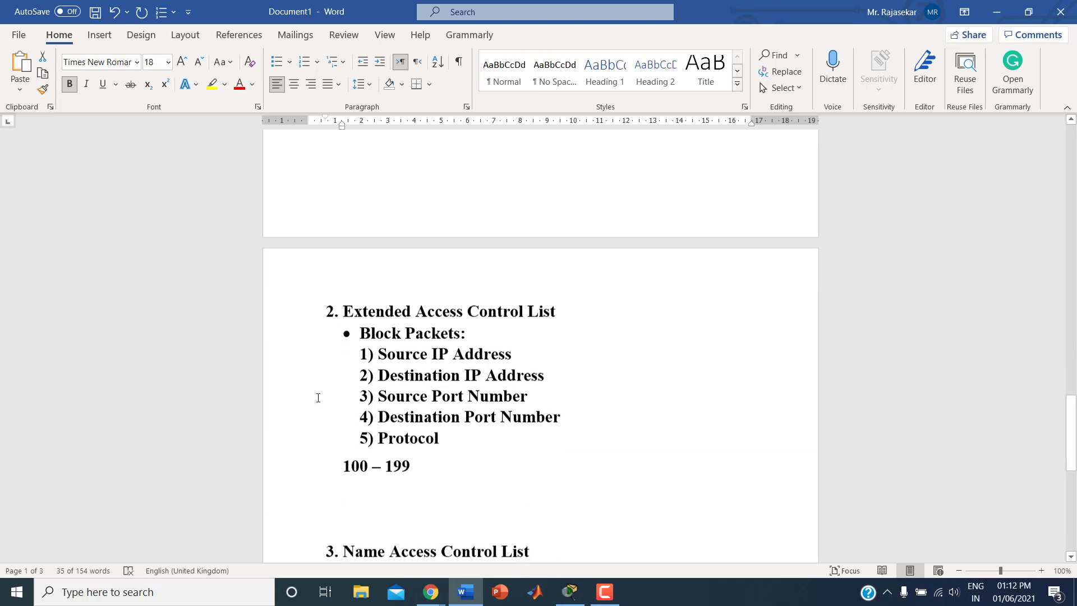
pyautogui.click(359, 291)
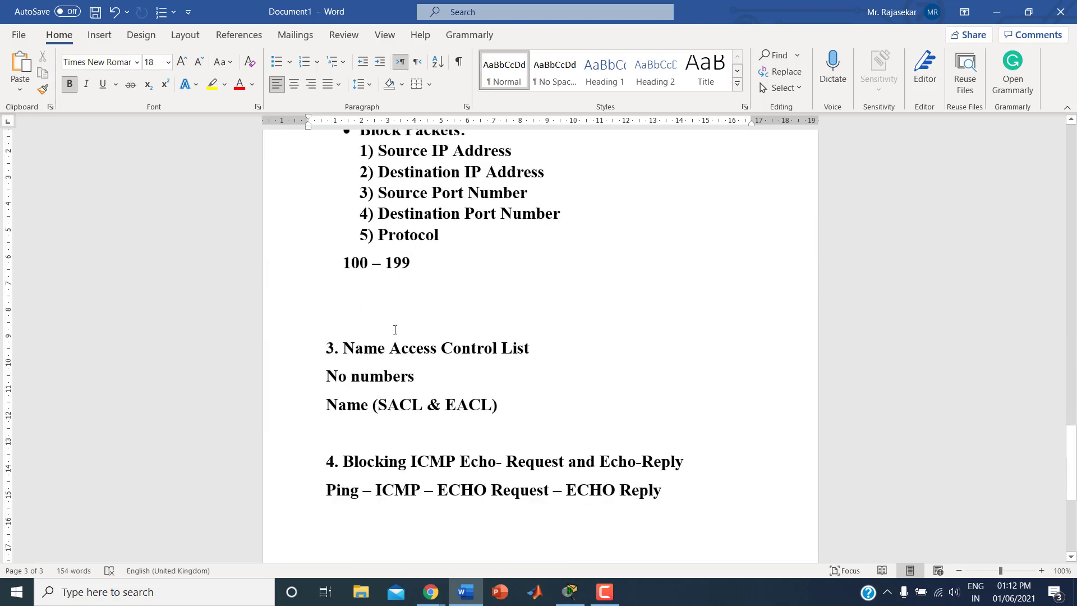
pyautogui.write('9. Design the topology diagram. 10. Assign IP Address. 11. Enable the Routing Protocol (RIP). 12. Checking the Routing. (Show ip route) 13. Check the connectivity. (Ping – ICMP) 14. Configuring Standard Access Control List (Block)')
# Renumber the copied "Design the topology diagram." item in the Extended Access Control List section as 1
pyautogui.scroll(3, 395, 330)
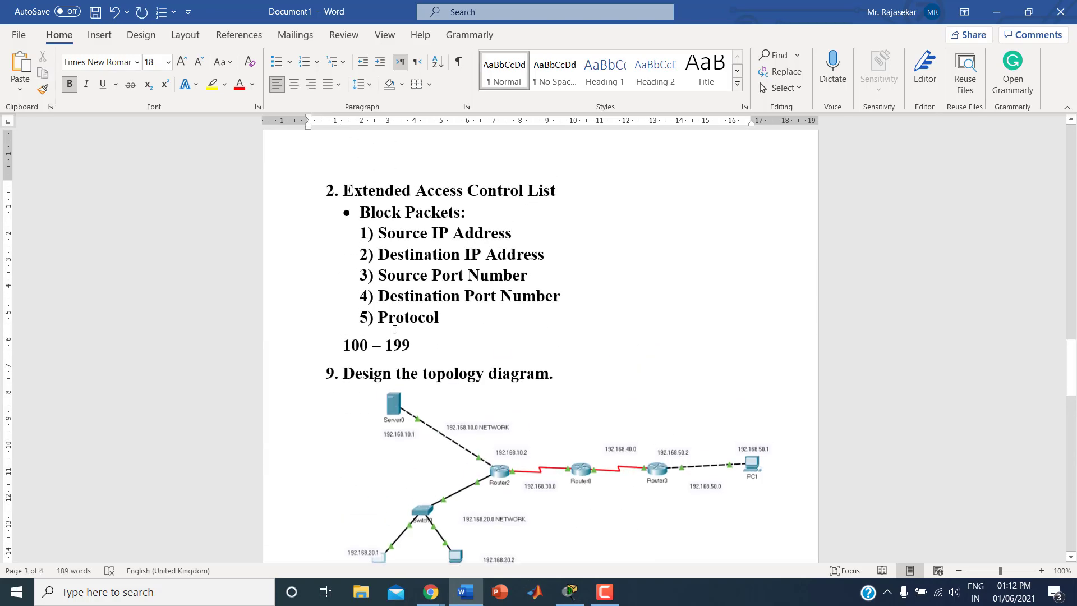
pyautogui.click(343, 373)
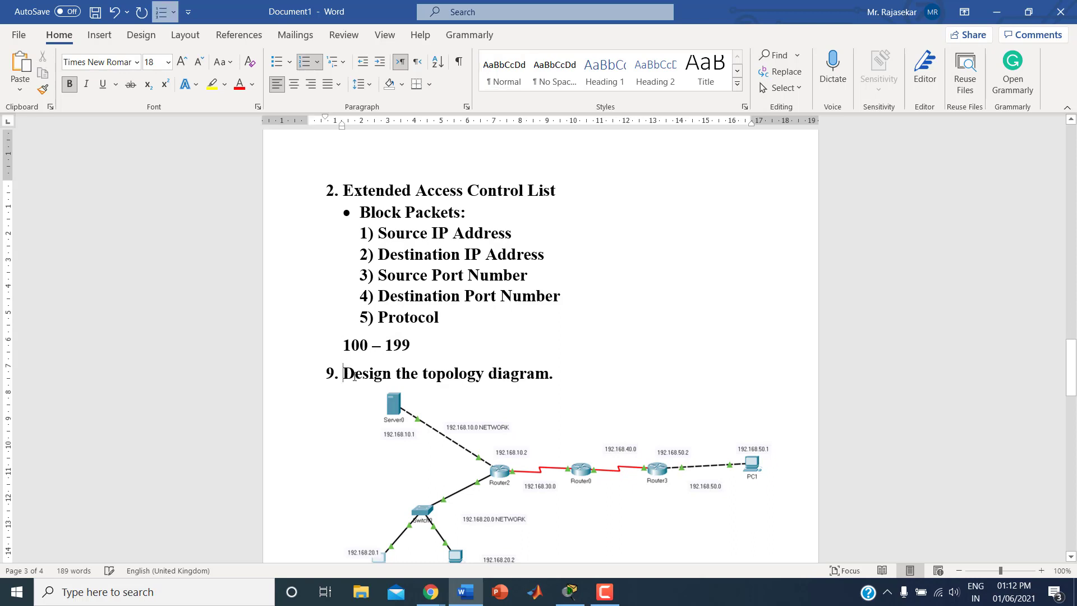
pyautogui.press('BackSpace')
pyautogui.press('BackSpace')
pyautogui.write('1.')
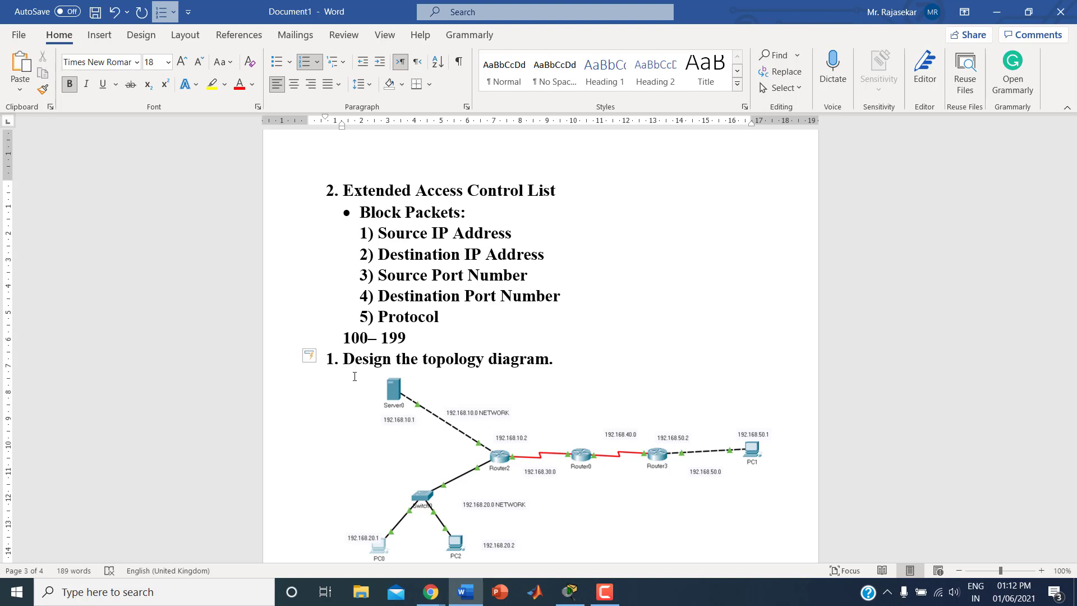
# Insert an unnumbered blank line between the 100– 199 range and the "Design the topology diagram." item
pyautogui.scroll(-2, 362, 377)
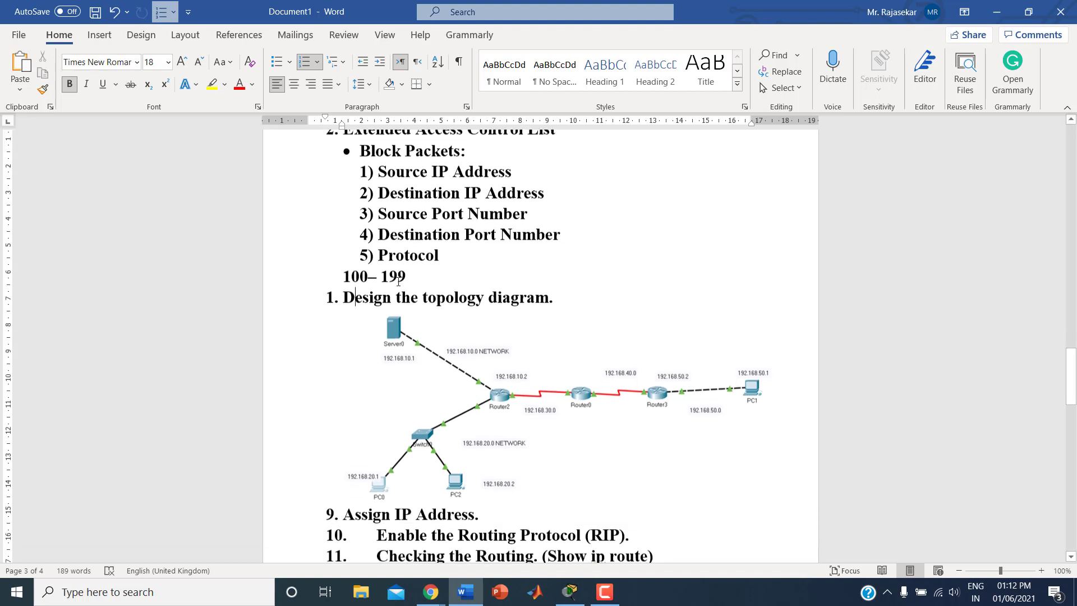
pyautogui.click(423, 267)
pyautogui.press('Return')
pyautogui.press('BackSpace')
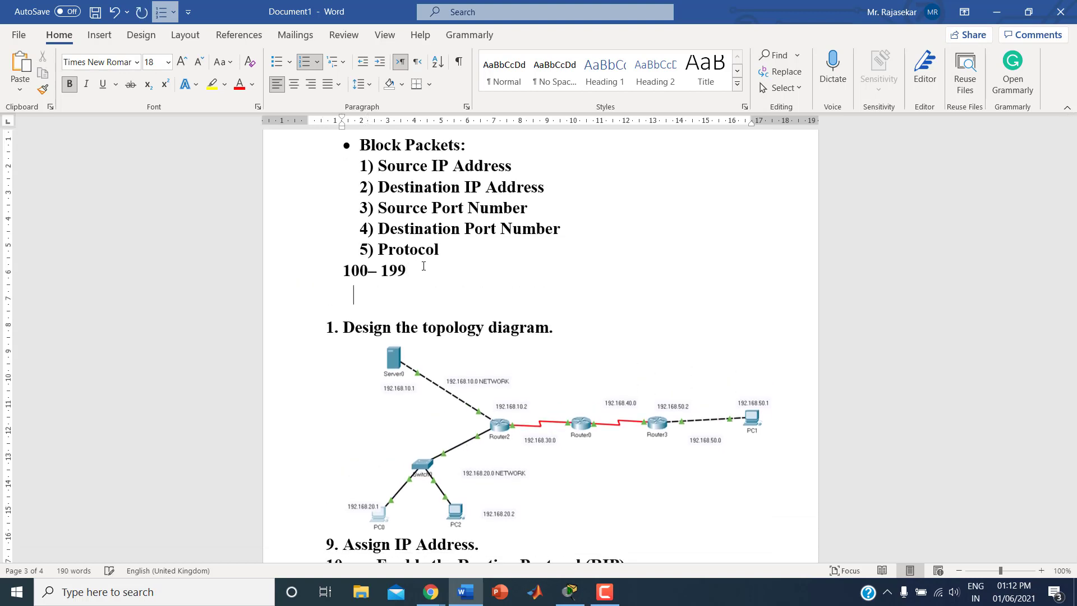
# Renumber the copied list below the topology diagram so that "Assign IP Address." starts at 2
pyautogui.scroll(-6, 423, 267)
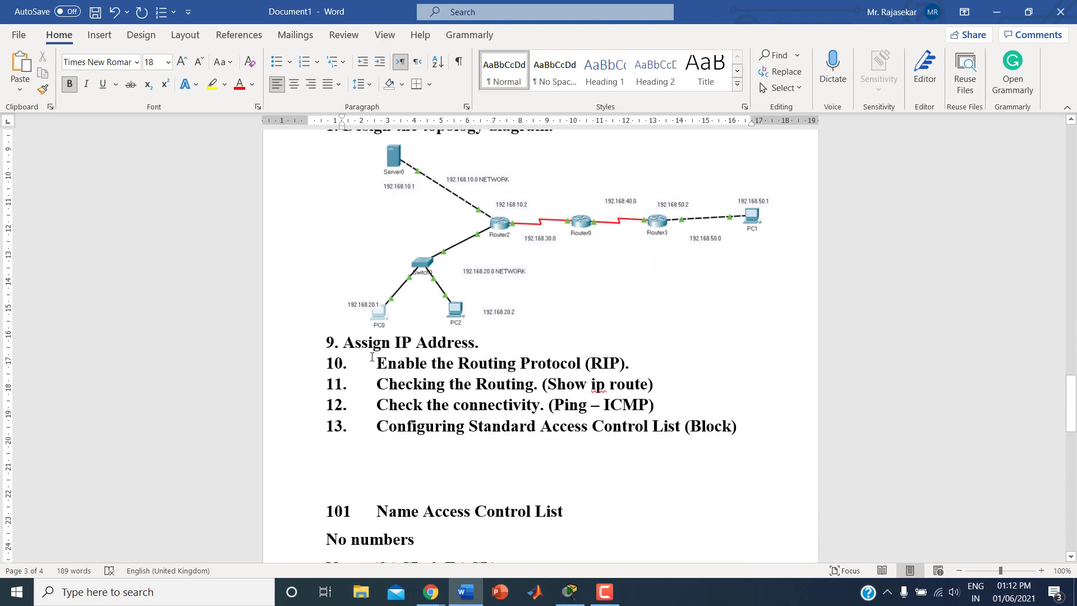
pyautogui.click(345, 343)
pyautogui.press('BackSpace')
pyautogui.press('BackSpace')
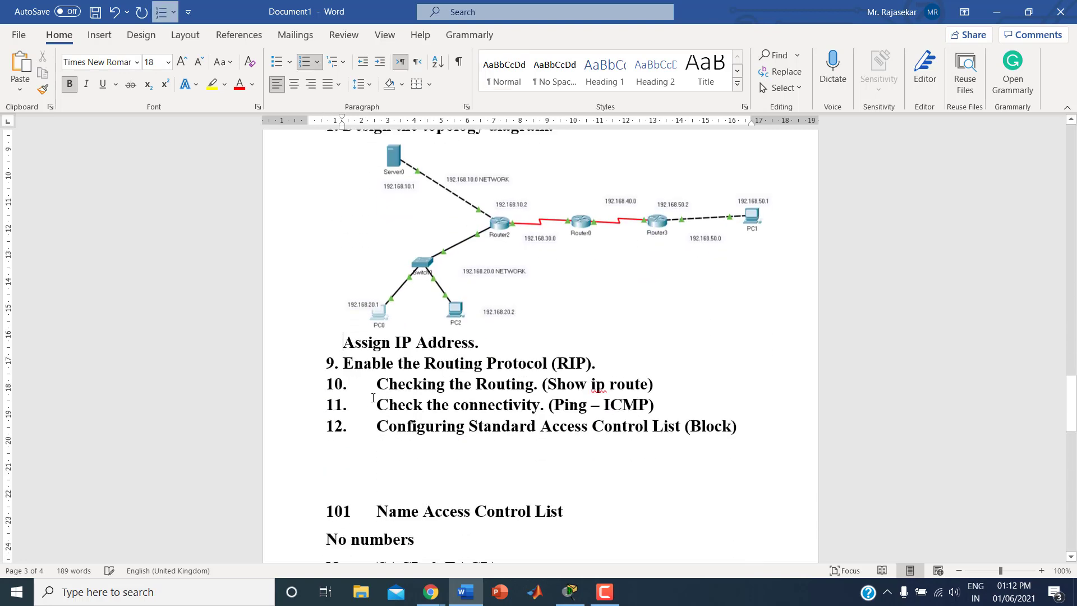
pyautogui.write('2.')
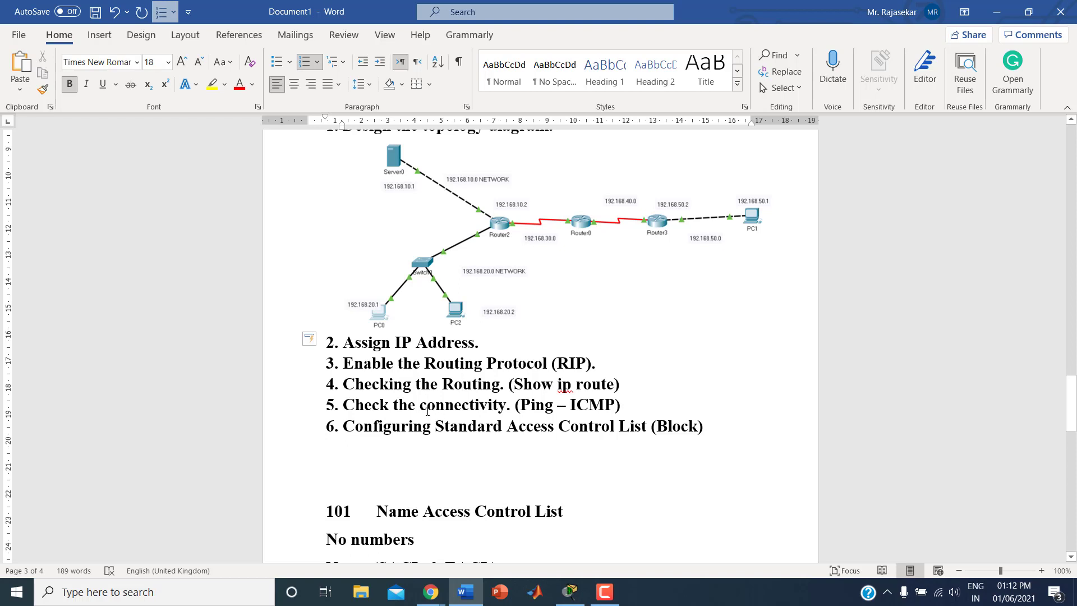
pyautogui.click(658, 409)
pyautogui.press('Return')
pyautogui.press('Return')
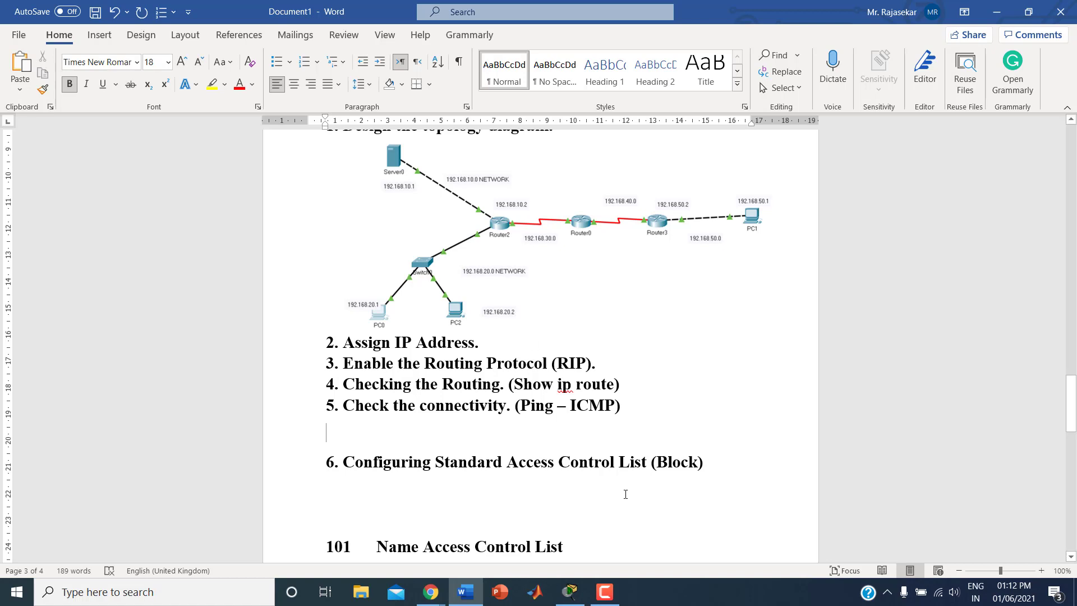
pyautogui.press('Delete')
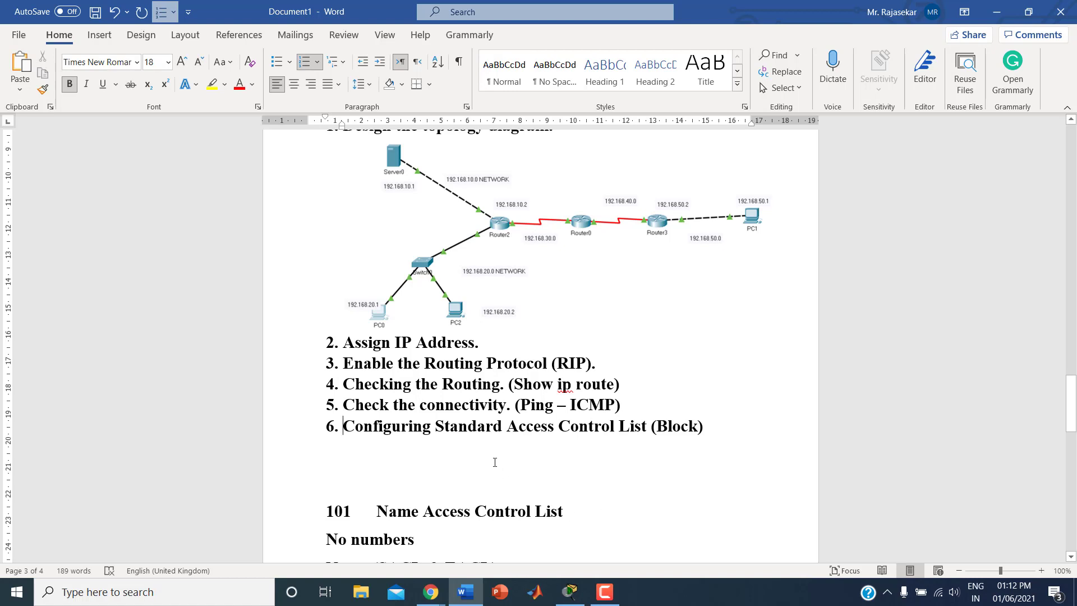
# Replace "Standard" with "Extended" in item 6 so it reads "Configuring Extended Access Control List (Block)"
pyautogui.press('BackSpace')
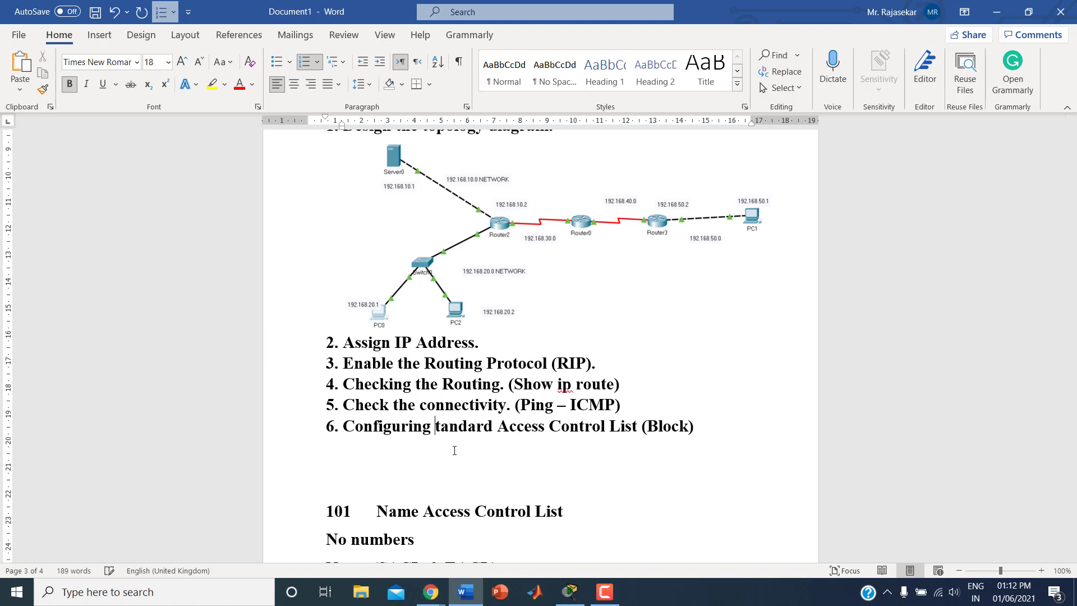
pyautogui.write('E')
pyautogui.write('xtende')
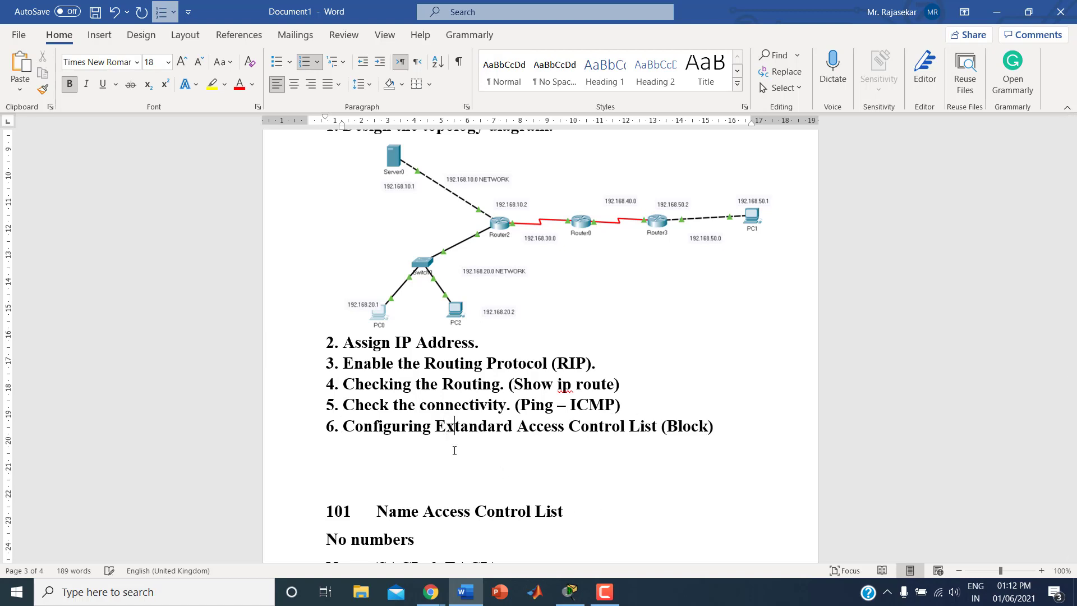
pyautogui.write('d')
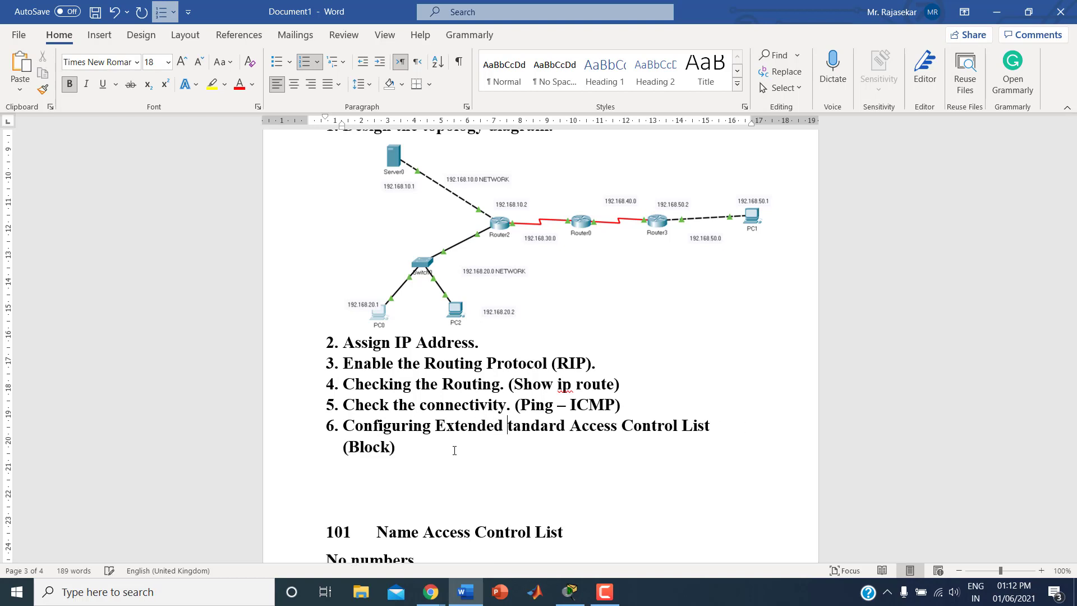
pyautogui.press('Delete')
pyautogui.press('Delete')
pyautogui.press('Delete')
pyautogui.press('Delete')
pyautogui.press('Delete')
pyautogui.press('Delete')
pyautogui.press('Delete')
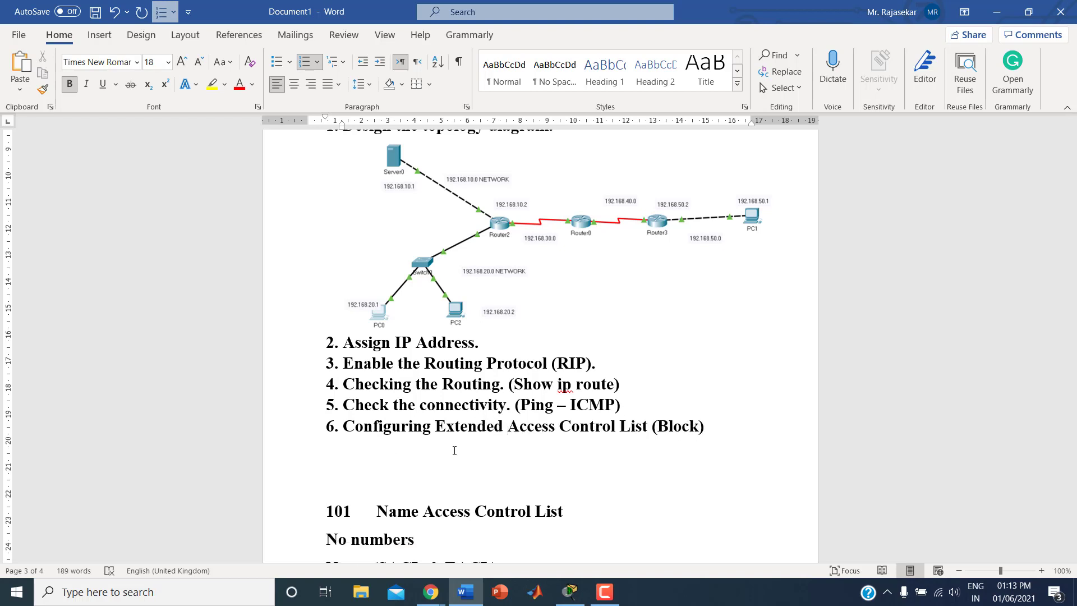
# Add an unnumbered blank line below the "Configuring Extended Access Control List (Block)" item
pyautogui.click(709, 428)
pyautogui.press('Return')
pyautogui.press('BackSpace')
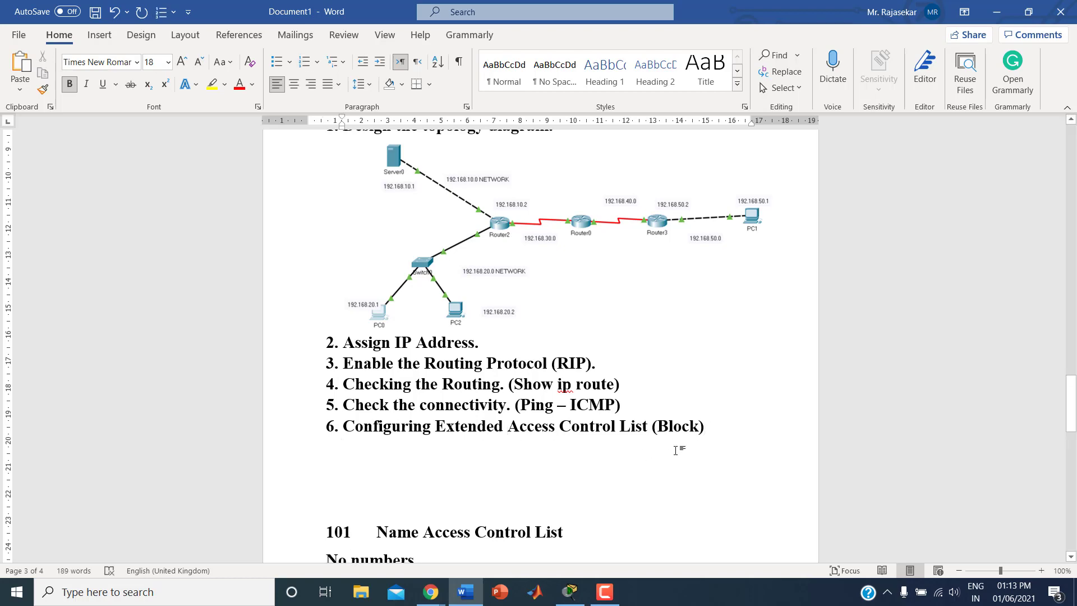
# Switch to Cisco Packet Tracer and start a new network, saving the changes to the Lab 1 SACL file
pyautogui.click(569, 590)
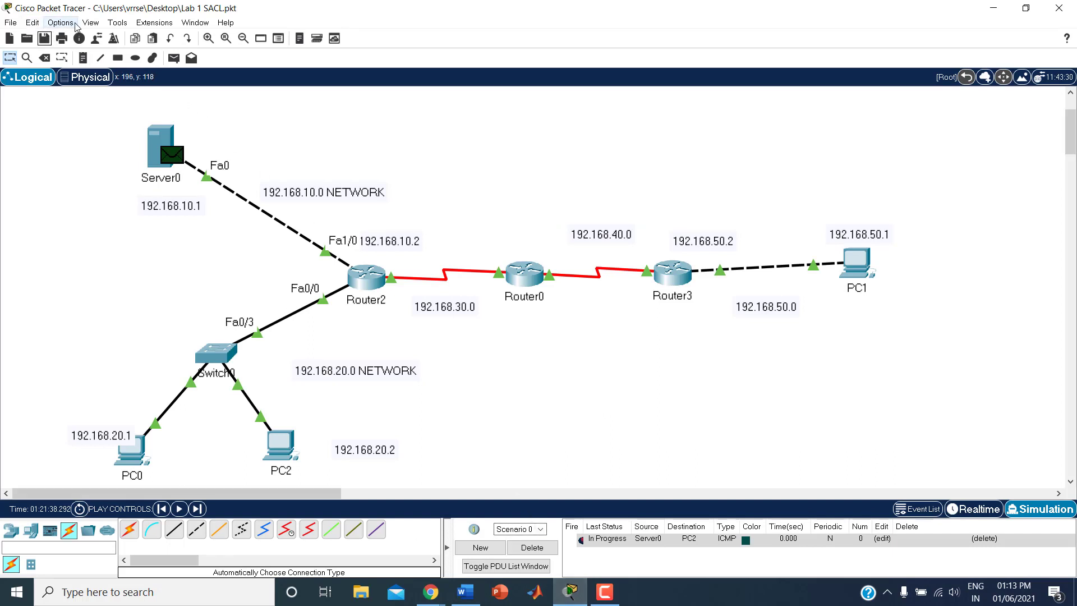
pyautogui.click(9, 39)
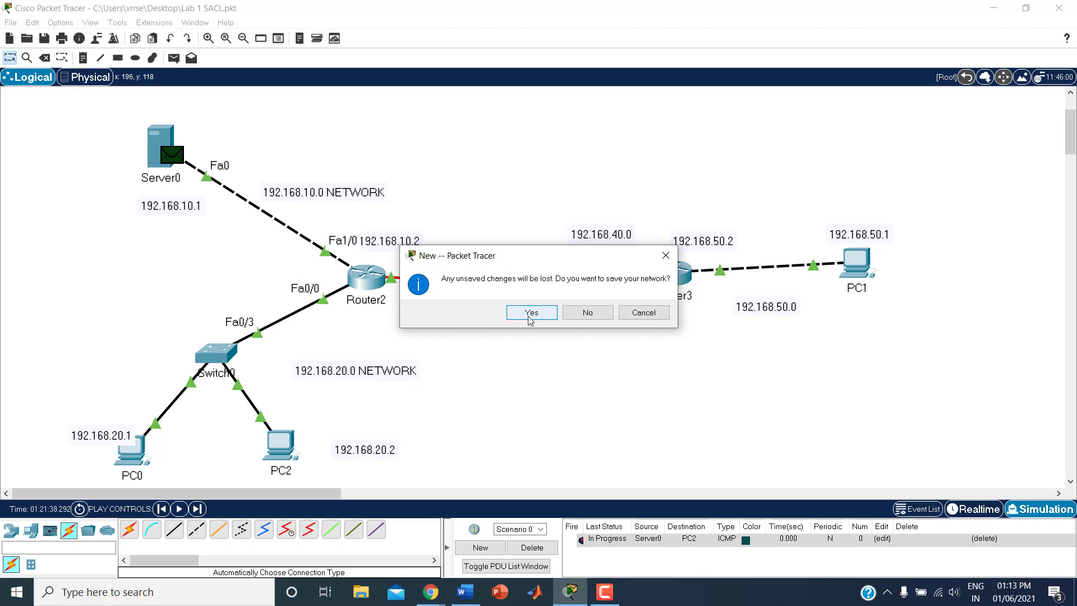
pyautogui.click(530, 312)
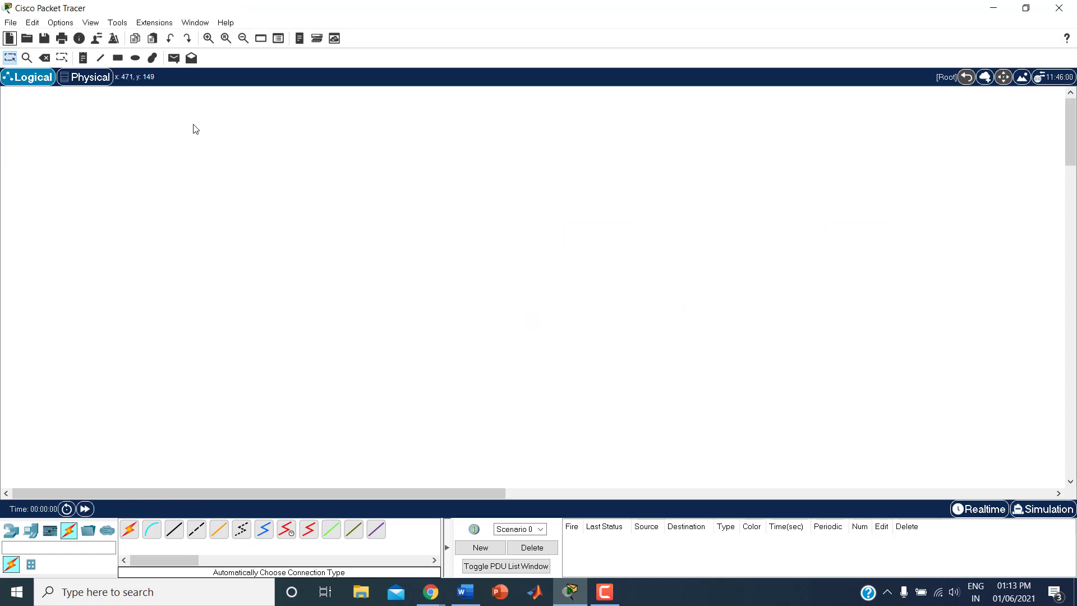
# Open the NWS Base file from the Desktop
pyautogui.click(12, 28)
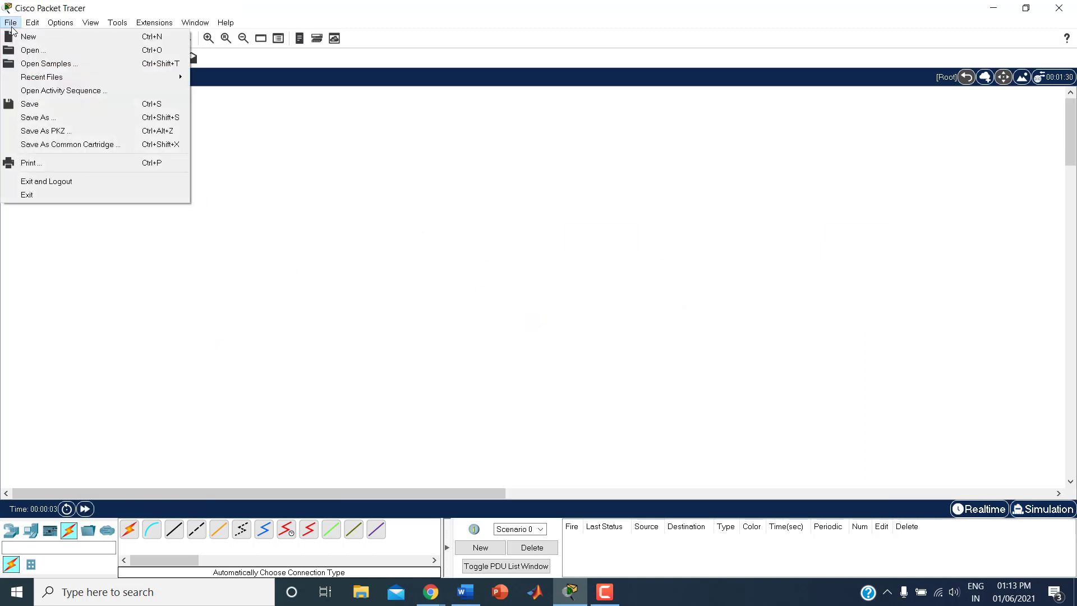
pyautogui.click(25, 54)
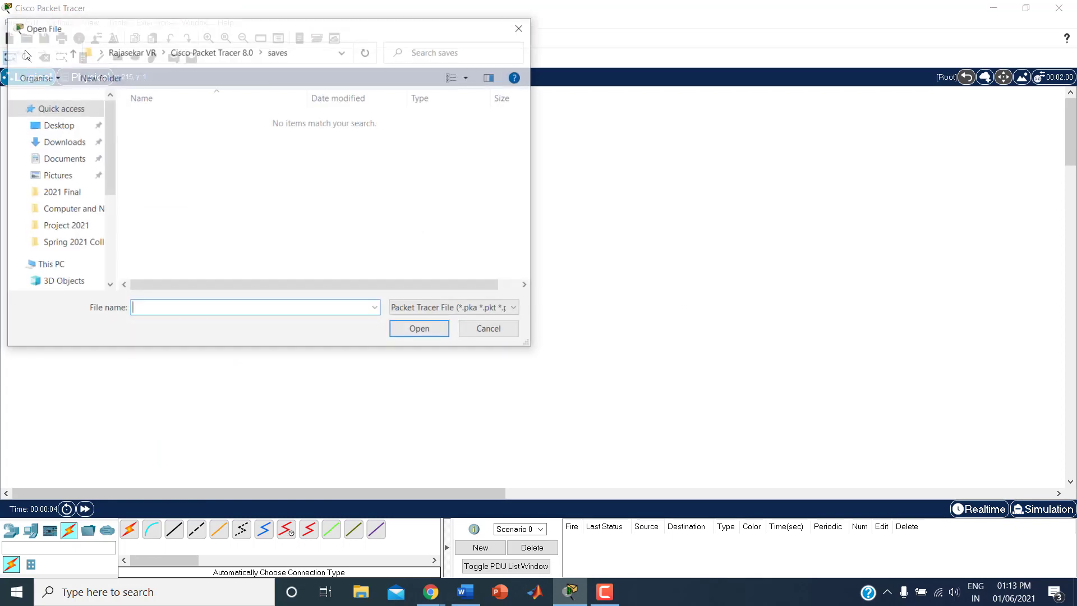
pyautogui.click(63, 128)
pyautogui.scroll(-10, 284, 210)
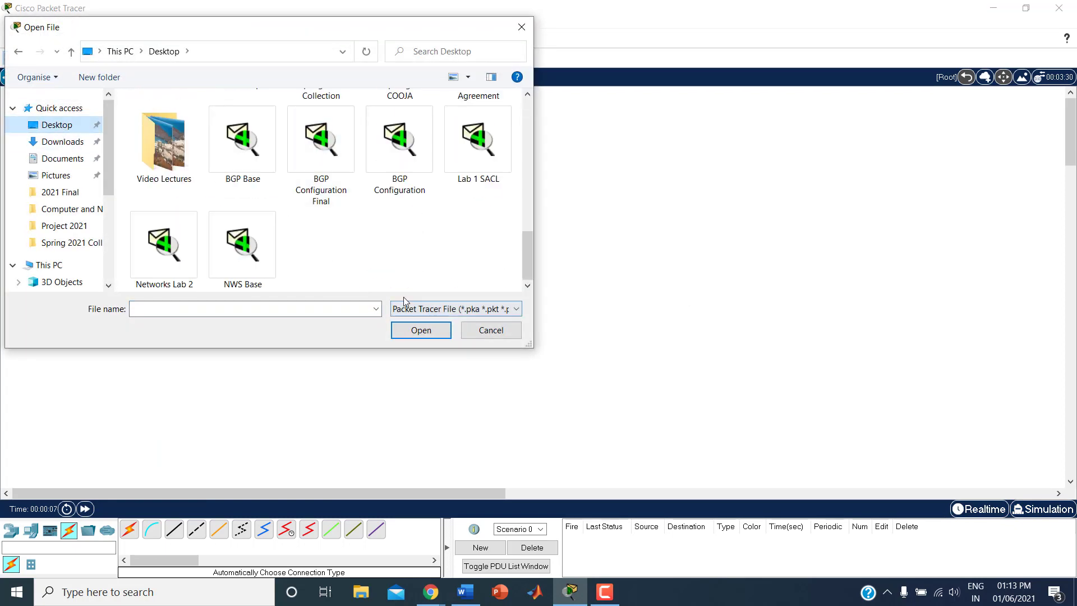
pyautogui.click(241, 260)
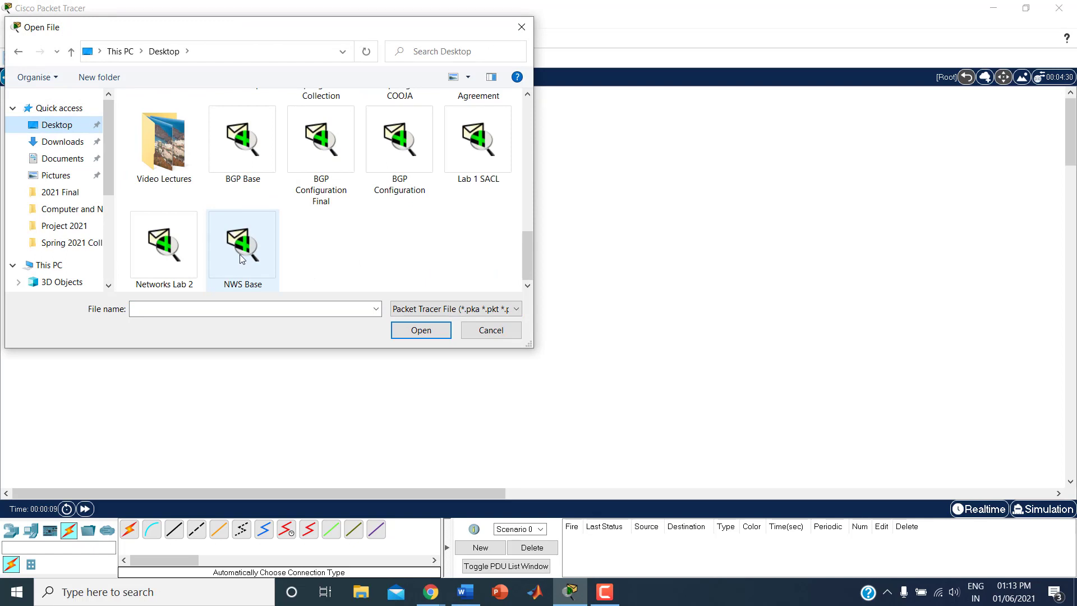
pyautogui.doubleClick(242, 258)
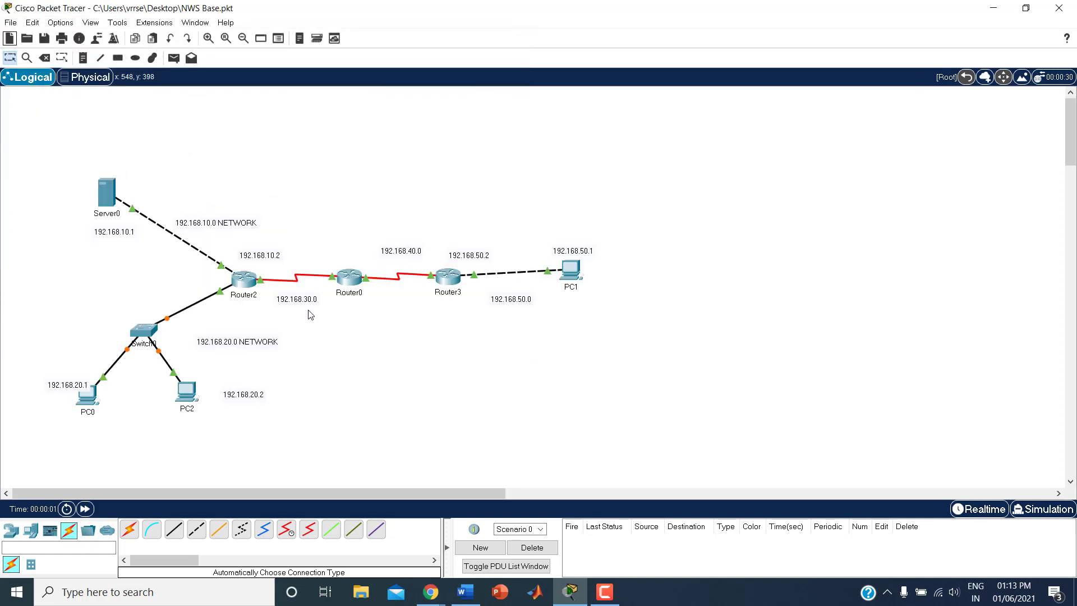
# Save a copy of the NWS Base network on the Desktop as Lab 2
pyautogui.click(11, 22)
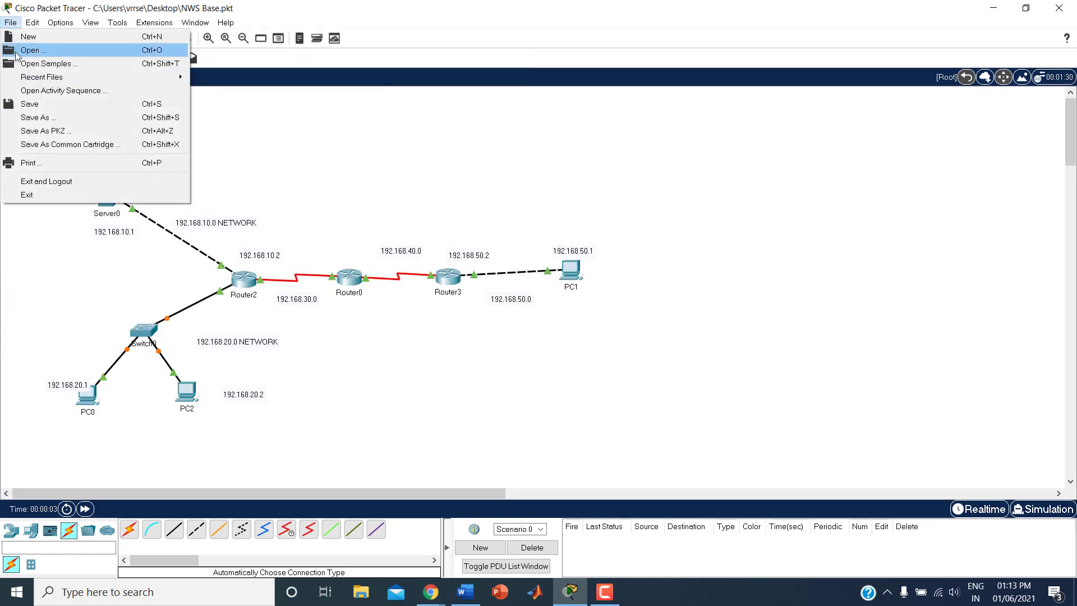
pyautogui.click(34, 117)
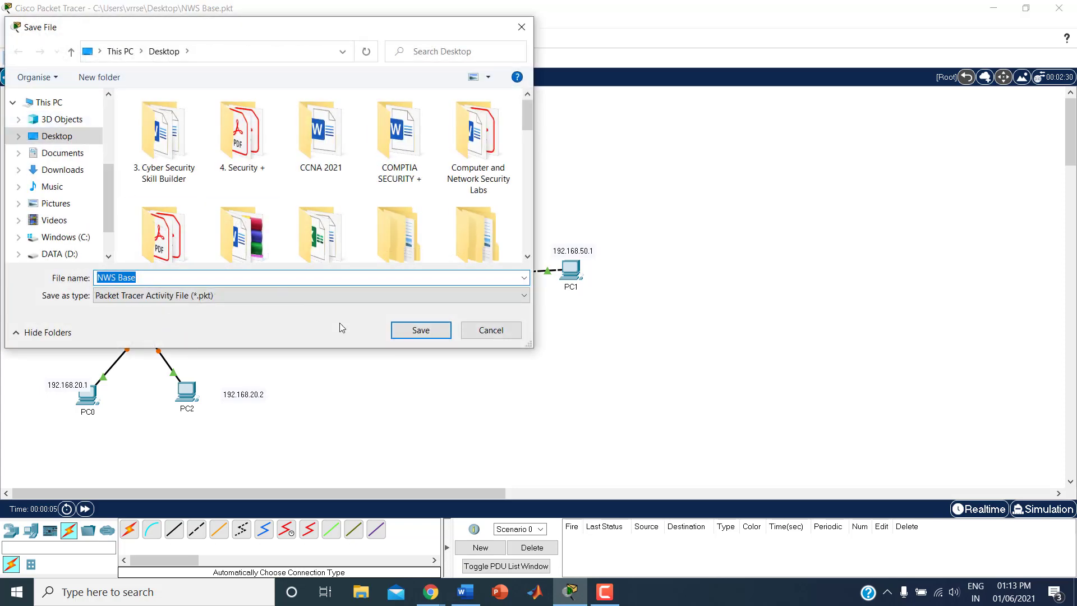
pyautogui.write('L')
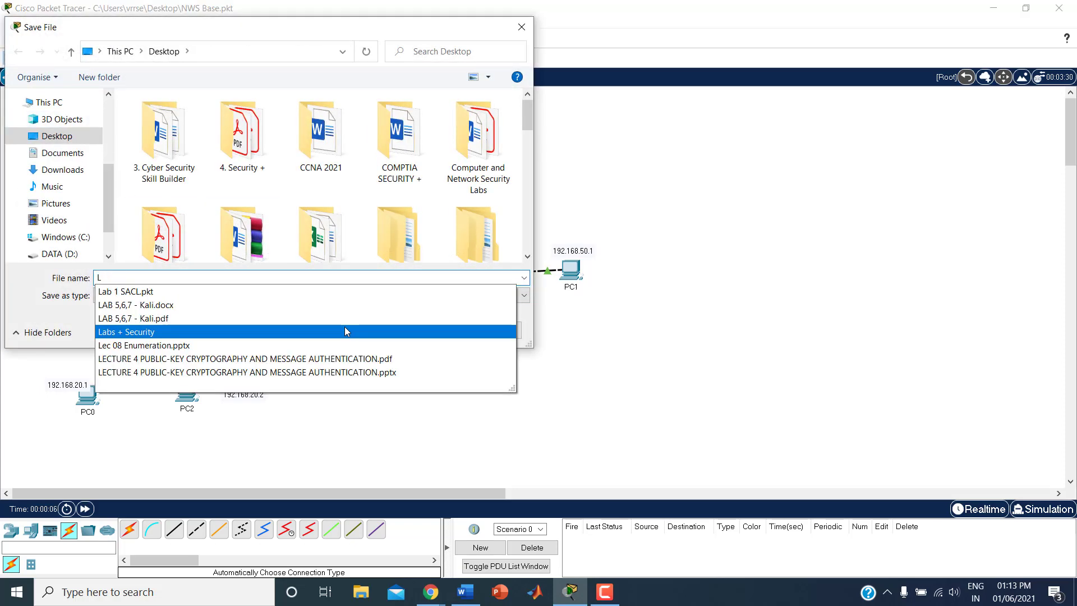
pyautogui.write('ab 2')
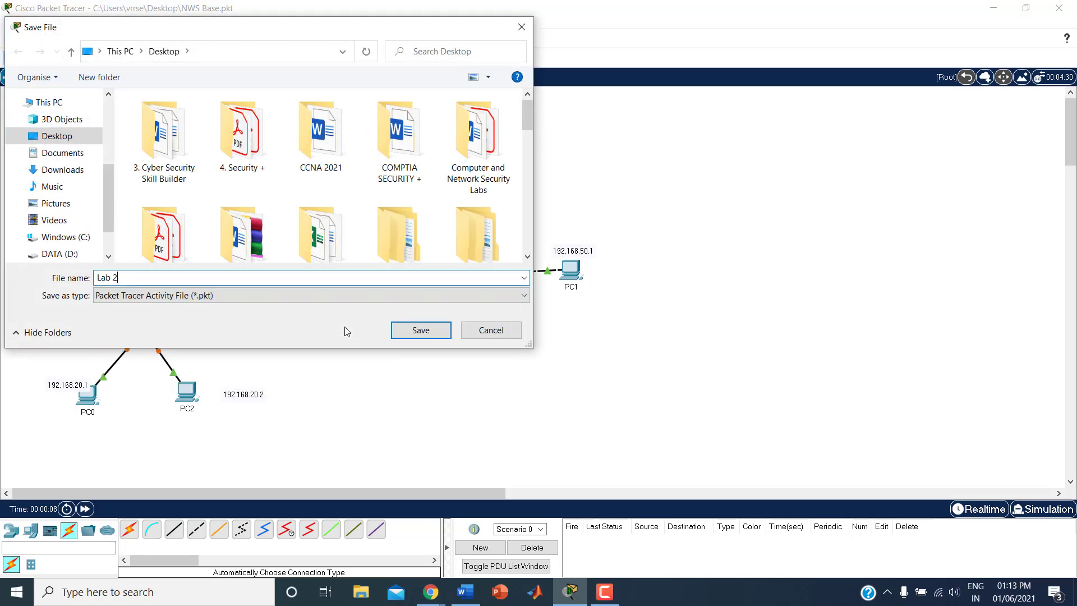
pyautogui.press('Return')
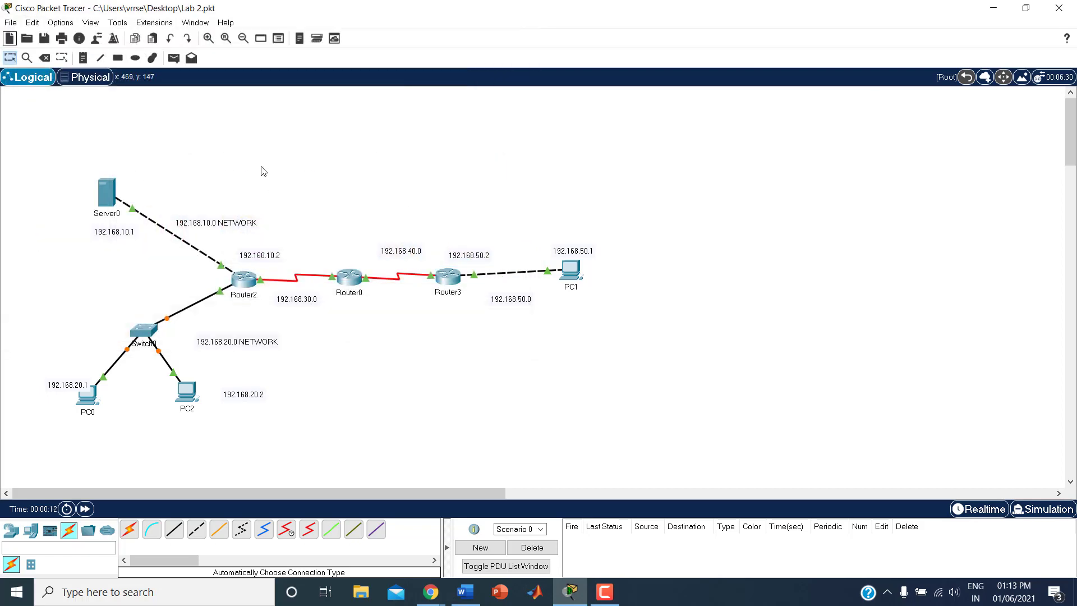
# Examine the whole topology enlarged, from Server0, PC0 and PC2 across the three routers to PC1
pyautogui.click(208, 38)
pyautogui.click(208, 38)
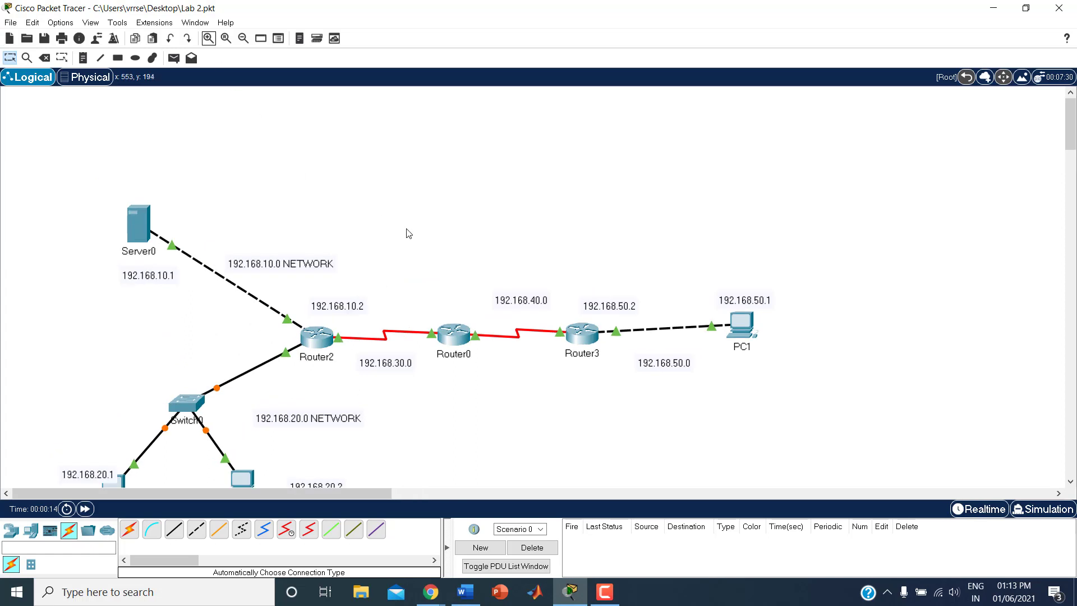
pyautogui.scroll(-3, 1073, 147)
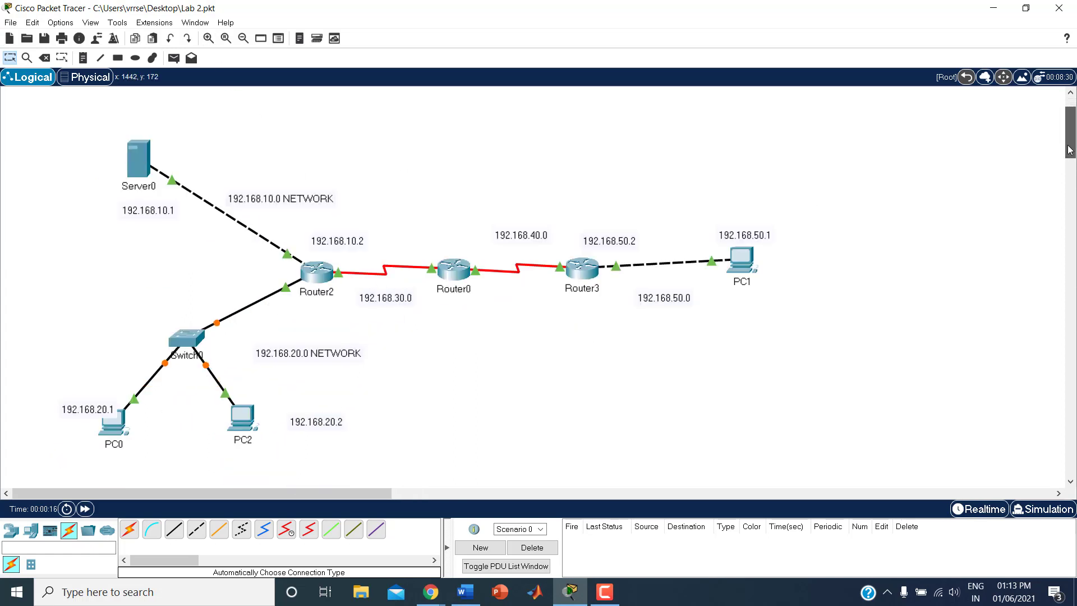
pyautogui.scroll(1, 1070, 150)
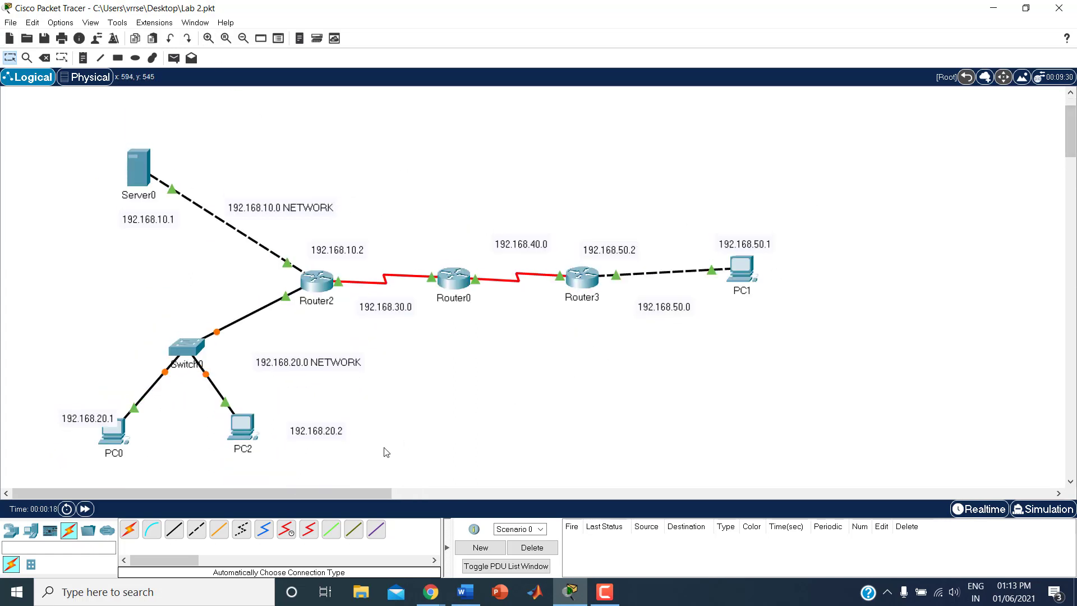
pyautogui.click(208, 39)
pyautogui.click(207, 39)
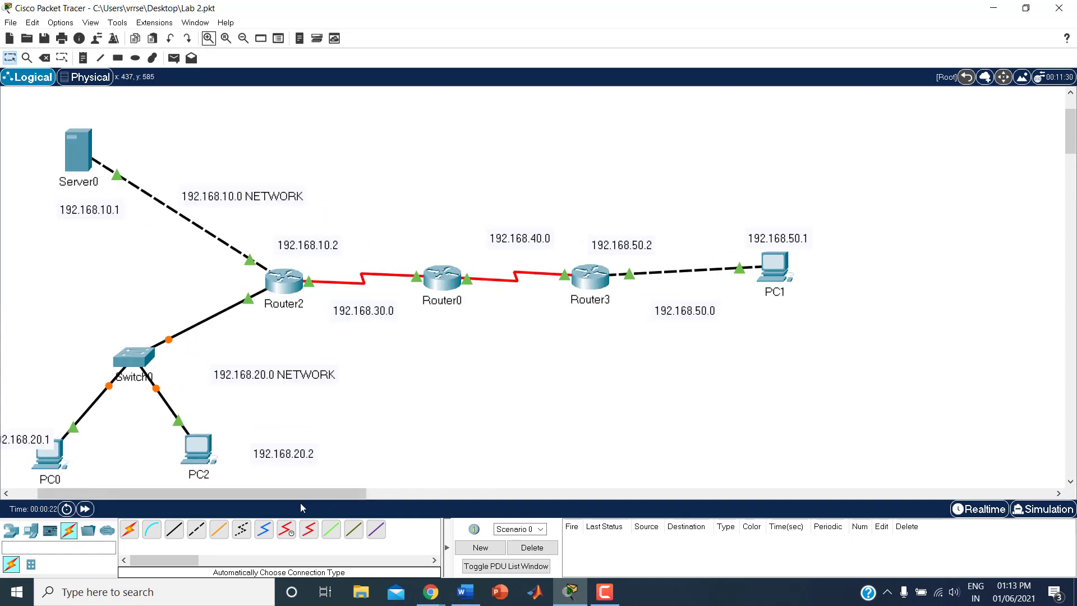
pyautogui.moveTo(302, 496); pyautogui.dragTo(220, 492)
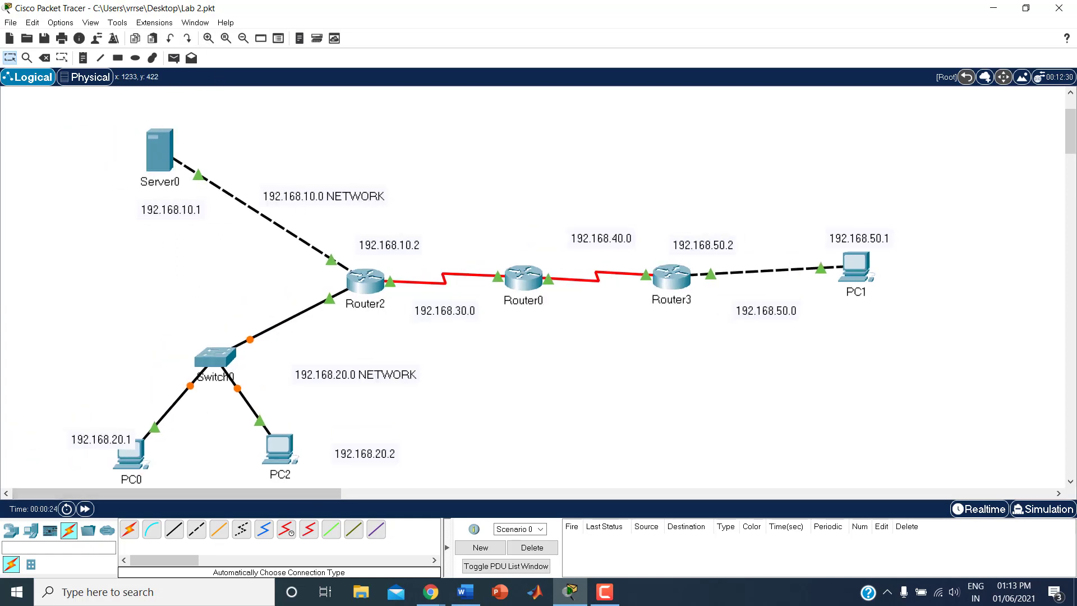
pyautogui.click(1071, 482)
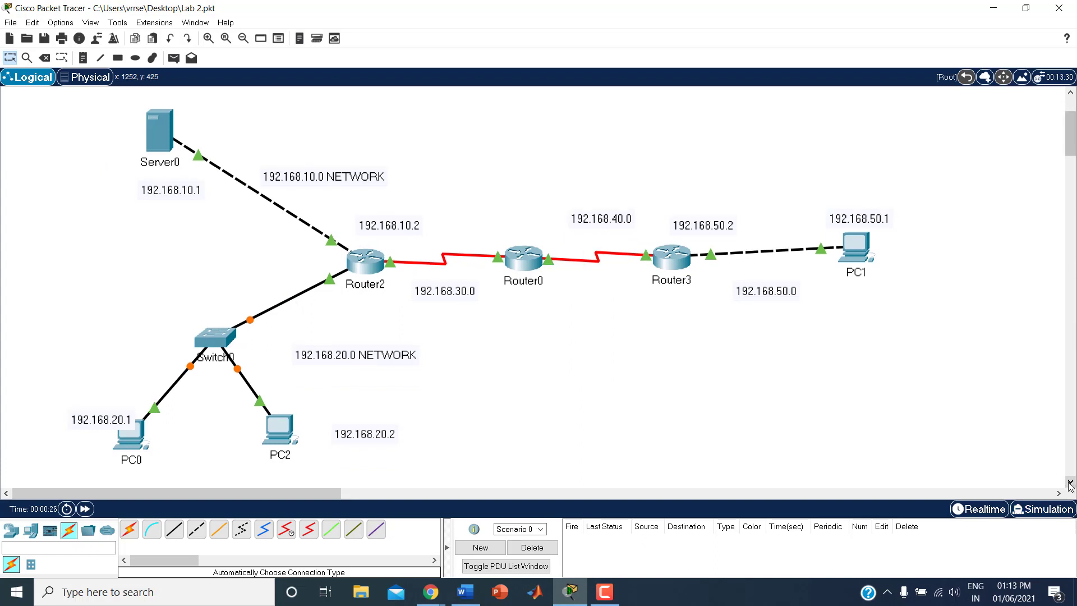
pyautogui.click(226, 38)
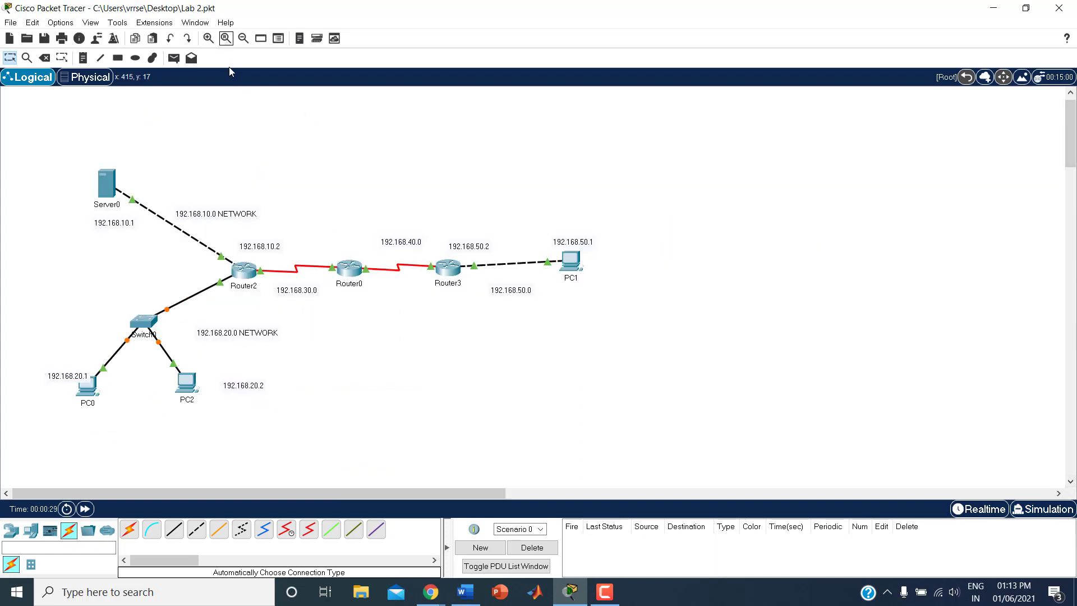
pyautogui.click(212, 40)
pyautogui.click(213, 42)
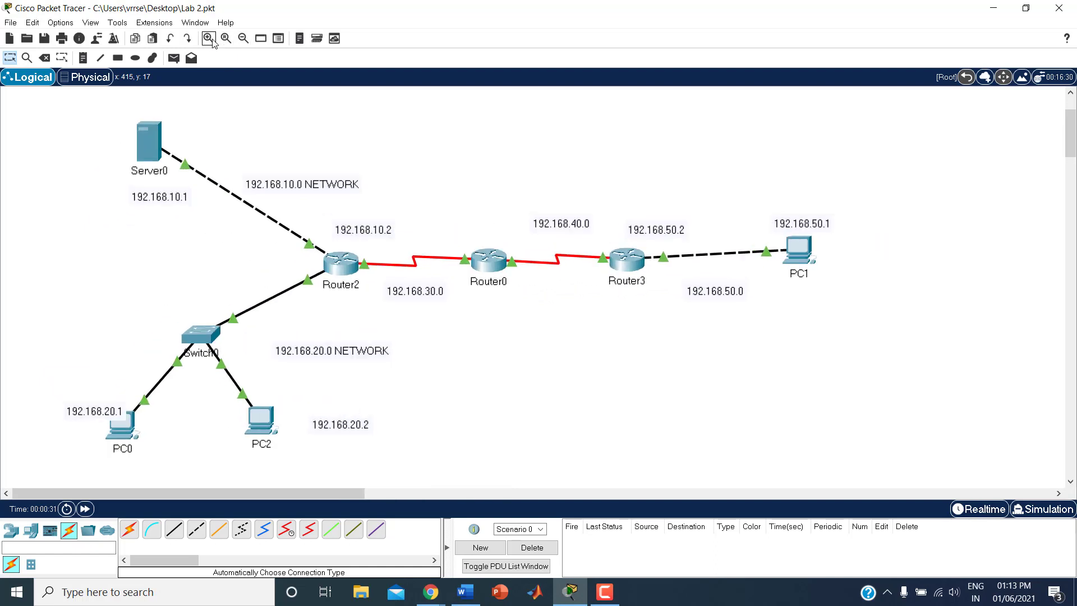
pyautogui.click(213, 42)
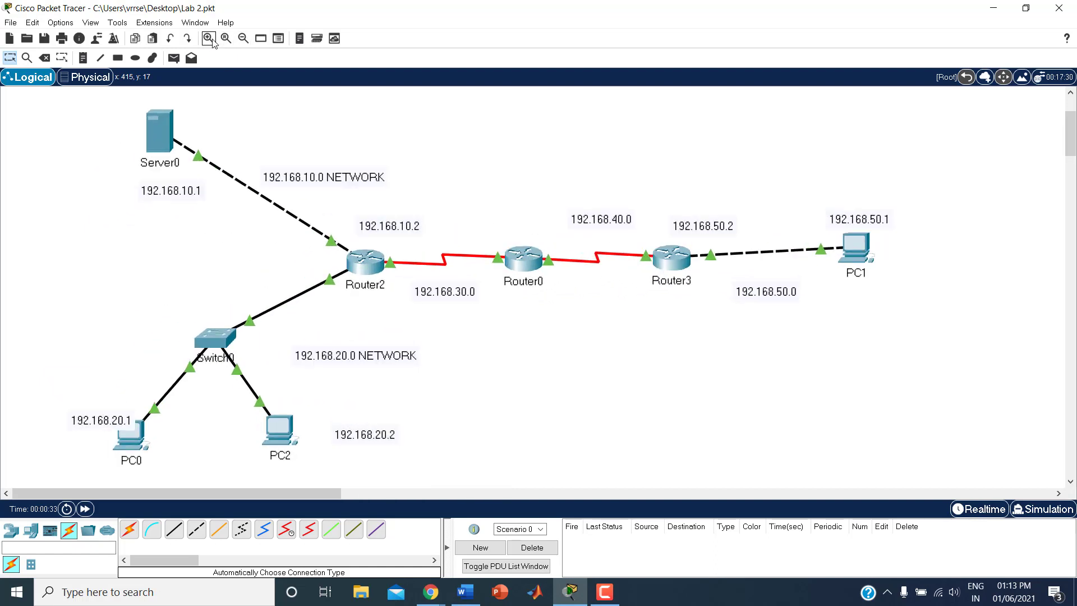
pyautogui.click(213, 42)
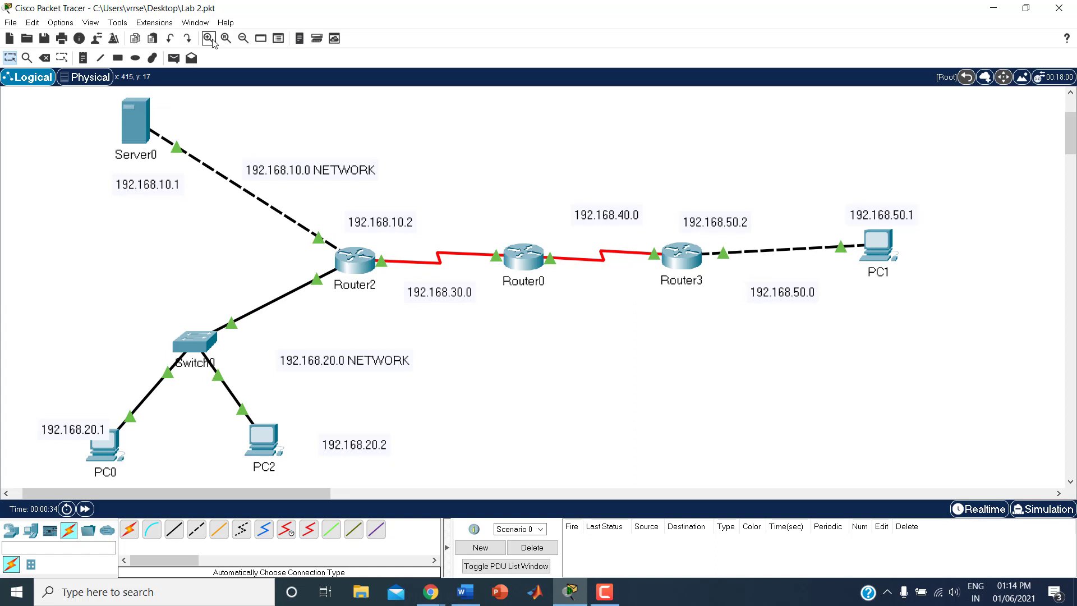
pyautogui.click(1071, 93)
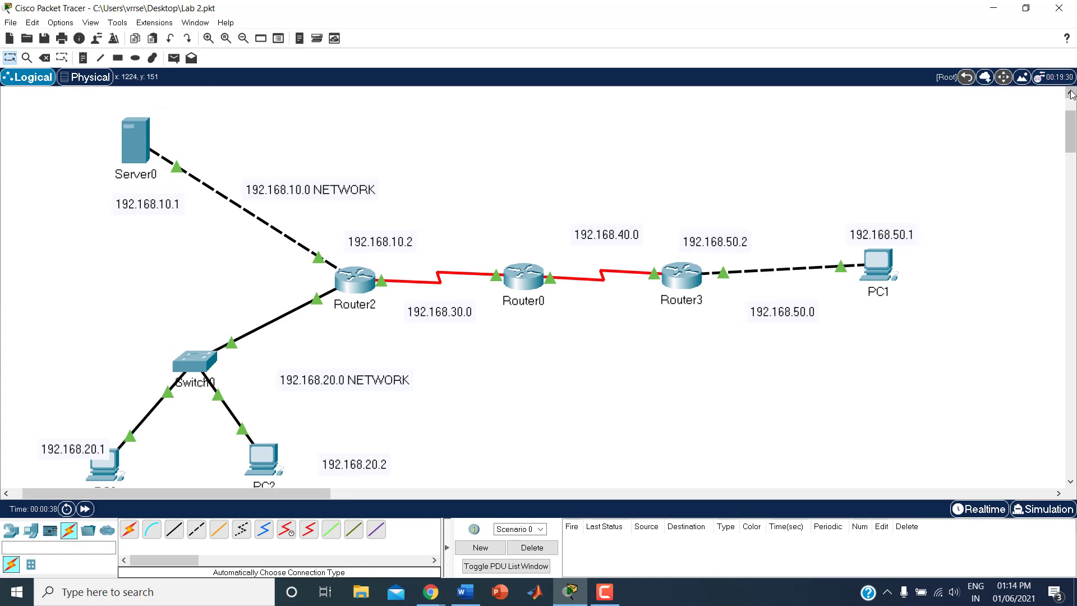
pyautogui.click(242, 39)
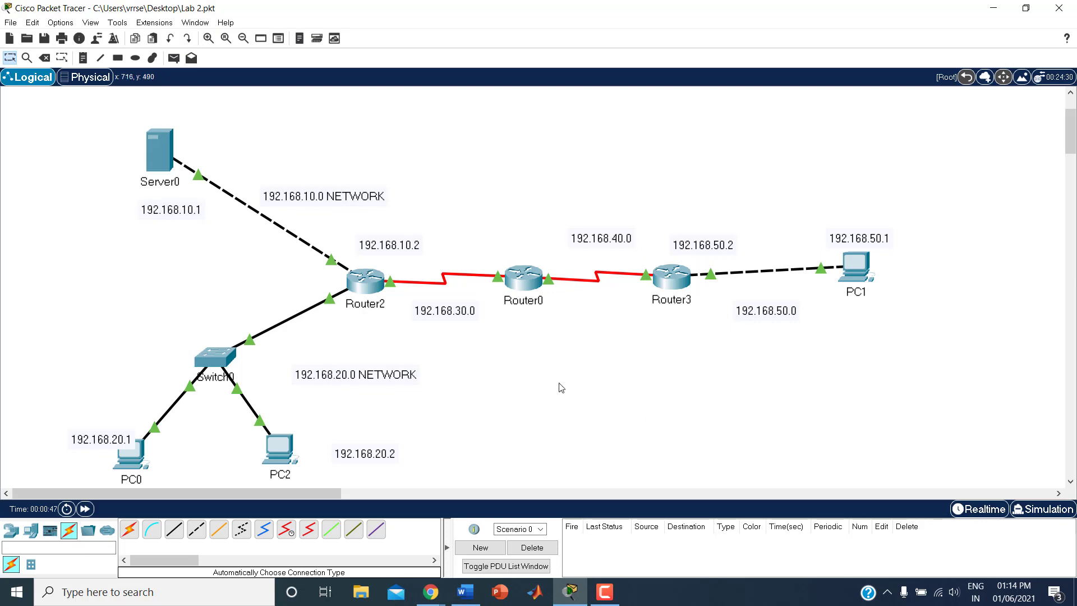
# Ping 192.168.50.1 from Server0's command prompt, and close the Server0 window
pyautogui.click(162, 149)
pyautogui.click(497, 121)
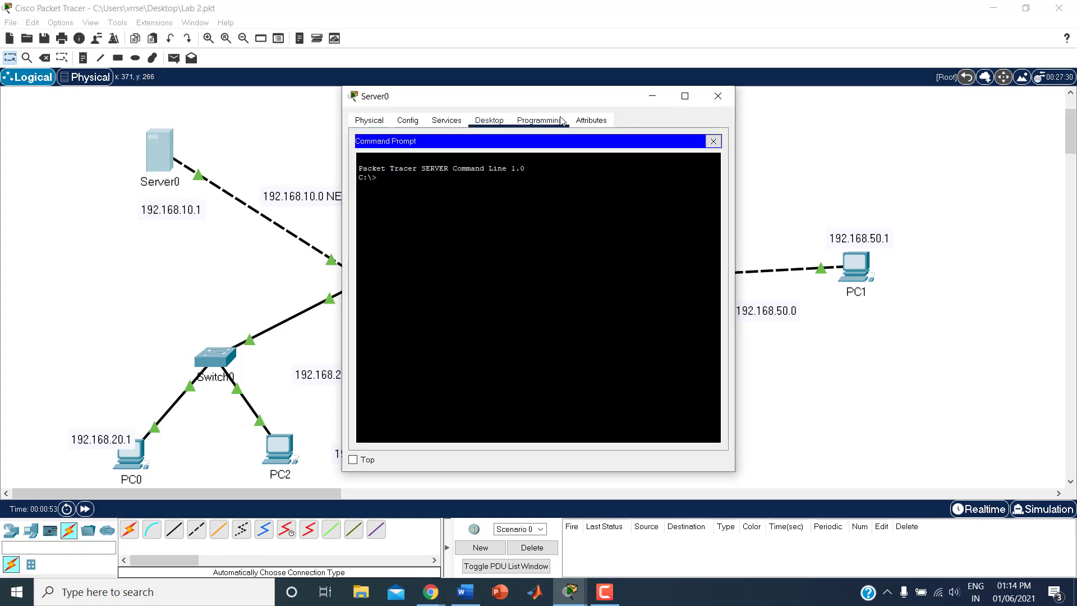
pyautogui.moveTo(526, 100); pyautogui.dragTo(239, 116)
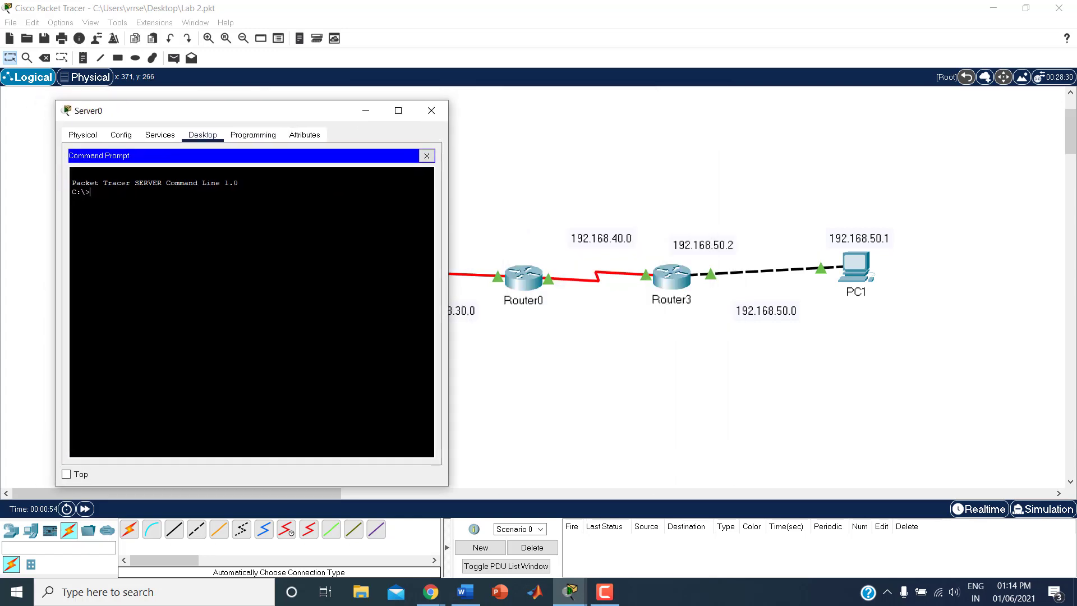
pyautogui.write('ng 192.168.50.1')
pyautogui.press('Return')
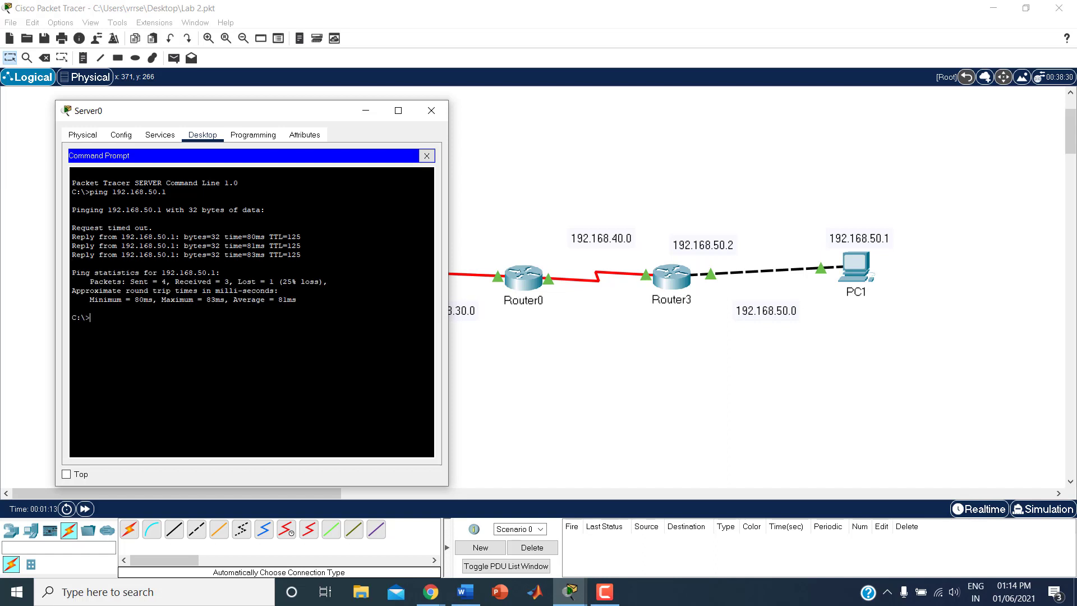
pyautogui.click(431, 110)
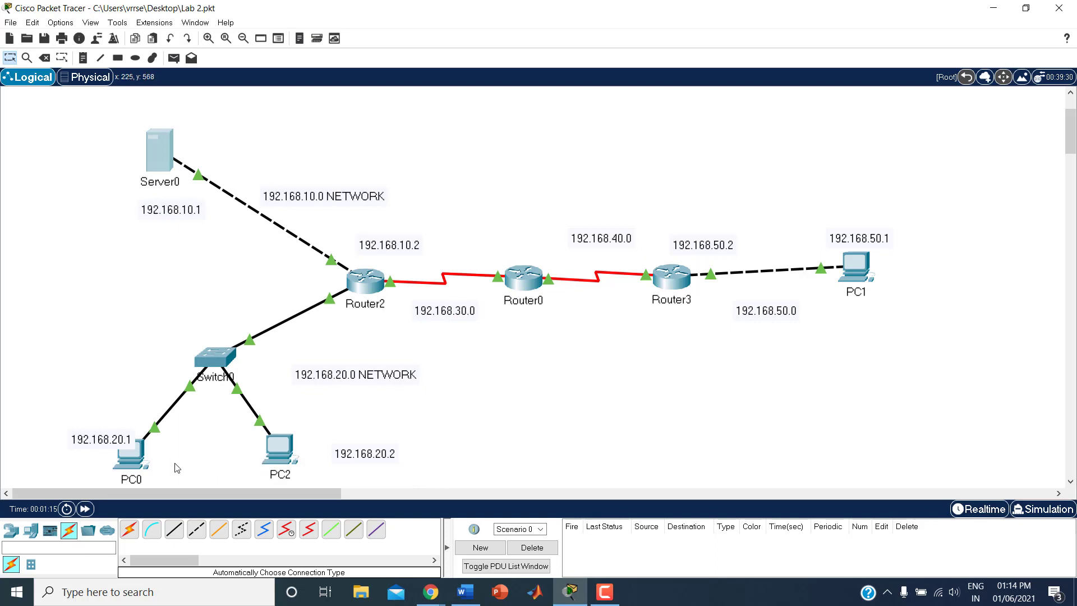
# Ping 192.168.50.1 from PC0's command prompt, recheck the replies, and close the PC0 window
pyautogui.click(138, 461)
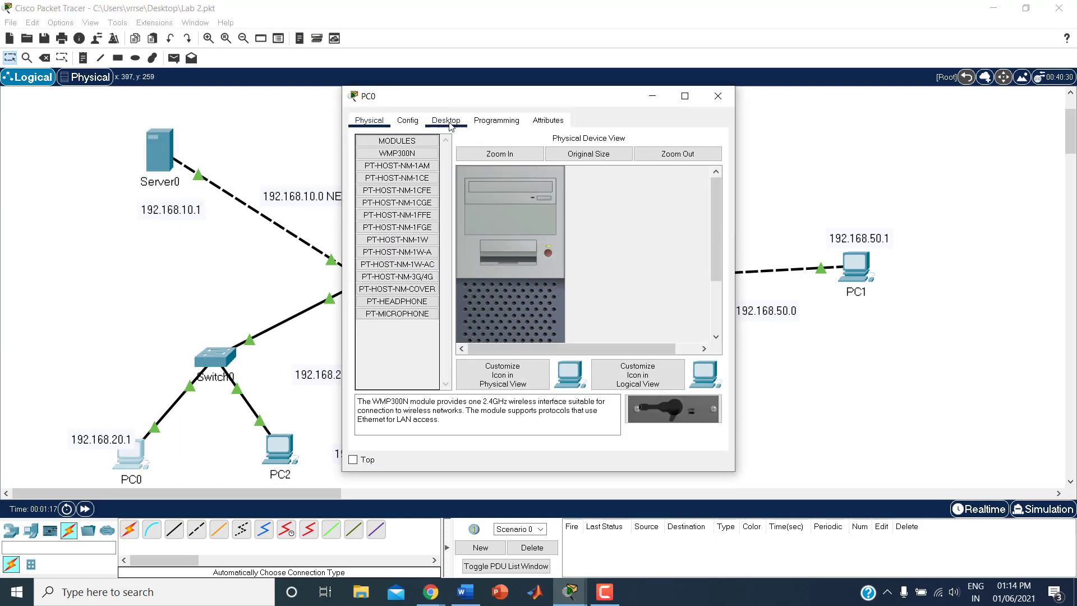
pyautogui.click(447, 121)
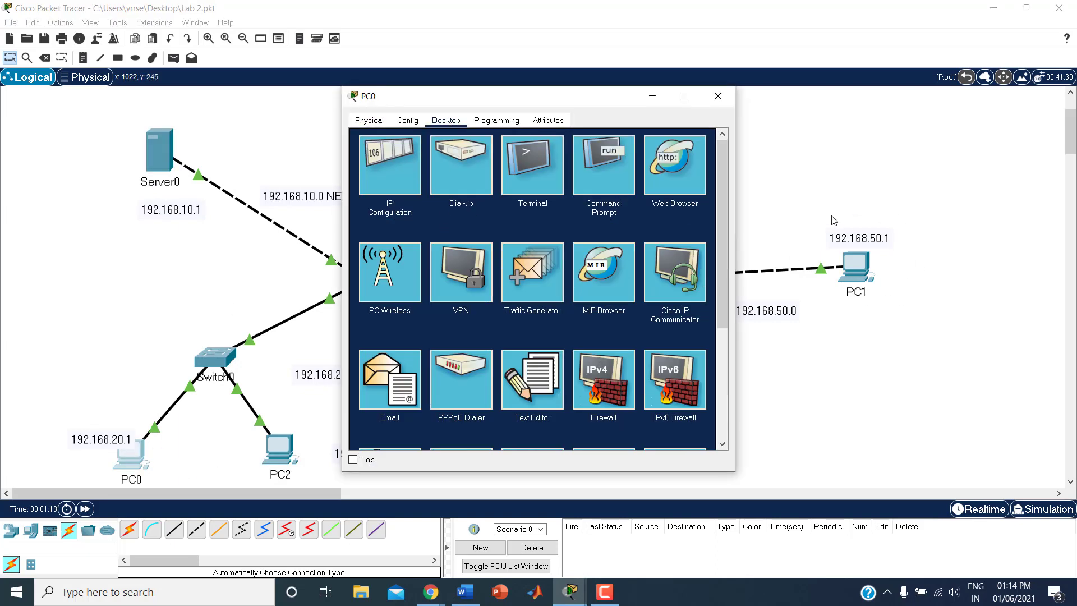
pyautogui.click(604, 183)
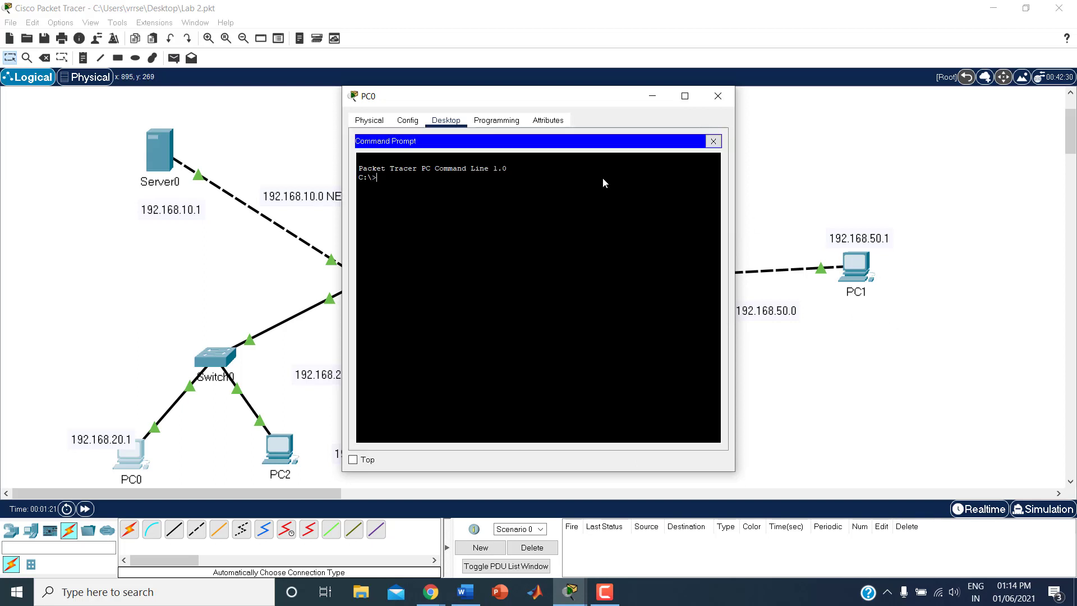
pyautogui.write('ping 192.168.50.1')
pyautogui.press('Return')
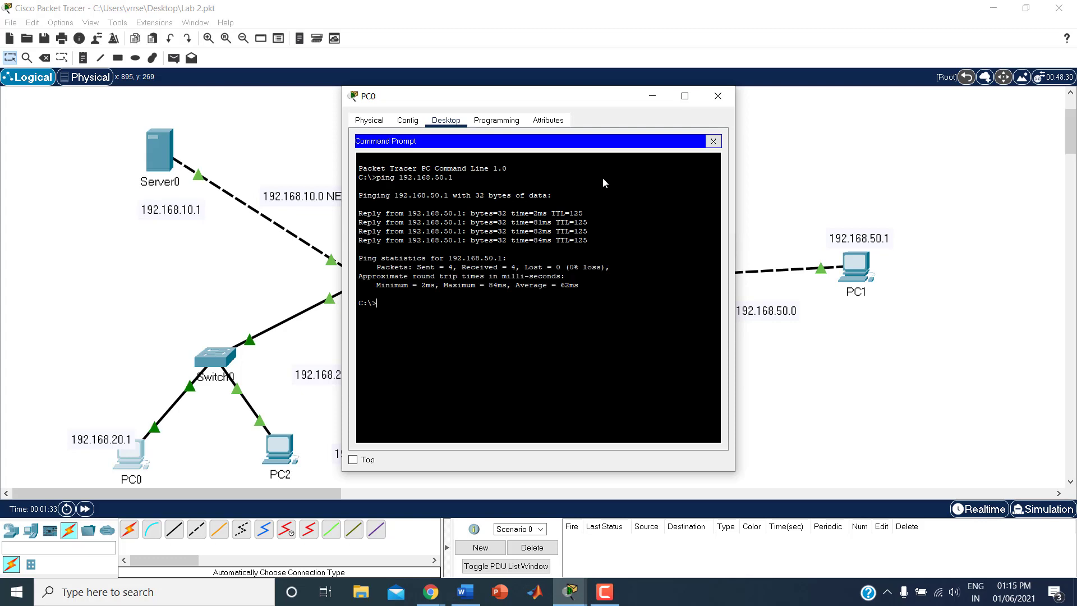
pyautogui.click(713, 141)
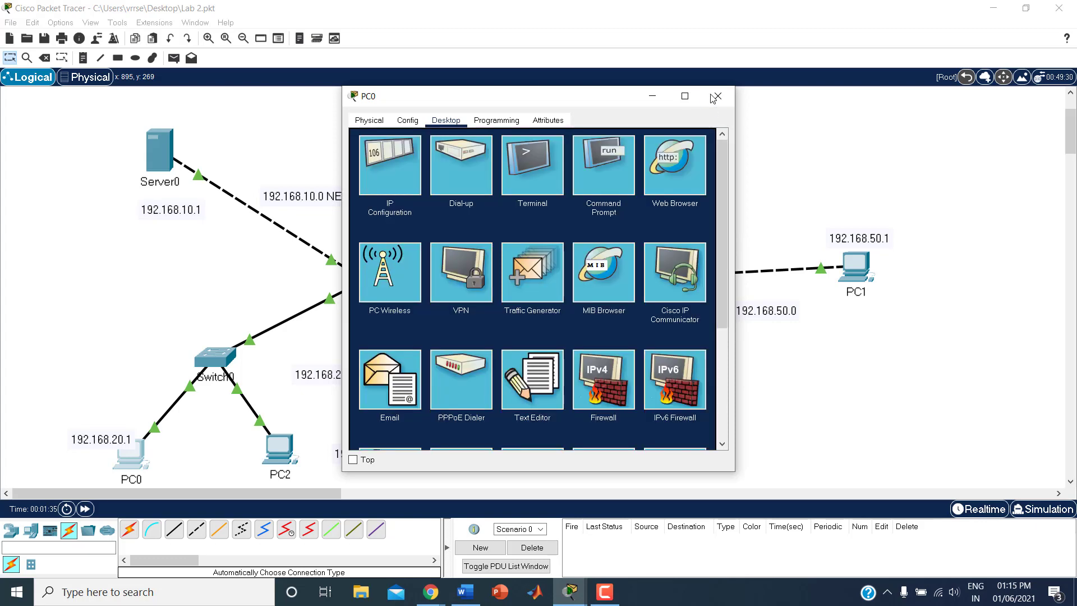
pyautogui.click(717, 96)
pyautogui.click(136, 457)
pyautogui.click(585, 173)
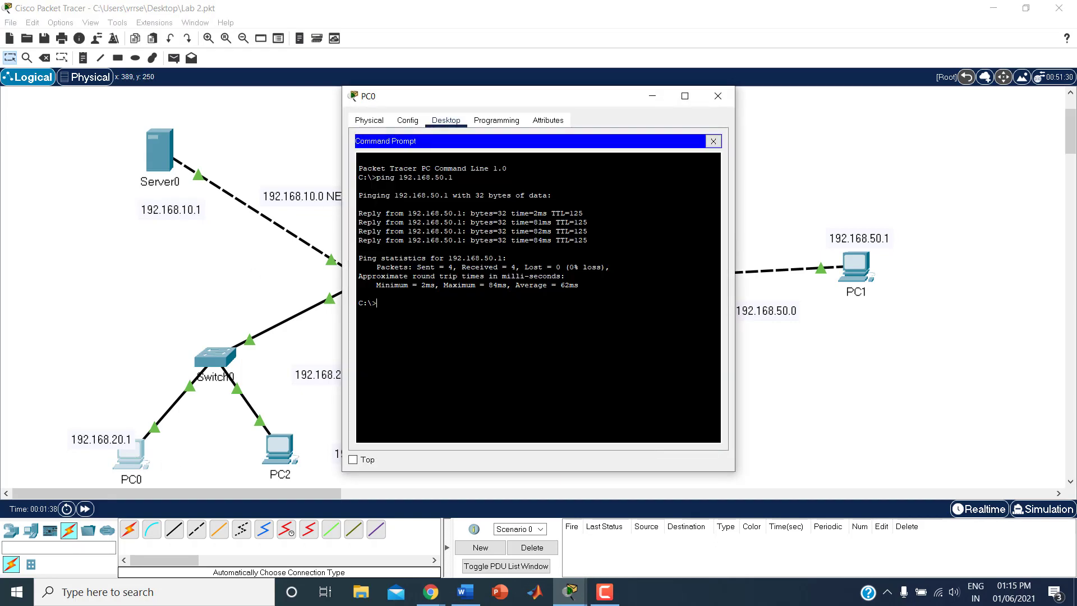
pyautogui.click(719, 97)
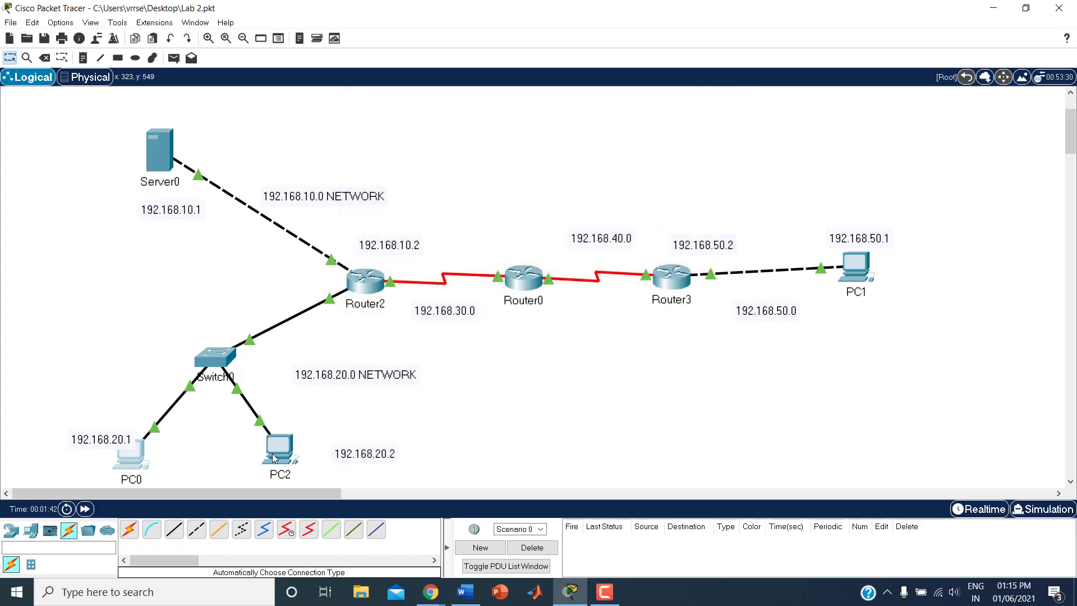
# Ping 192.168.50.1 from PC2's command prompt, and close the PC2 window
pyautogui.click(274, 457)
pyautogui.click(449, 122)
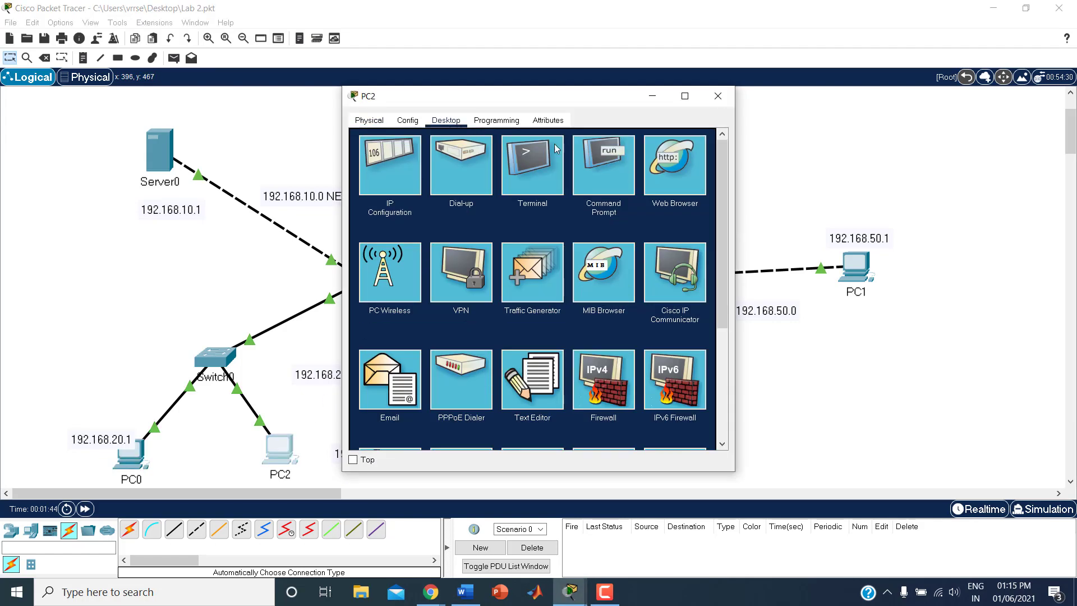
pyautogui.click(594, 171)
pyautogui.write('pi')
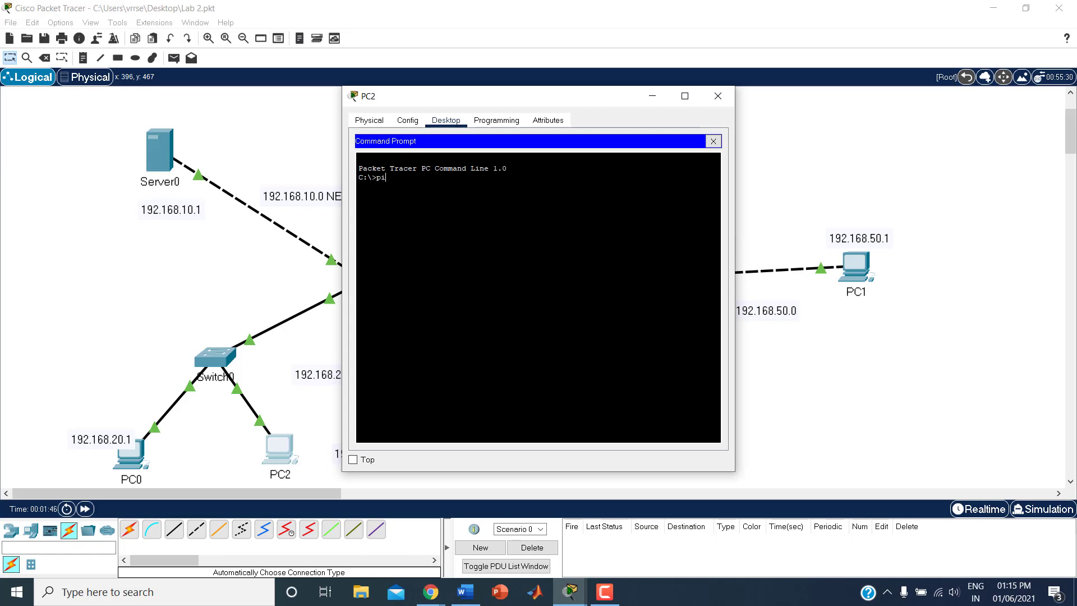
pyautogui.write('ng 18')
pyautogui.write('92')
pyautogui.write('.168')
pyautogui.write('.50')
pyautogui.write('.1')
pyautogui.press('Return')
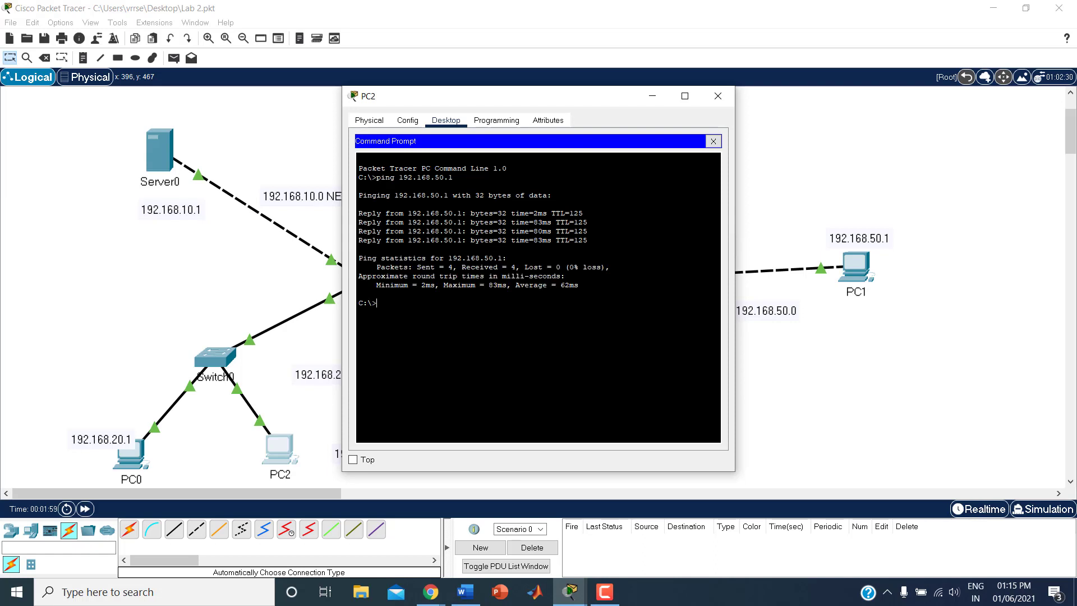
pyautogui.click(718, 96)
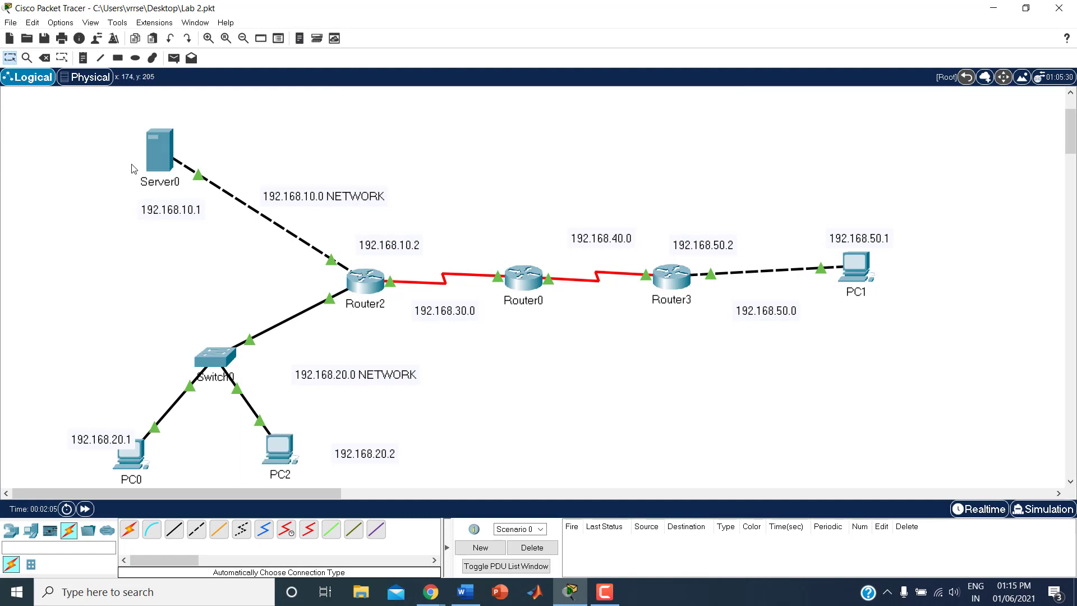
pyautogui.moveTo(133, 168)
pyautogui.click(163, 183)
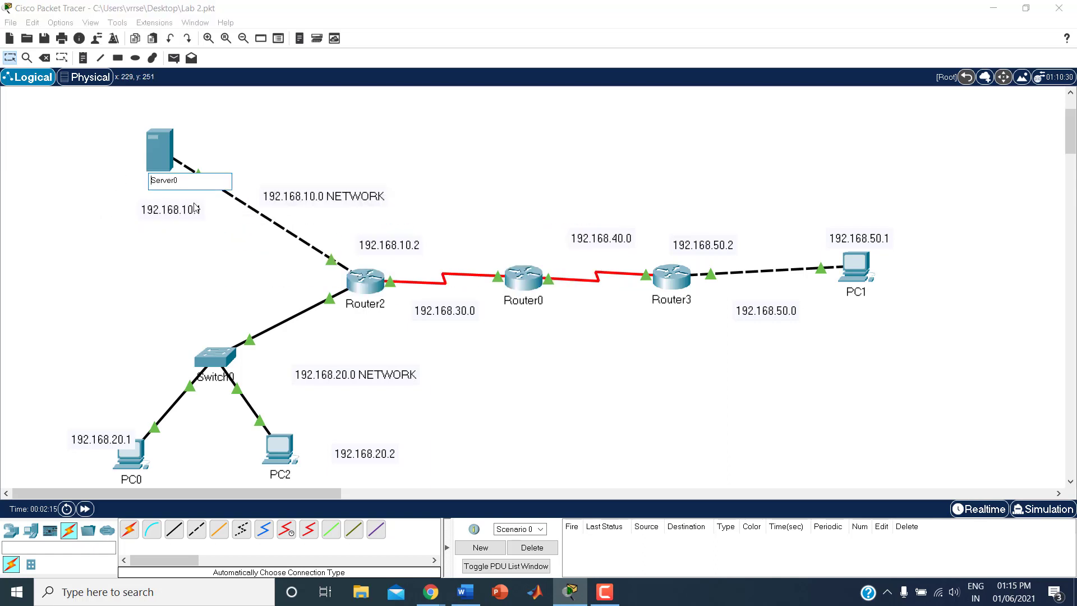
pyautogui.press('Delete')
pyautogui.press('Delete')
pyautogui.press('Delete')
pyautogui.press('Delete')
pyautogui.press('Delete')
pyautogui.press('Delete')
pyautogui.press('Delete')
pyautogui.write('www.sur.com')
pyautogui.click(76, 236)
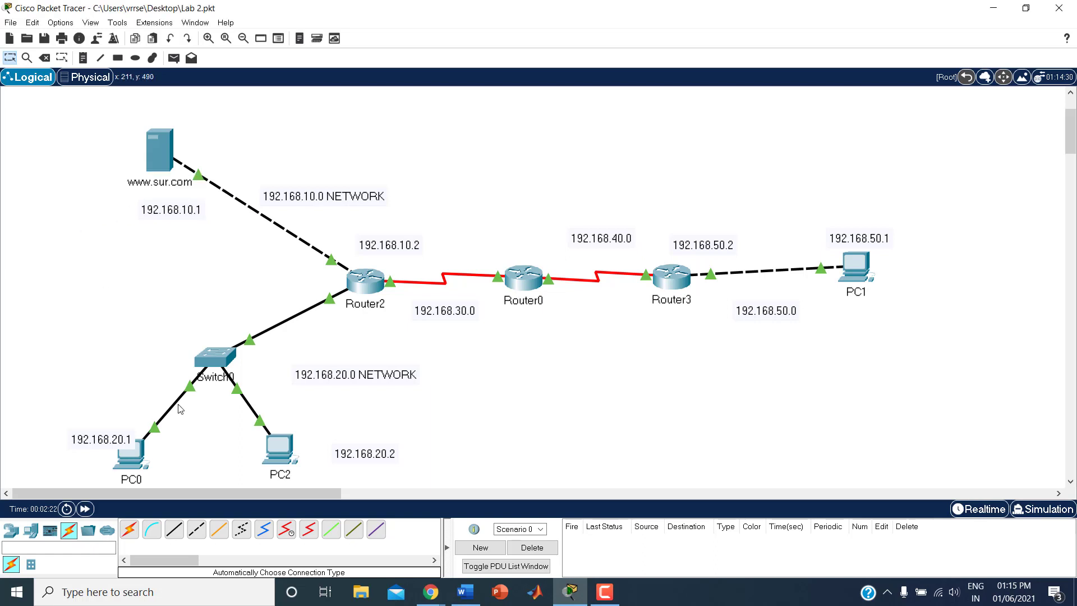
pyautogui.moveTo(180, 409)
pyautogui.click(158, 151)
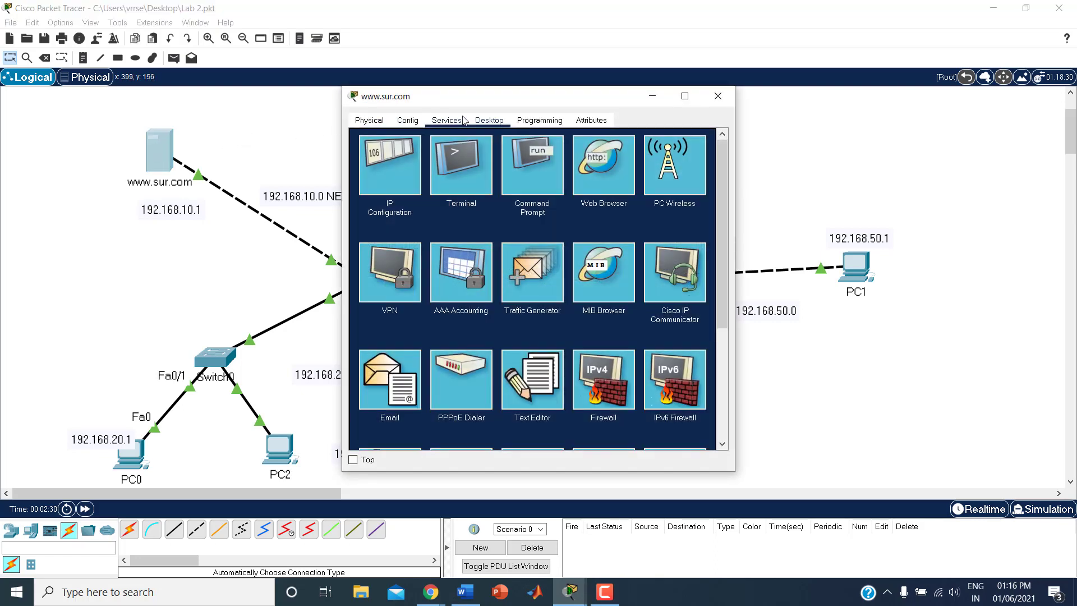
pyautogui.click(447, 124)
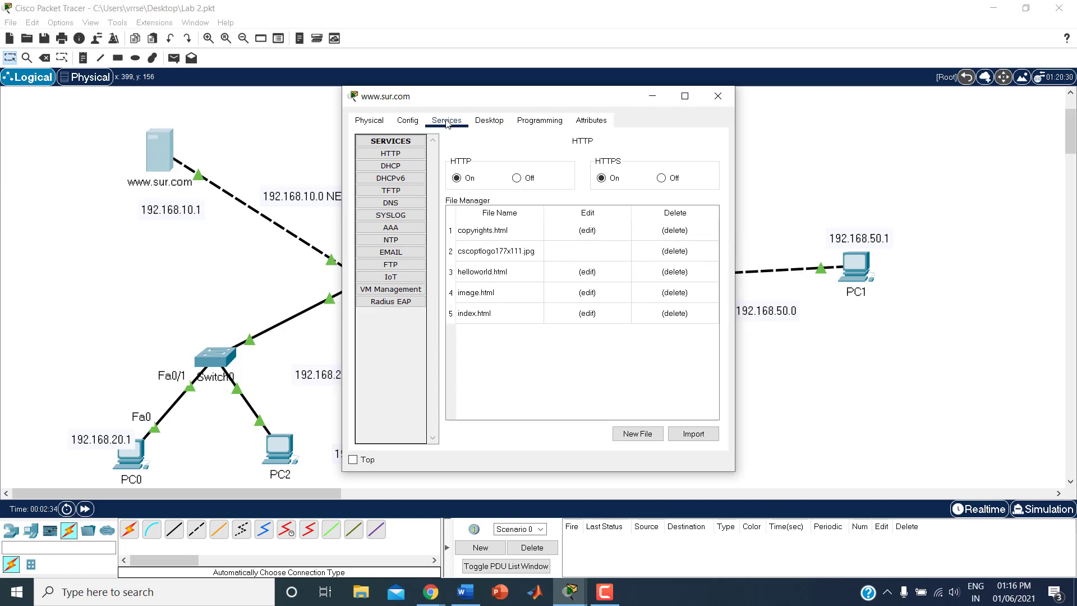
pyautogui.click(379, 156)
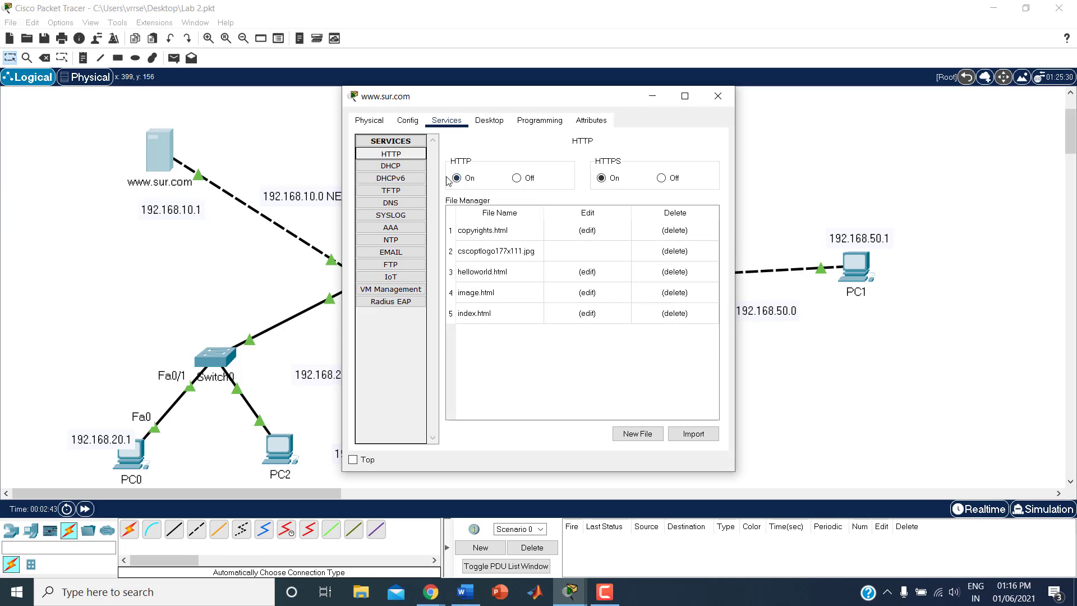
pyautogui.click(516, 178)
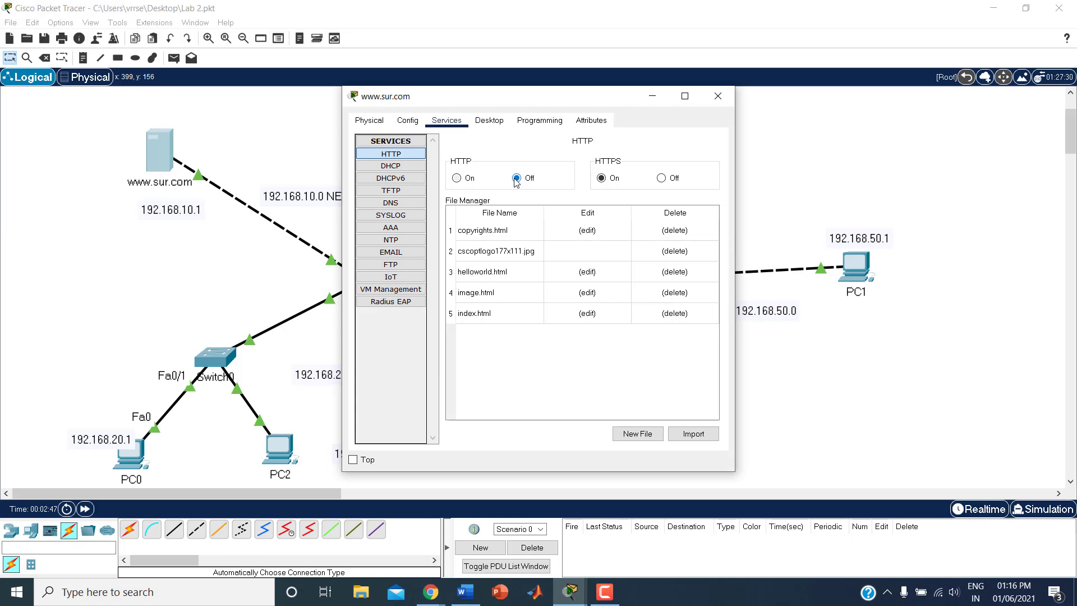
pyautogui.click(463, 181)
pyautogui.click(666, 182)
pyautogui.click(518, 178)
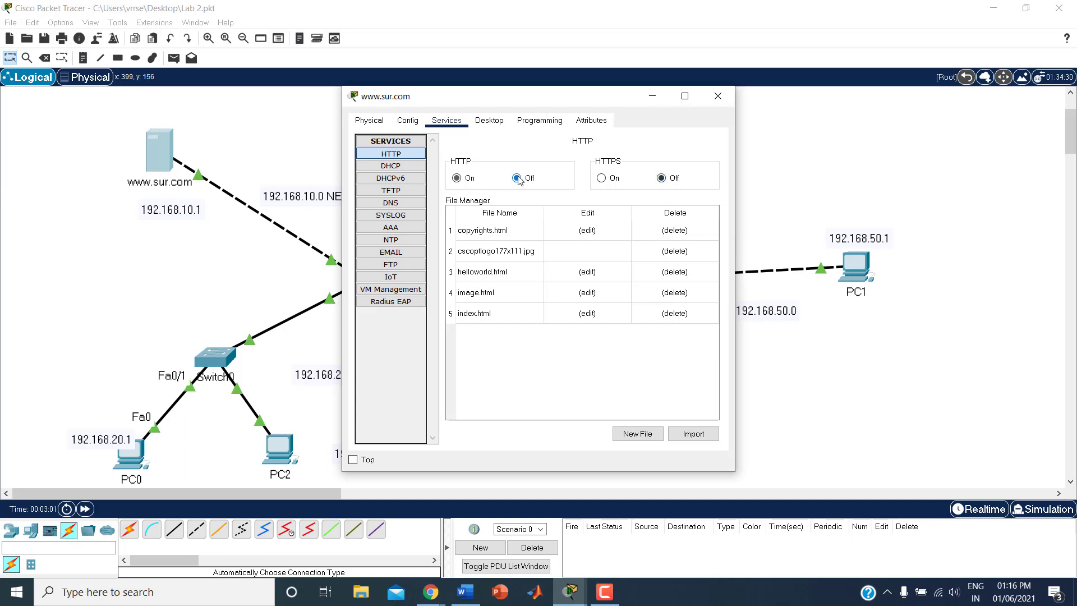
pyautogui.click(457, 178)
# Look through the server's hosted web files from copyrights.html to index.html, and close the server window
pyautogui.click(484, 234)
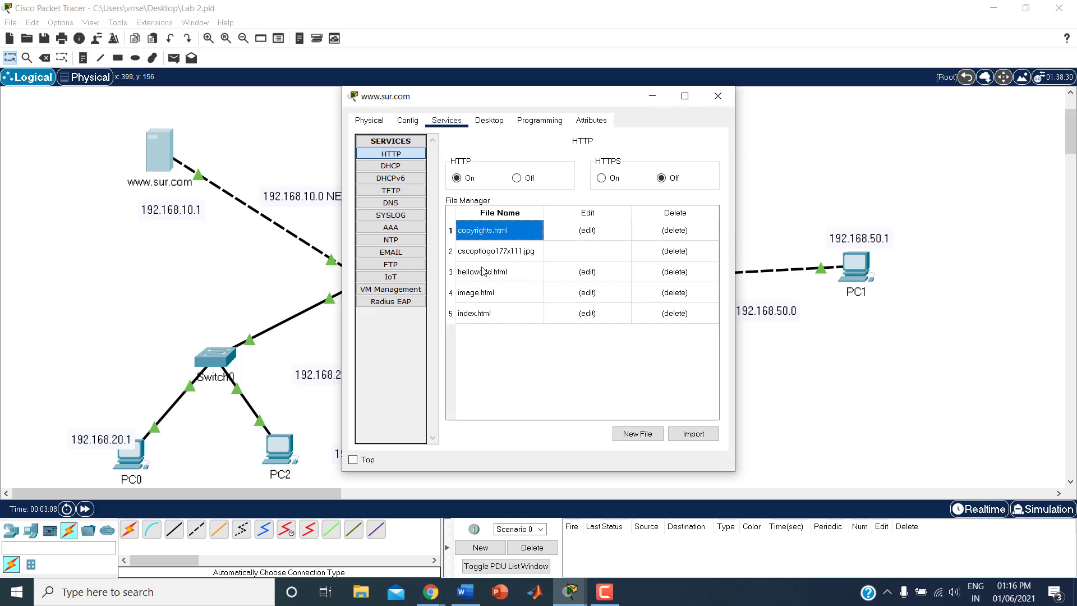
pyautogui.click(480, 252)
pyautogui.click(478, 274)
pyautogui.click(480, 295)
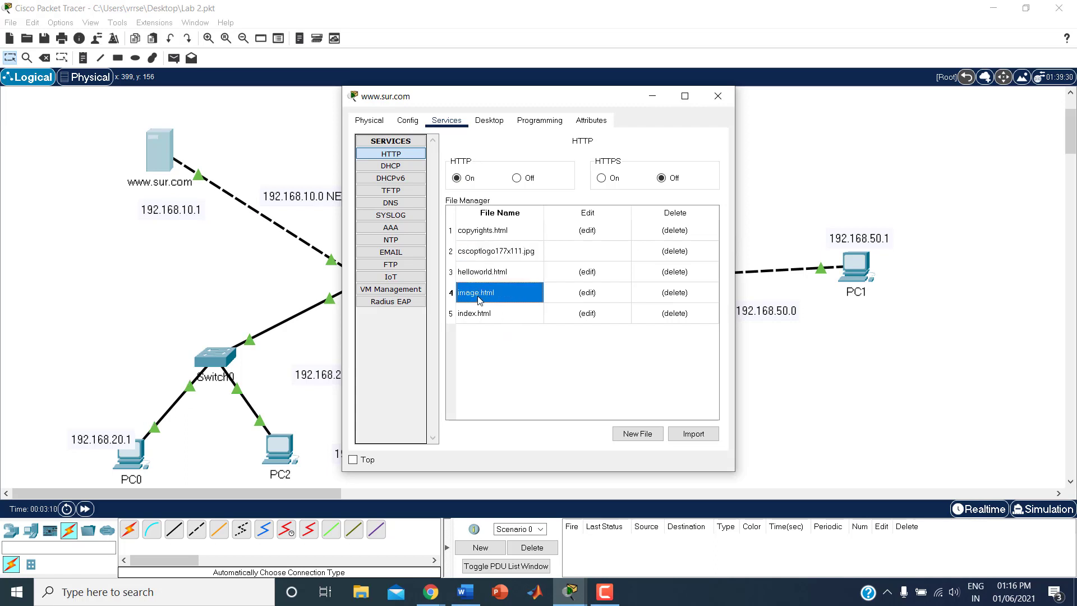
pyautogui.click(481, 314)
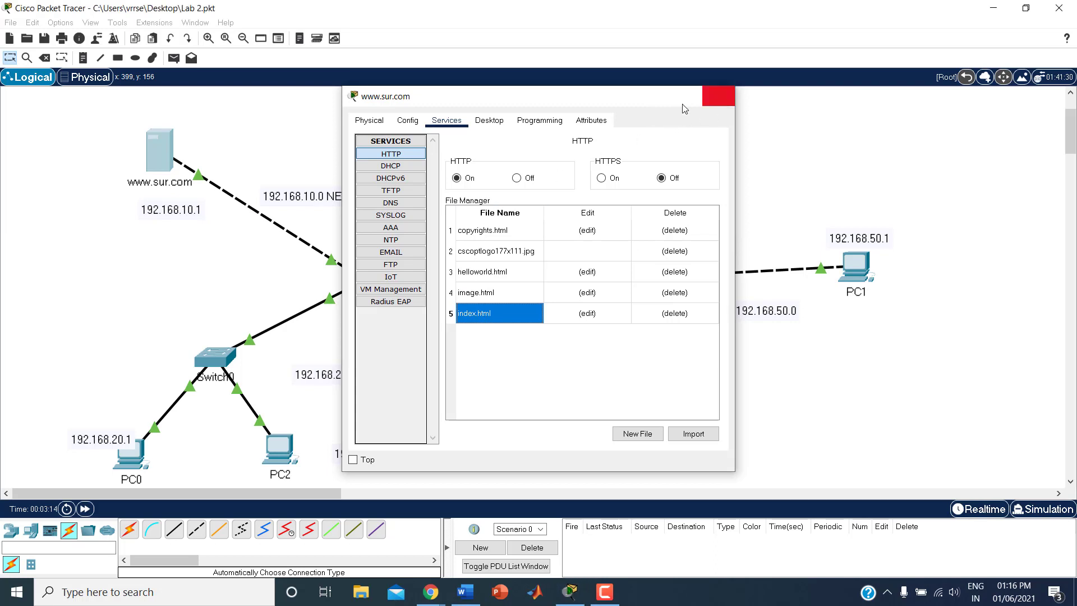
pyautogui.click(718, 96)
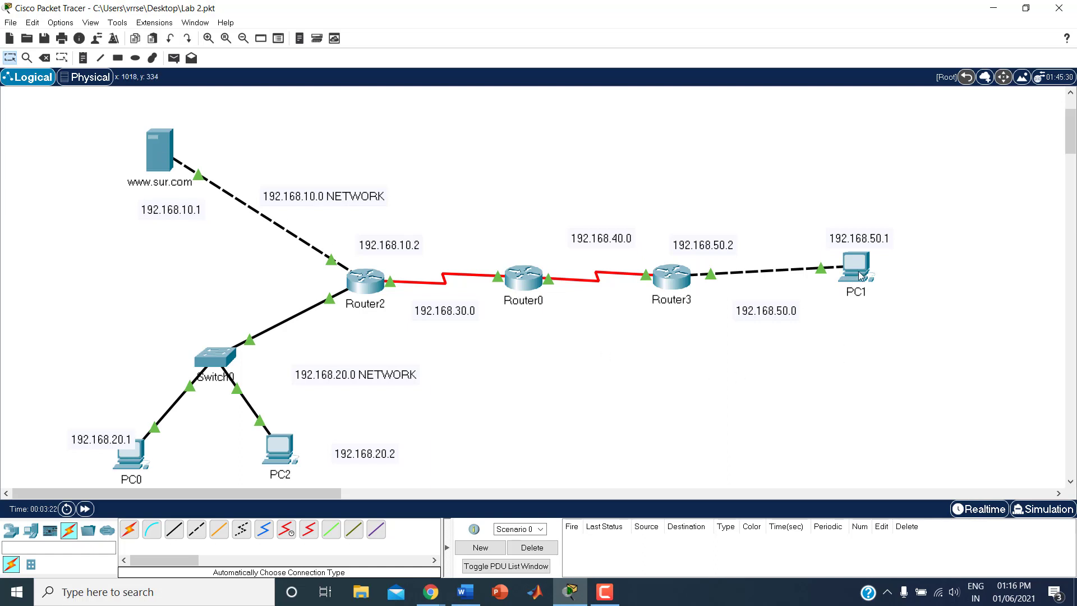
pyautogui.moveTo(861, 276)
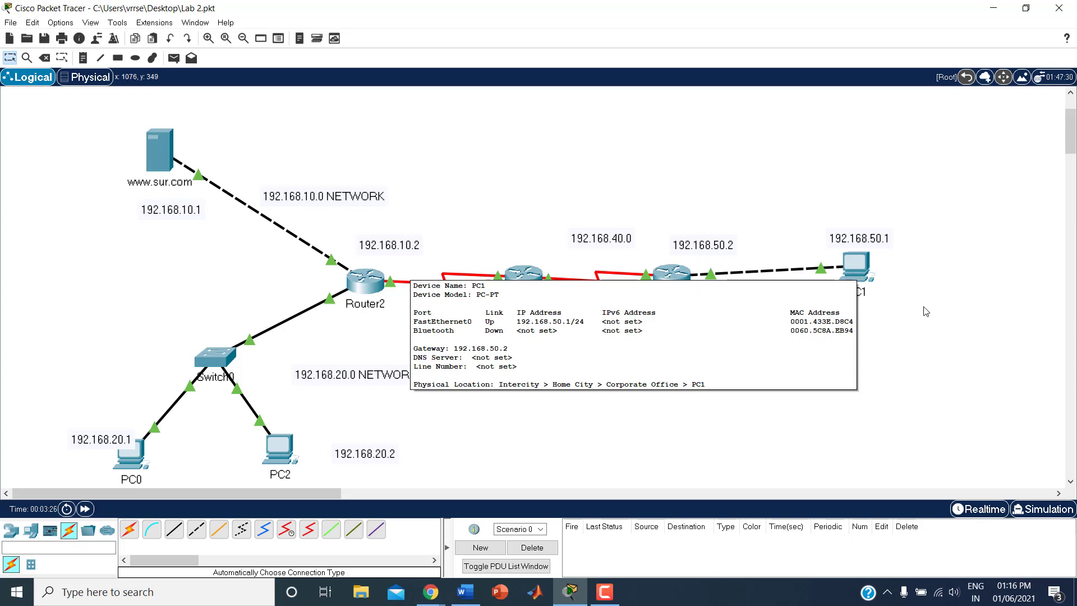
pyautogui.click(854, 273)
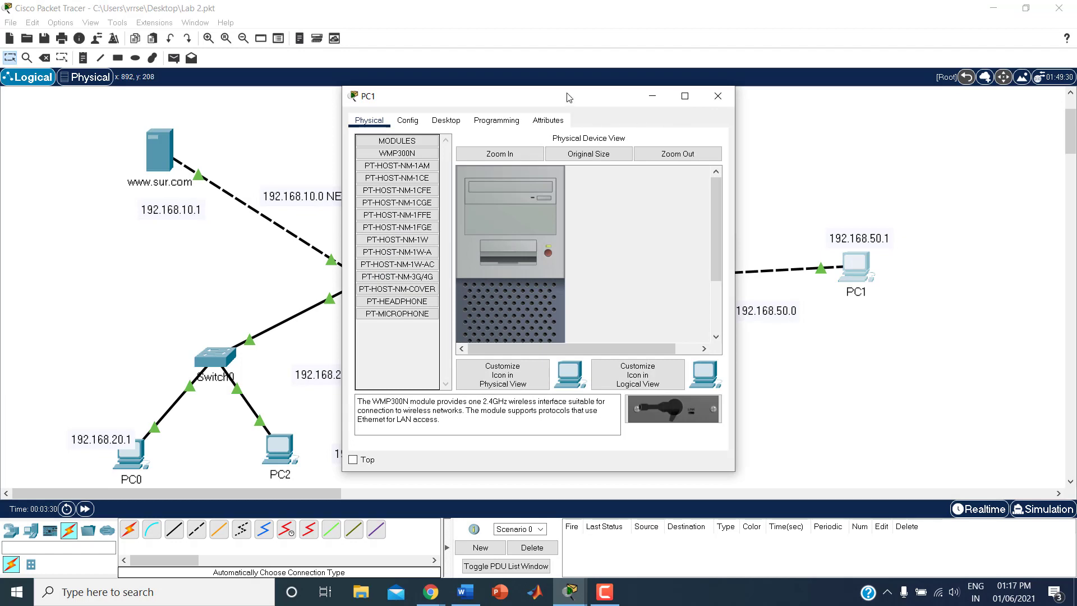
pyautogui.moveTo(569, 100); pyautogui.dragTo(769, 108)
pyautogui.click(645, 129)
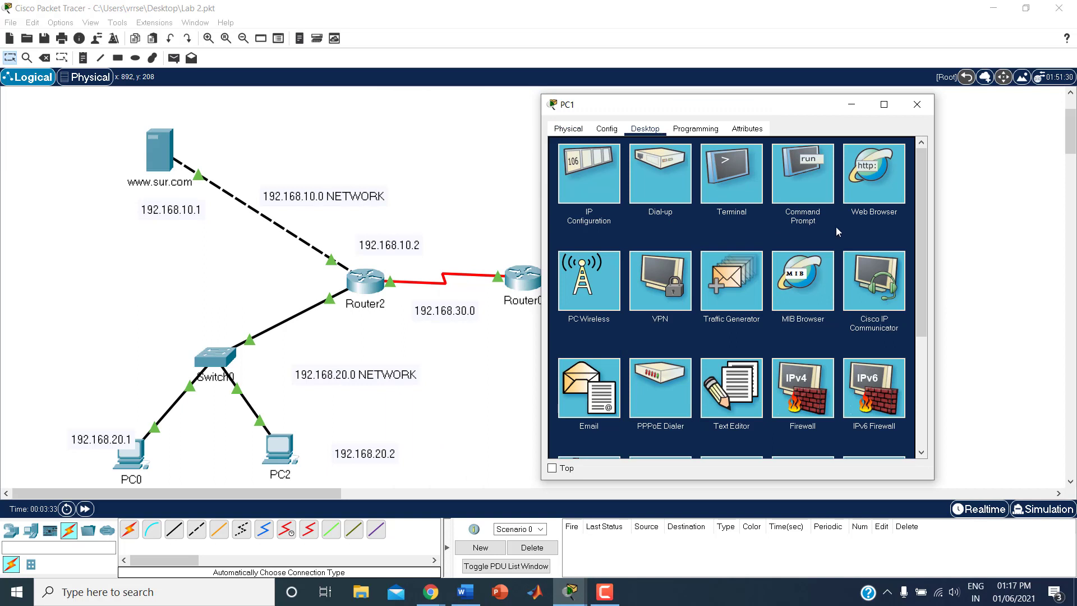
pyautogui.click(878, 186)
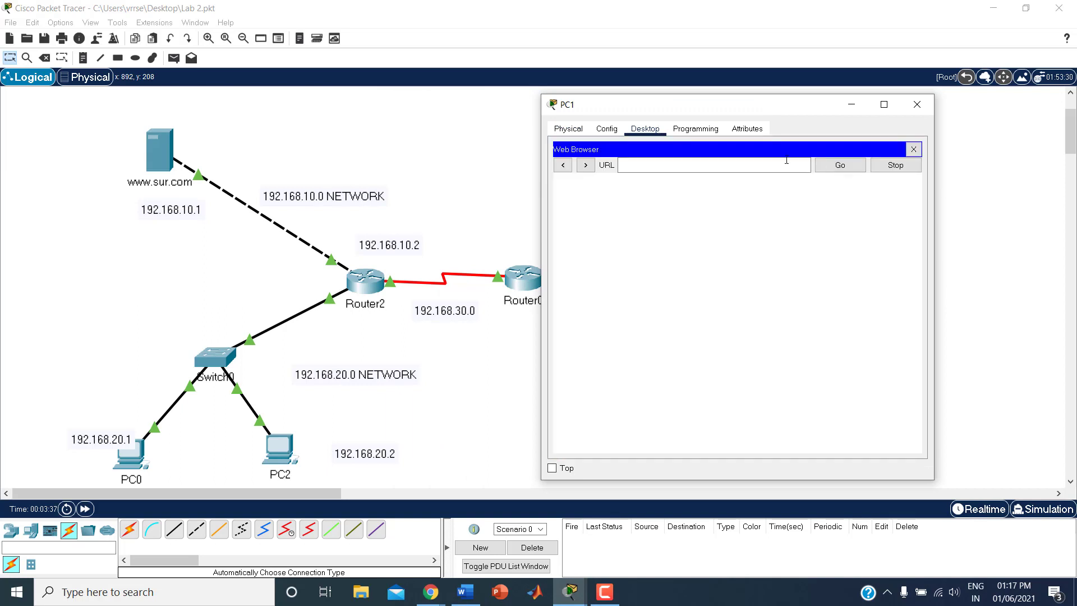
pyautogui.write('www.su')
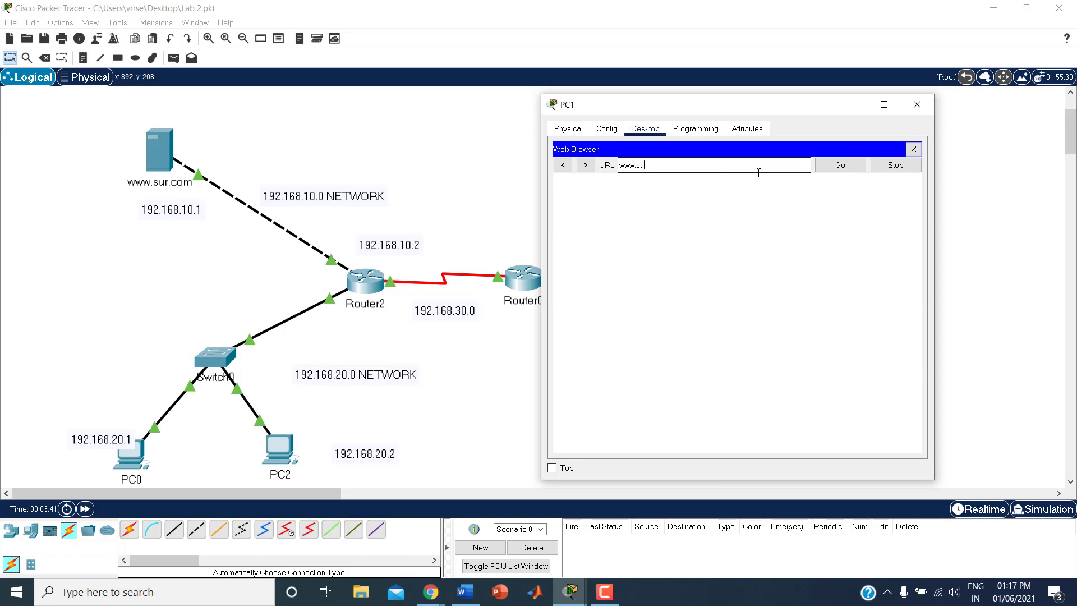
pyautogui.write('r.com')
pyautogui.press('Return')
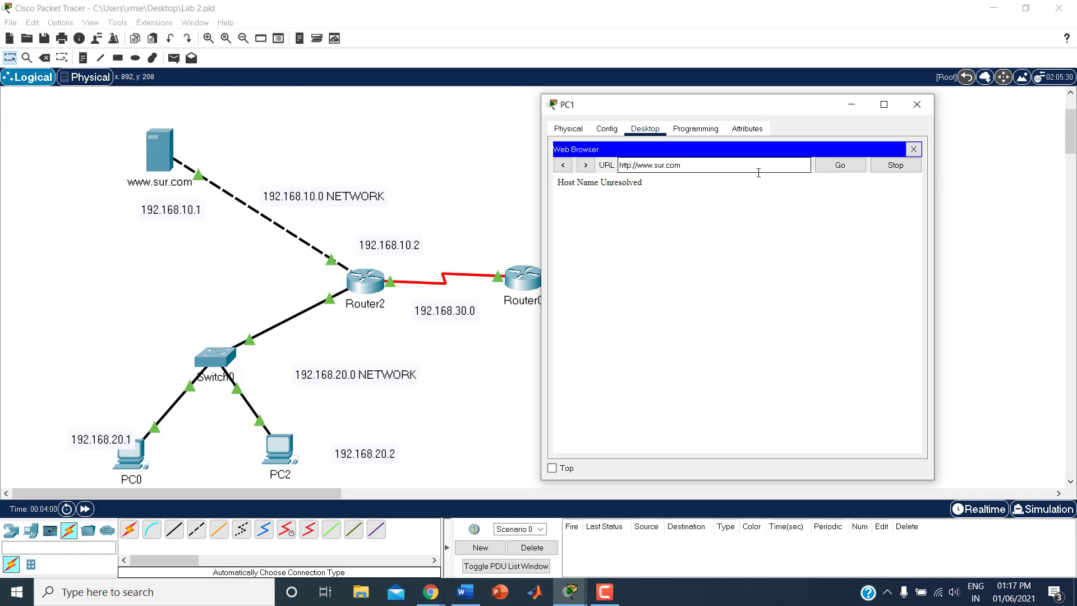
# Replace the host name in PC1's web browser with the server's IP address and load the page
pyautogui.press('BackSpace')
pyautogui.press('BackSpace')
pyautogui.press('BackSpace')
pyautogui.press('BackSpace')
pyautogui.press('BackSpace')
pyautogui.press('BackSpace')
pyautogui.press('BackSpace')
pyautogui.press('BackSpace')
pyautogui.press('BackSpace')
pyautogui.press('BackSpace')
pyautogui.press('BackSpace')
pyautogui.press('BackSpace')
pyautogui.press('BackSpace')
pyautogui.press('BackSpace')
pyautogui.press('BackSpace')
pyautogui.press('BackSpace')
pyautogui.press('BackSpace')
pyautogui.press('BackSpace')
pyautogui.write('192.168.10')
pyautogui.press('Return')
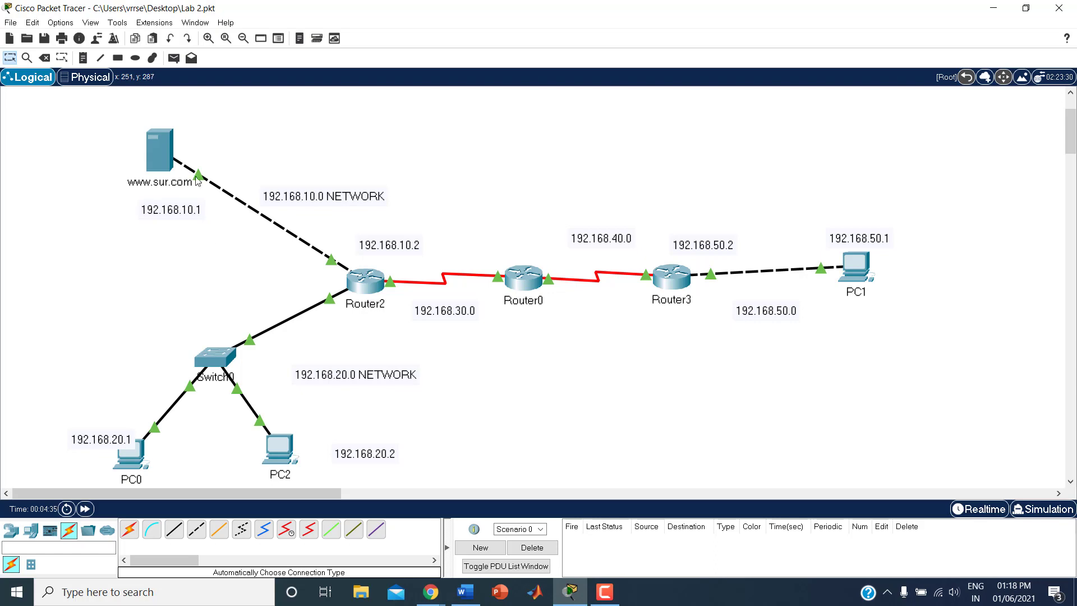
# Load the server's page at 192.168.10.1 in PC2's web browser, and close the PC2 window
pyautogui.click(281, 460)
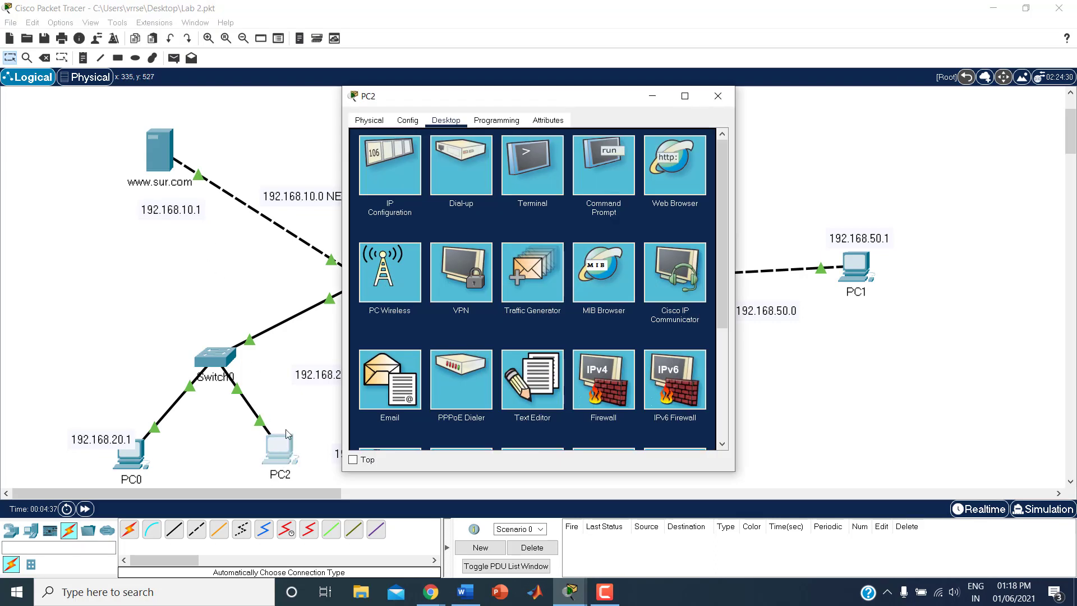
pyautogui.click(663, 177)
pyautogui.click(552, 160)
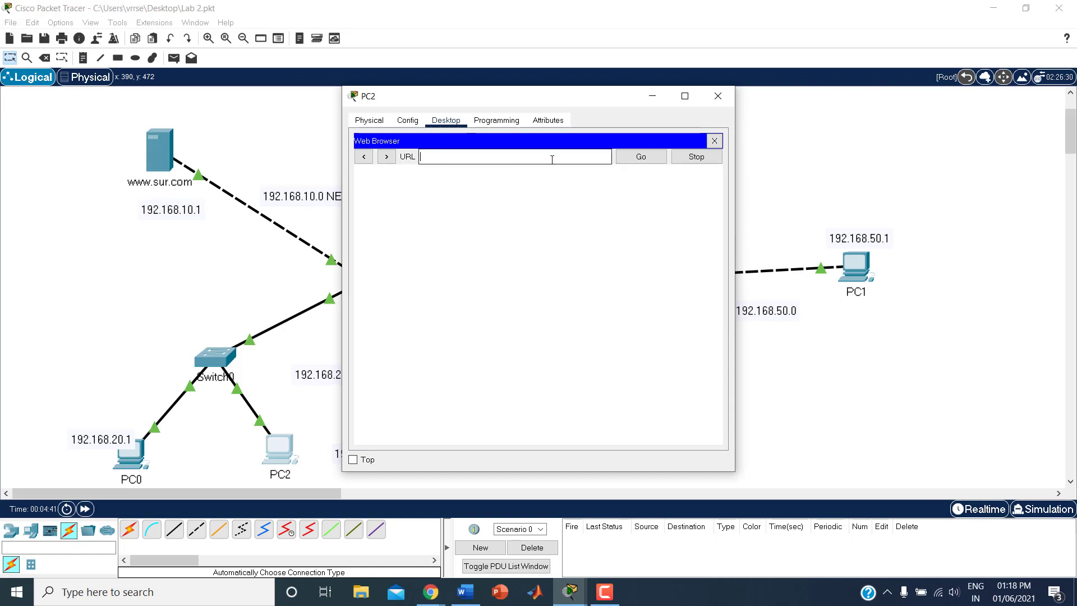
pyautogui.write('www')
pyautogui.press('BackSpace')
pyautogui.press('BackSpace')
pyautogui.press('BackSpace')
pyautogui.press('BackSpace')
pyautogui.write('192.168.10.1')
pyautogui.press('Return')
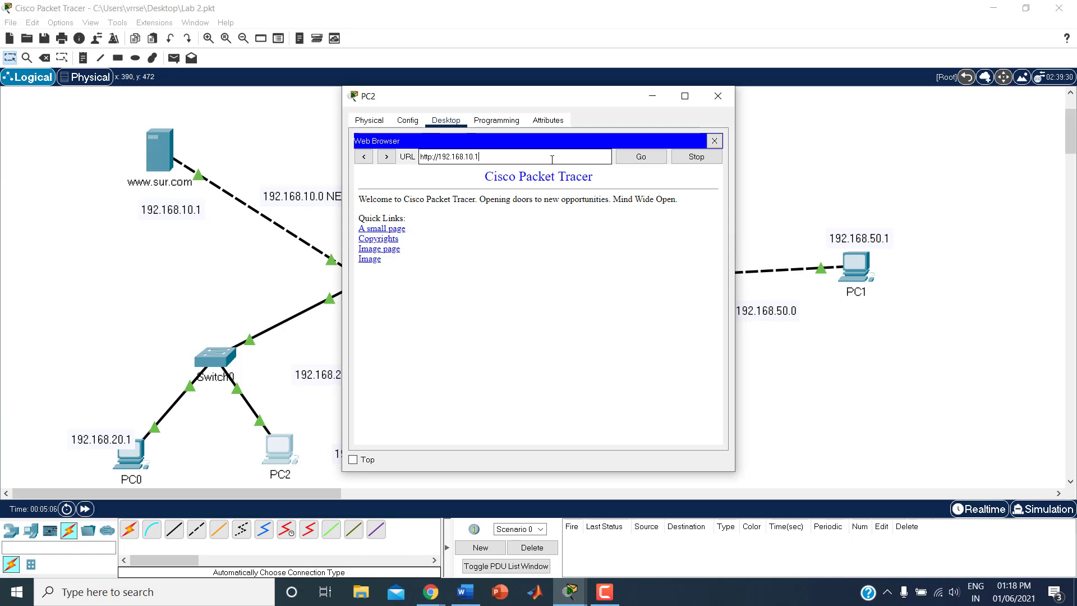
pyautogui.click(718, 97)
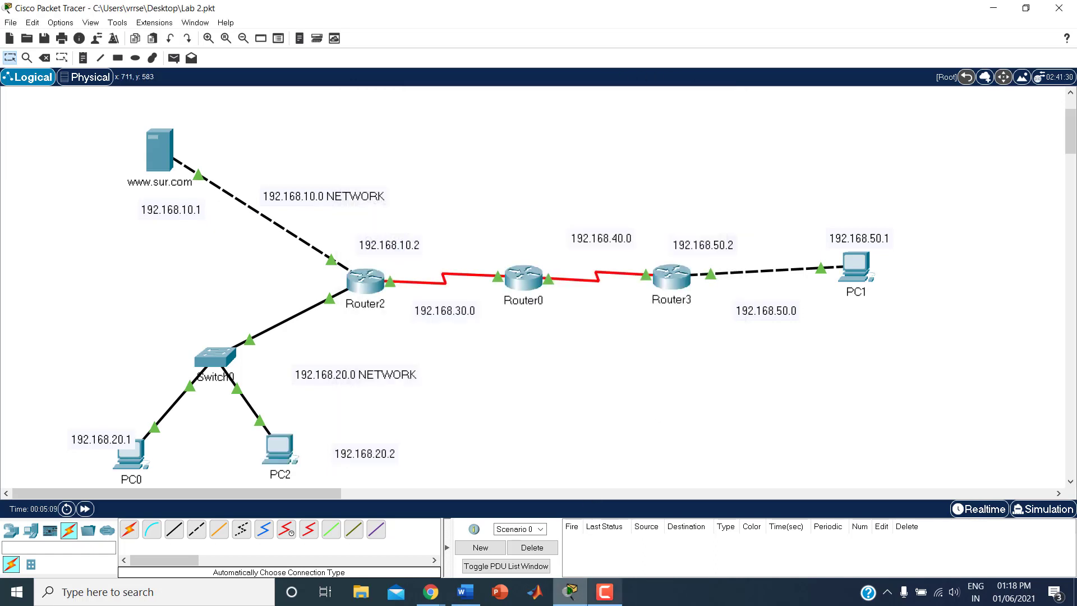
# Switch to Word and copy the Standard ACL entries from "Server 0 → PC1" through "ip access-group 10 in"
pyautogui.click(465, 599)
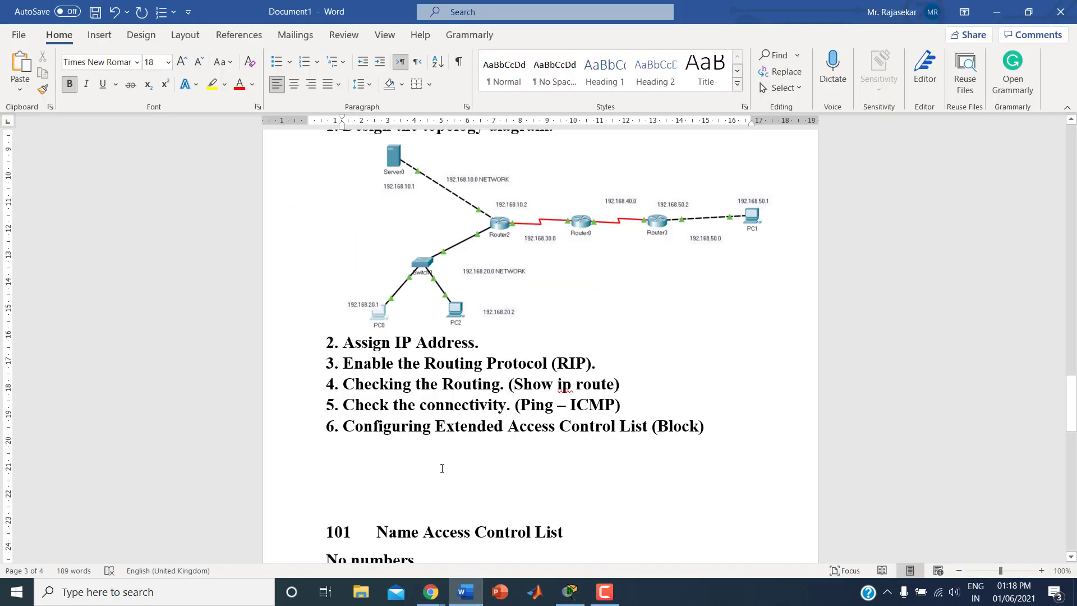
pyautogui.click(443, 470)
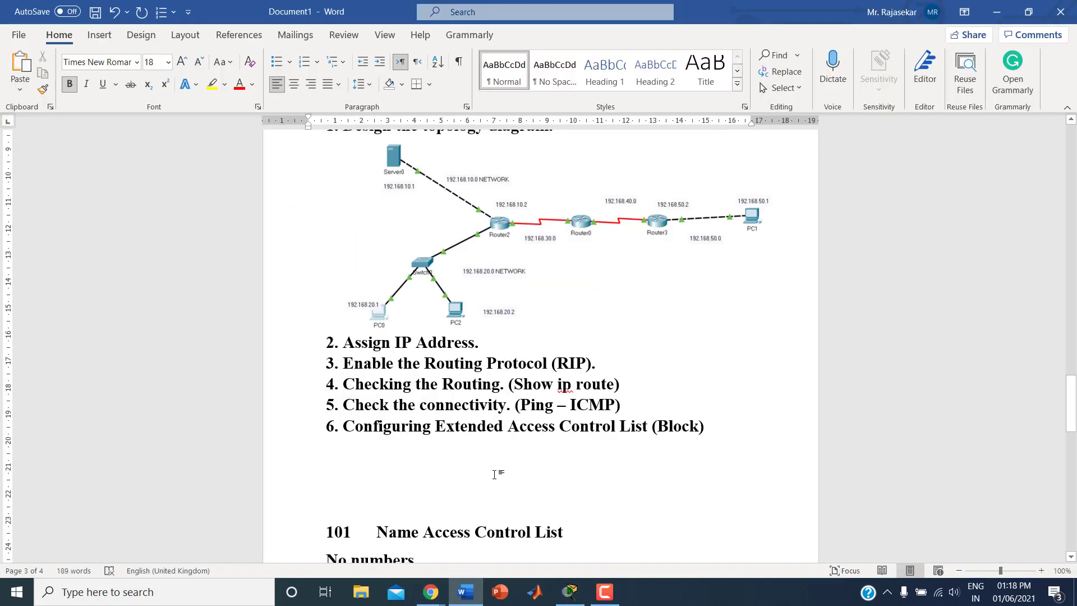
pyautogui.scroll(12, 476, 405)
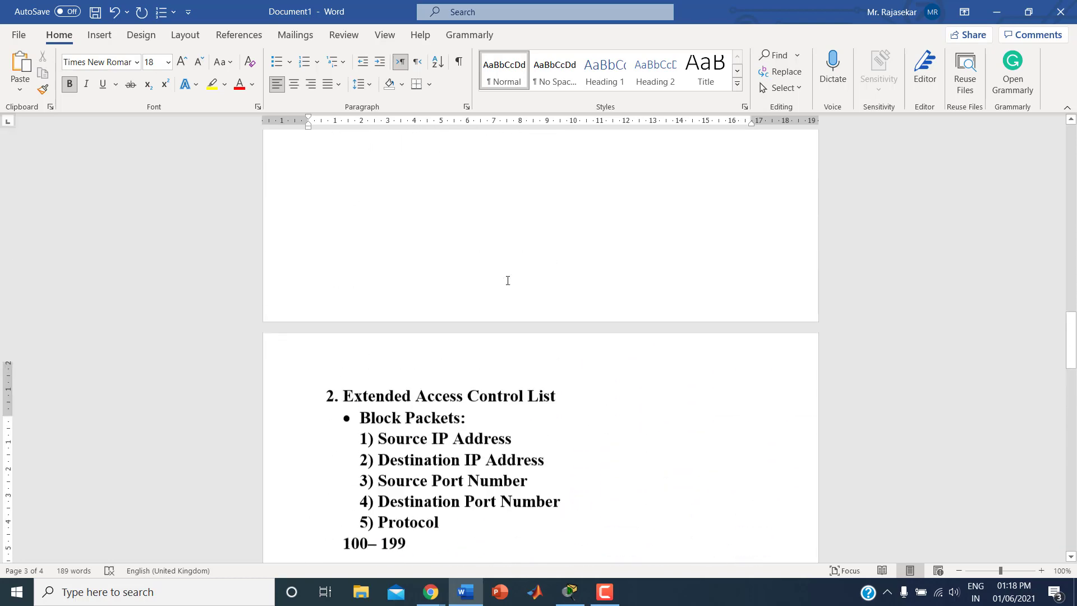
pyautogui.scroll(15, 507, 280)
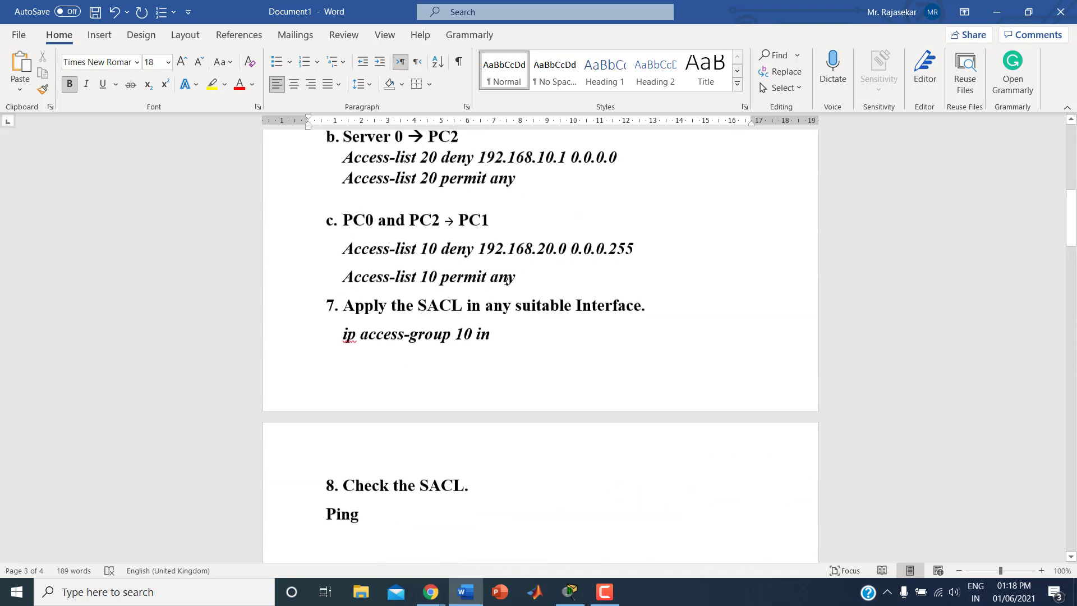
pyautogui.scroll(3, 487, 283)
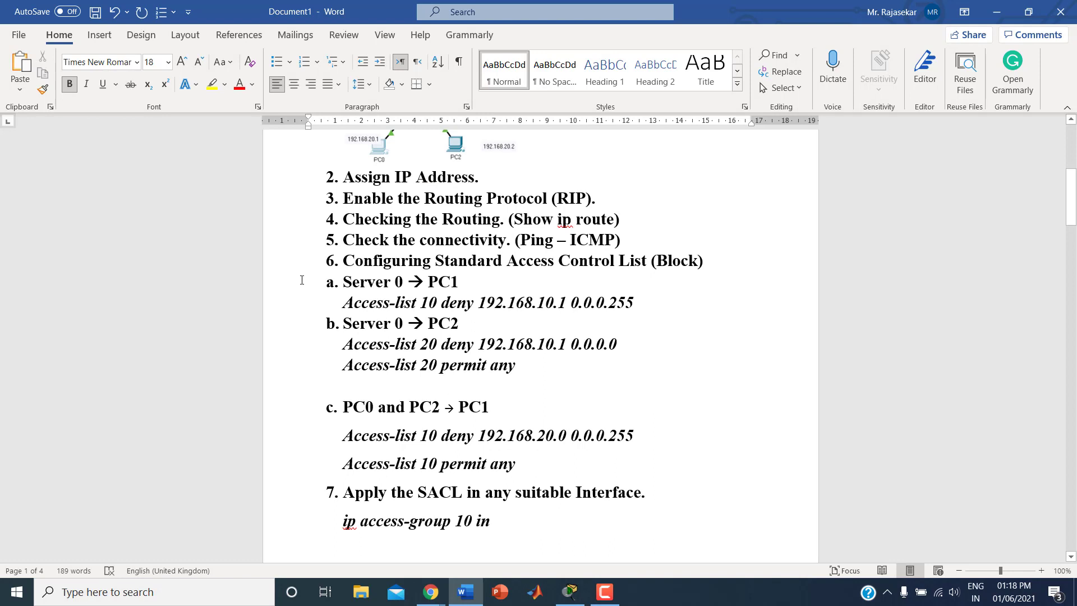
pyautogui.moveTo(302, 280); pyautogui.dragTo(521, 517)
pyautogui.hotkey('ctrl', 'c')
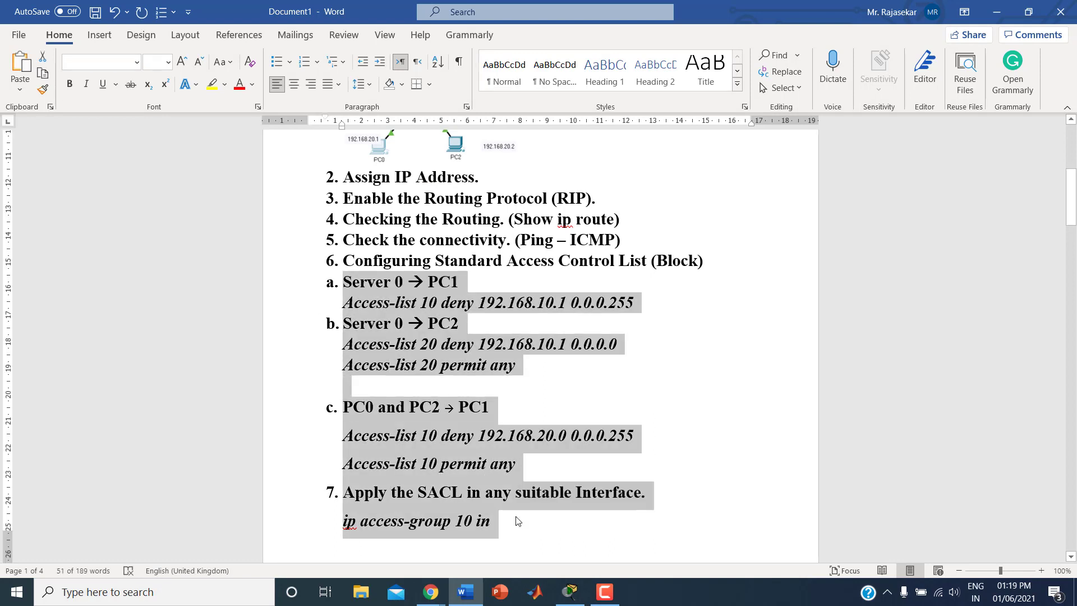
# Paste the copied ACL entries below "6. Configuring Extended Access Control List (Block)" in the Extended Access Control List section
pyautogui.scroll(-10, 468, 470)
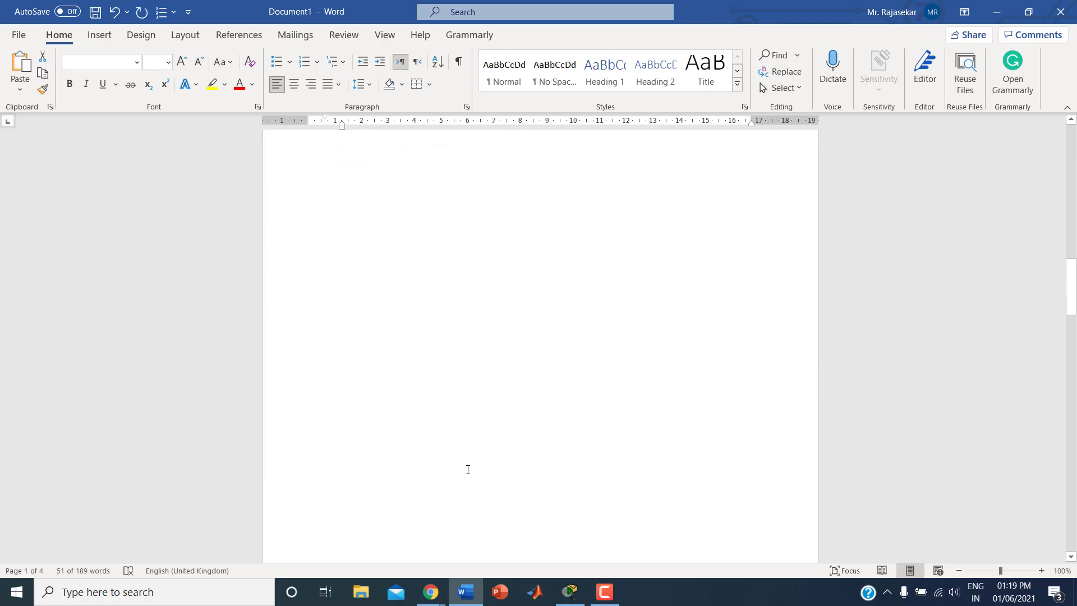
pyautogui.scroll(-10, 467, 469)
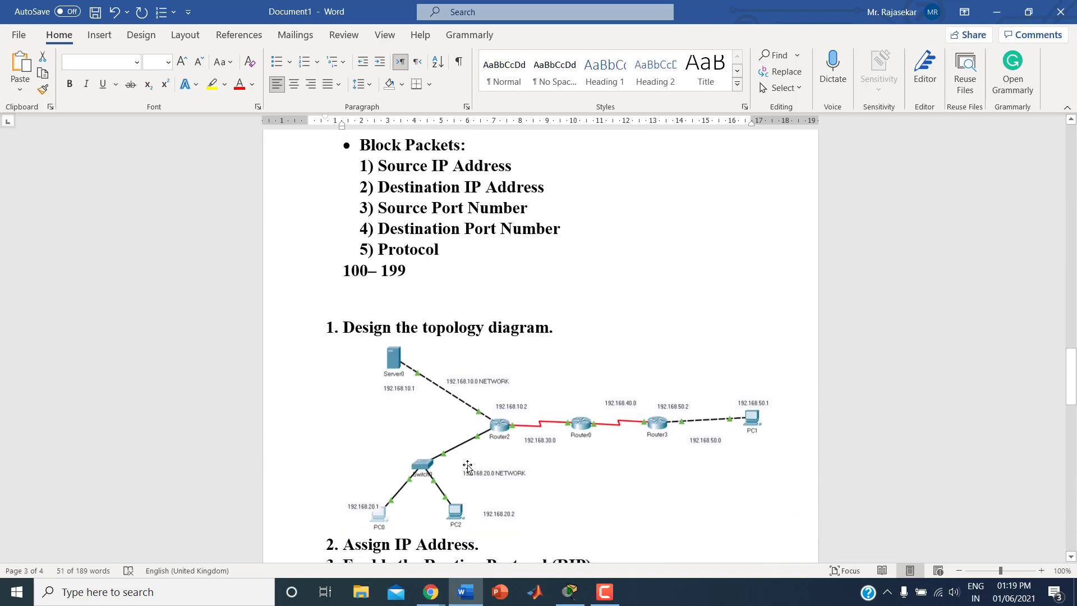
pyautogui.scroll(-3, 468, 465)
pyautogui.scroll(3, 468, 465)
pyautogui.scroll(3, 468, 466)
pyautogui.scroll(-4, 468, 463)
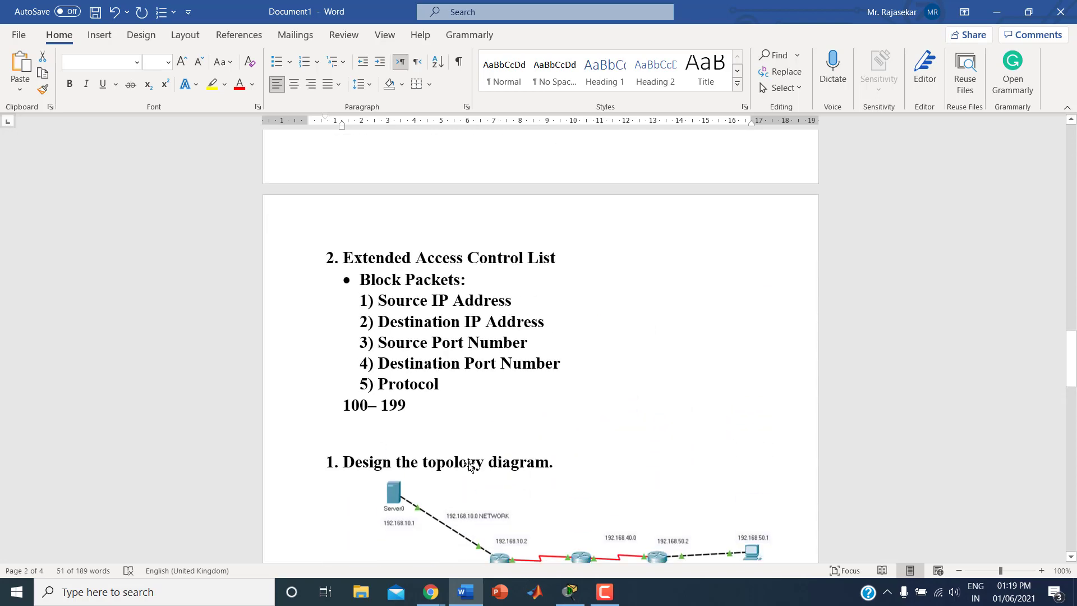
pyautogui.scroll(-4, 491, 448)
pyautogui.click(443, 421)
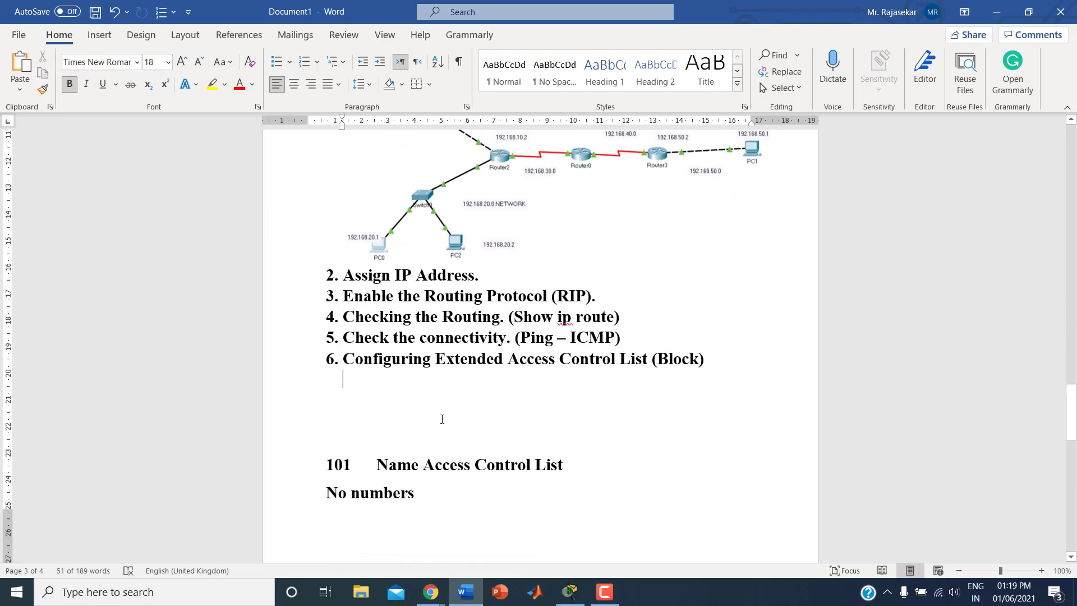
pyautogui.hotkey('ctrl', 'v')
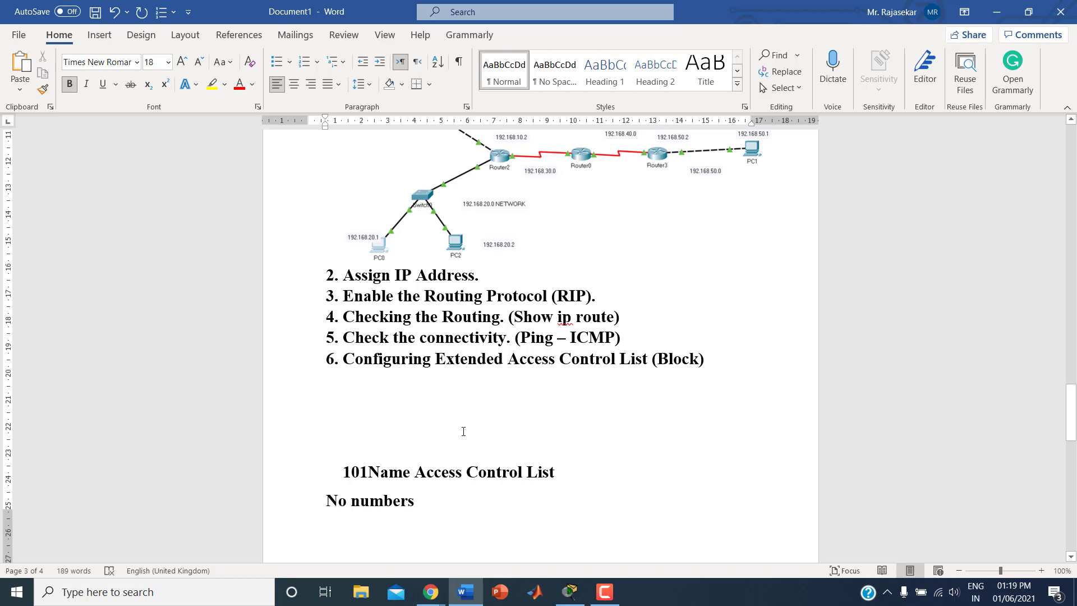
# Remove the list letter from the pasted "Server 0 → PC1" entry, add a blank line above it, and delete its access-list command
pyautogui.scroll(3, 467, 432)
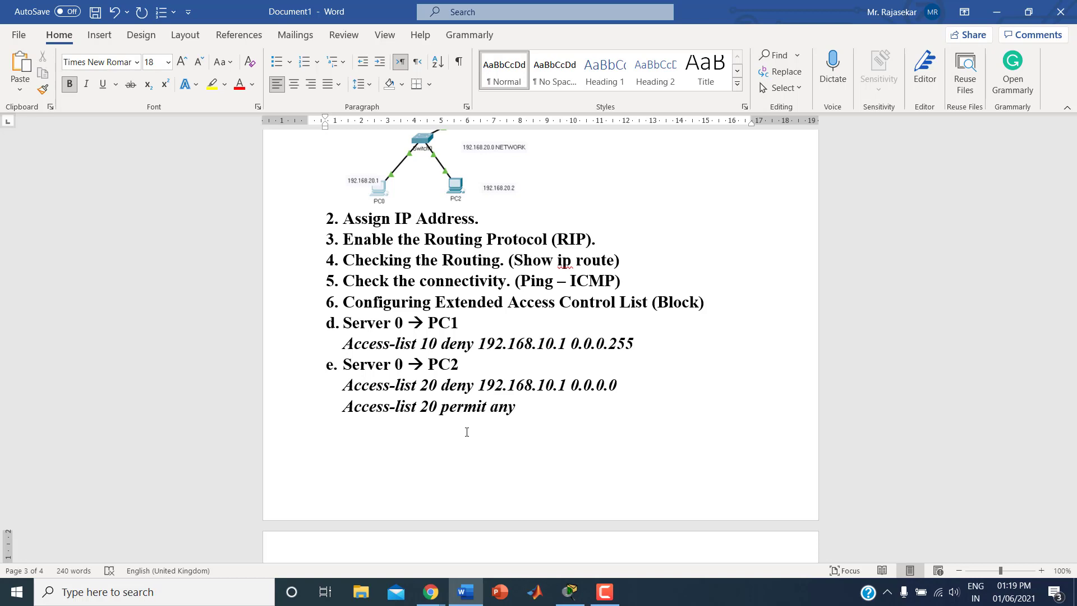
pyautogui.click(353, 322)
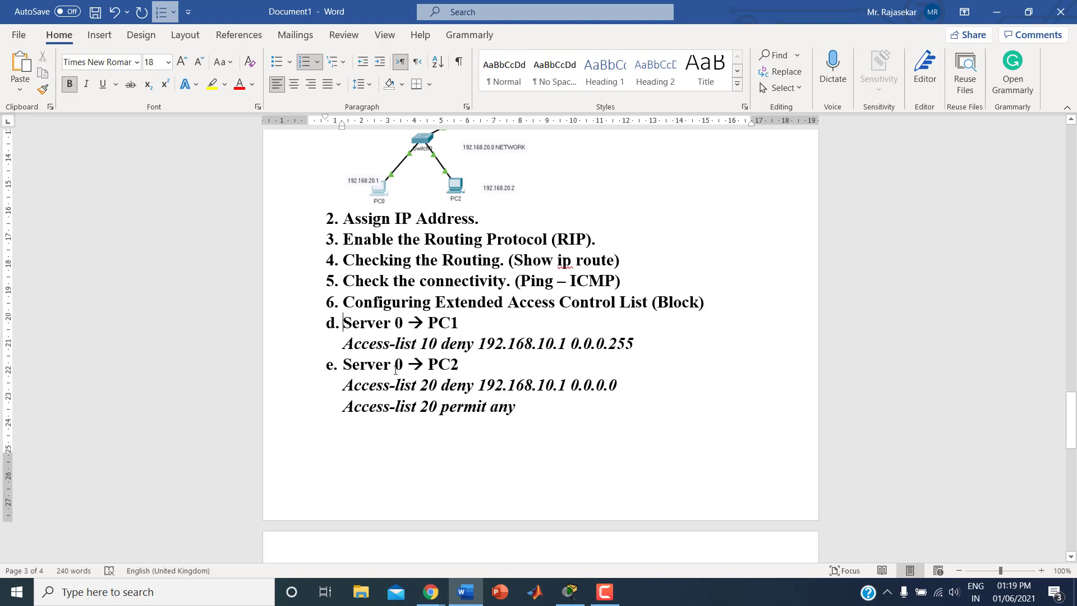
pyautogui.press('BackSpace')
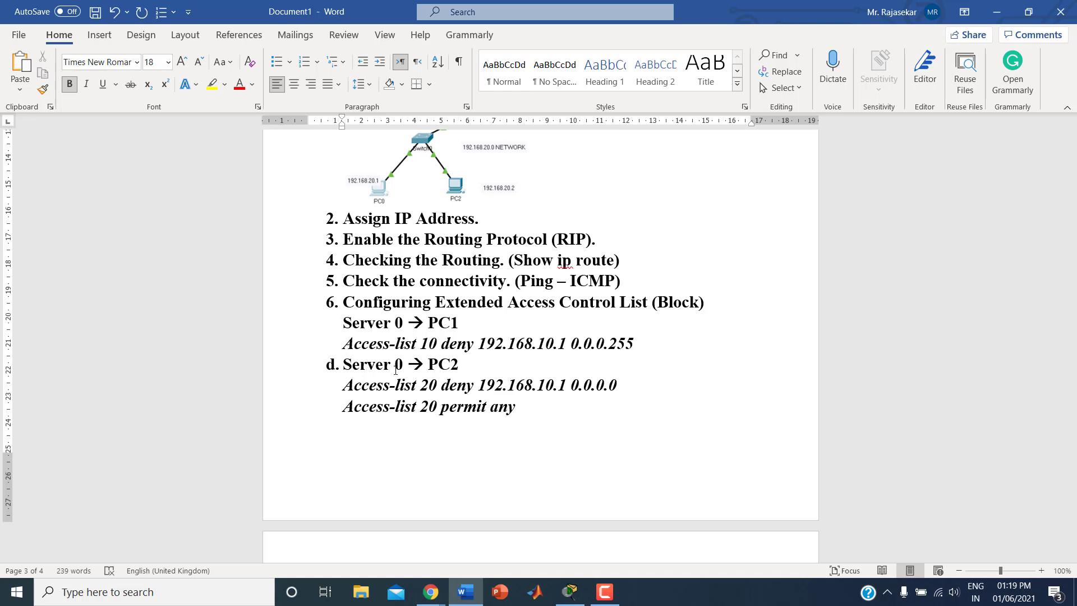
pyautogui.press('Return')
pyautogui.press('Down')
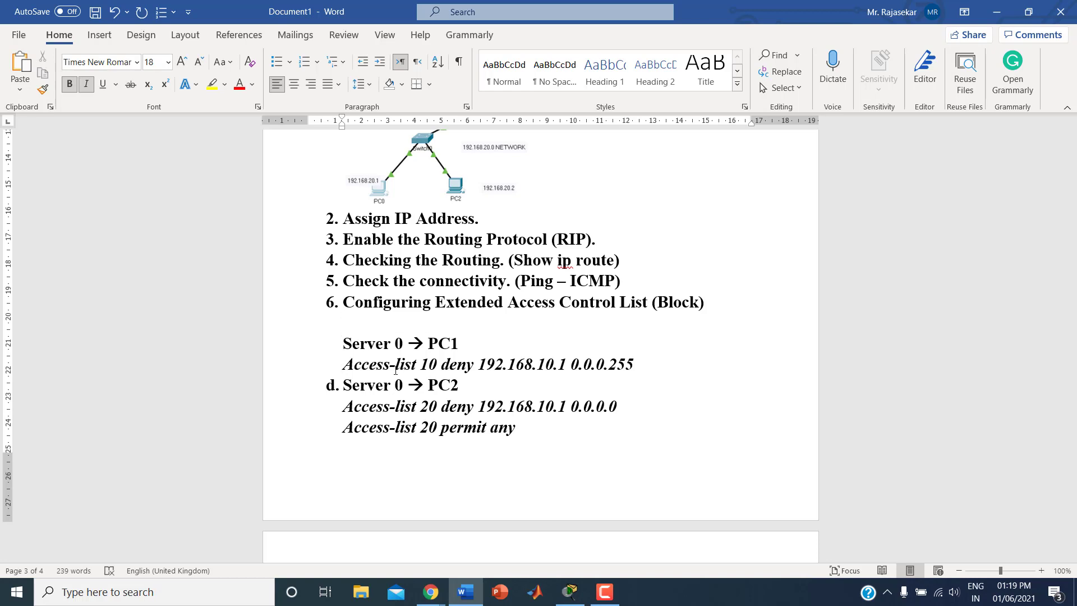
pyautogui.hotkey('shift', 'Down')
pyautogui.press('Delete')
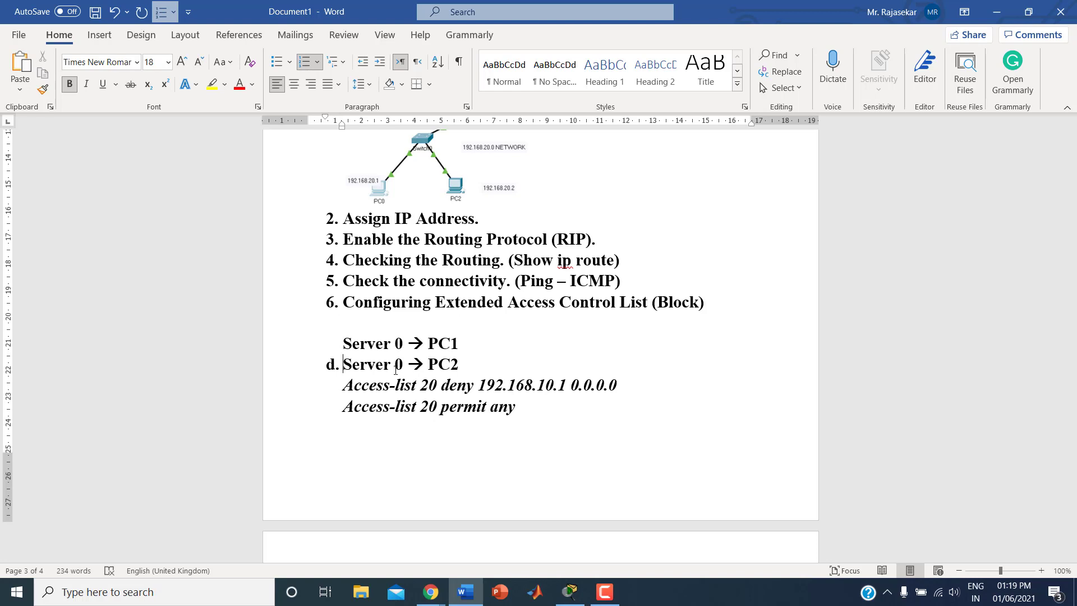
# Delete the pasted "Server 0 → PC2" entry together with its two access-list 20 commands
pyautogui.press('BackSpace')
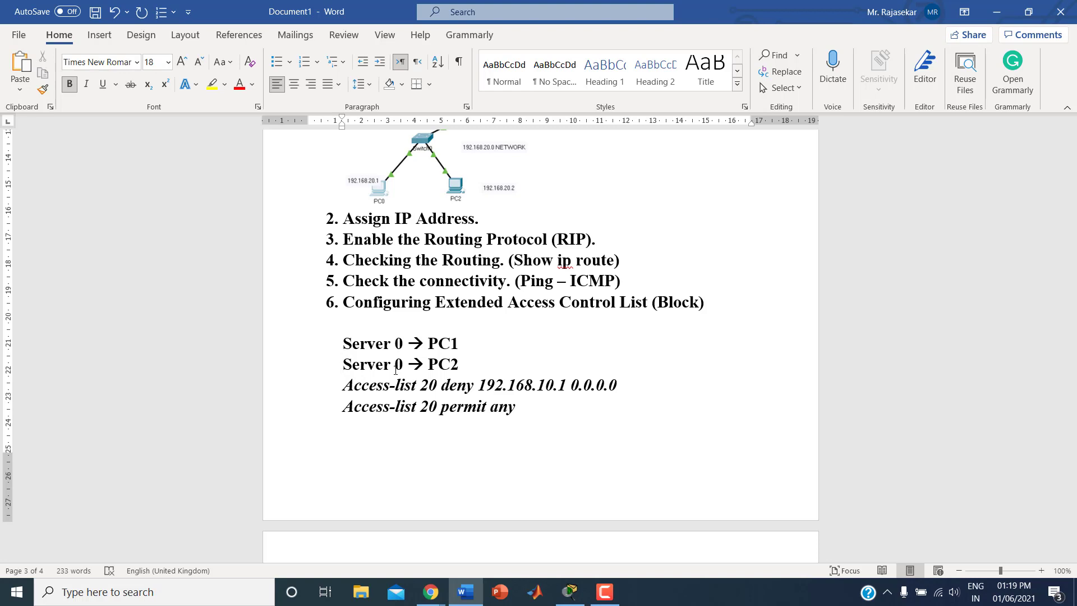
pyautogui.hotkey('shift', 'End')
pyautogui.hotkey('shift', 'Down')
pyautogui.hotkey('shift', 'Down')
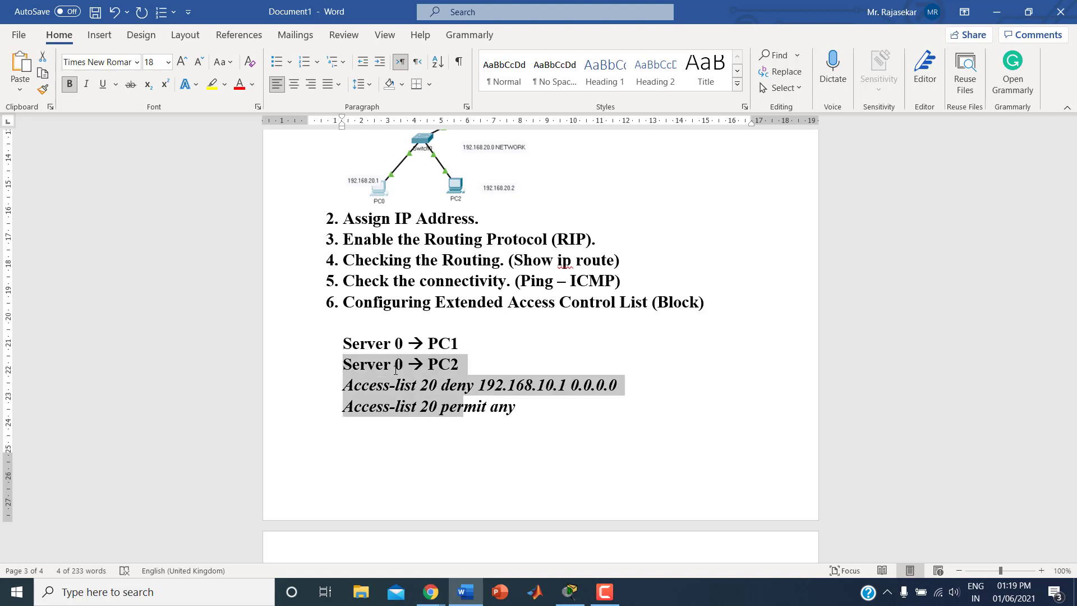
pyautogui.hotkey('shift', 'End')
pyautogui.write('PC0 and PC2 → PC1 Access-list 10 deny 192.168.20.0 0.0.0.255 Access-list 10 permit any')
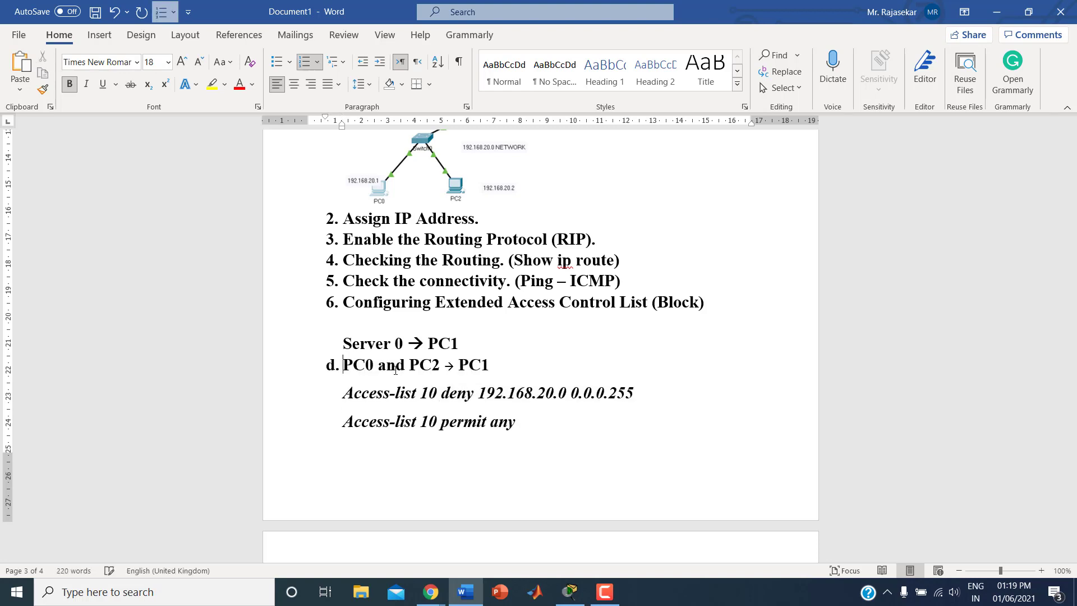
# Remove the list letter from the pasted "PC0 and PC2 → PC1" entry and delete its two access-list 10 commands
pyautogui.press('BackSpace')
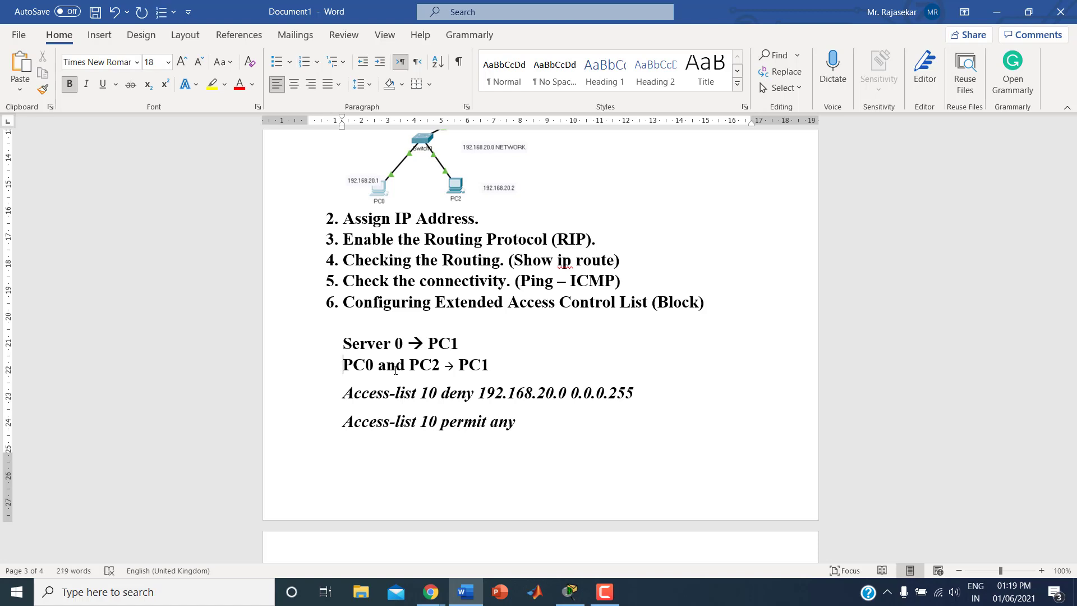
pyautogui.press('Down')
pyautogui.hotkey('shift', 'Down')
pyautogui.hotkey('shift', 'Down')
pyautogui.press('Delete')
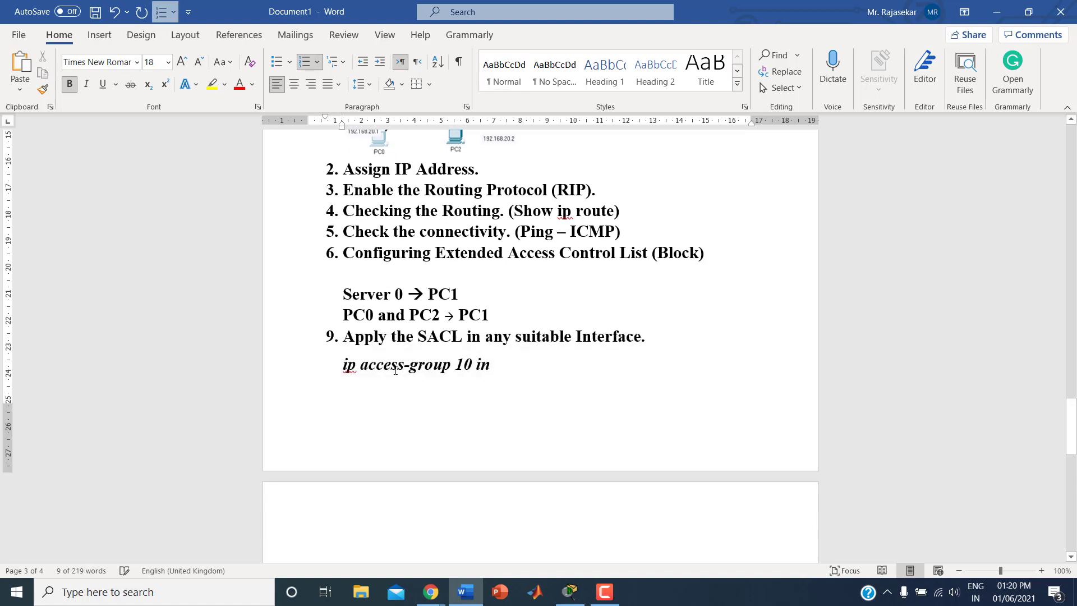
# Insert unnumbered blank lines before "Apply the SACL in any suitable Interface." to push it onto the next page
pyautogui.press('Return')
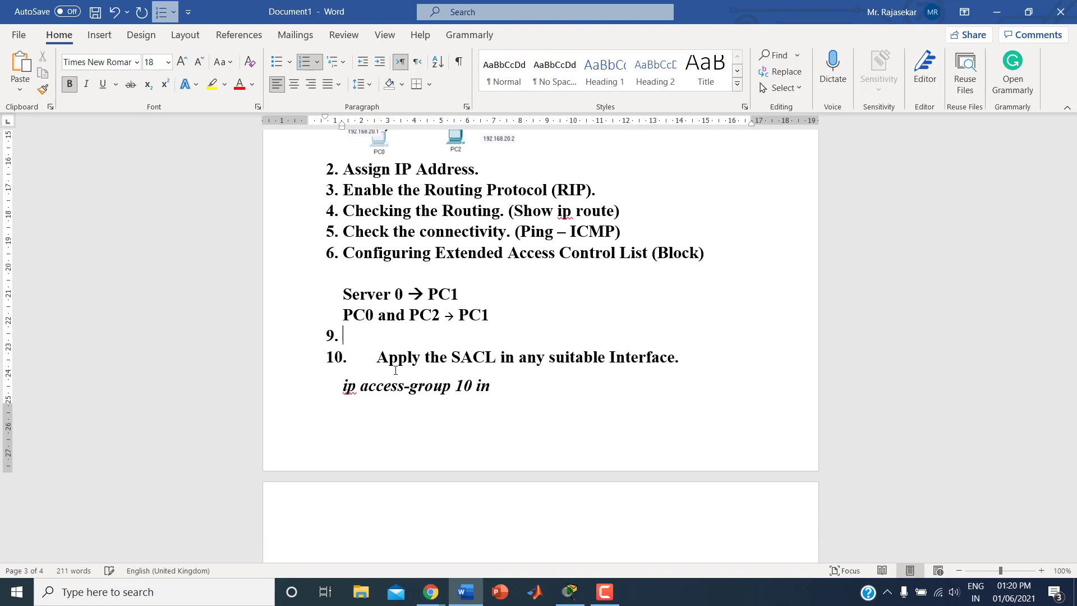
pyautogui.press('BackSpace')
pyautogui.press('BackSpace')
pyautogui.press('Return')
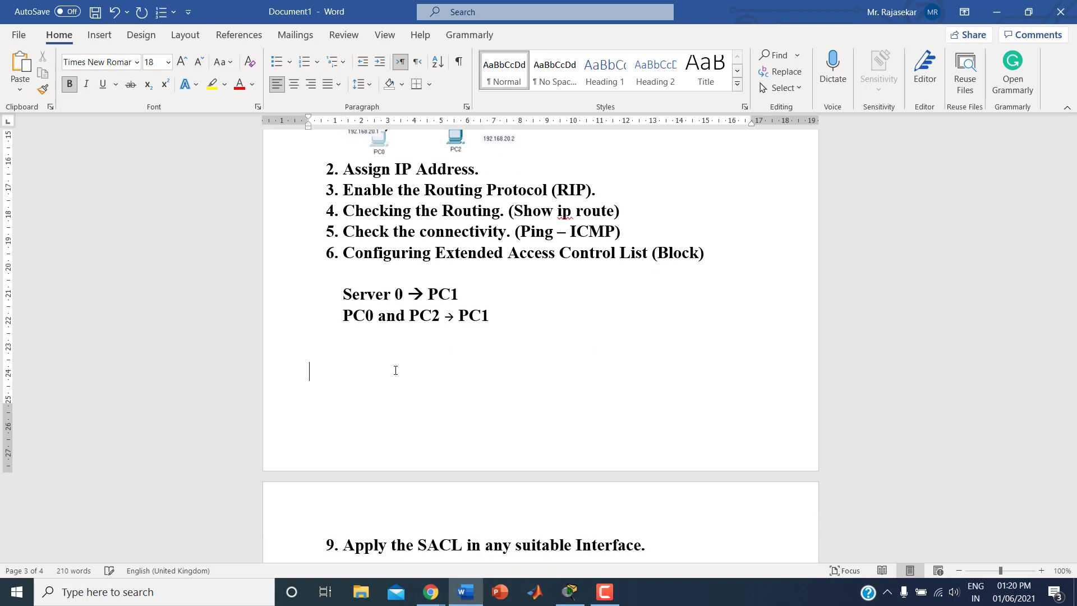
pyautogui.press('Return')
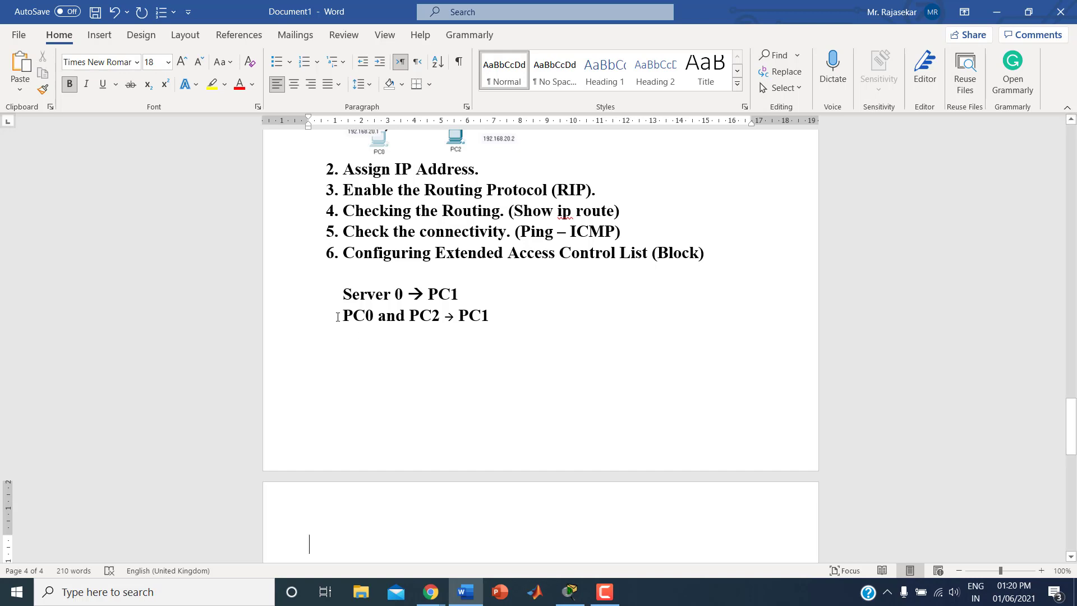
# Shorten the "PC0 and PC2 → PC1" entry to "PC0 → PC1"
pyautogui.click(419, 317)
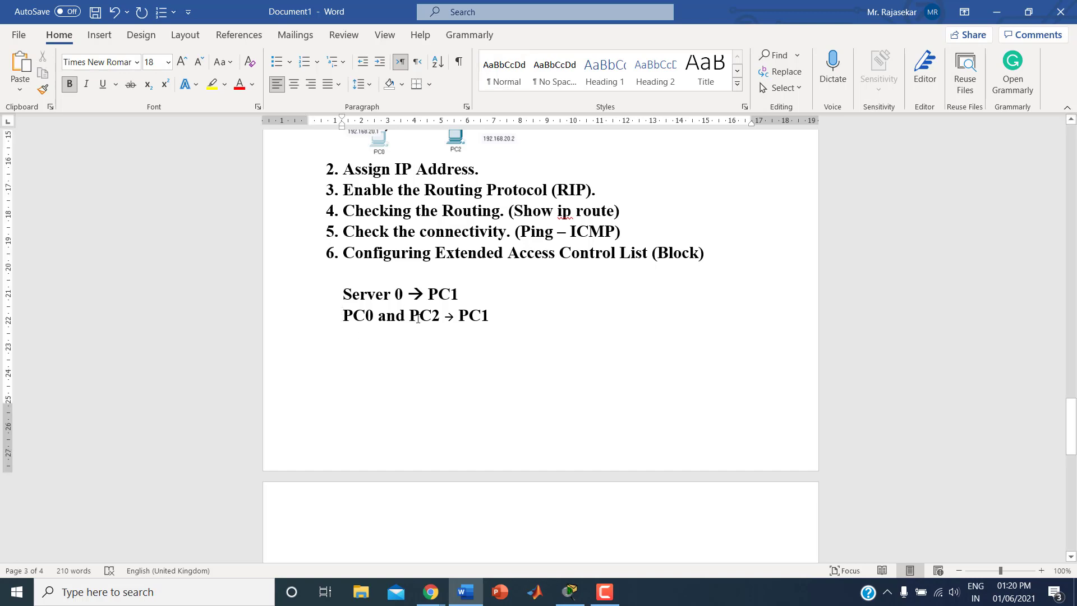
pyautogui.click(380, 318)
pyautogui.press('Delete')
pyautogui.press('Delete')
pyautogui.press('Delete')
pyautogui.press('Delete')
pyautogui.press('Delete')
pyautogui.press('Delete')
pyautogui.press('Delete')
pyautogui.press('Delete')
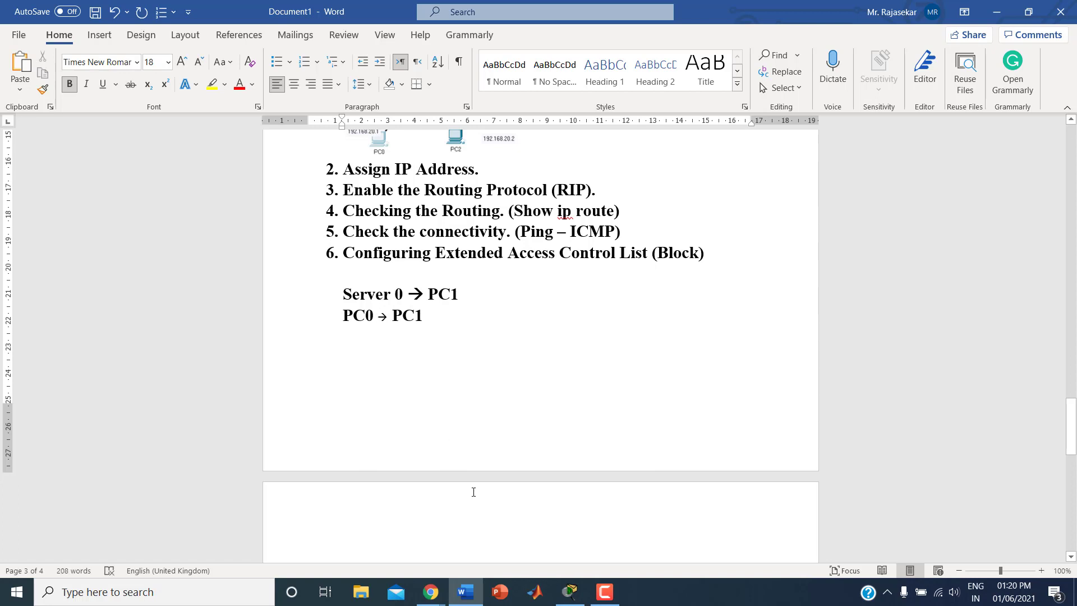
# Append "(Block)" to both the "Server 0 → PC1" and "PC0 → PC1" entries
pyautogui.click(435, 318)
pyautogui.click(507, 303)
pyautogui.write('(Block)')
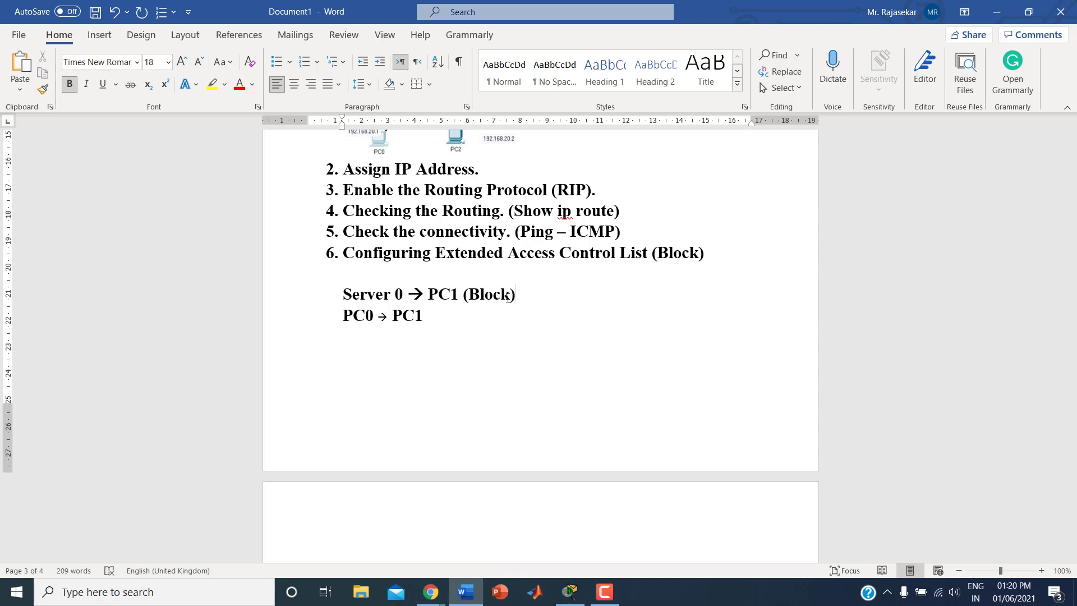
pyautogui.click(445, 315)
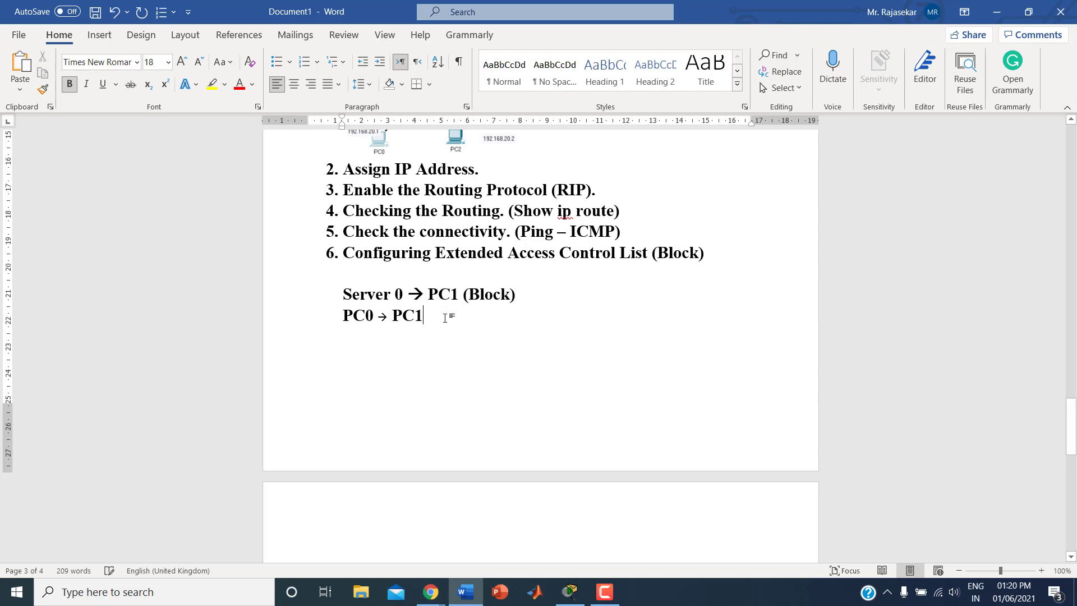
pyautogui.write('(Block')
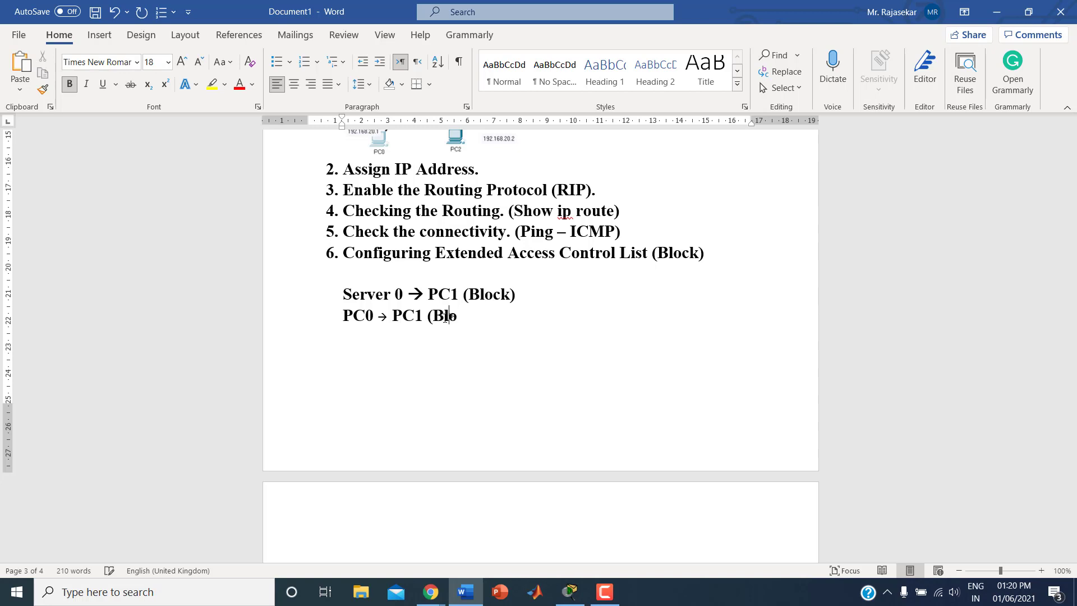
pyautogui.write(')')
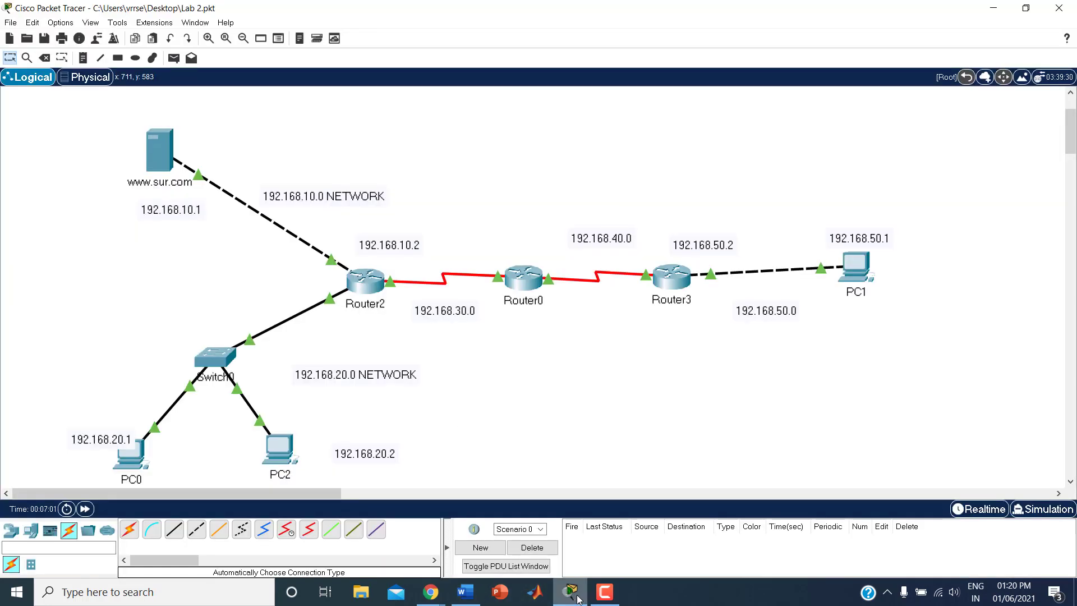
# Switch to Packet Tracer, rechecking the block rules in Word, and open Router3's command-line interface
pyautogui.click(578, 600)
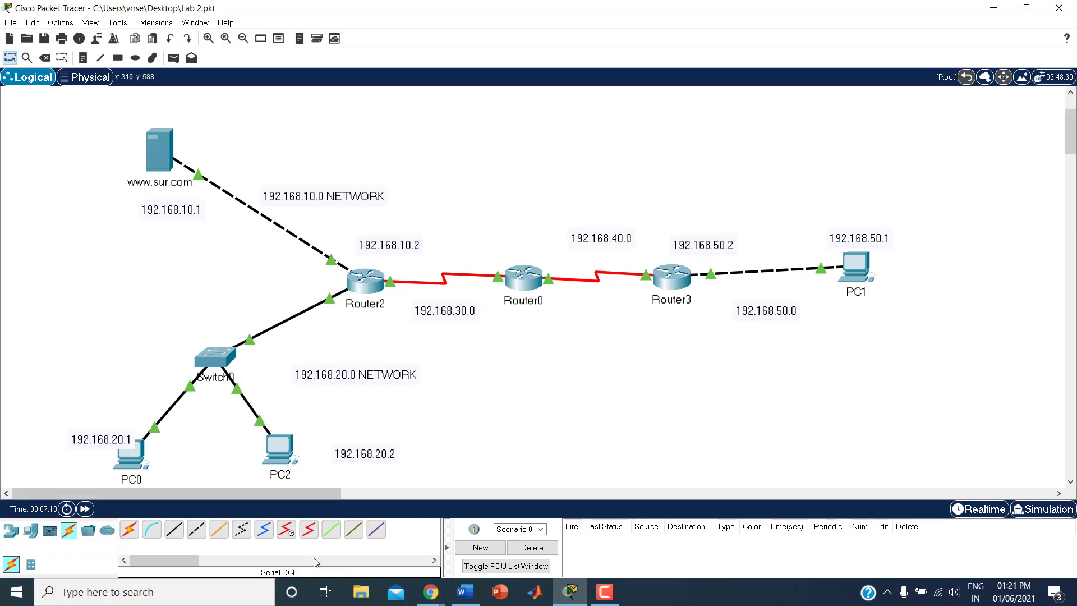
pyautogui.click(461, 599)
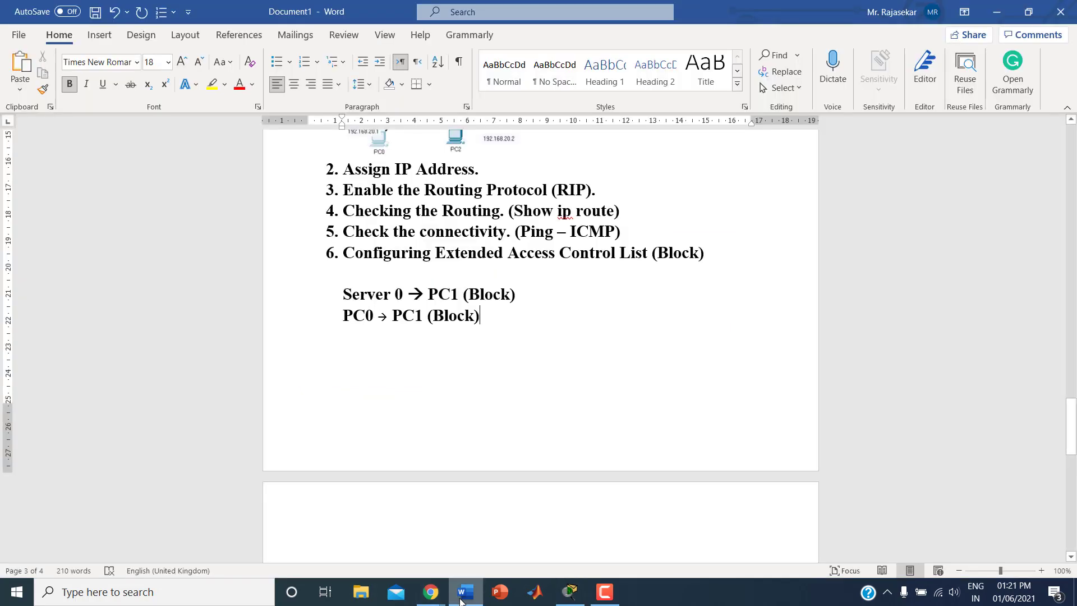
pyautogui.click(461, 600)
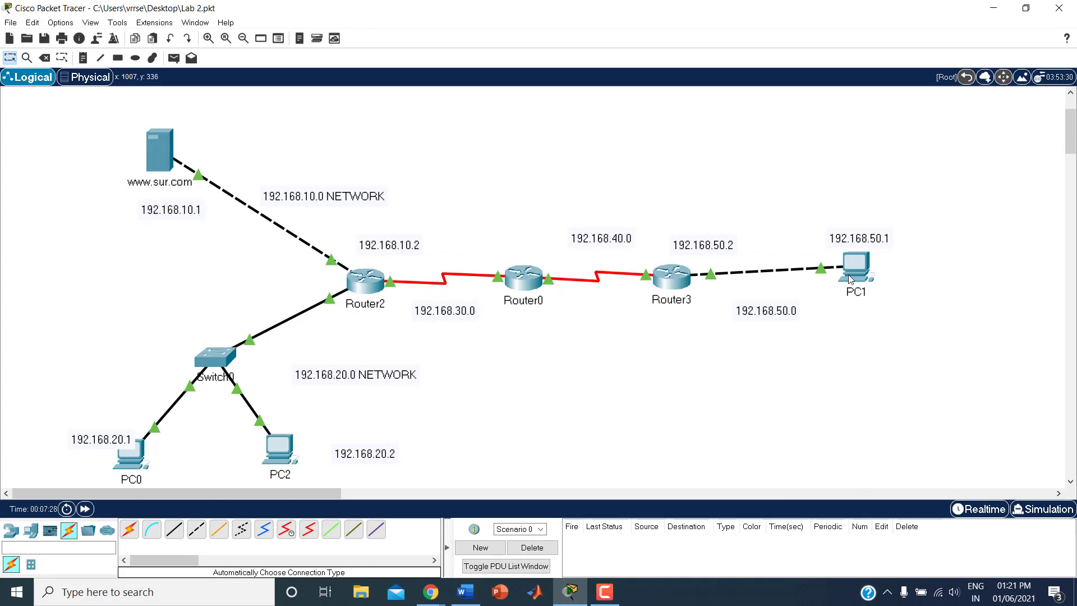
pyautogui.moveTo(851, 279)
pyautogui.click(672, 275)
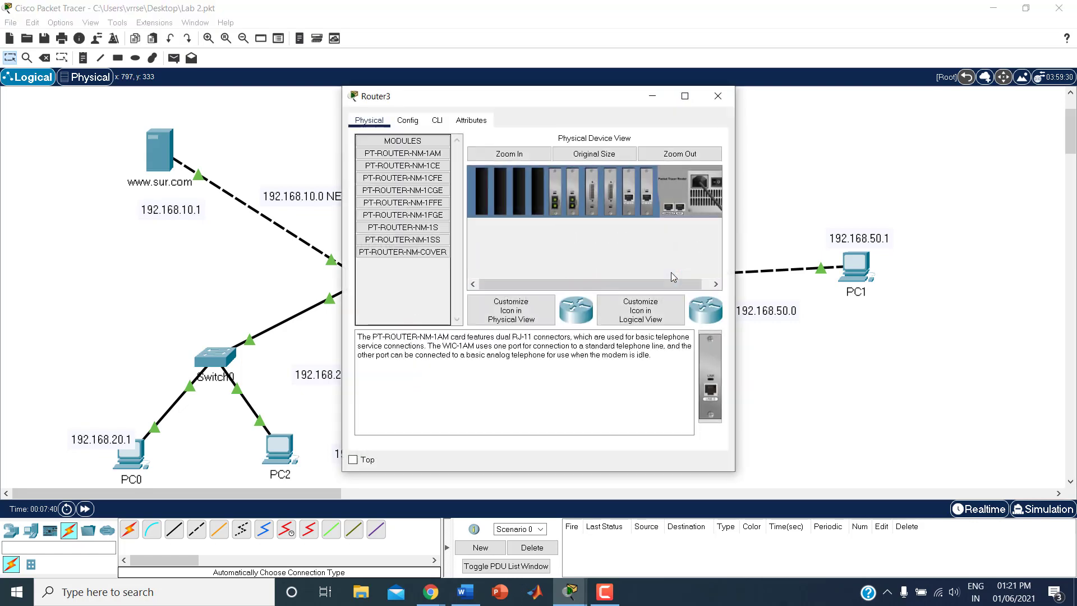
pyautogui.click(442, 120)
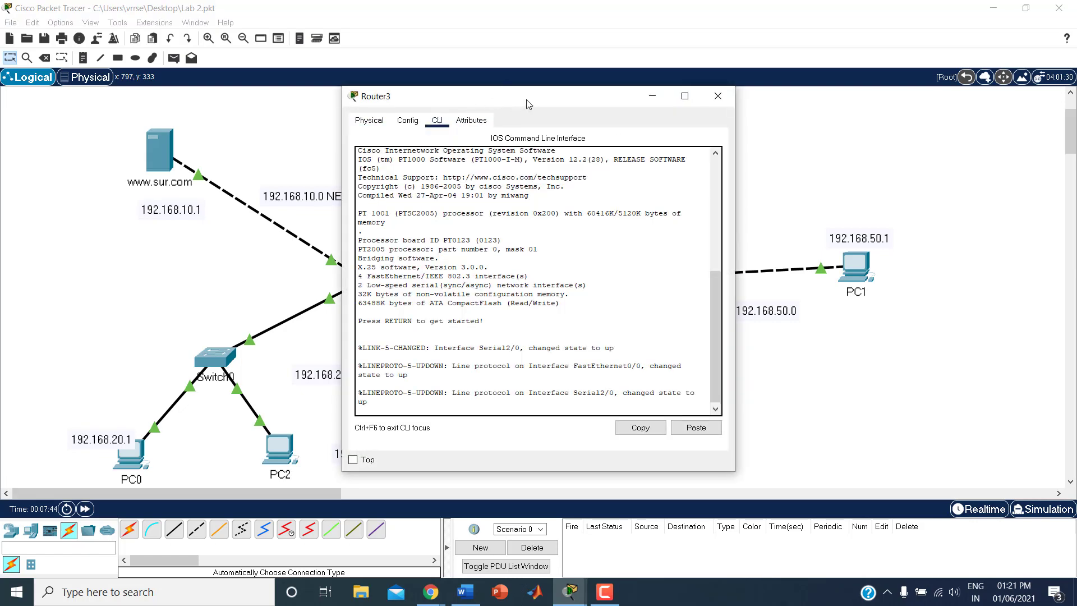
# Move Router3's window clear of Router2 in the topology and enter privileged mode with the enable command
pyautogui.moveTo(526, 107); pyautogui.dragTo(665, 51)
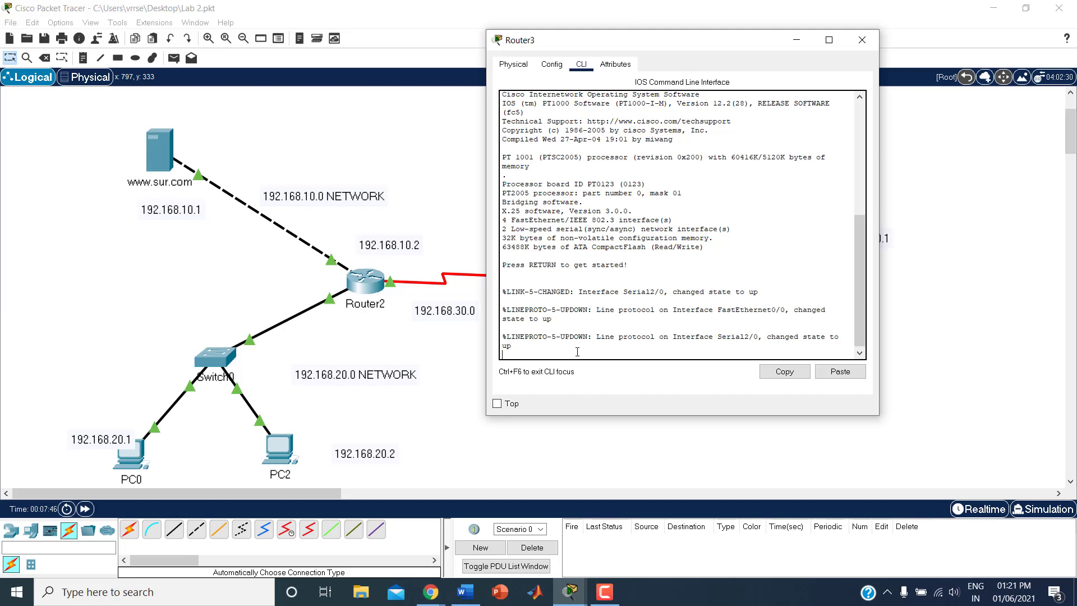
pyautogui.press('Return')
pyautogui.press('Return')
pyautogui.press('Return')
pyautogui.press('Return')
pyautogui.write('er>e')
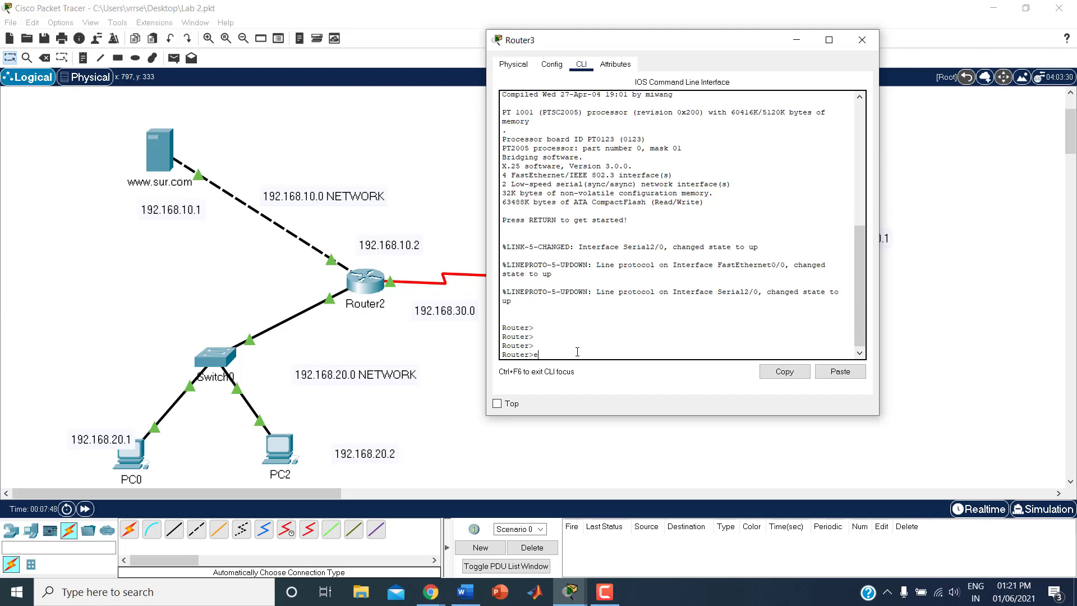
pyautogui.write('nable')
pyautogui.press('Return')
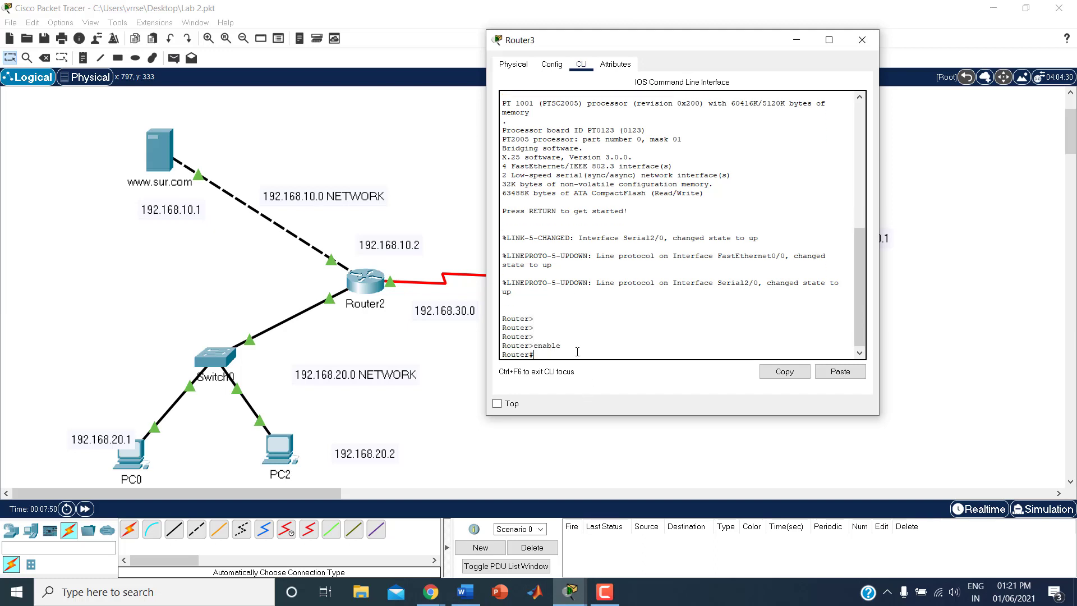
# Enter global configuration mode on Router3 with "conf ter"
pyautogui.write('conf ter')
pyautogui.press('Return')
pyautogui.press('Return')
pyautogui.press('Return')
pyautogui.press('Return')
pyautogui.press('Return')
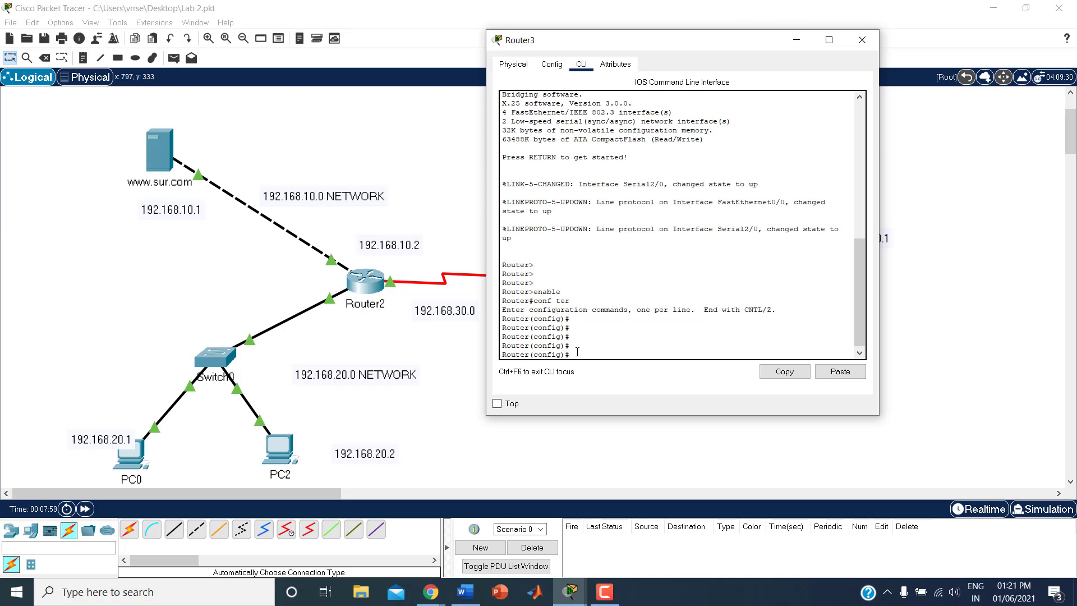
# Begin the command "access-list 100 deny ip" on Router3, listing the available options after each keyword
pyautogui.write('ad')
pyautogui.write('-')
pyautogui.write('?')
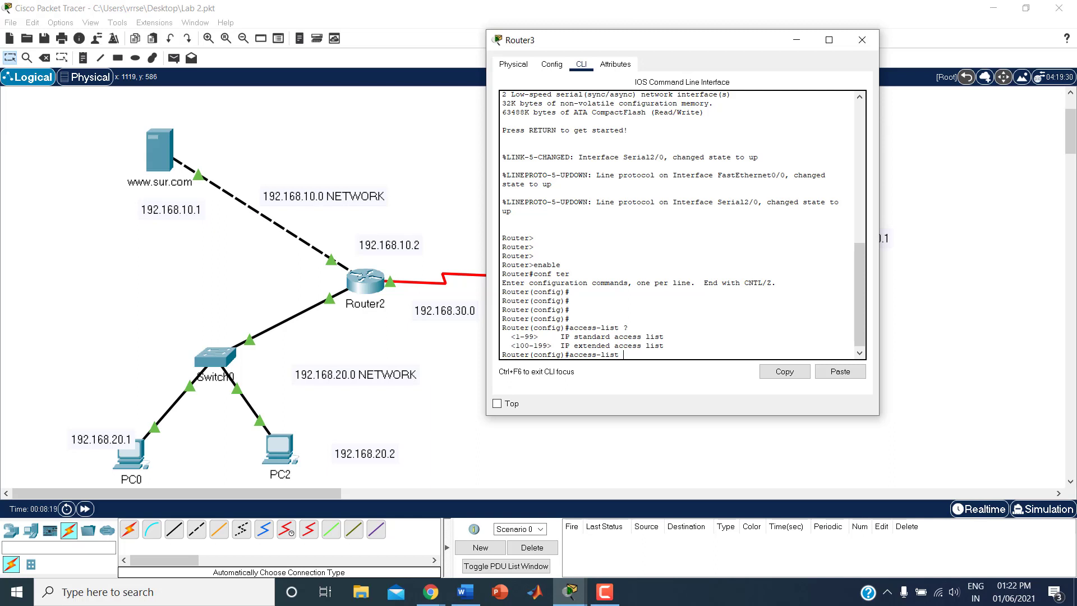
pyautogui.write('100')
pyautogui.write('?')
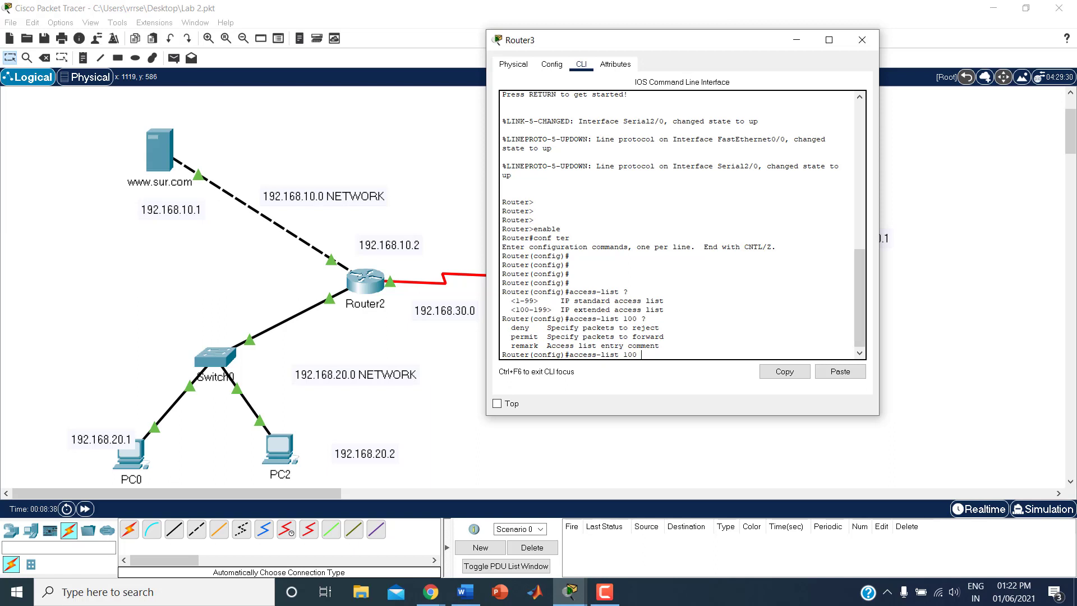
pyautogui.write('deny ?')
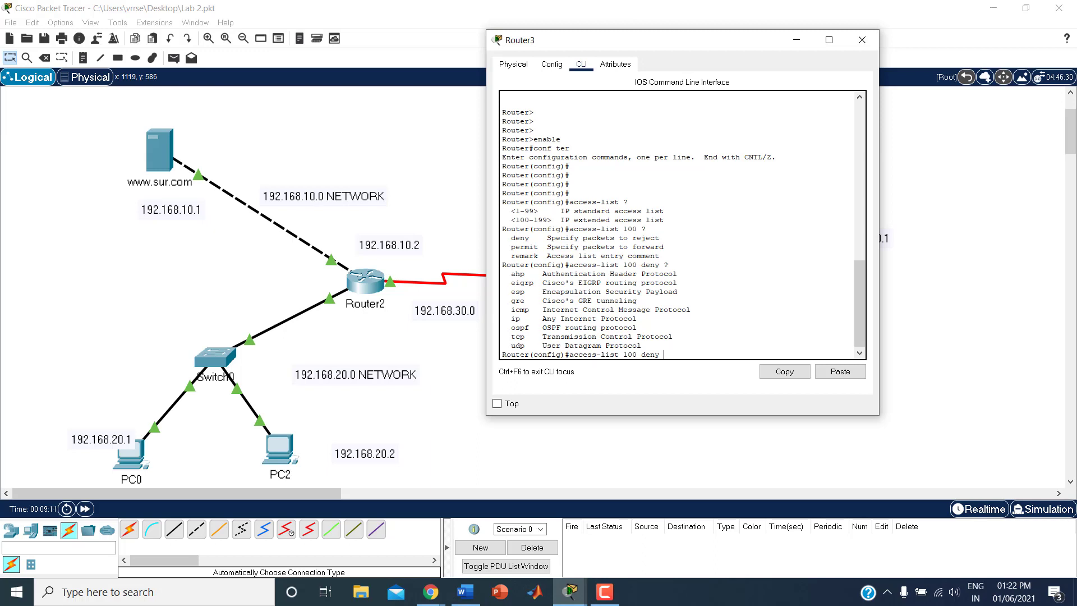
pyautogui.write('p ?')
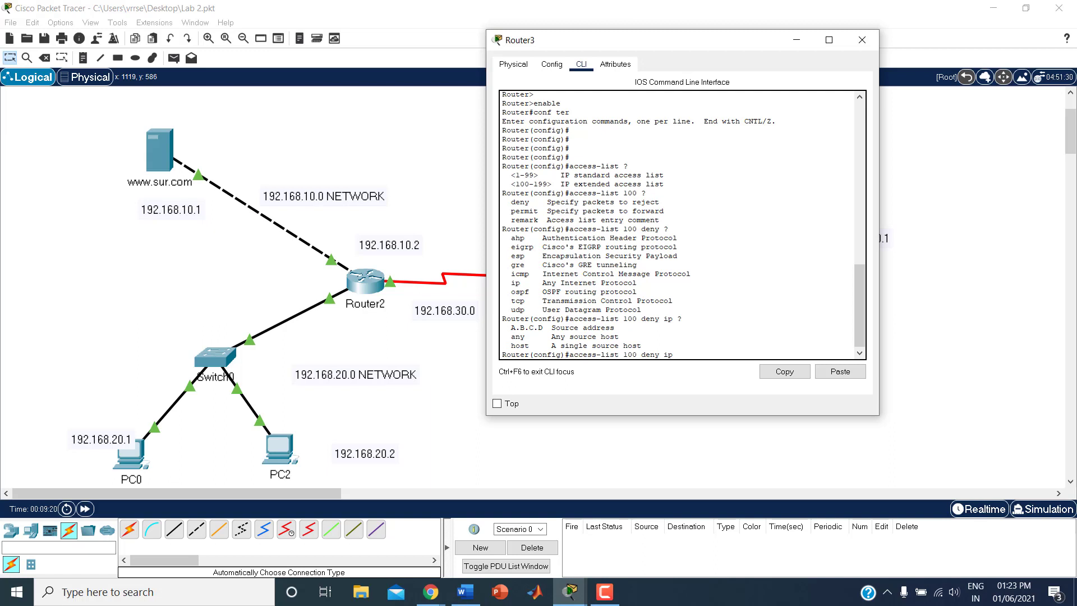
# Add source address 192.168.10.1 with wildcard 0.0.0.0 to the deny rule, listing the options after each value
pyautogui.write('192.168')
pyautogui.write('.10')
pyautogui.write('.1')
pyautogui.write(' ?')
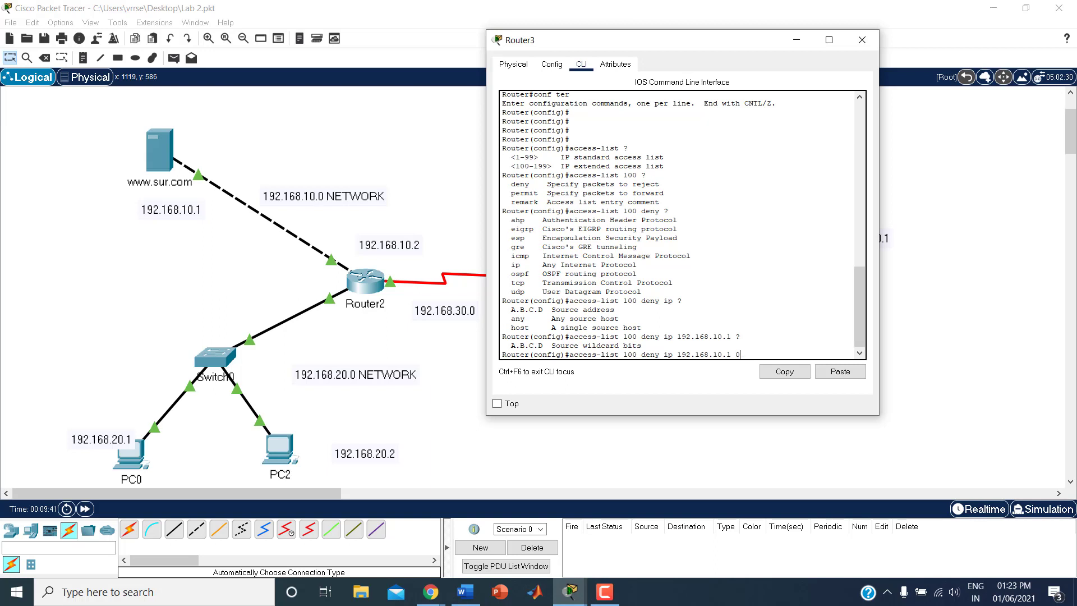
pyautogui.write('.0.0.0 ?')
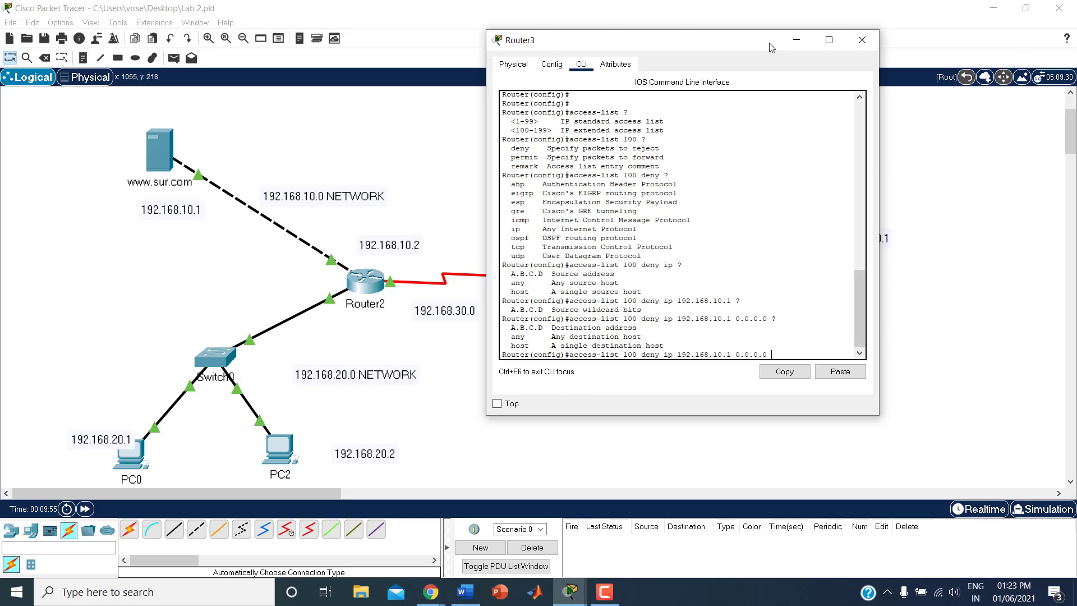
# Complete the deny rule with destination 192.168.50.1 and wildcard 0.0.0.0, checking PC1's address in the topology, and submit it
pyautogui.moveTo(755, 47); pyautogui.dragTo(475, 80)
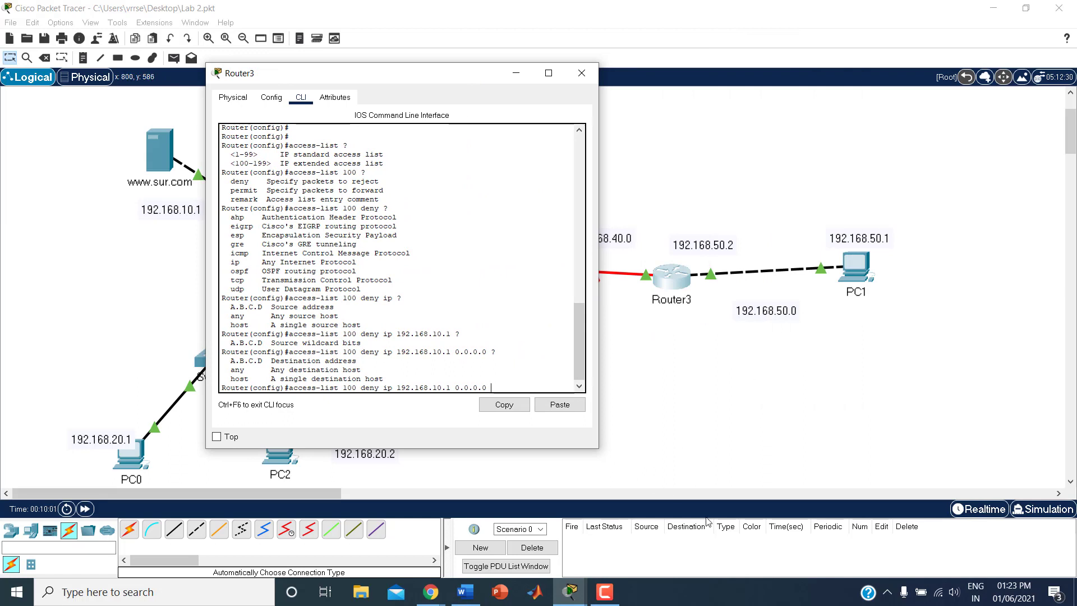
pyautogui.write('192.168.50.1')
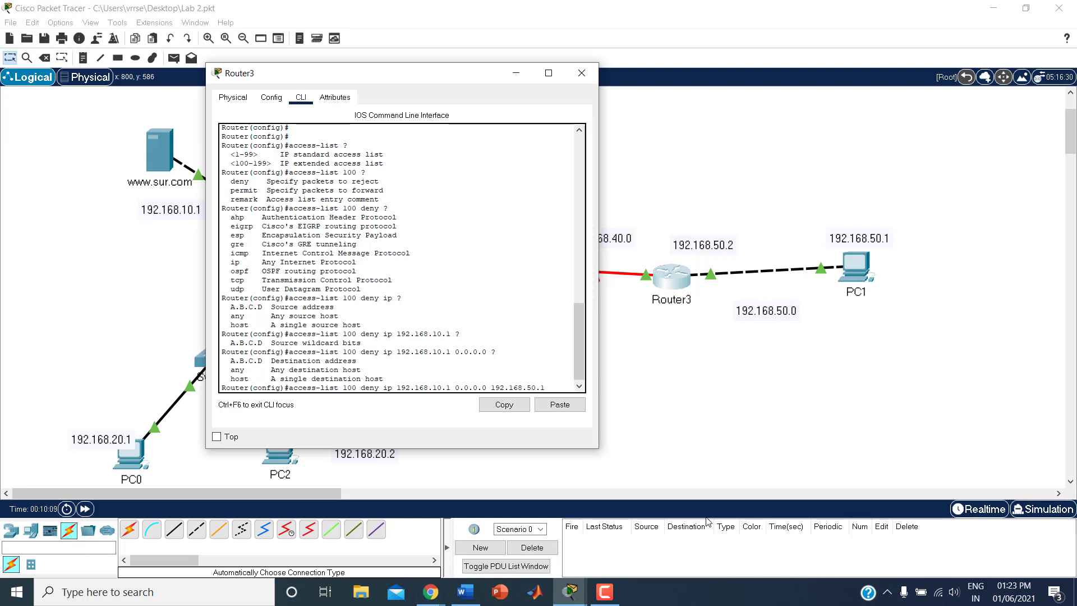
pyautogui.write(' ?')
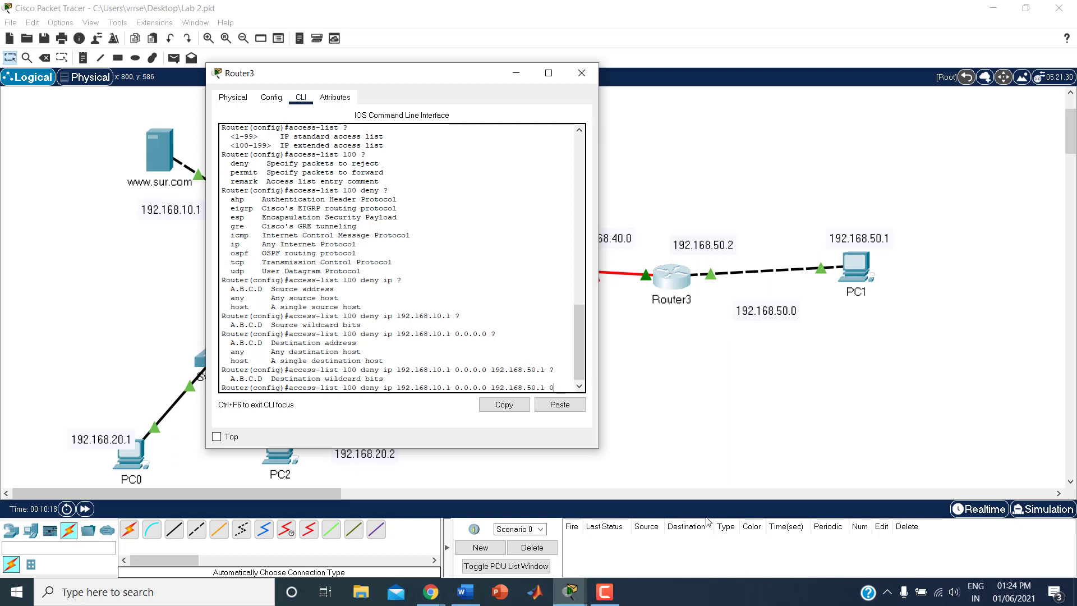
pyautogui.write('0.0.0')
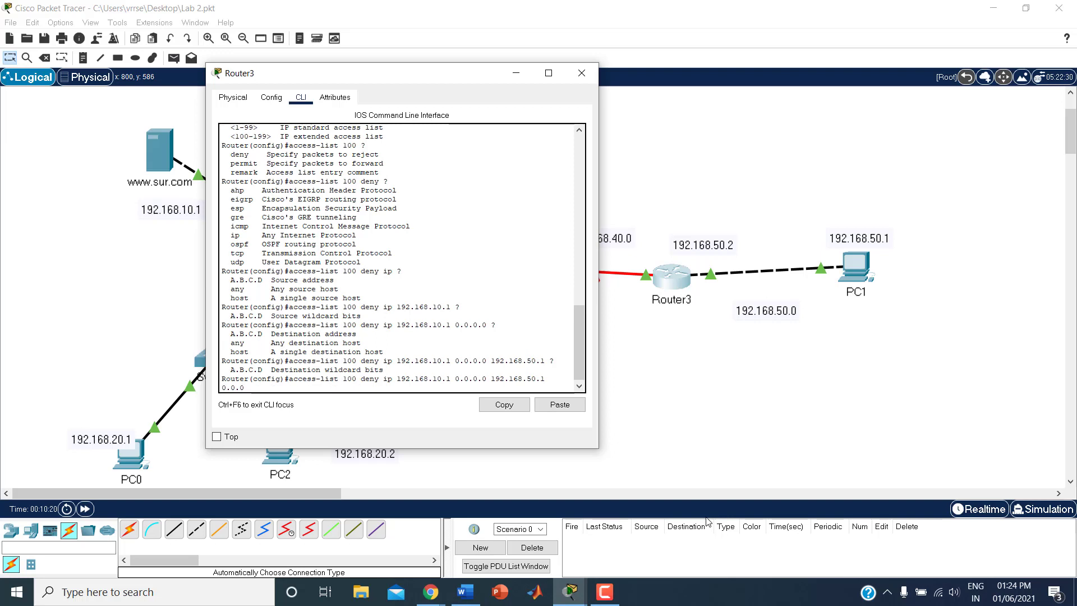
pyautogui.write('.255')
pyautogui.press('BackSpace')
pyautogui.press('BackSpace')
pyautogui.press('BackSpace')
pyautogui.write('?')
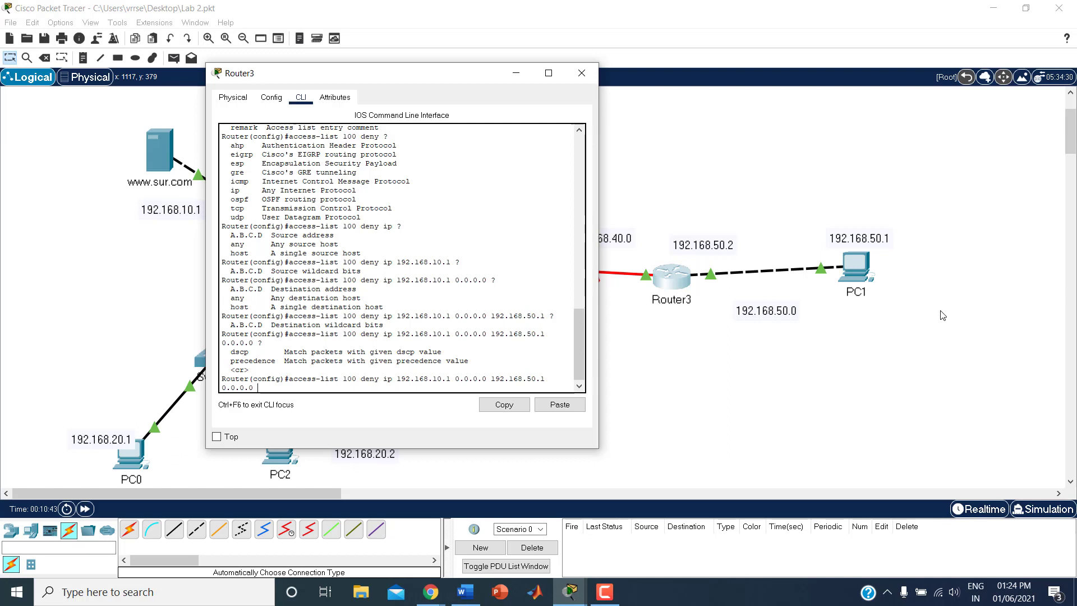
pyautogui.press('Return')
pyautogui.press('Return')
pyautogui.press('Return')
pyautogui.press('Return')
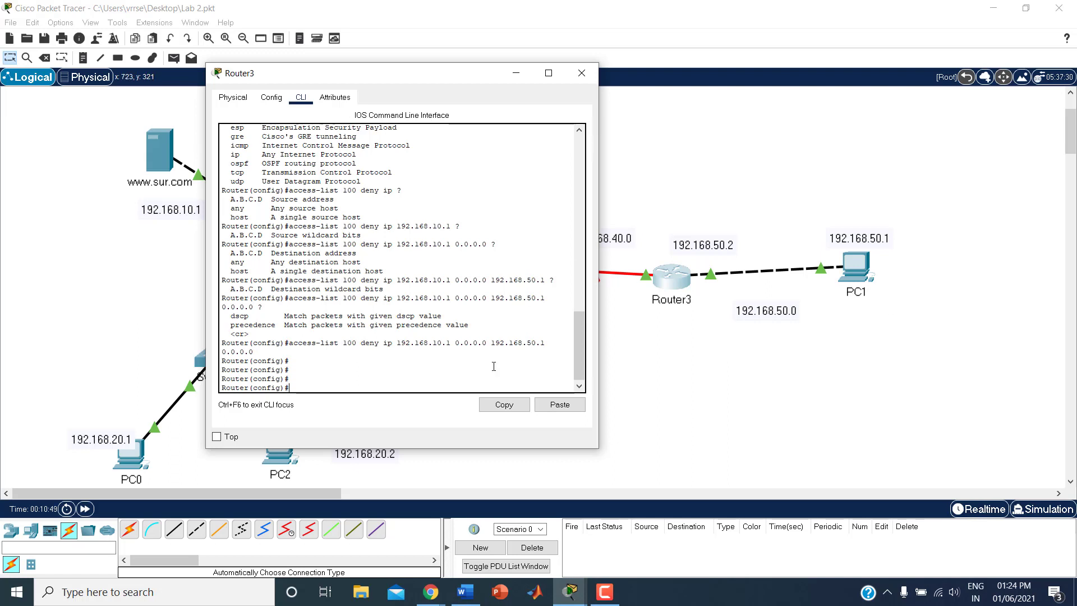
# Copy the full access-list 100 deny command from Router3 into the Word notes below "Server 0 → PC1 (Block)"
pyautogui.moveTo(223, 340); pyautogui.dragTo(263, 352)
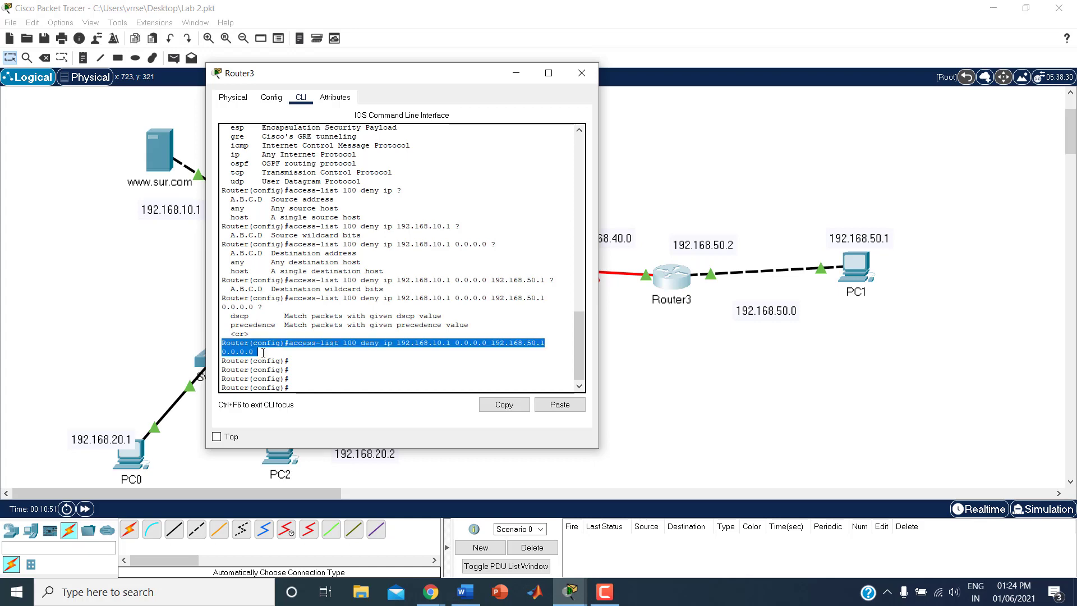
pyautogui.click(504, 404)
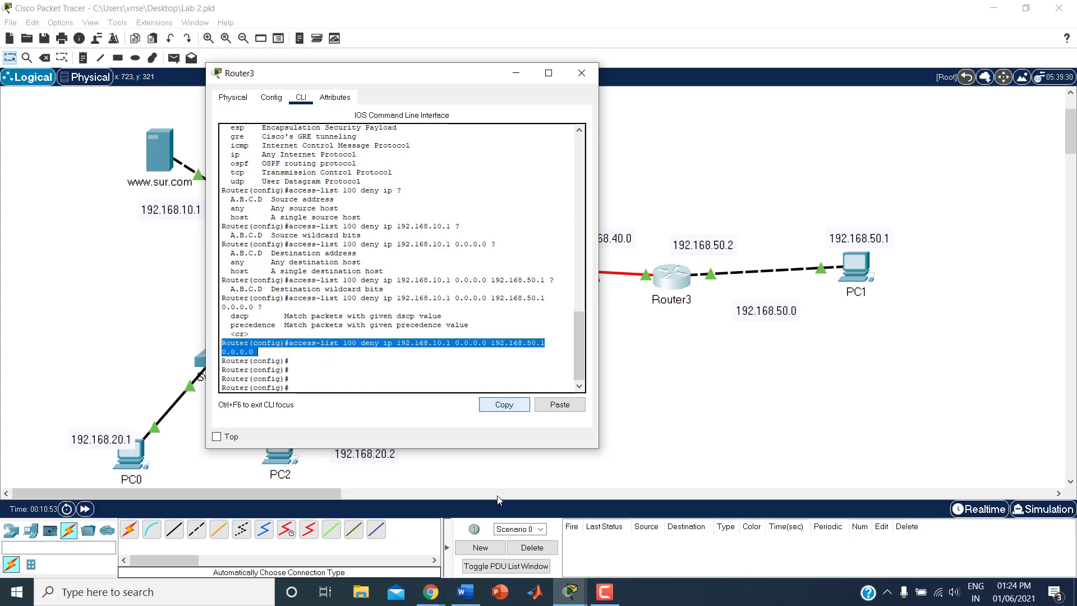
pyautogui.click(466, 592)
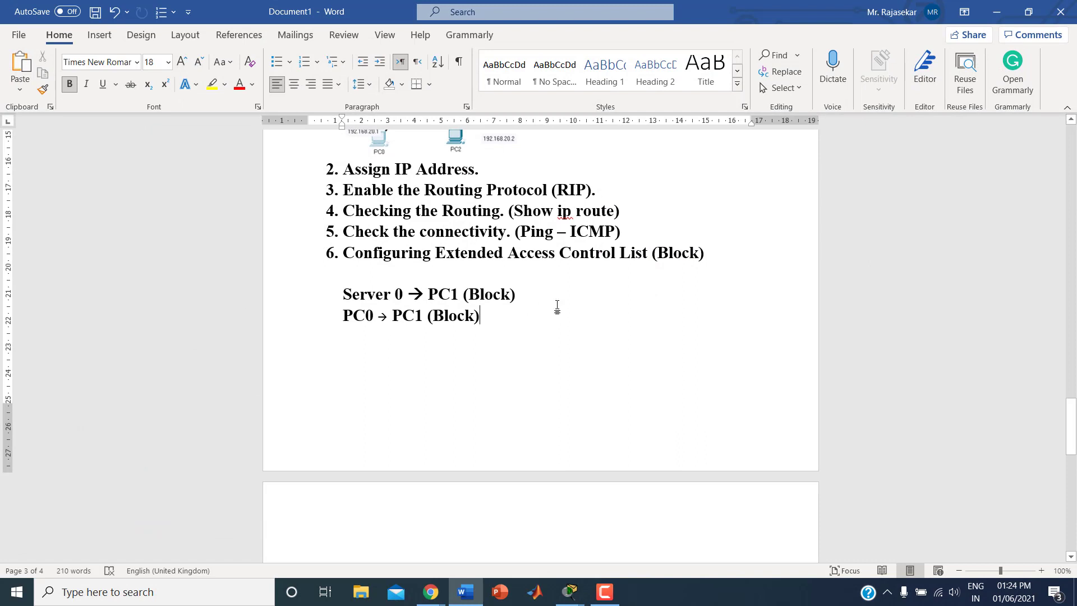
pyautogui.press('Up')
pyautogui.press('End')
pyautogui.press('Return')
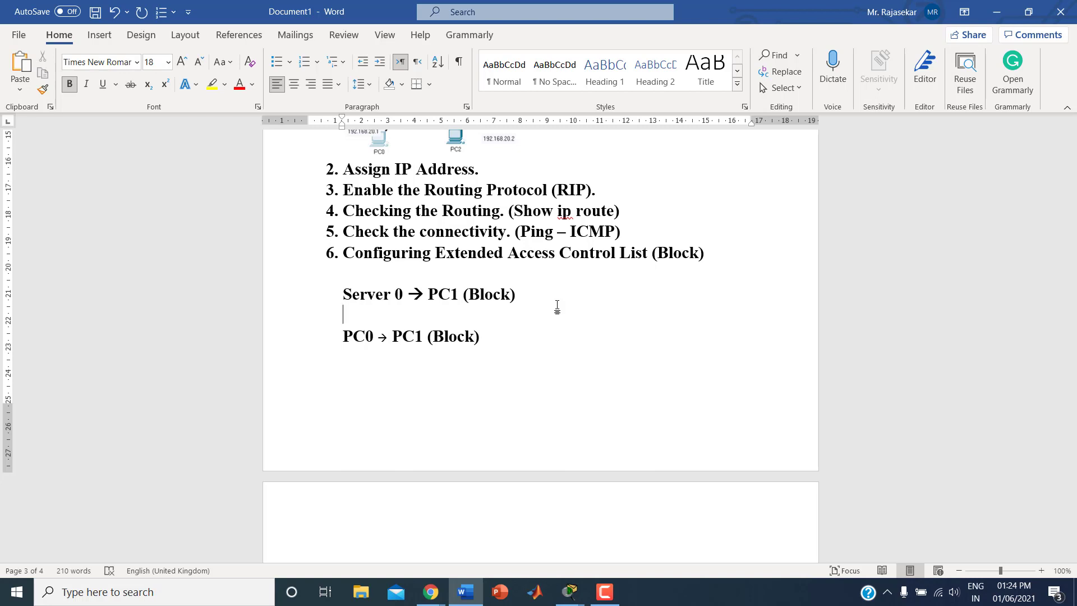
pyautogui.press('Return')
pyautogui.hotkey('ctrl', 'v')
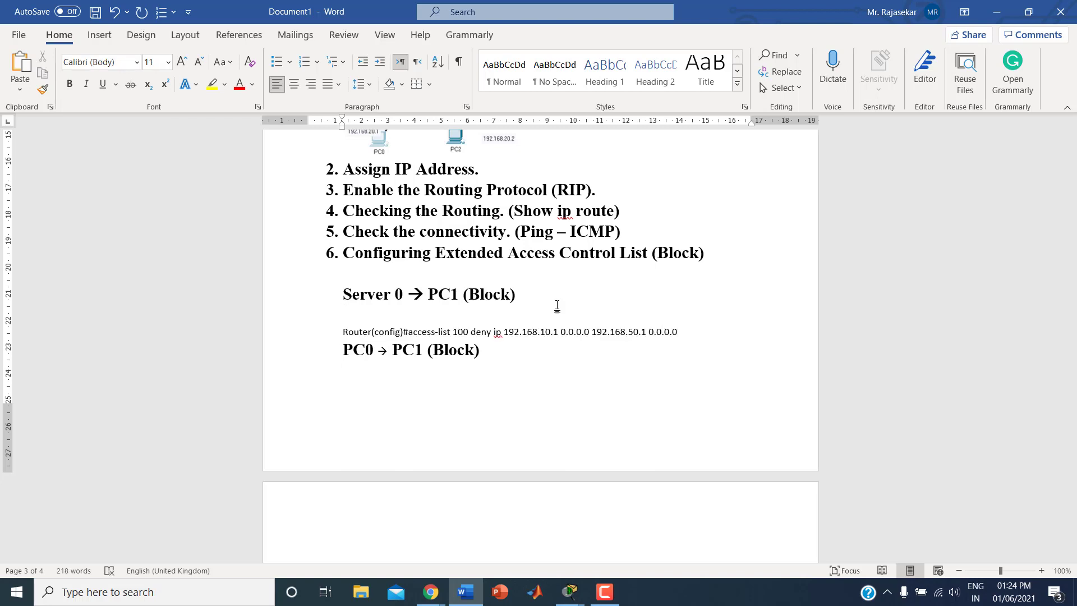
# Apply the formatting of the "Configuring Extended Access Control List (Block)" line to the pasted command and remove its list numbering
pyautogui.click(293, 254)
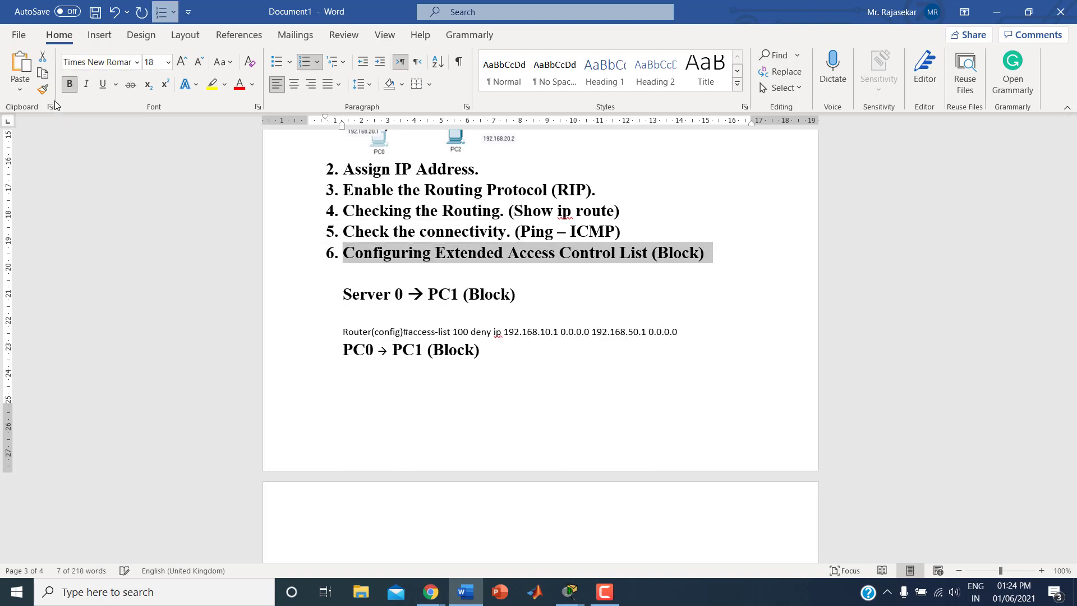
pyautogui.click(42, 89)
pyautogui.click(291, 338)
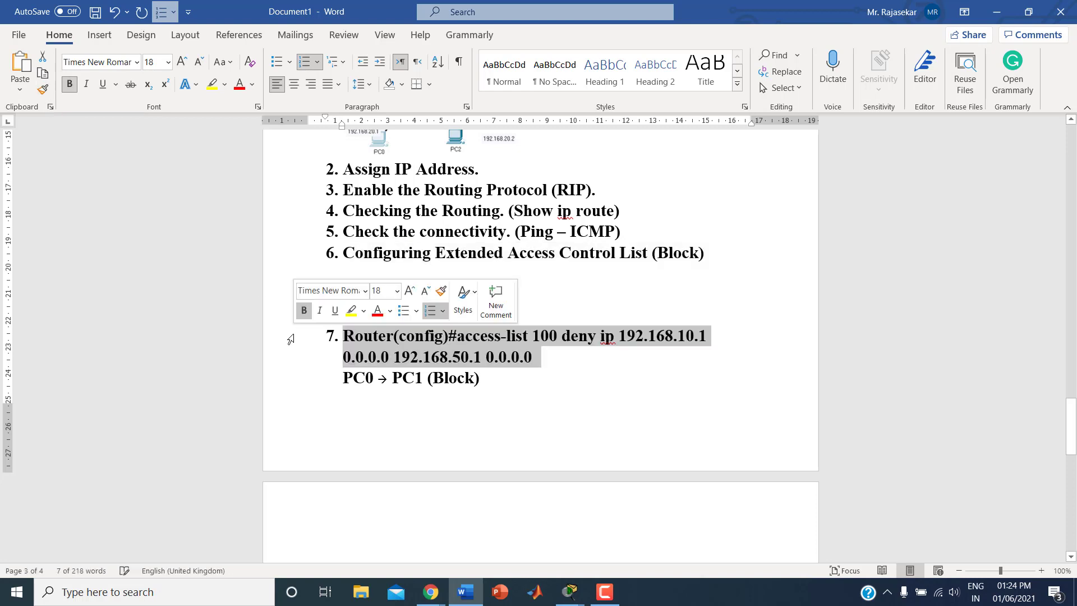
pyautogui.press('Left')
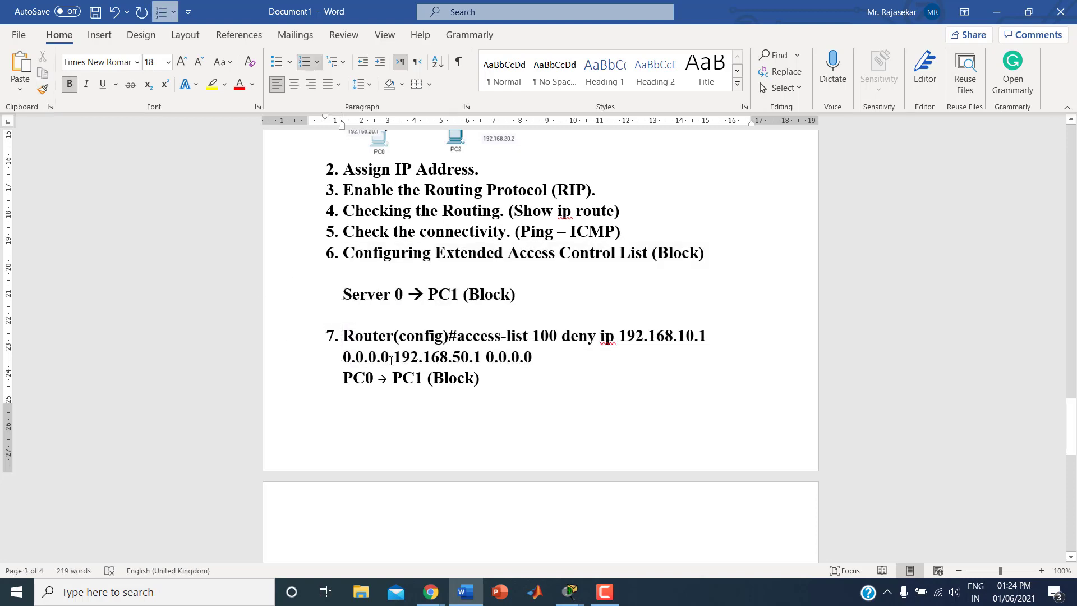
pyautogui.press('BackSpace')
pyautogui.press('BackSpace')
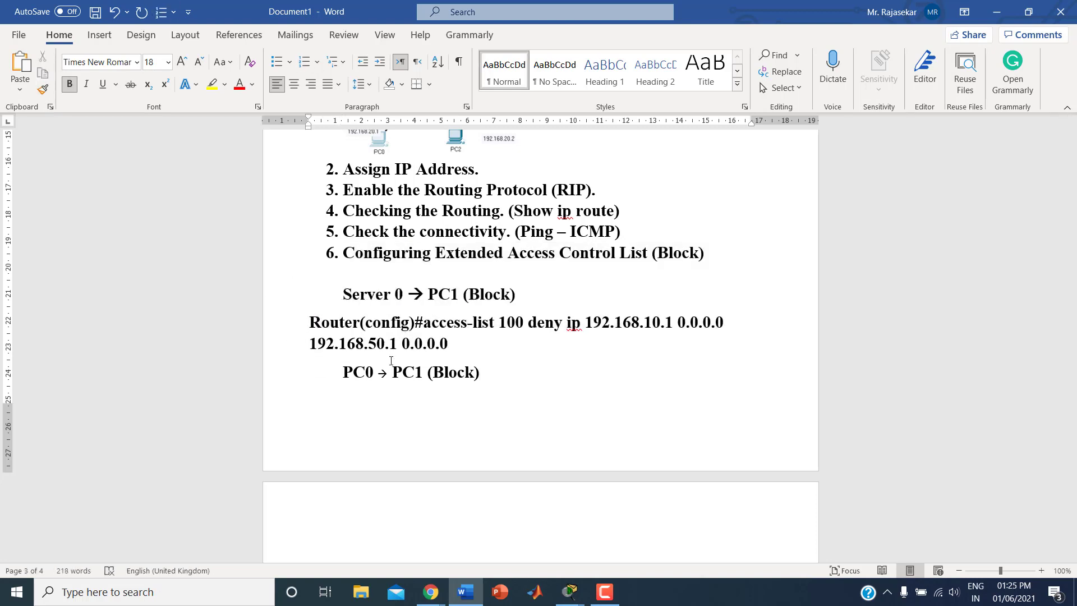
# Italicize the two-line access-list command in the notes
pyautogui.hotkey('shift', 'Down')
pyautogui.hotkey('shift', 'Down')
pyautogui.hotkey('ctrl', 'i')
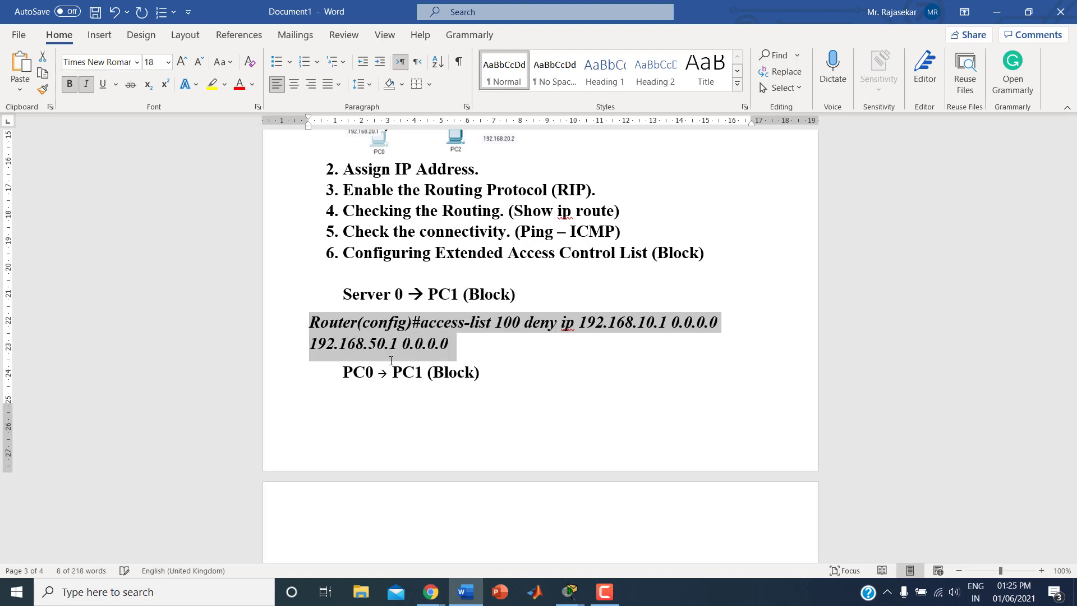
pyautogui.click(466, 322)
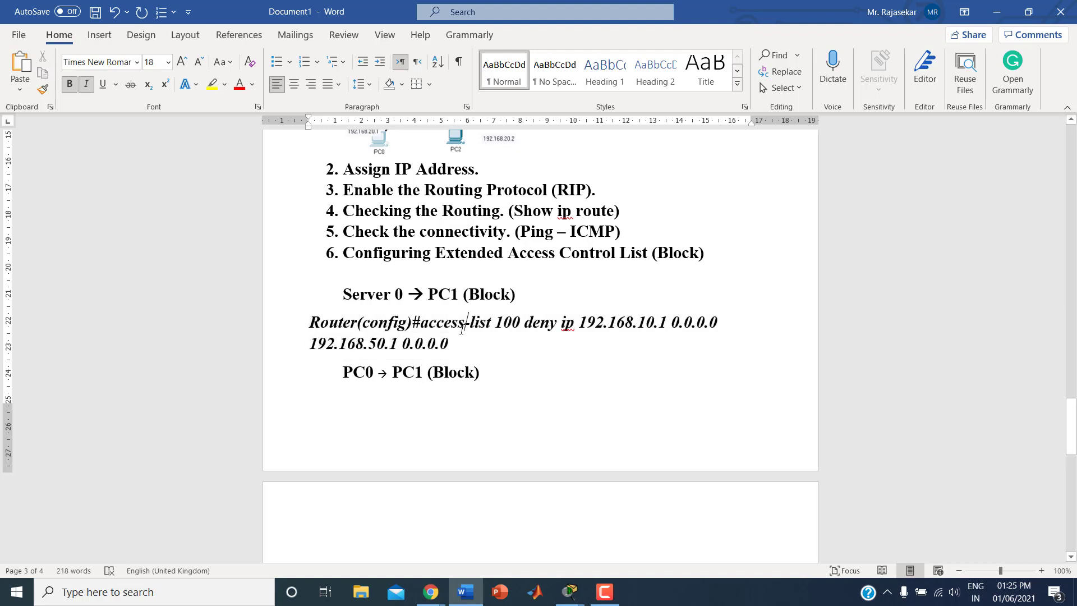
# Review the access-list command's protocol, source, destination and wildcard parts against the Extended Access Control List notes and topology diagram
pyautogui.click(541, 323)
pyautogui.scroll(10, 569, 321)
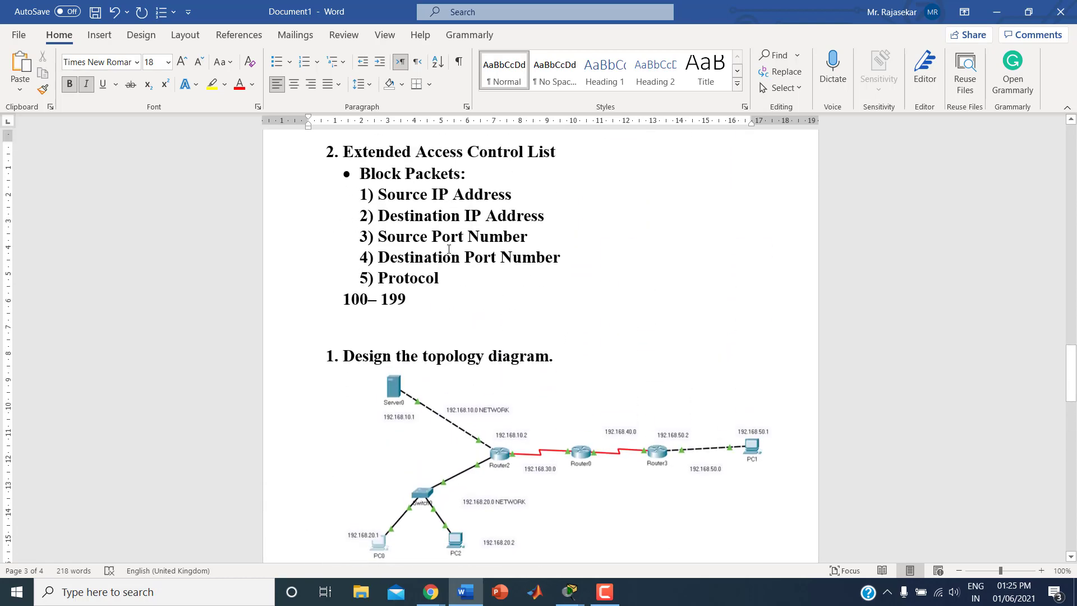
pyautogui.scroll(-7, 419, 199)
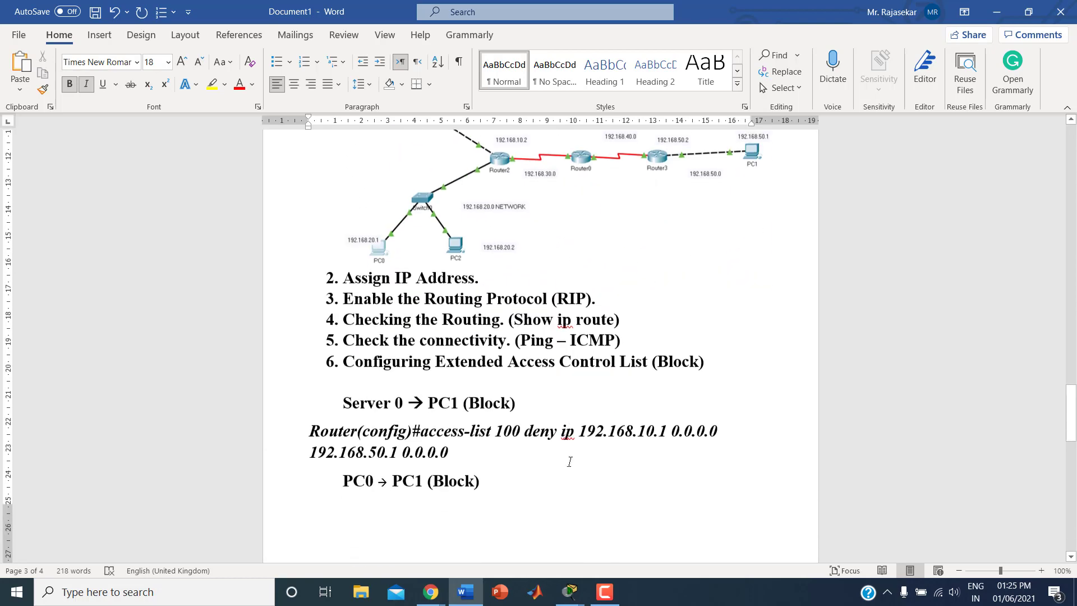
pyautogui.click(633, 423)
pyautogui.moveTo(671, 424); pyautogui.dragTo(722, 423)
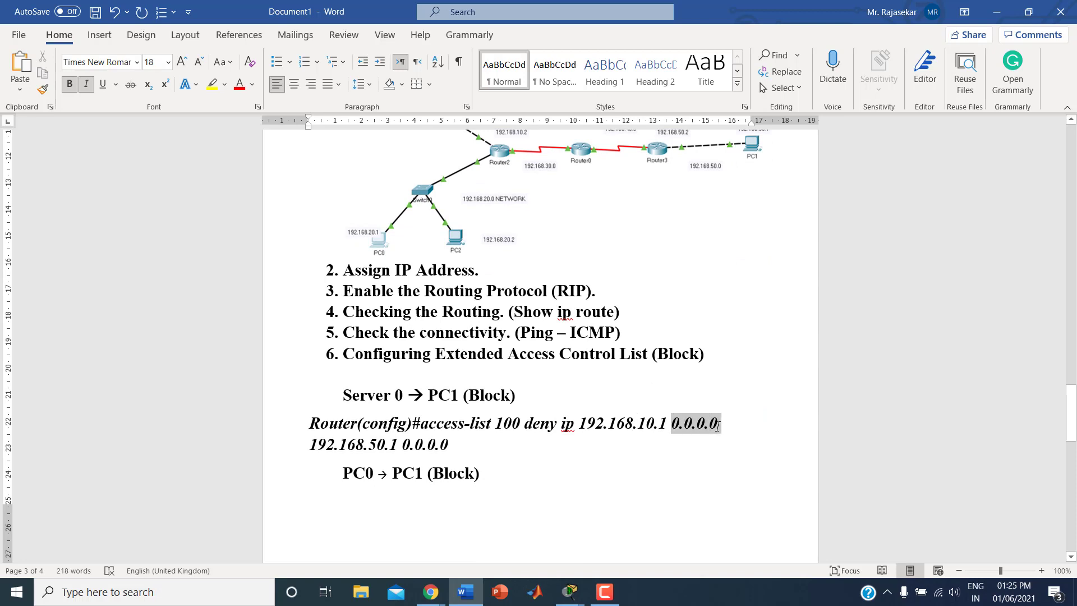
pyautogui.click(359, 447)
pyautogui.moveTo(401, 446); pyautogui.dragTo(476, 453)
pyautogui.click(476, 454)
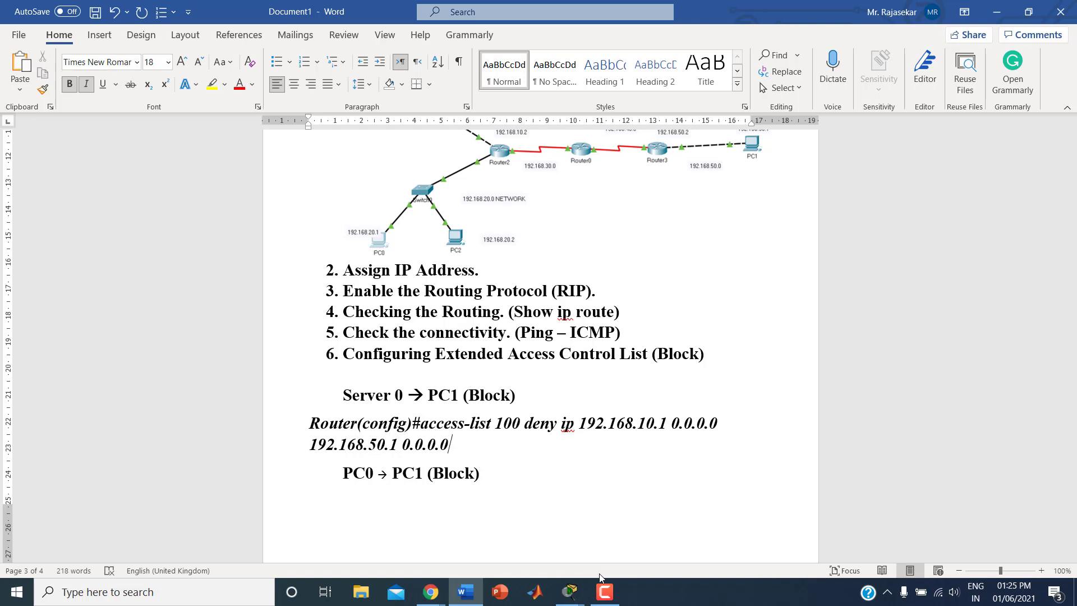
# Check the PC0 and PC1 addresses in Packet Tracer's topology for the "PC0 → PC1" rule, and return to Word
pyautogui.click(409, 518)
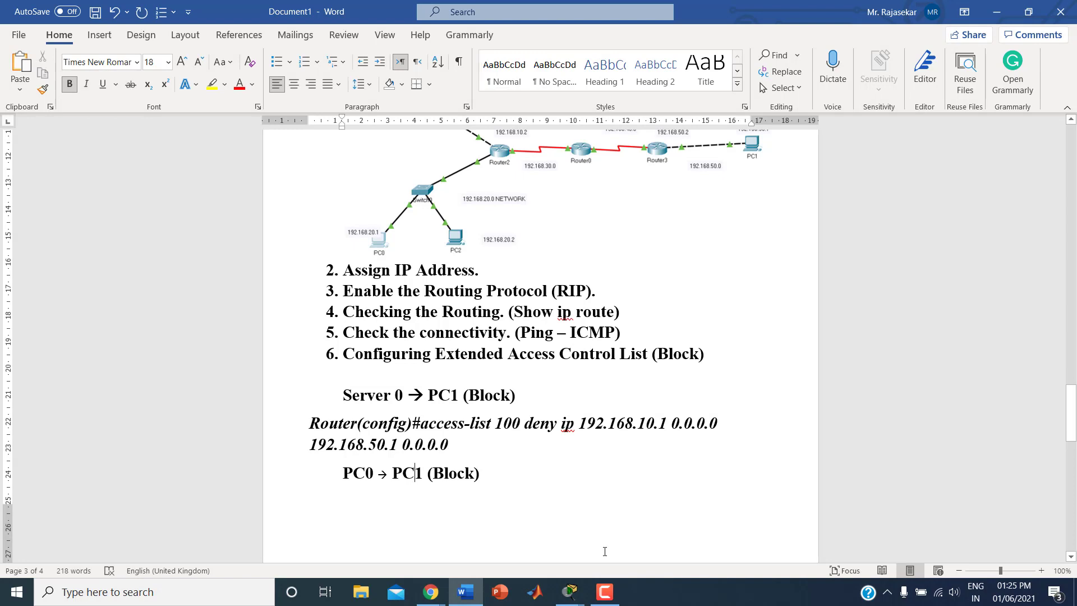
pyautogui.scroll(-3, 604, 539)
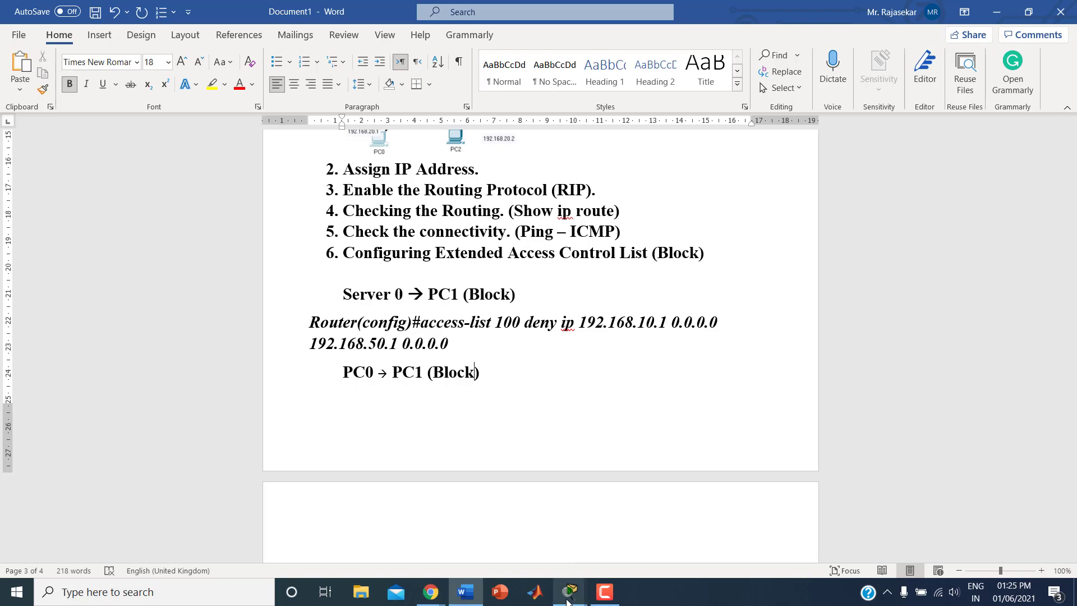
pyautogui.moveTo(571, 589)
pyautogui.click(575, 568)
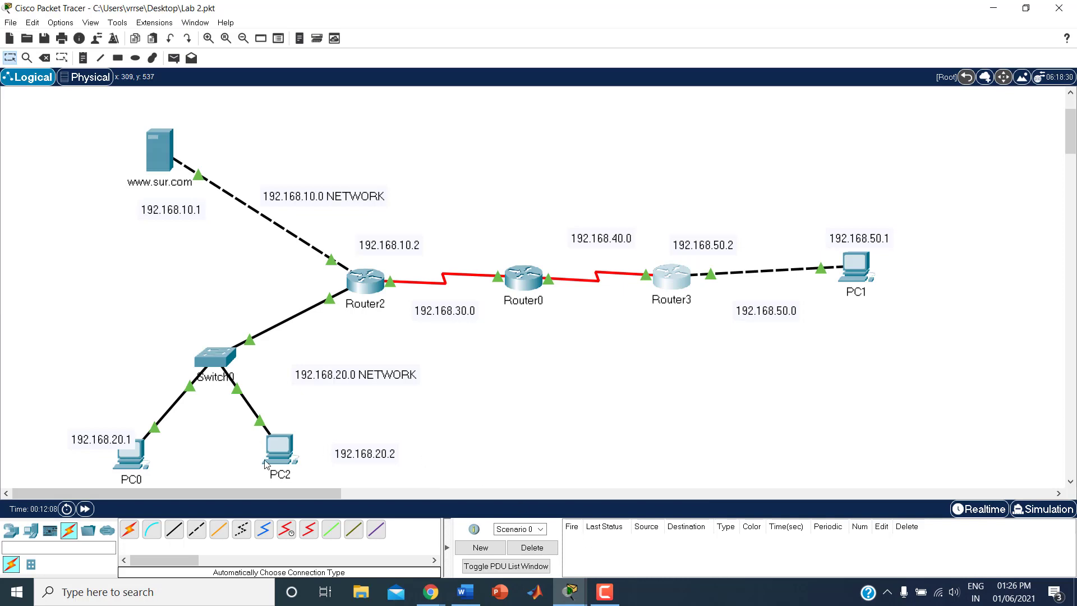
pyautogui.click(463, 595)
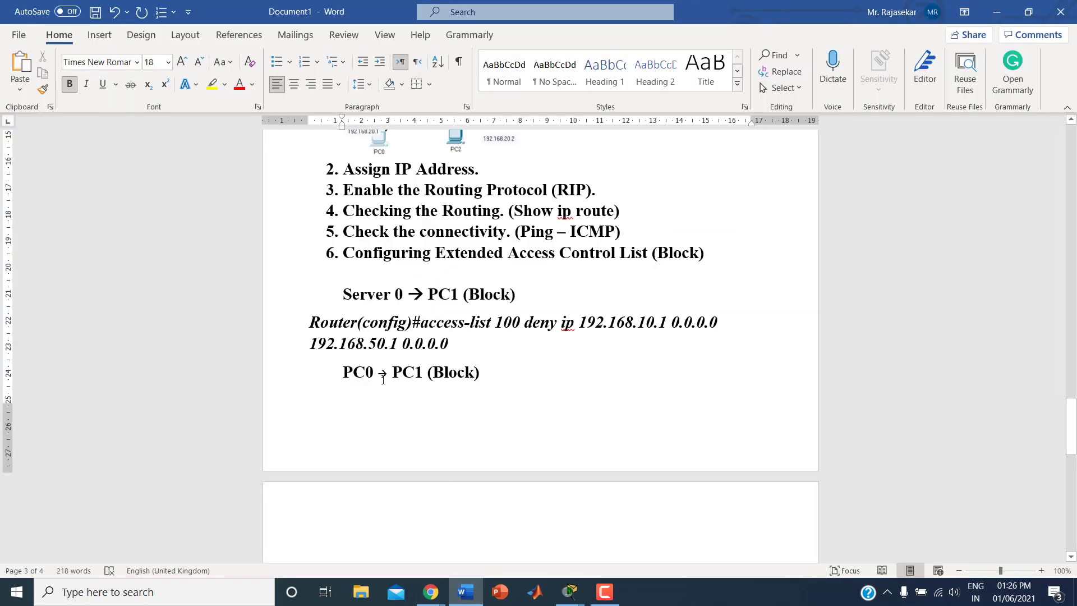
# Switch to Packet Tracer and bring up Router3's command line at a fresh configuration prompt
pyautogui.moveTo(570, 592)
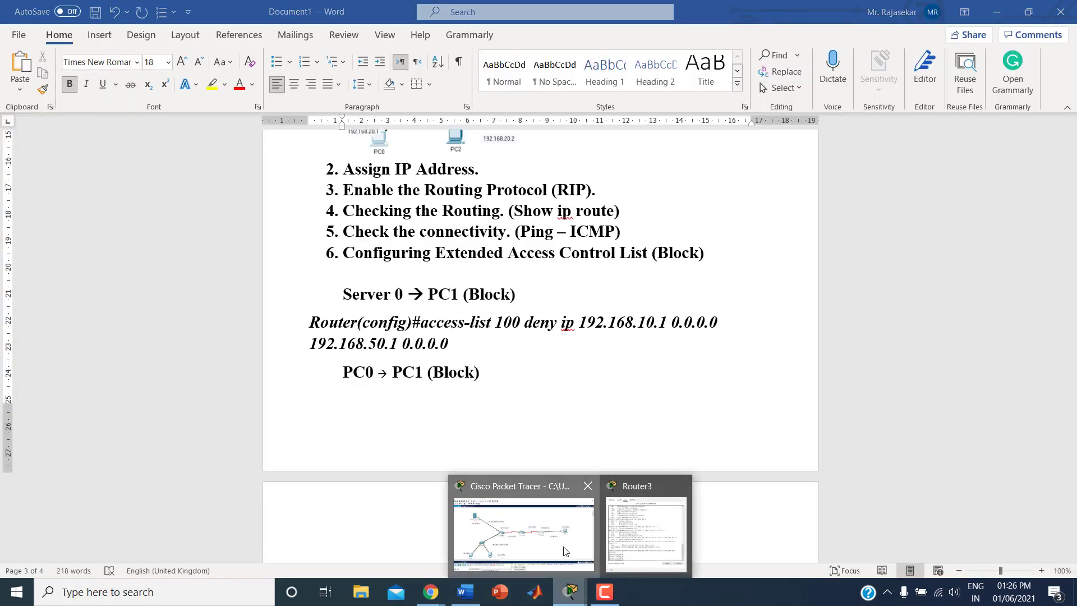
pyautogui.click(566, 551)
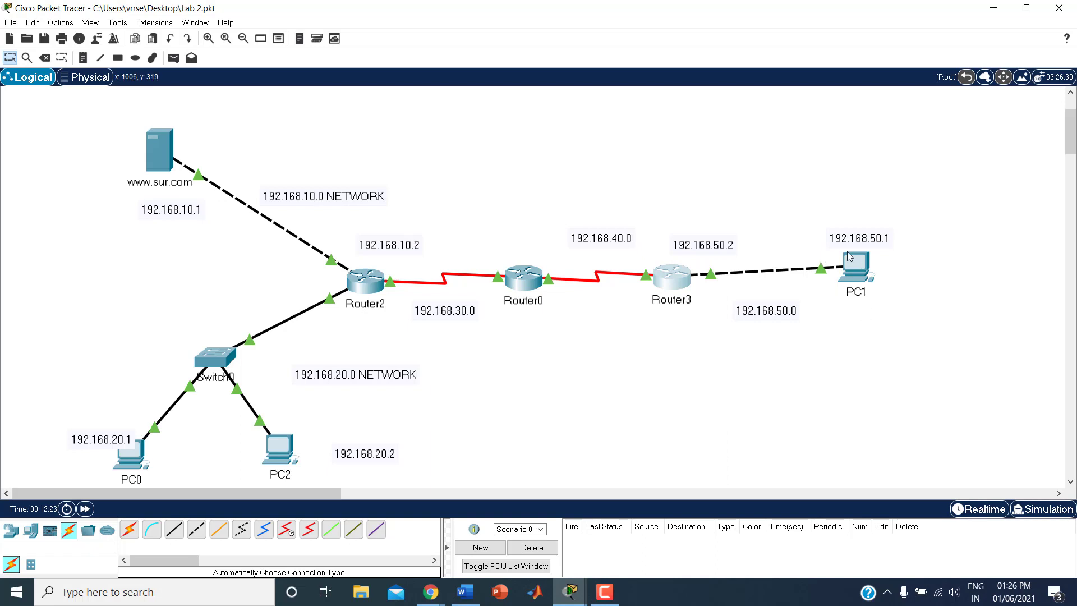
pyautogui.click(680, 283)
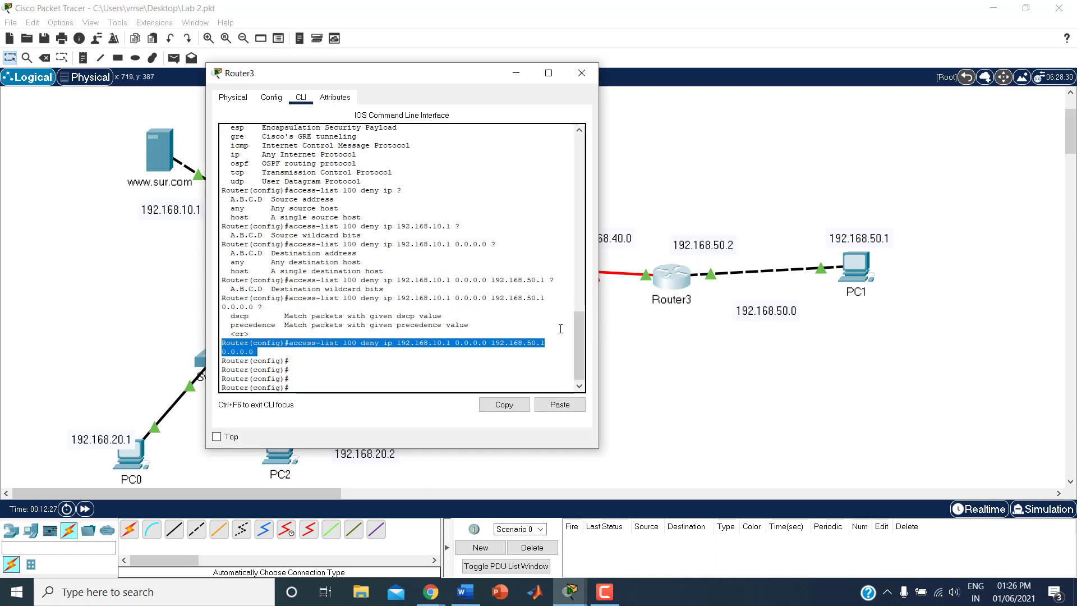
pyautogui.click(416, 383)
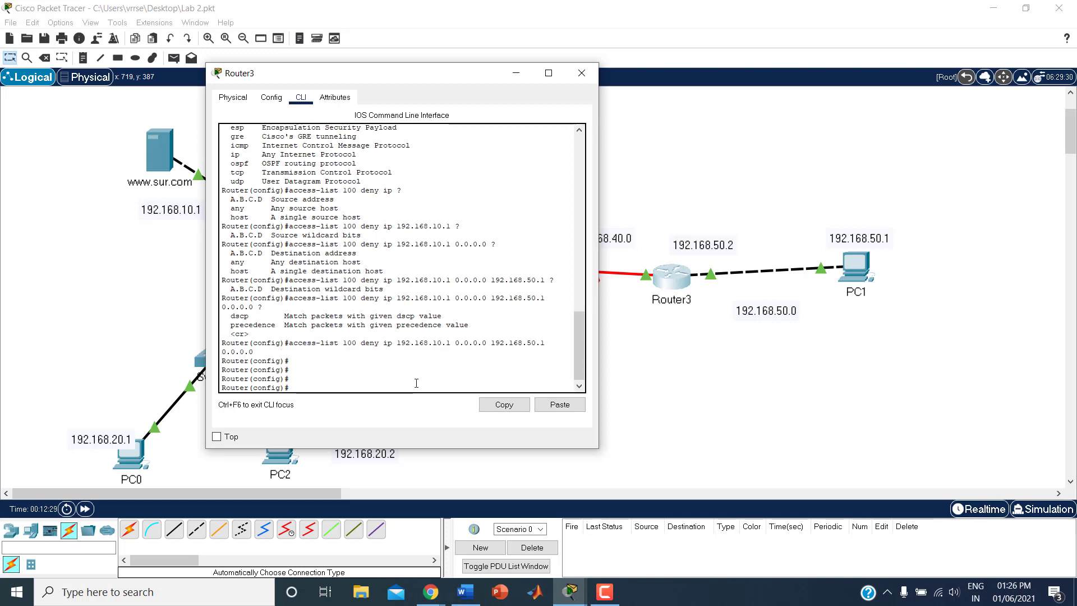
pyautogui.press('Return')
pyautogui.press('Return')
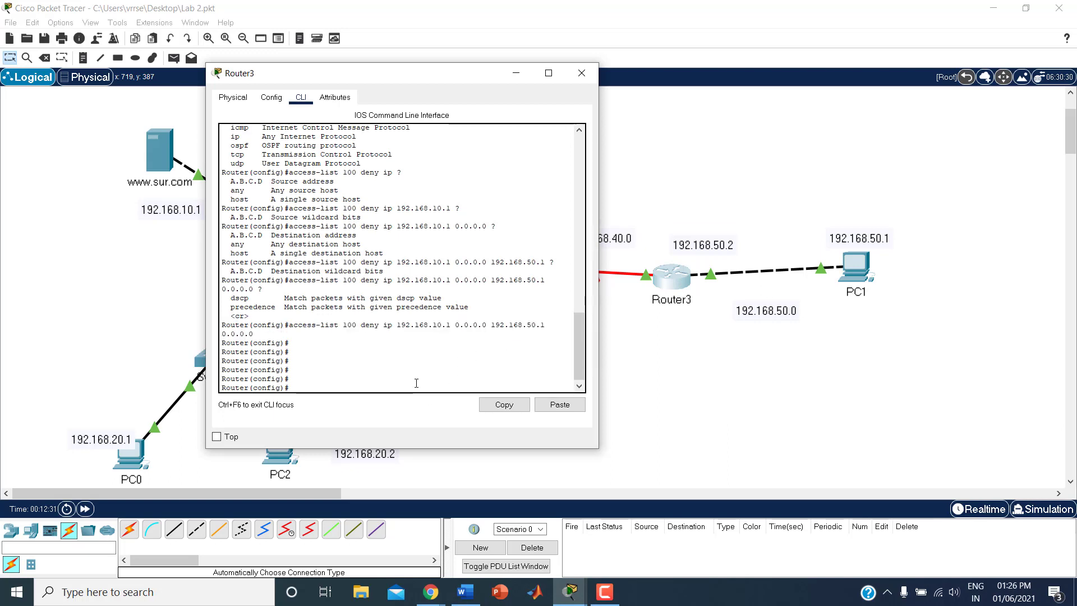
# Begin the PC0 rule on Router3 as access-list 100 deny ip with source 192.168.20.1 and wildcard 0.0.0.0
pyautogui.moveTo(339, 324); pyautogui.dragTo(351, 322)
pyautogui.click(361, 350)
pyautogui.click(360, 381)
pyautogui.write('acces')
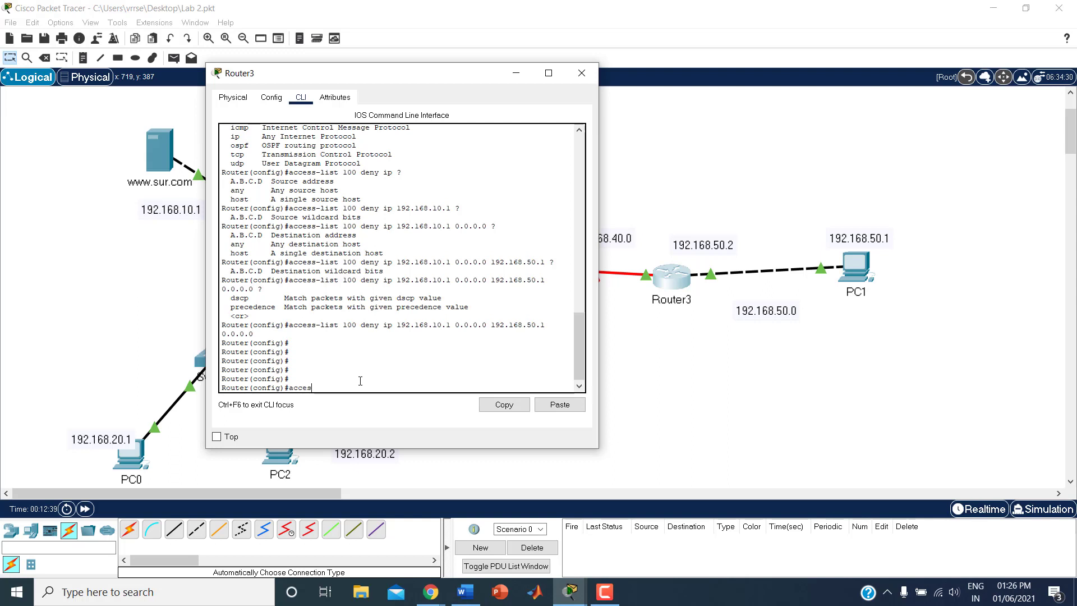
pyautogui.write('s-list')
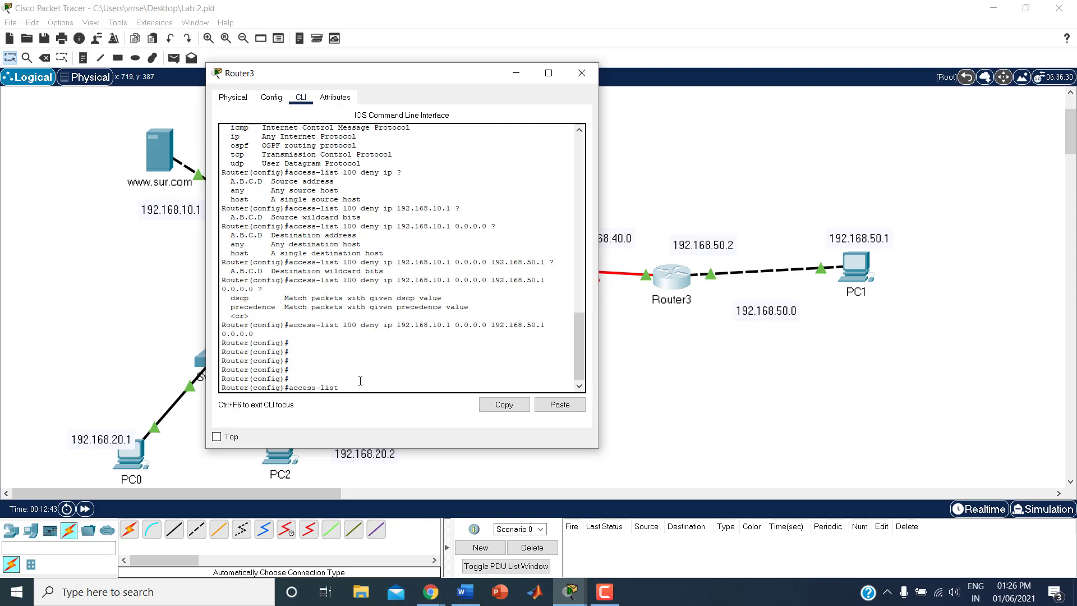
pyautogui.write(' 100 deny ip 192.168')
pyautogui.moveTo(396, 79); pyautogui.dragTo(457, 85)
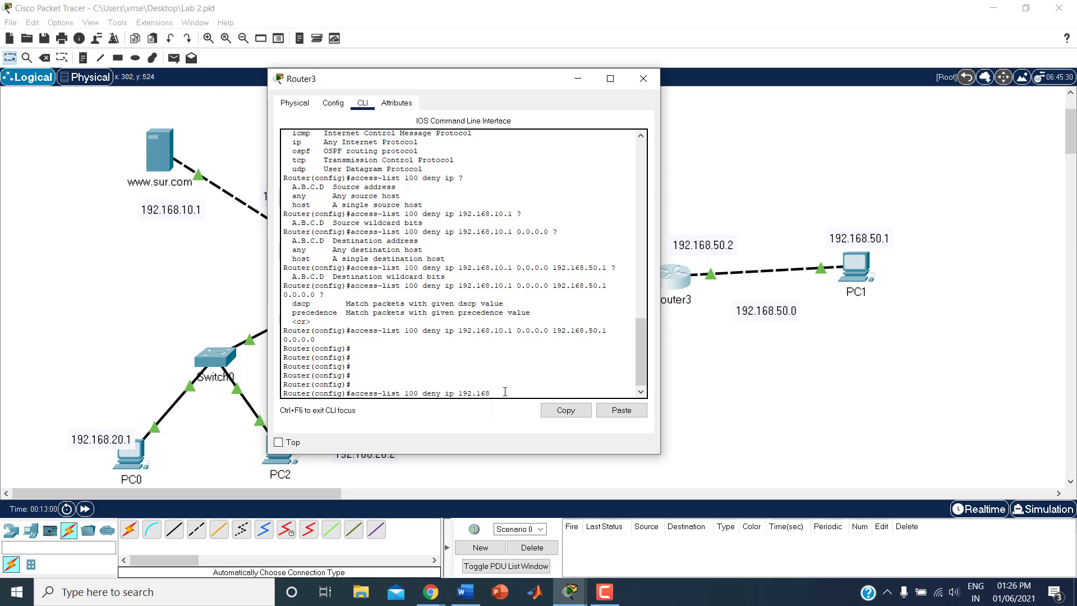
pyautogui.write('20.1 ')
pyautogui.write('0')
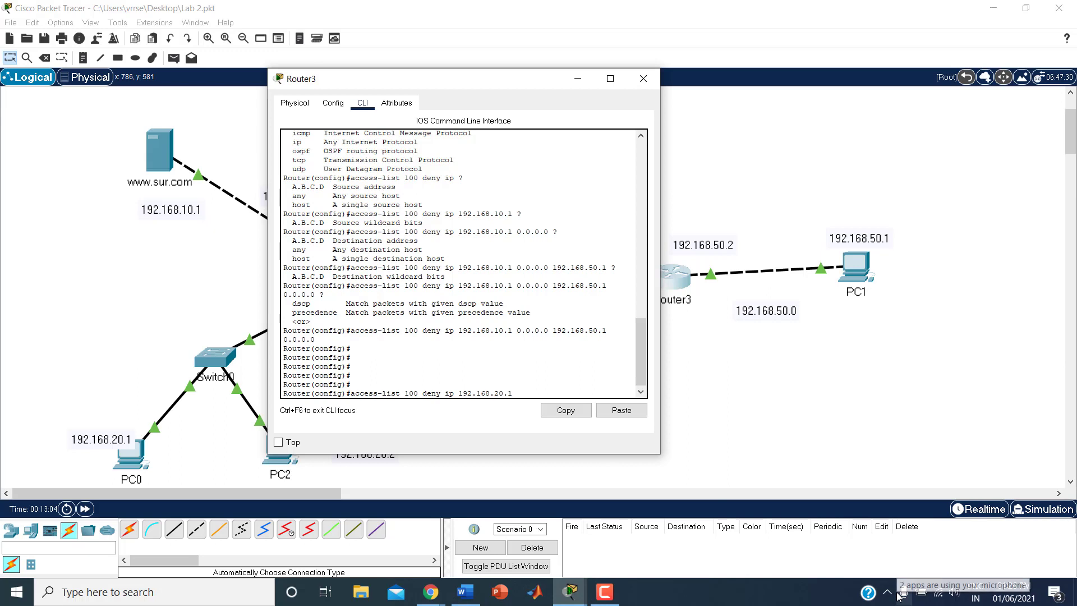
pyautogui.write('.0.0.0')
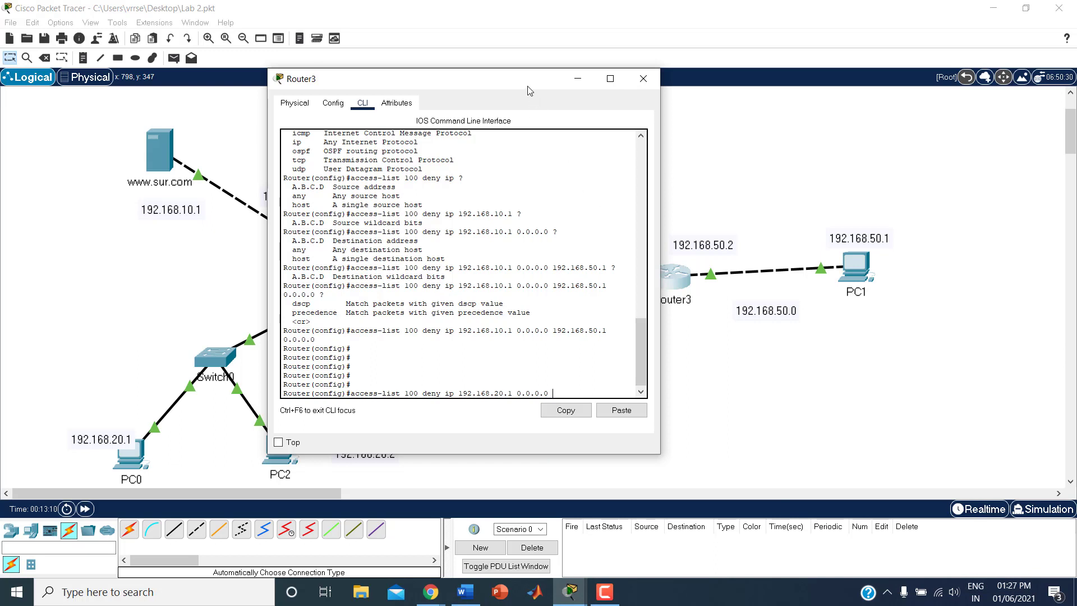
# Complete the deny rule with destination 192.168.50.1 and wildcard 0.0.0.0, and run it
pyautogui.moveTo(529, 87); pyautogui.dragTo(440, 87)
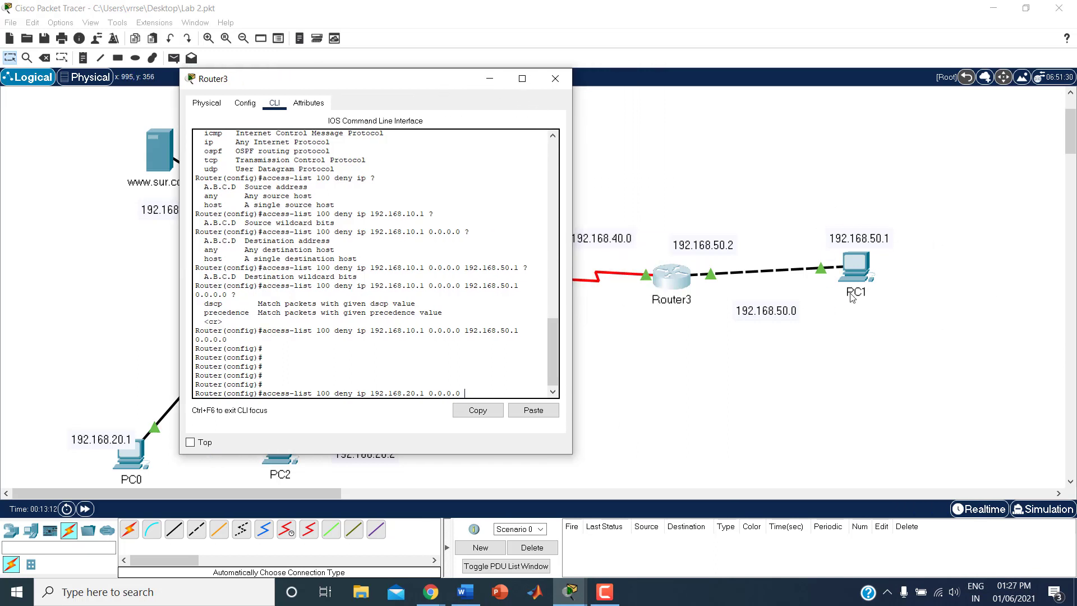
pyautogui.write('192.169.')
pyautogui.press('BackSpace')
pyautogui.press('BackSpace')
pyautogui.write('8.20.1 0.0.0.0')
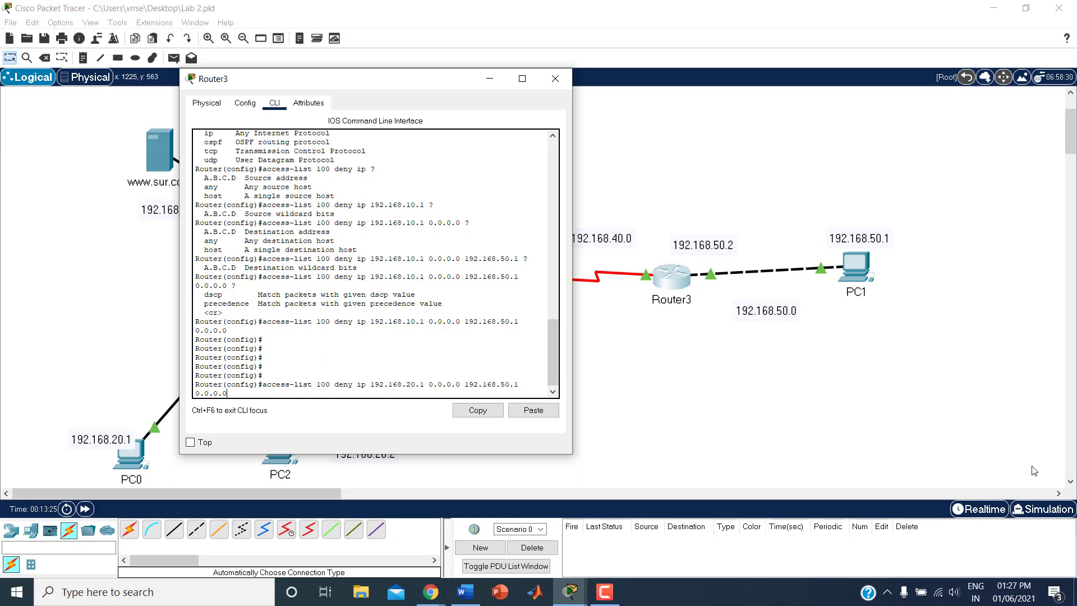
pyautogui.press('Return')
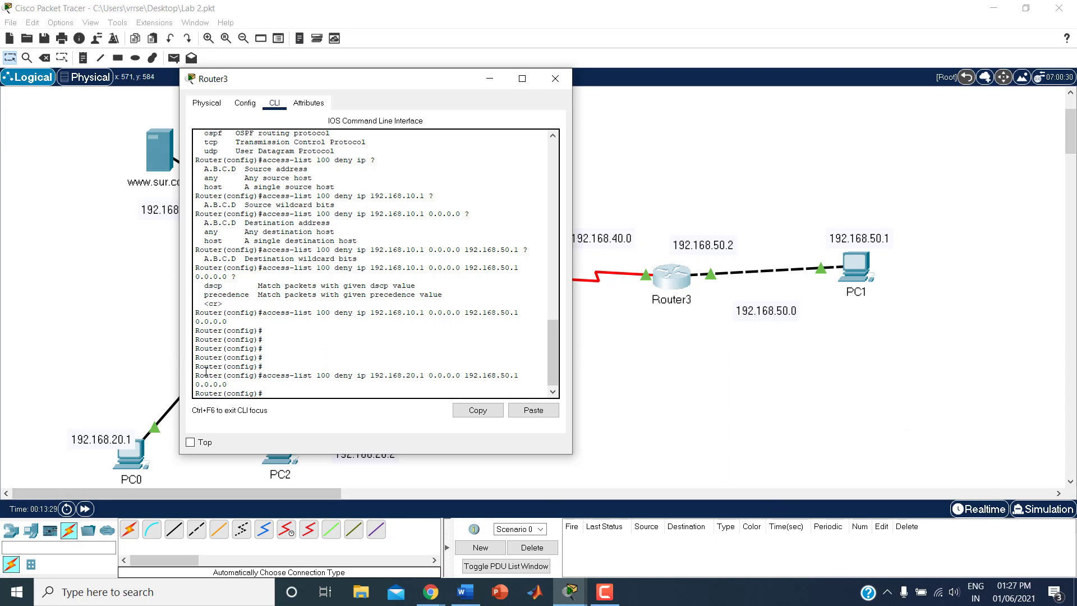
# Copy the access-list 100 deny command for source 192.168.20.1 from Router3's command line
pyautogui.moveTo(196, 373); pyautogui.dragTo(234, 385)
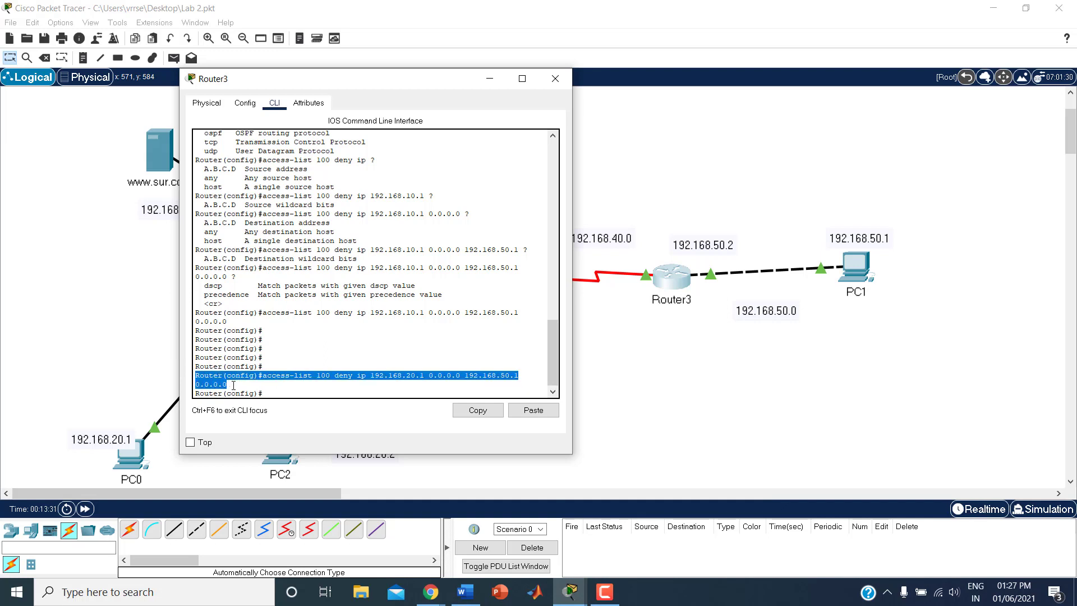
pyautogui.hotkey('ctrl', 'c')
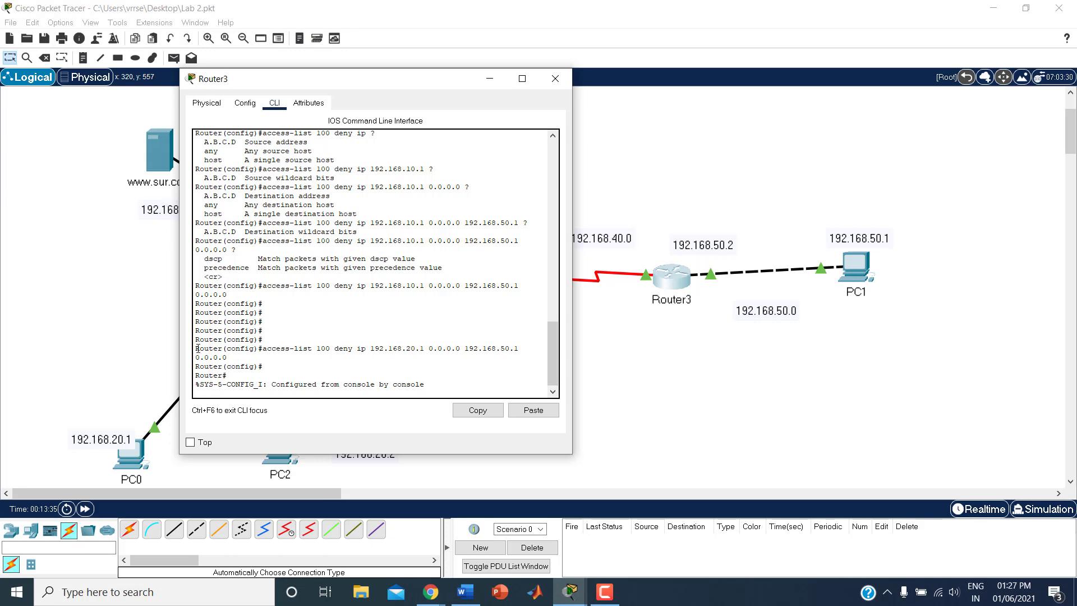
pyautogui.moveTo(196, 348); pyautogui.dragTo(226, 358)
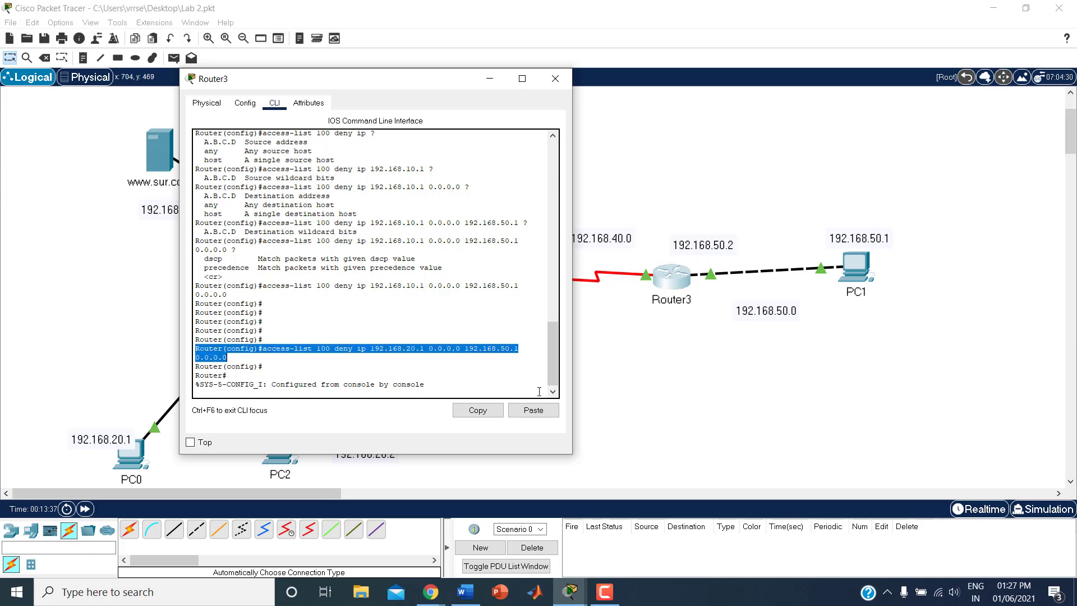
pyautogui.click(487, 411)
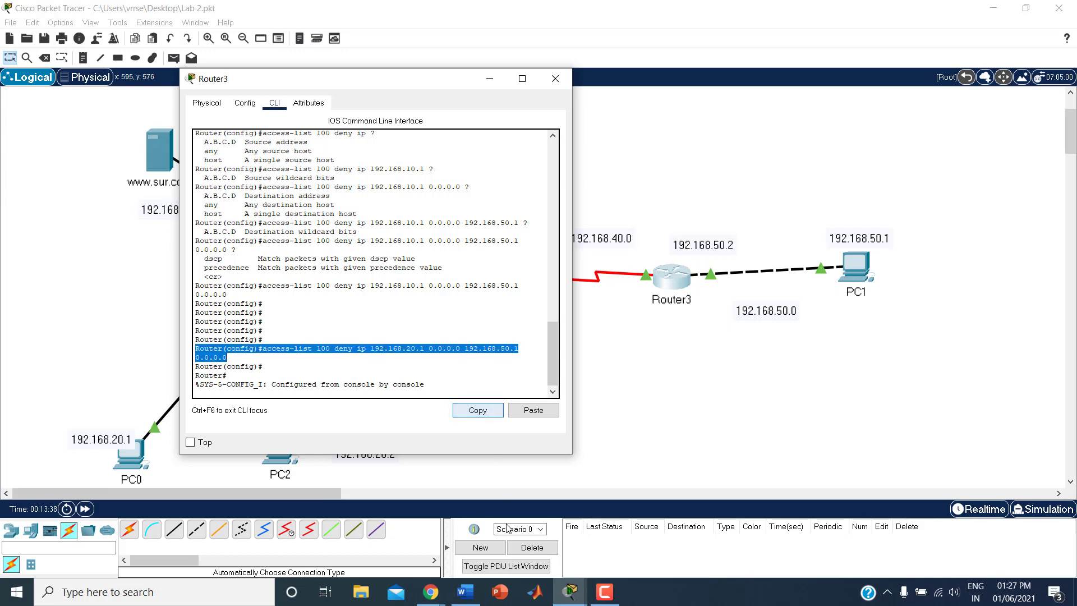
# Switch to Word and remove the indent from the "Server 0 → PC1 (Block)" and "PC0 → PC1 (Block)" lines
pyautogui.click(465, 592)
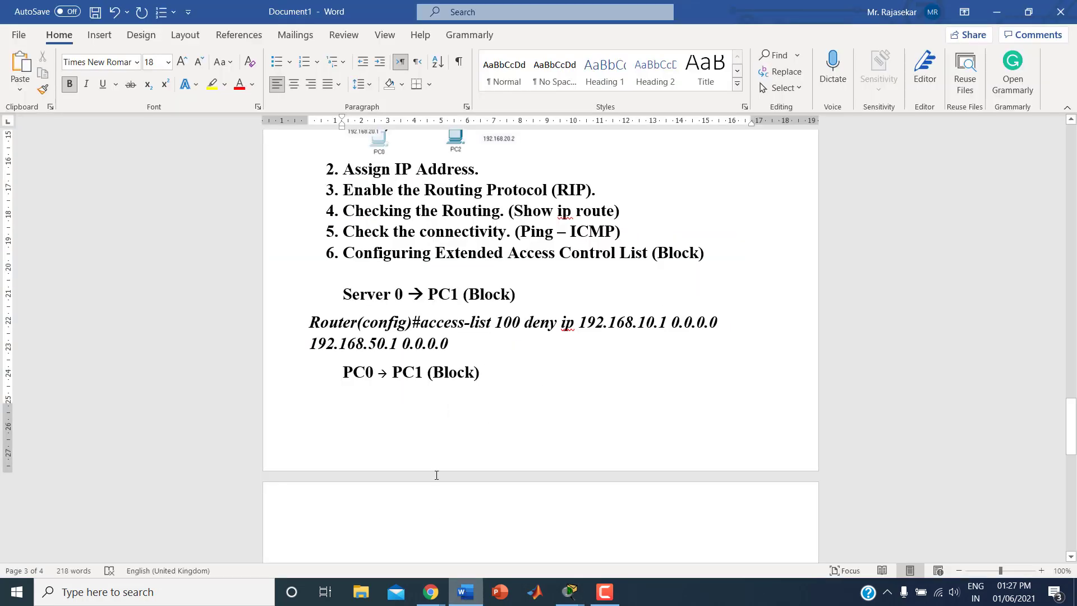
pyautogui.click(343, 295)
pyautogui.press('BackSpace')
pyautogui.click(341, 379)
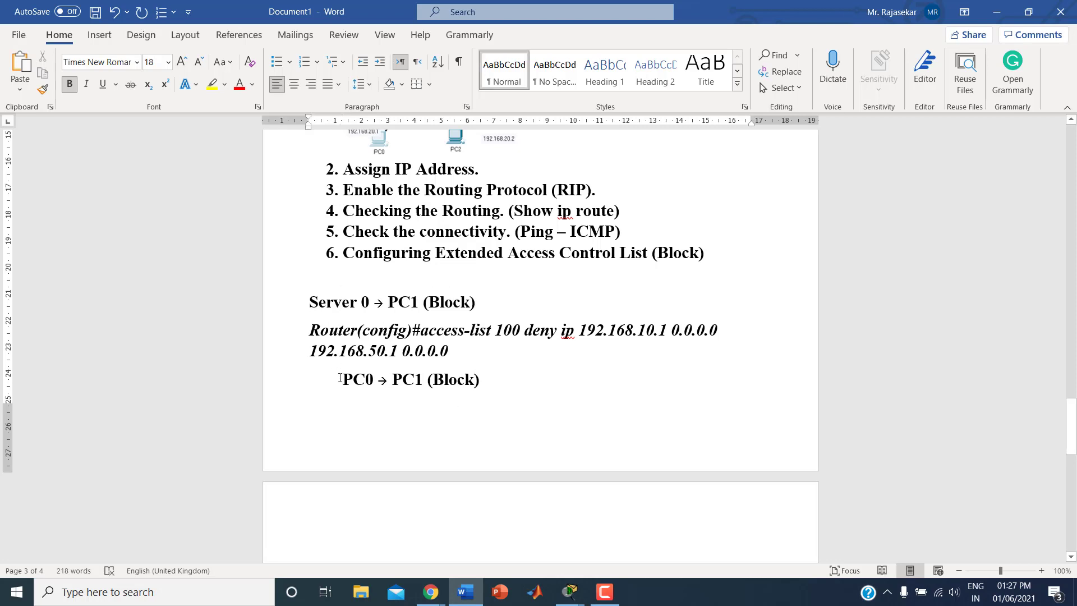
pyautogui.press('BackSpace')
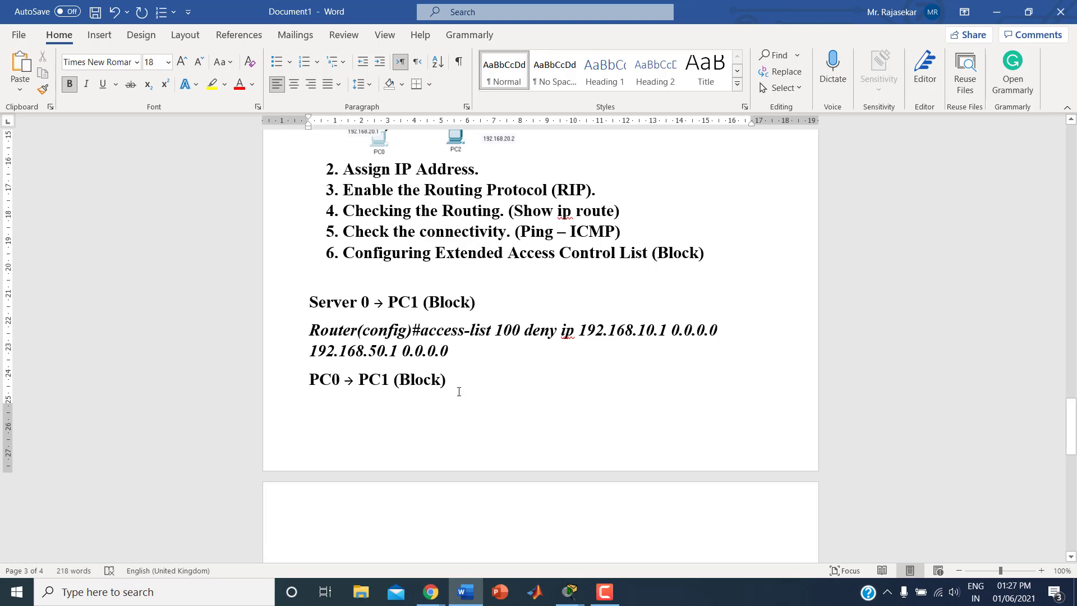
# Paste the copied access-list command on a new line below "PC0 → PC1 (Block)"
pyautogui.click(459, 392)
pyautogui.press('Return')
pyautogui.hotkey('ctrl', 'v')
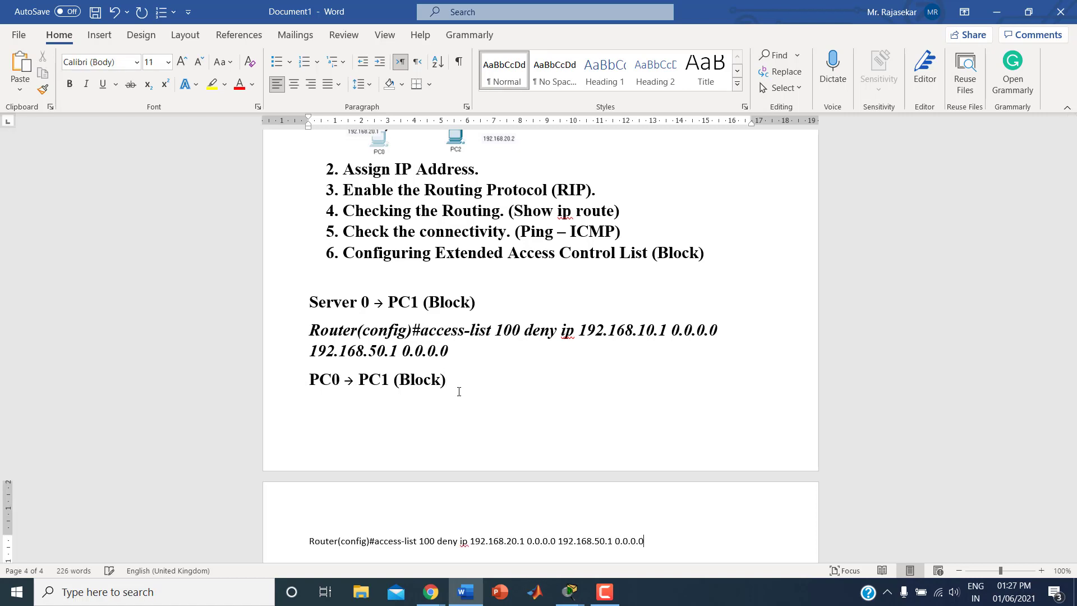
# Apply the formatting of the Server 0 access-list command to the newly pasted PC0 command
pyautogui.scroll(-3, 459, 404)
pyautogui.doubleClick(278, 232)
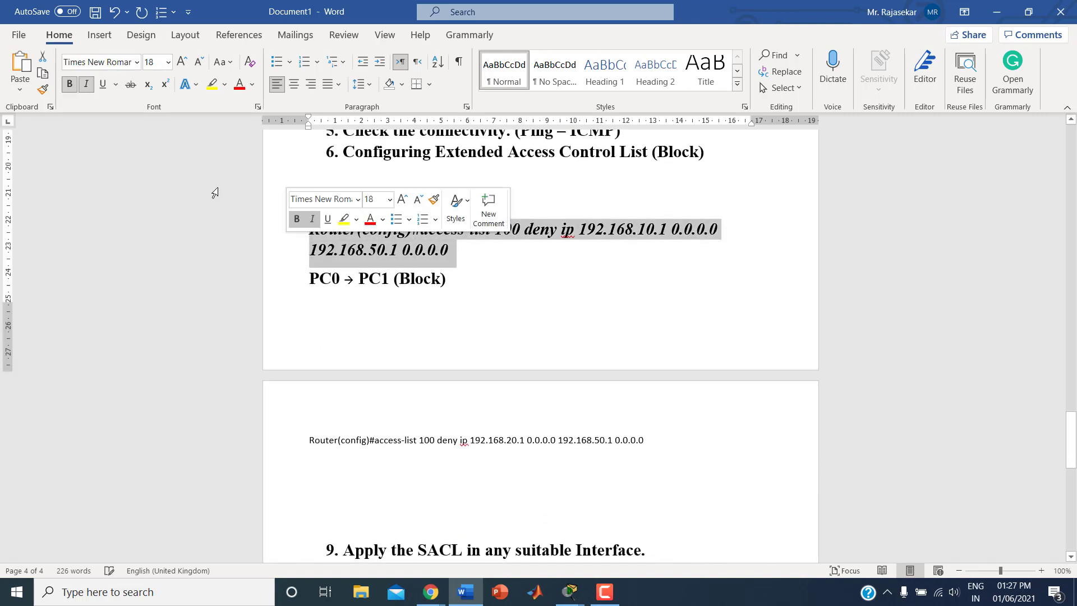
pyautogui.click(43, 89)
pyautogui.click(278, 444)
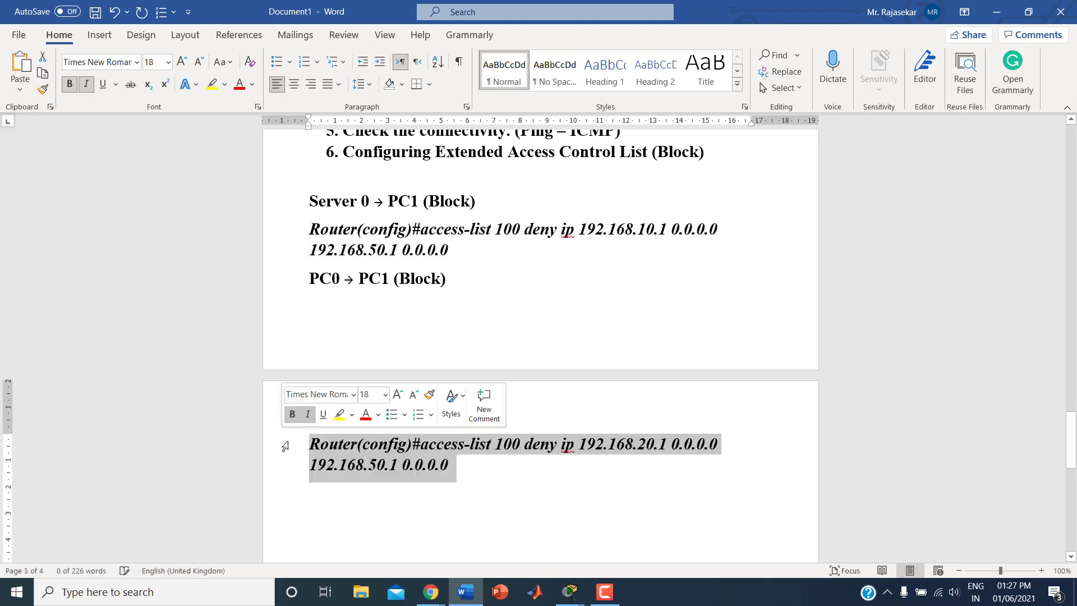
pyautogui.click(499, 494)
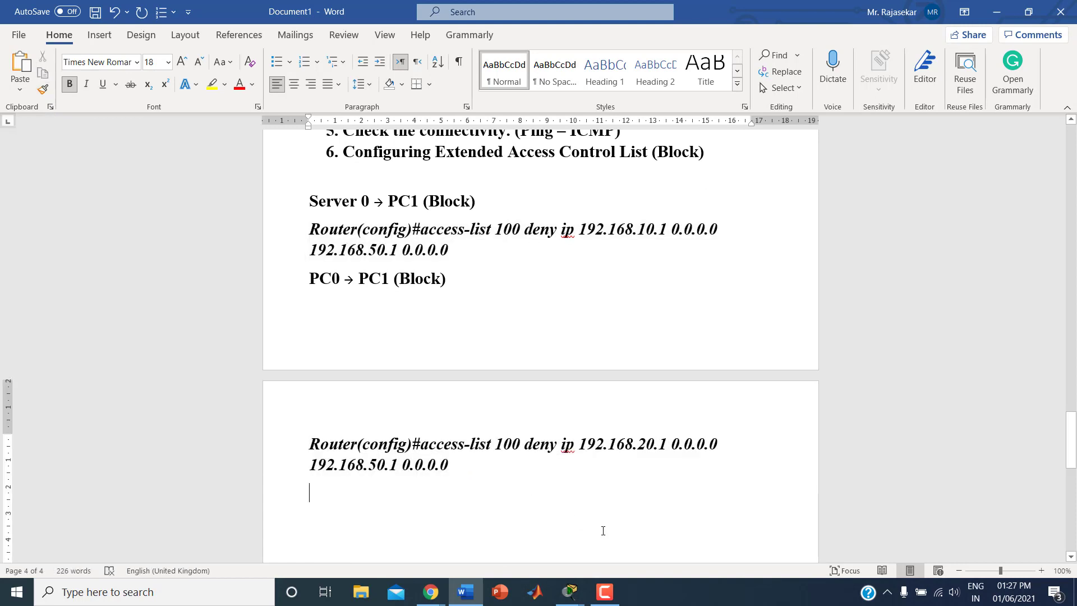
# Switch to Router3's command line in Packet Tracer and re-enter global configuration mode with conf ter
pyautogui.moveTo(570, 592)
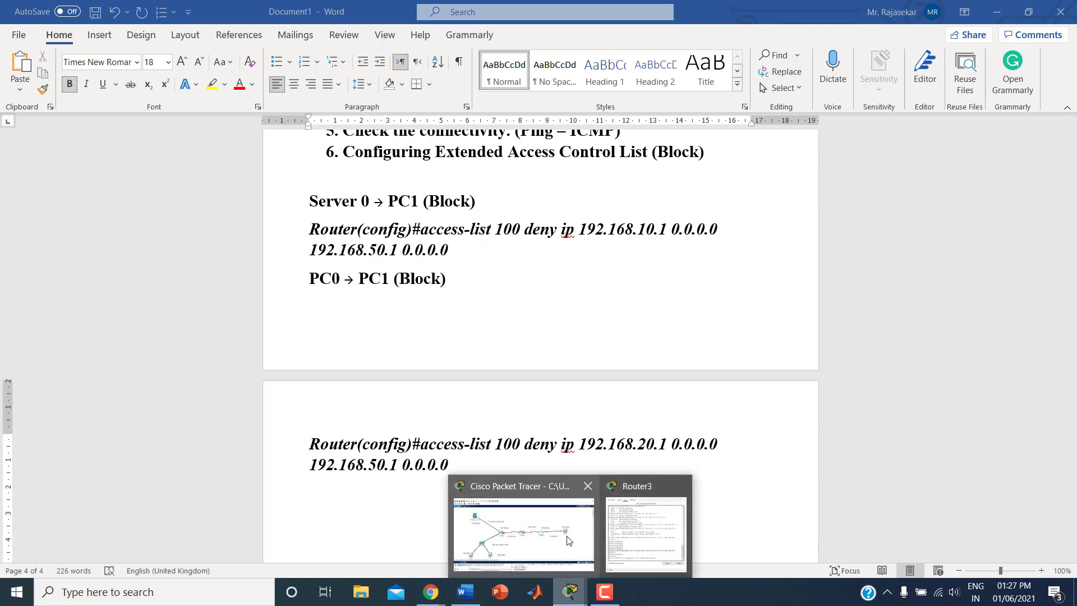
pyautogui.moveTo(568, 540)
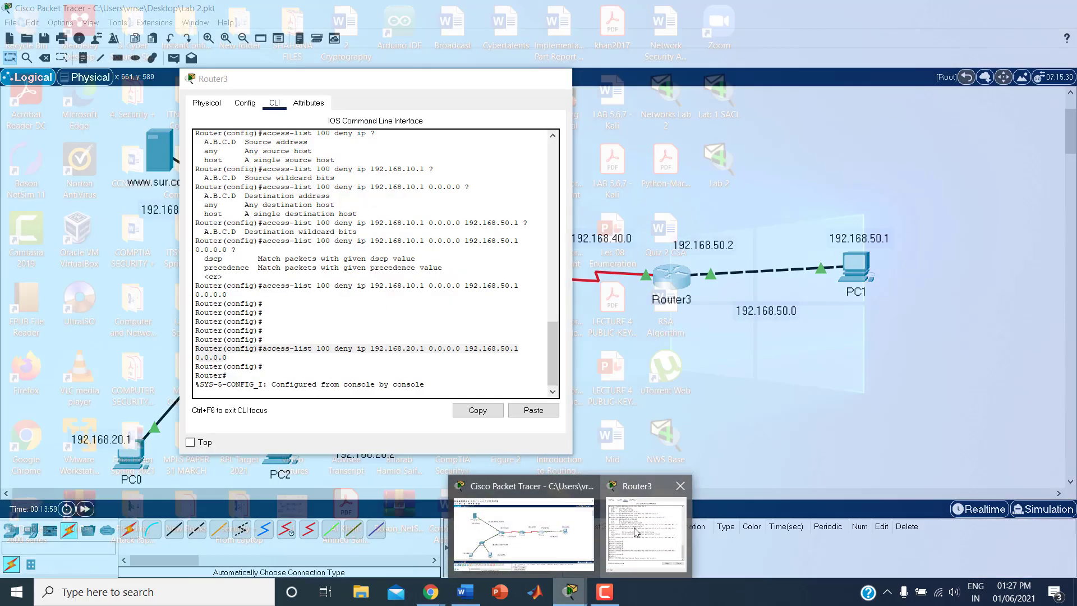
pyautogui.click(645, 533)
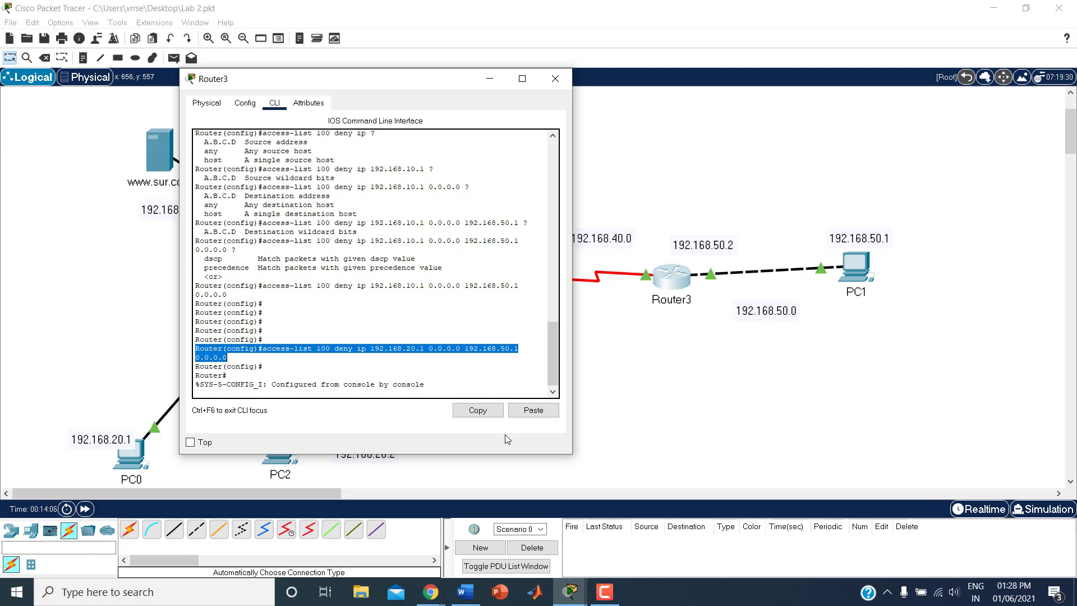
pyautogui.click(468, 389)
pyautogui.press('Return')
pyautogui.press('Return')
pyautogui.press('Return')
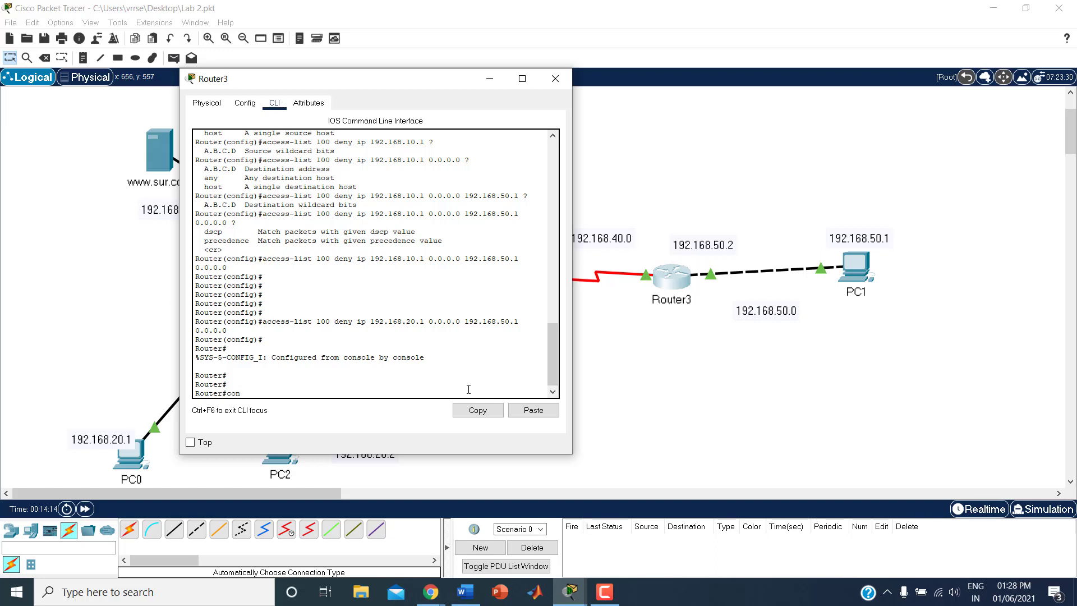
pyautogui.write('conf ter')
pyautogui.press('Return')
pyautogui.press('Return')
pyautogui.press('Return')
pyautogui.press('Return')
pyautogui.press('Return')
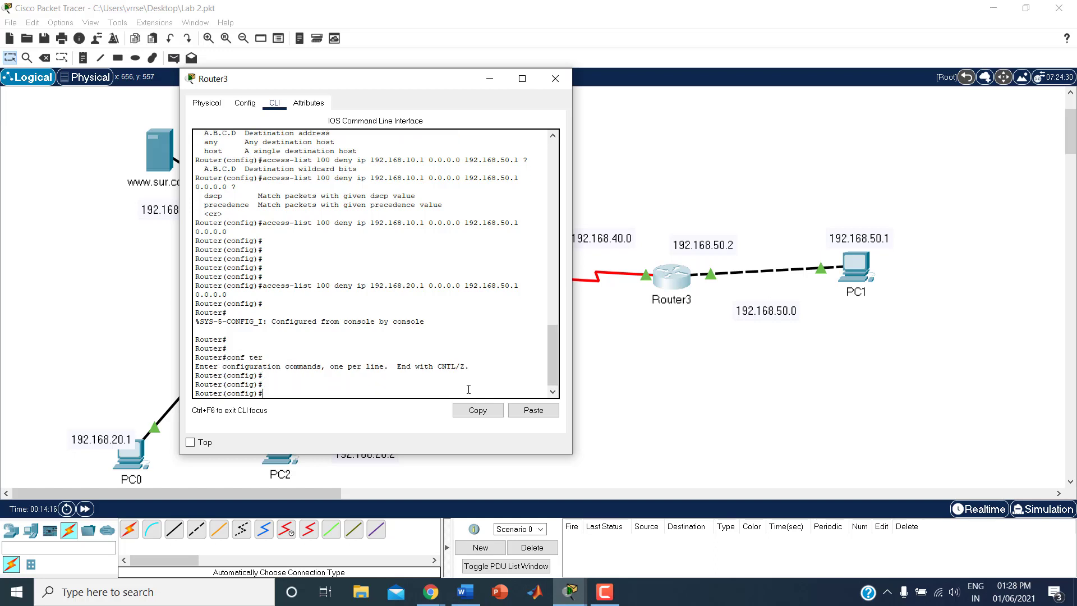
pyautogui.press('Return')
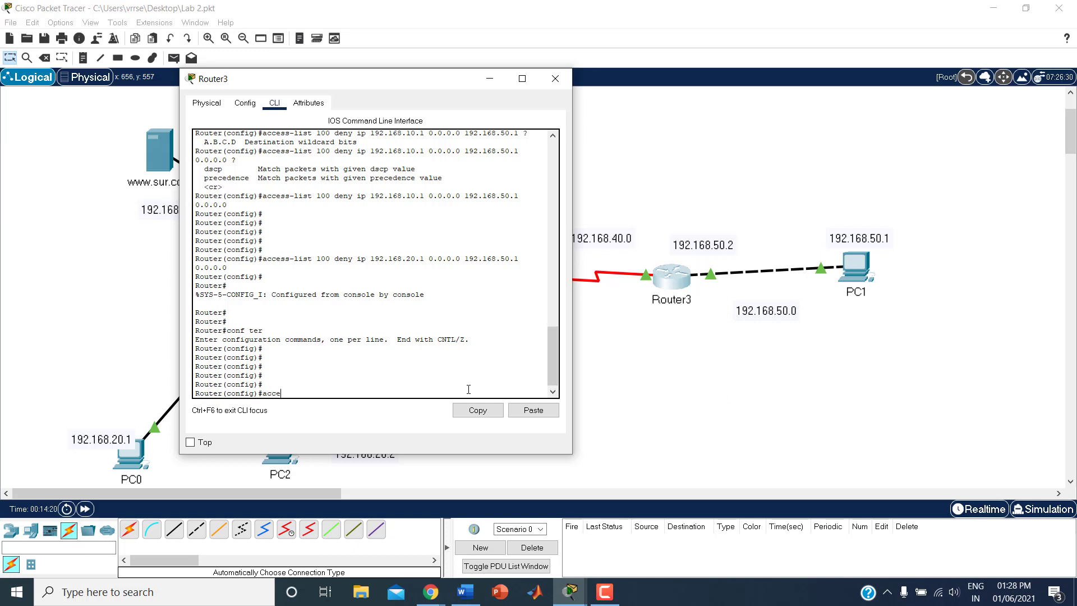
# Build the command access-list 100 permit ip, requesting the ? help after 100, permit and ip
pyautogui.write('access-list 100 ?')
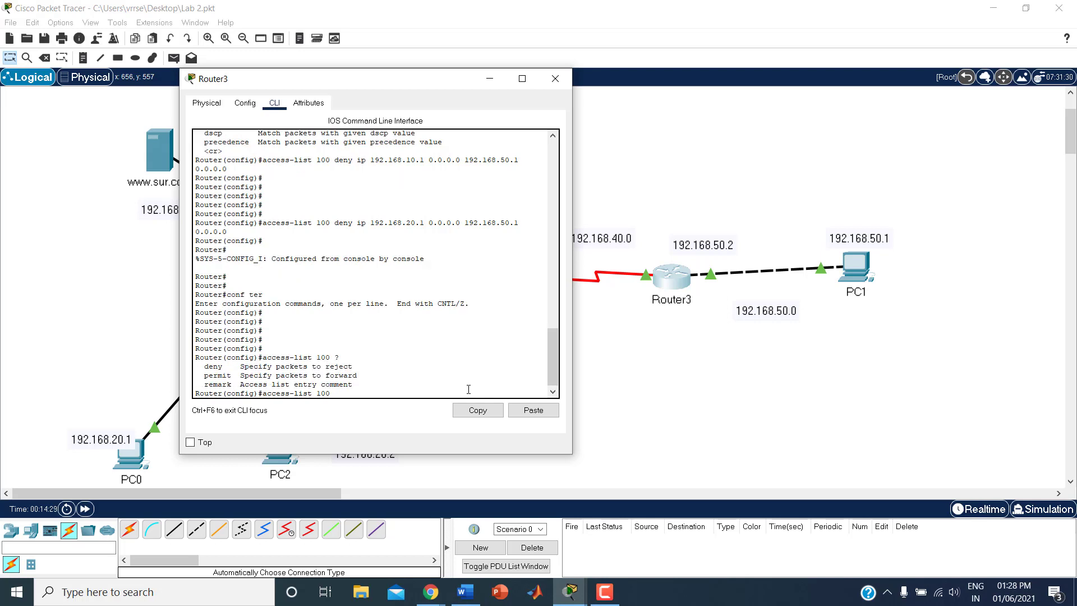
pyautogui.write('pe')
pyautogui.write('m')
pyautogui.write('it')
pyautogui.write('?')
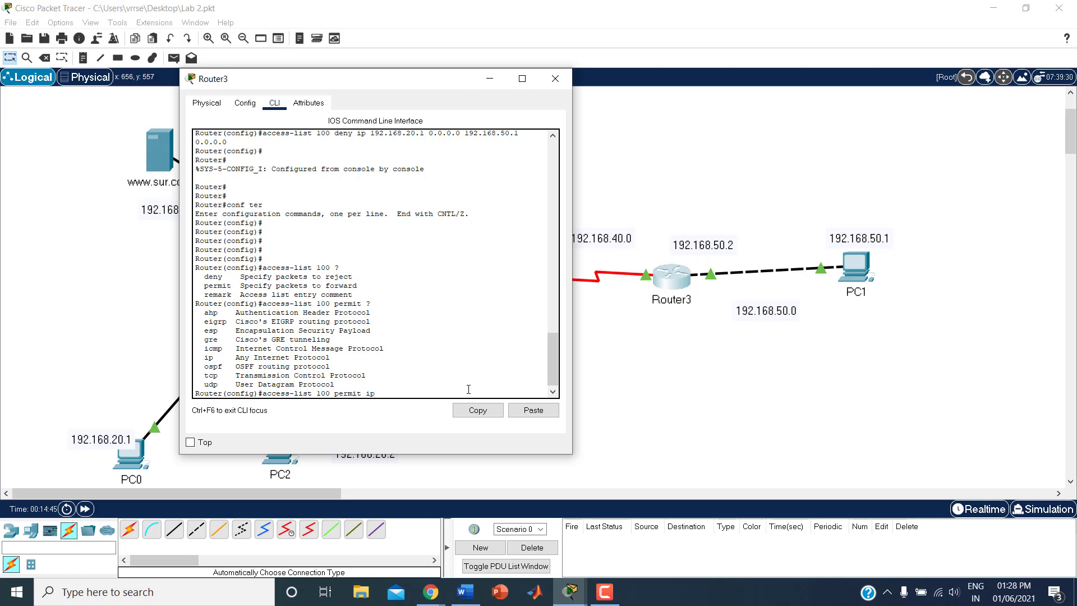
pyautogui.write('ip ?')
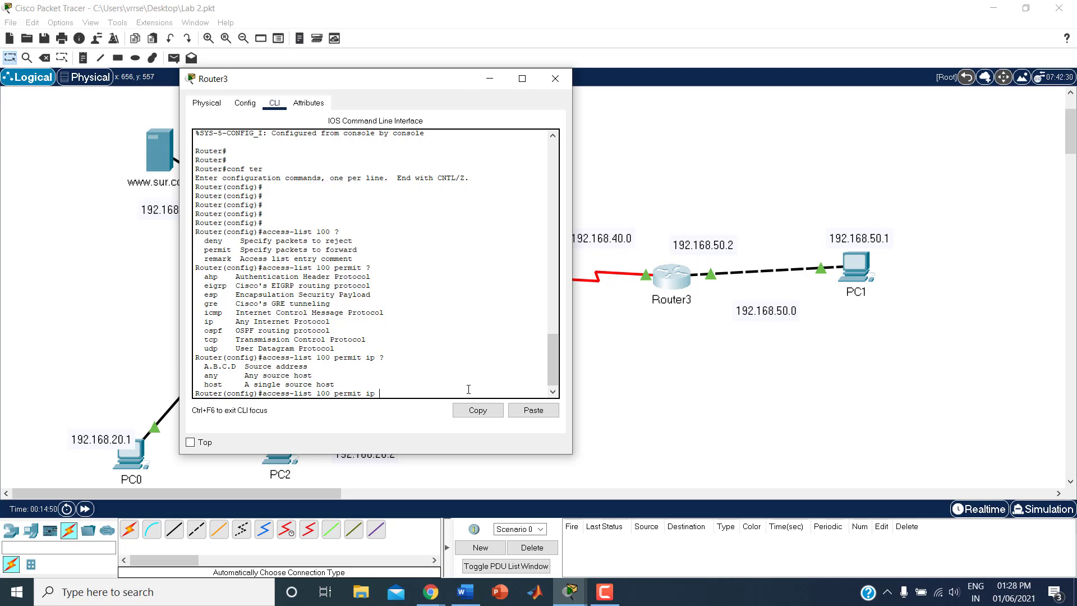
# Complete the access-list 100 permit ip command with any any for source and destination, and run it
pyautogui.write('any')
pyautogui.write('any')
pyautogui.press('Return')
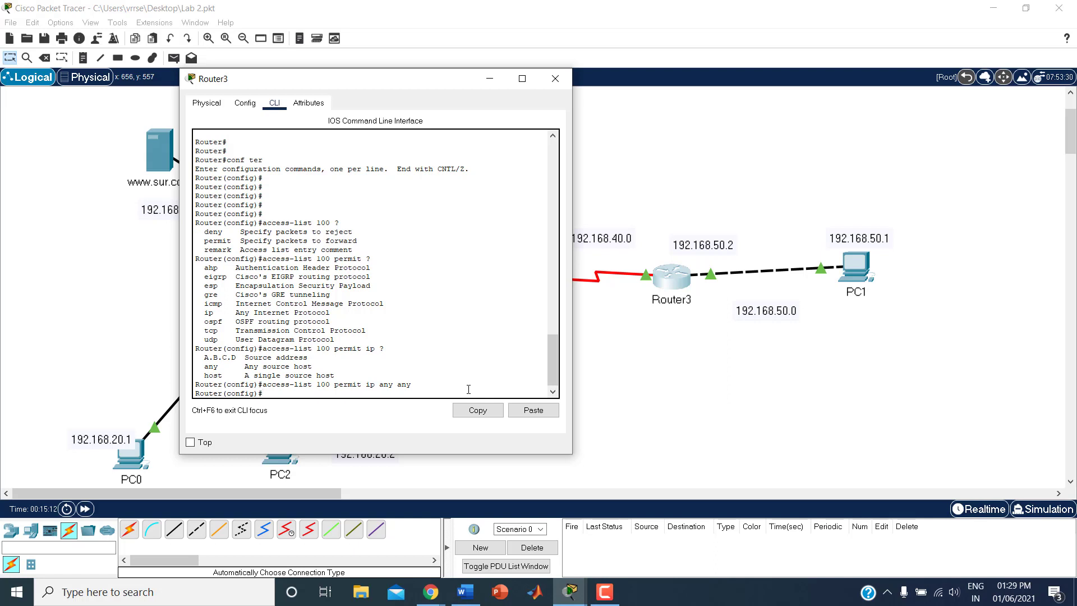
pyautogui.press('Return')
pyautogui.press('Return')
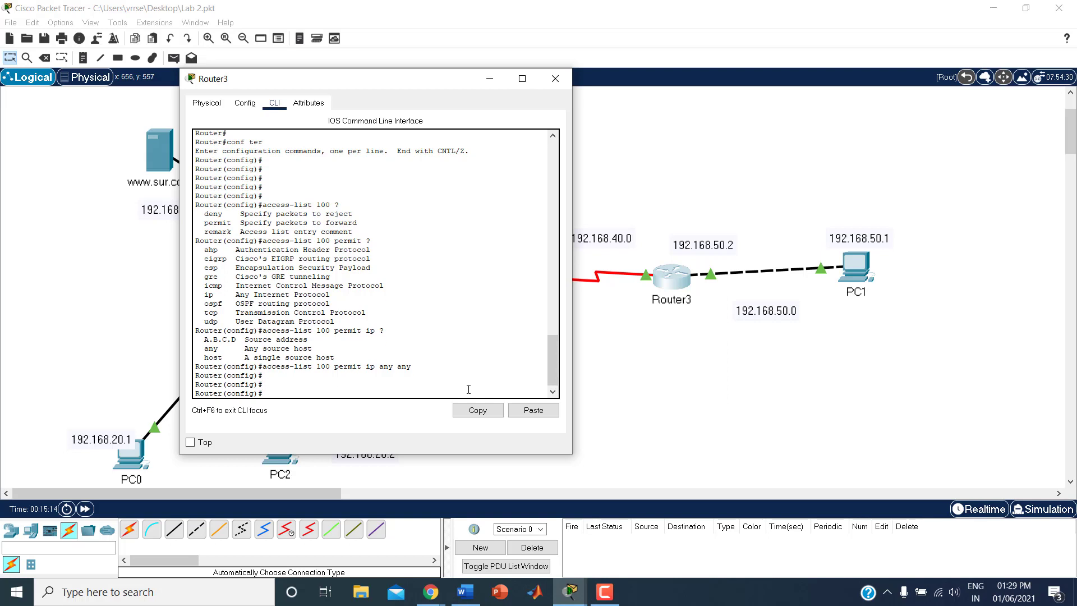
# Copy the access-list 100 permit ip any any line from Router3's command line and paste it below the PC0 command in Word
pyautogui.moveTo(196, 366); pyautogui.dragTo(418, 368)
pyautogui.hotkey('ctrl', 'c')
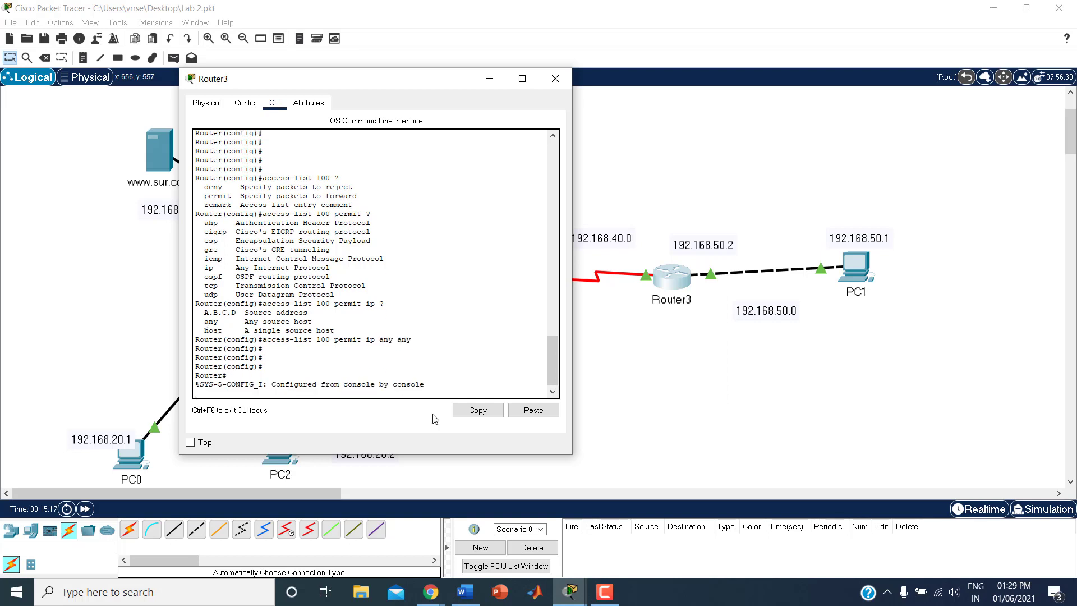
pyautogui.moveTo(196, 339); pyautogui.dragTo(418, 340)
pyautogui.click(462, 409)
pyautogui.click(453, 598)
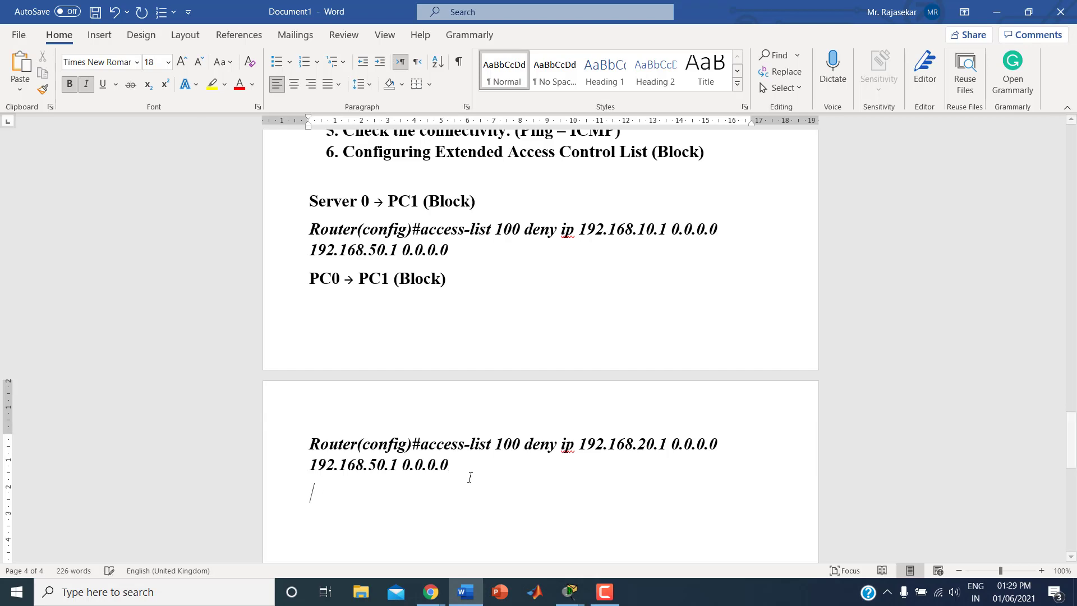
pyautogui.hotkey('ctrl', 'v')
# Apply the formatting of the PC0 deny command to the pasted access-list 100 permit ip any any line
pyautogui.moveTo(291, 447); pyautogui.dragTo(294, 468)
pyautogui.click(42, 89)
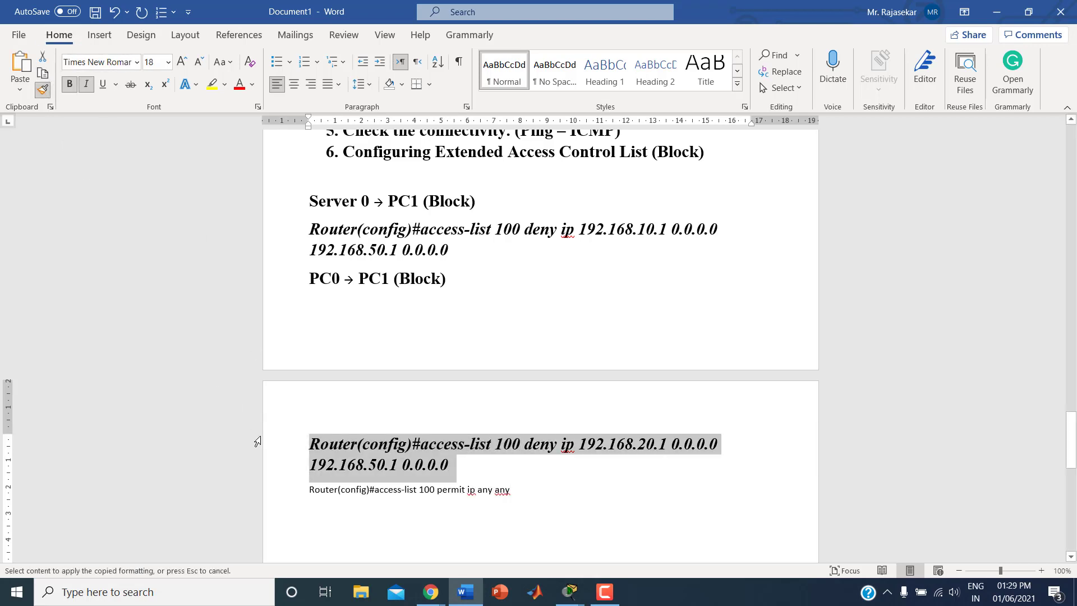
pyautogui.click(286, 492)
pyautogui.click(462, 537)
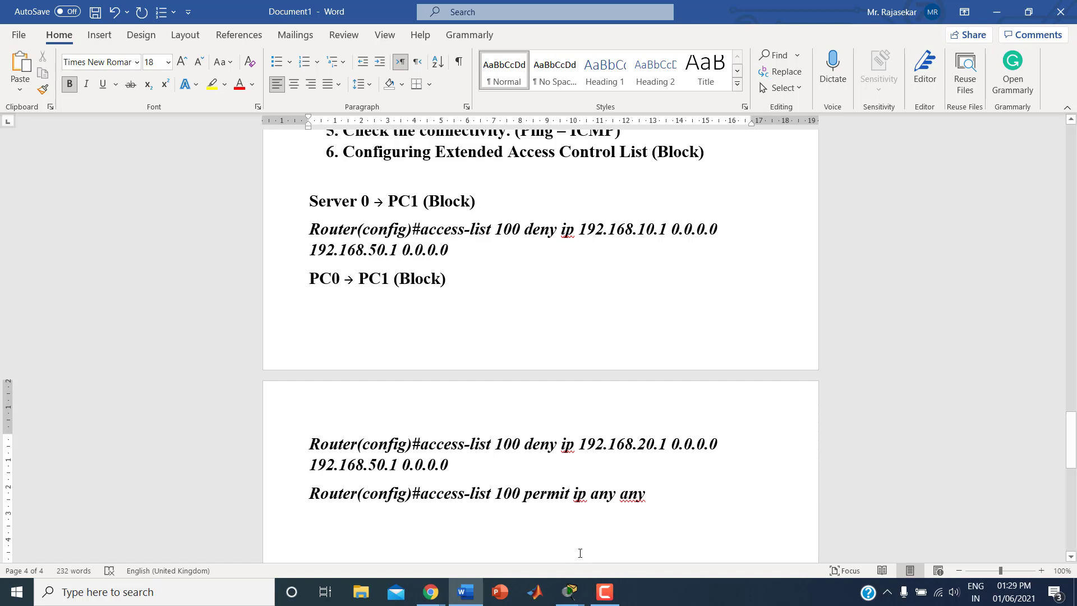
# Pull the Apply the SACL in any suitable Interface heading up below the permit command, leaving one blank line, and renumber it as 7
pyautogui.hotkey('ctrl', 'v')
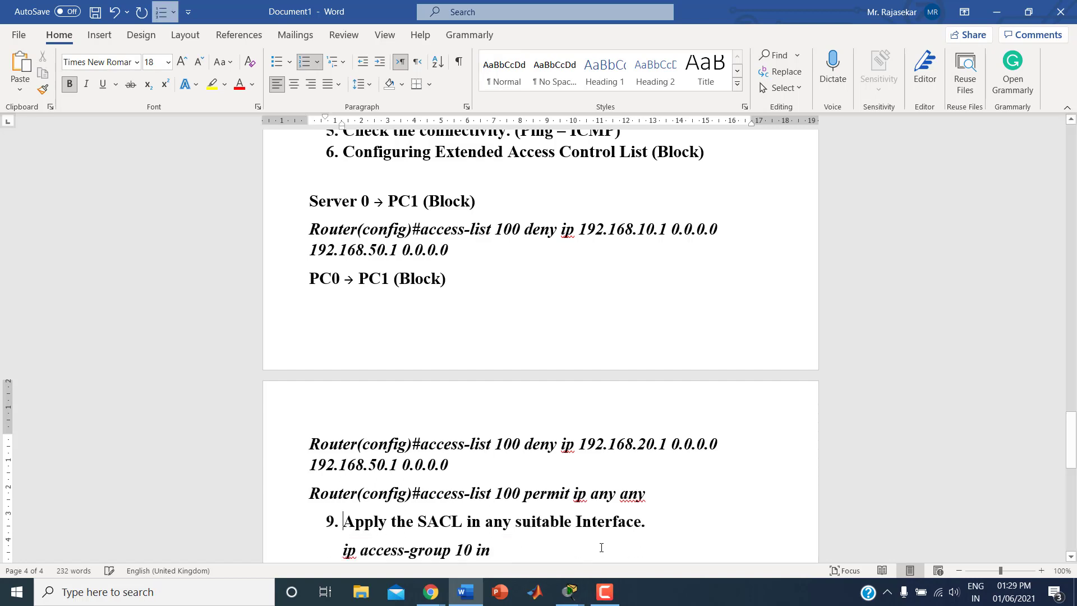
pyautogui.scroll(2, 600, 546)
pyautogui.scroll(-4, 608, 543)
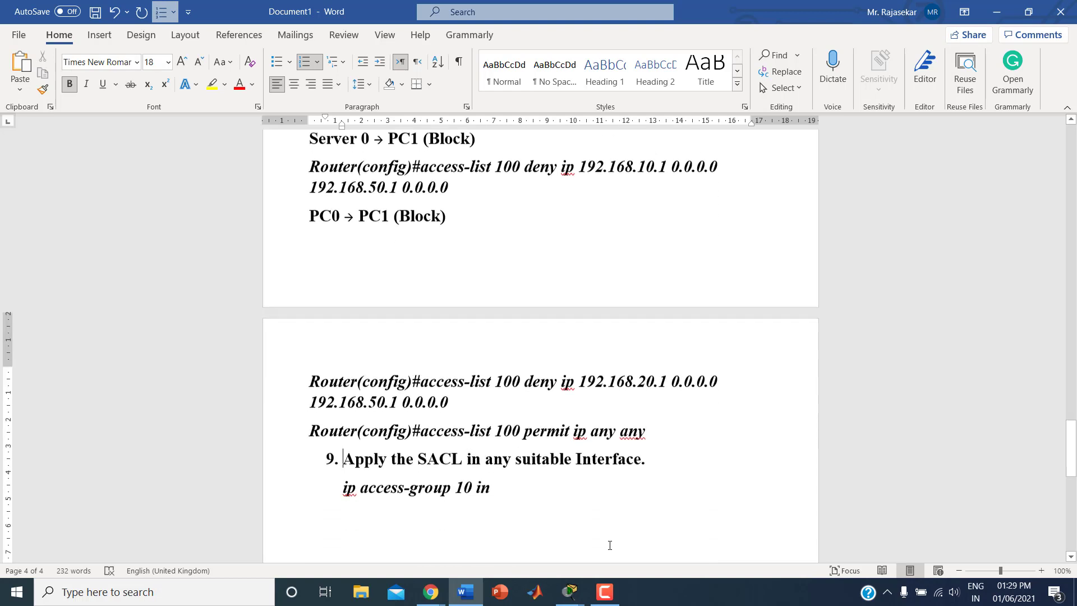
pyautogui.press('BackSpace')
pyautogui.press('BackSpace')
pyautogui.press('Return')
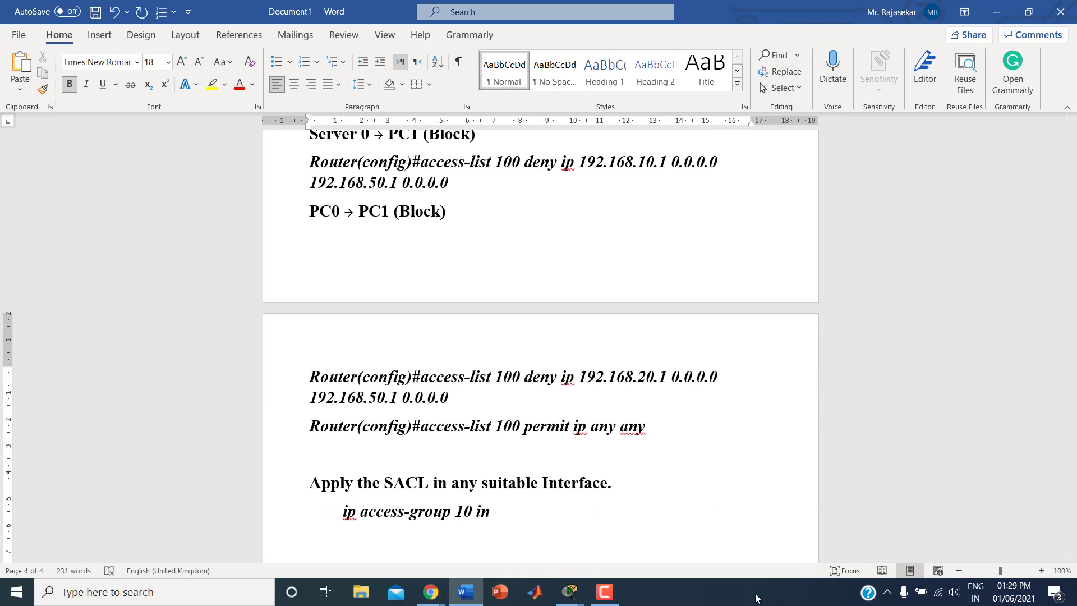
pyautogui.write('7.')
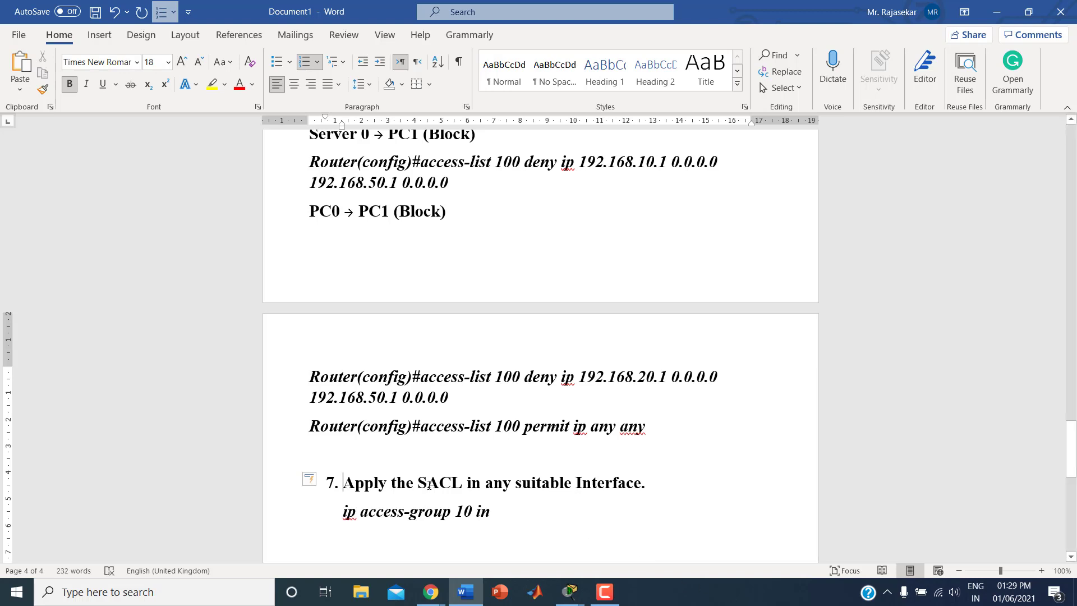
# Change SACL to EACL in heading 7 and delete the ip access-group 10 in line beneath it
pyautogui.click(429, 486)
pyautogui.press('BackSpace')
pyautogui.write('E')
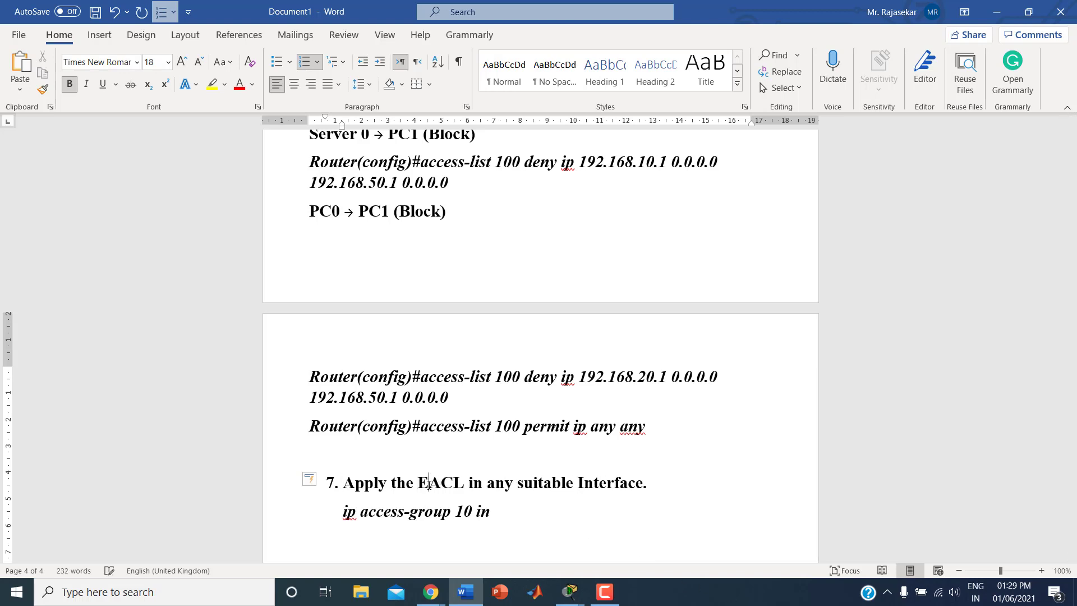
pyautogui.scroll(-3, 546, 464)
pyautogui.click(505, 381)
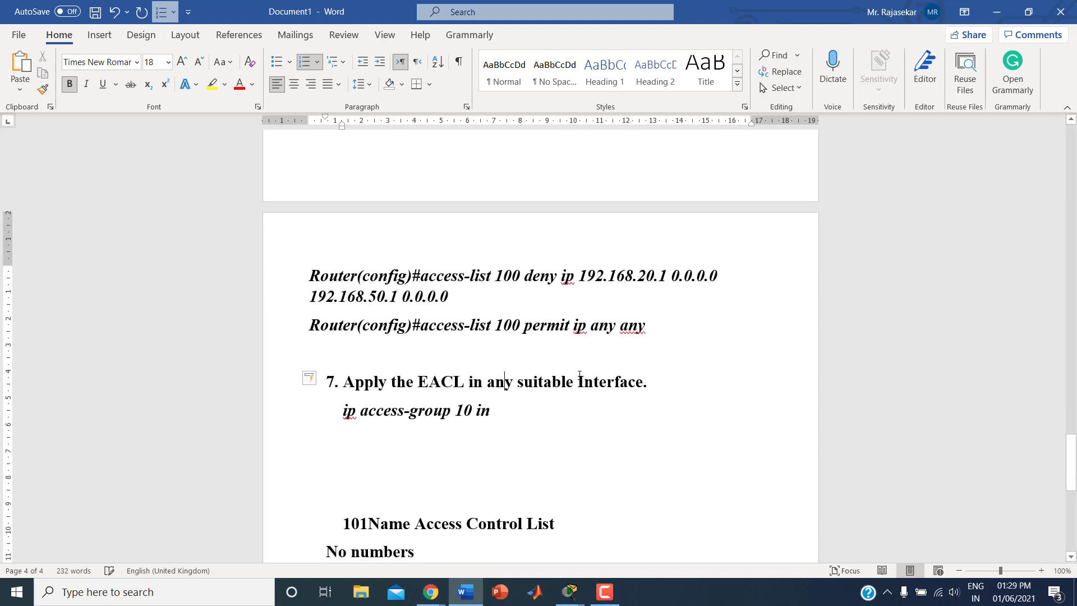
pyautogui.moveTo(283, 415); pyautogui.dragTo(283, 448)
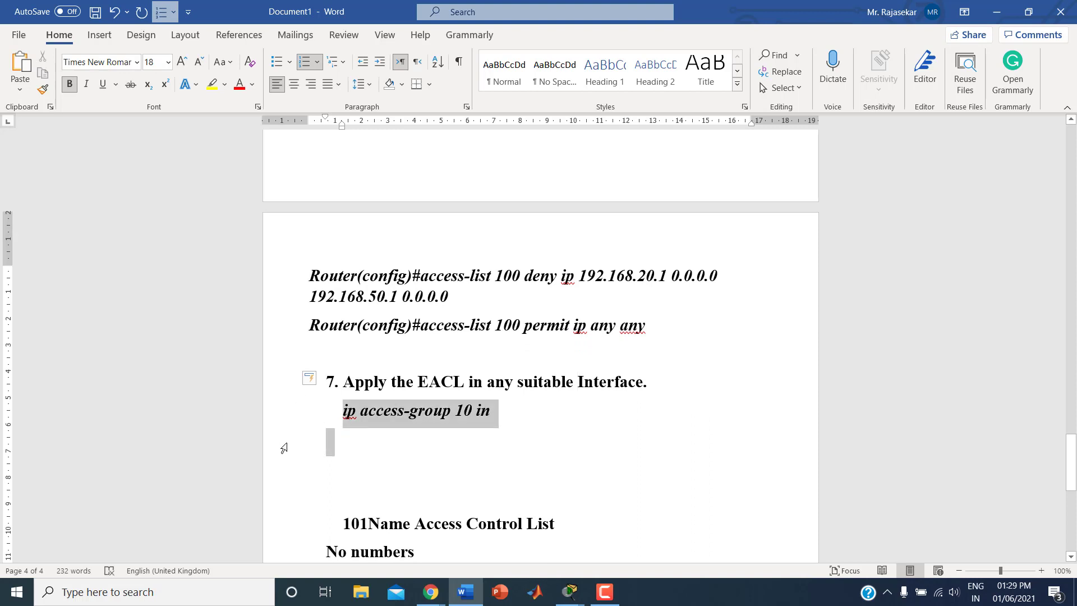
pyautogui.press('Delete')
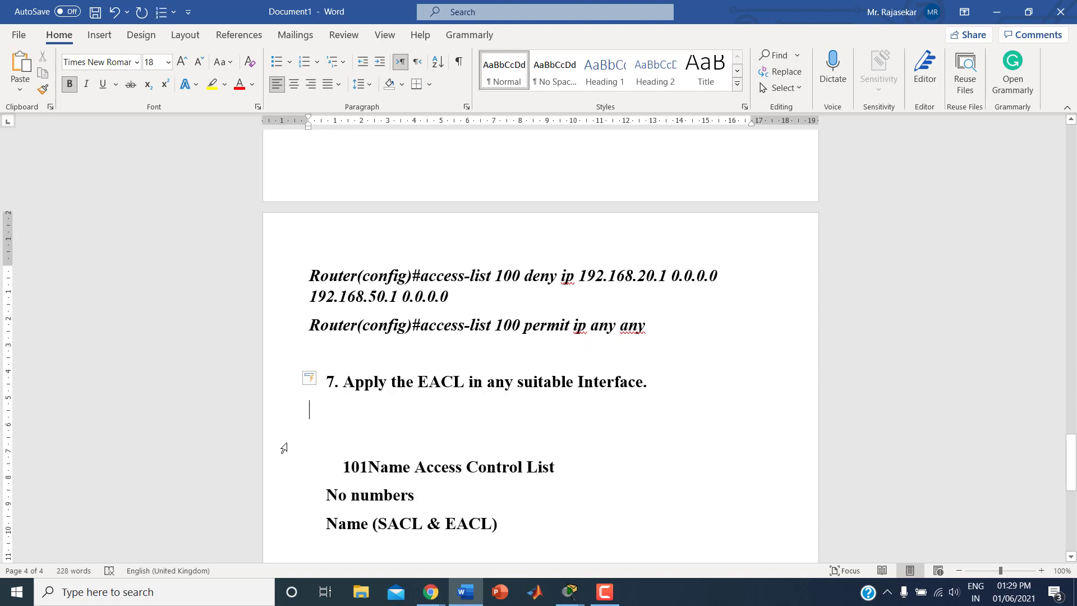
# Switch to the Packet Tracer topology and examine the port labels on the serial link between Router0 and Router3
pyautogui.moveTo(571, 592)
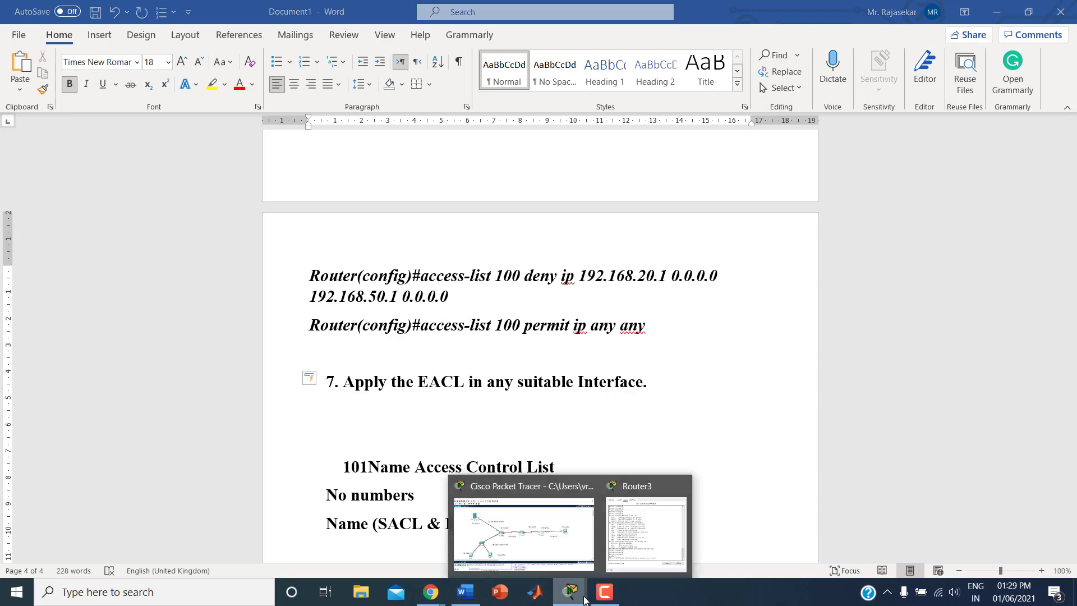
pyautogui.click(621, 558)
pyautogui.click(555, 87)
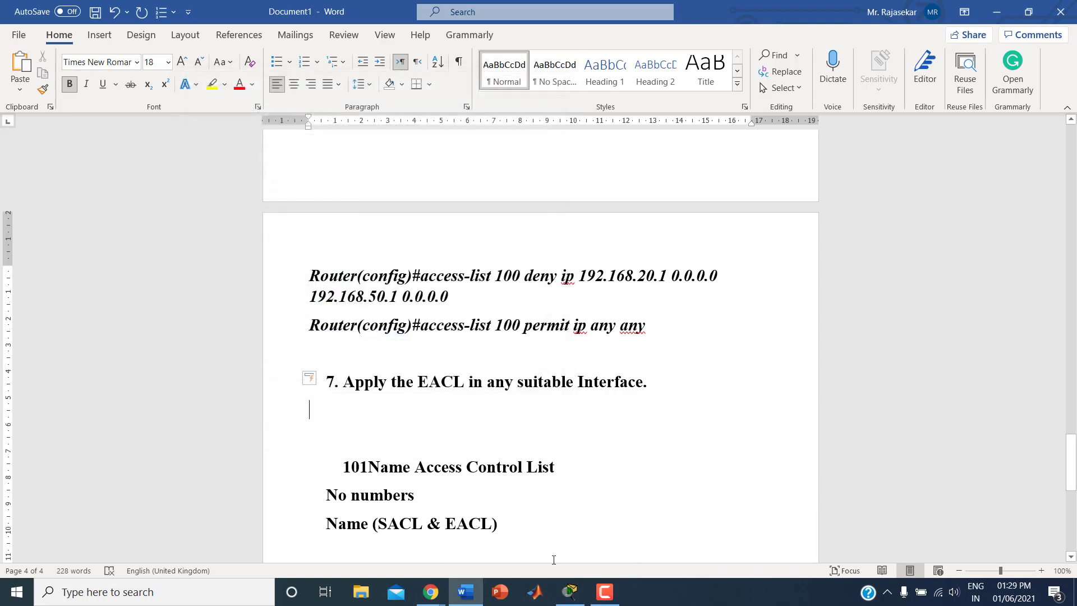
pyautogui.click(571, 597)
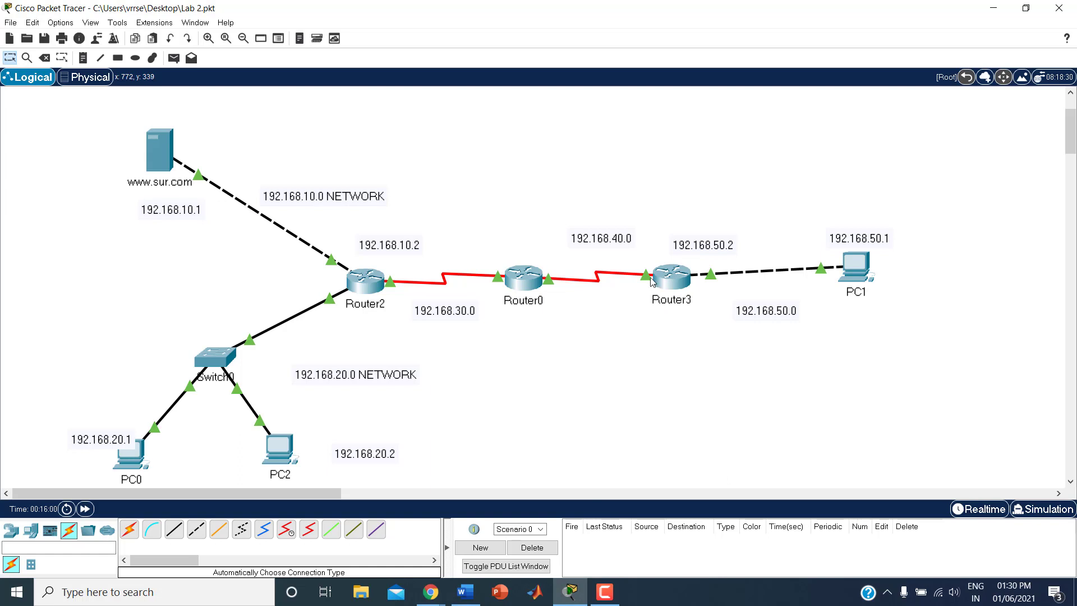
pyautogui.moveTo(646, 279)
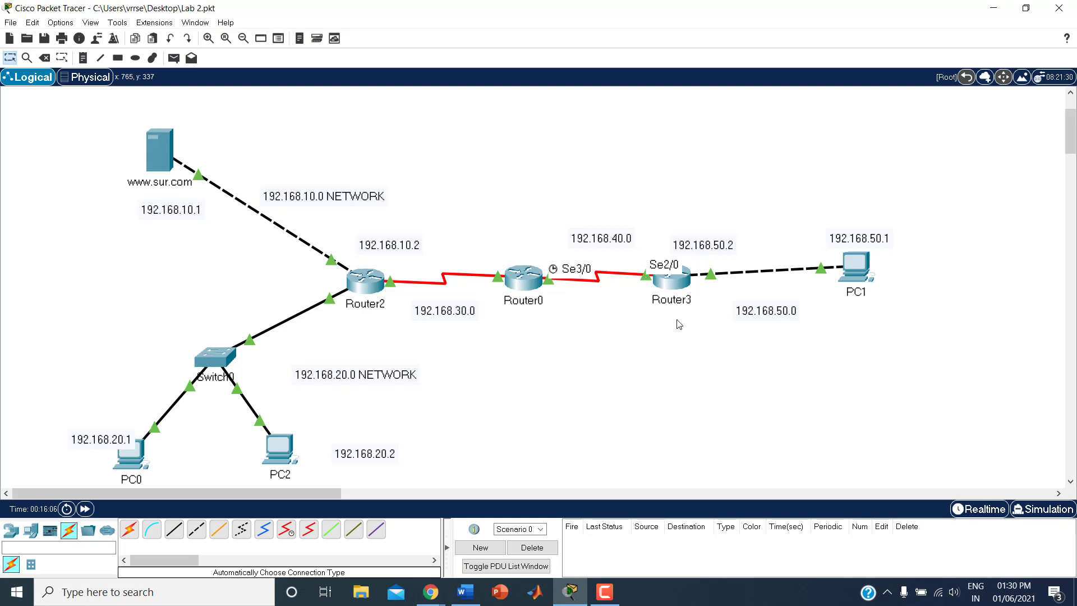
# Open Router3, select its Serial2/0 interface for configuration, and return to the command line in interface configuration mode
pyautogui.click(674, 281)
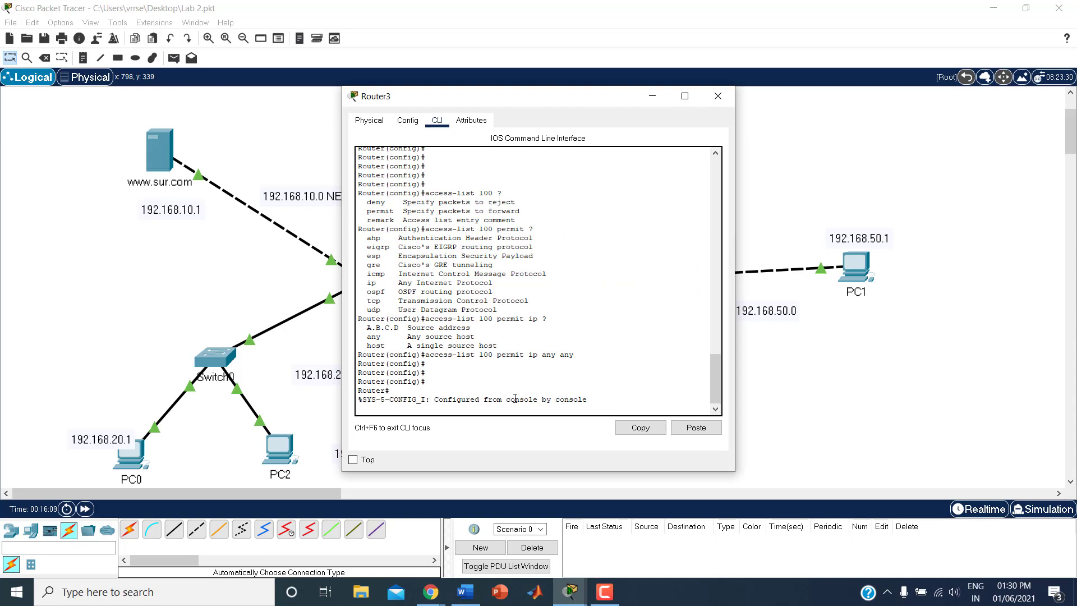
pyautogui.press('Return')
pyautogui.press('Return')
pyautogui.press('Return')
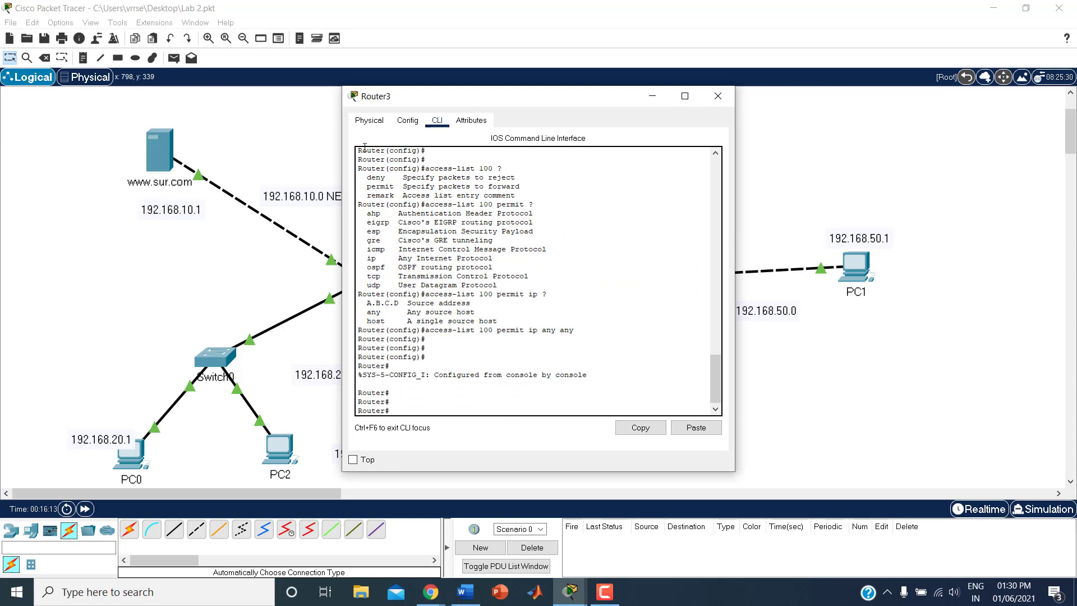
pyautogui.click(406, 122)
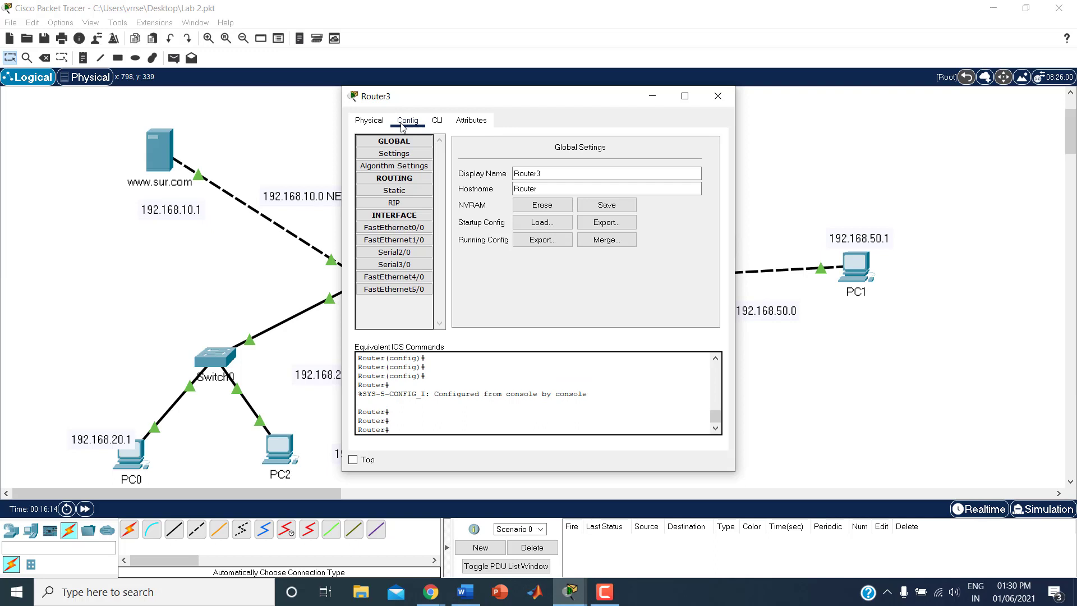
pyautogui.click(408, 254)
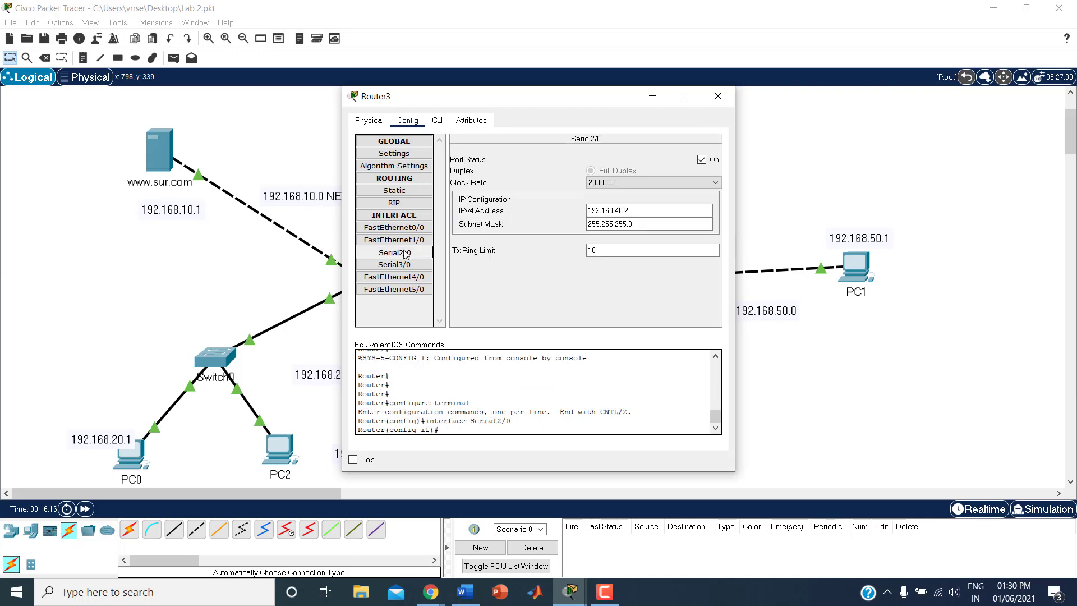
pyautogui.click(437, 120)
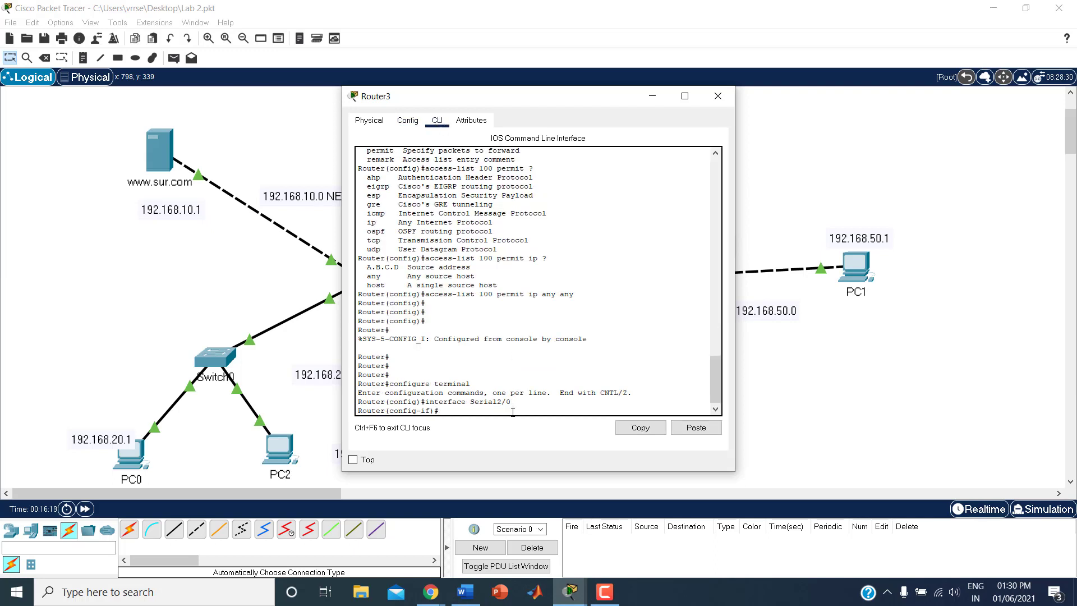
# Apply access list 100 inbound on Router3's Serial2/0 interface with the command ip access-group 100 in
pyautogui.press('Return')
pyautogui.press('Return')
pyautogui.press('Return')
pyautogui.press('Return')
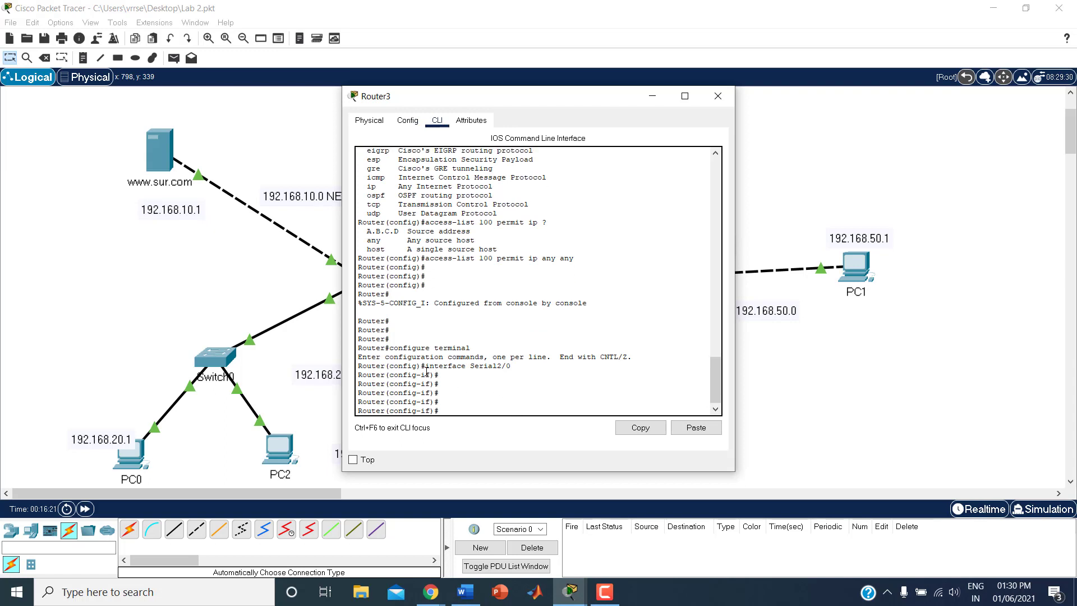
pyautogui.moveTo(423, 368); pyautogui.dragTo(513, 367)
pyautogui.click(538, 404)
pyautogui.moveTo(531, 101); pyautogui.dragTo(521, 94)
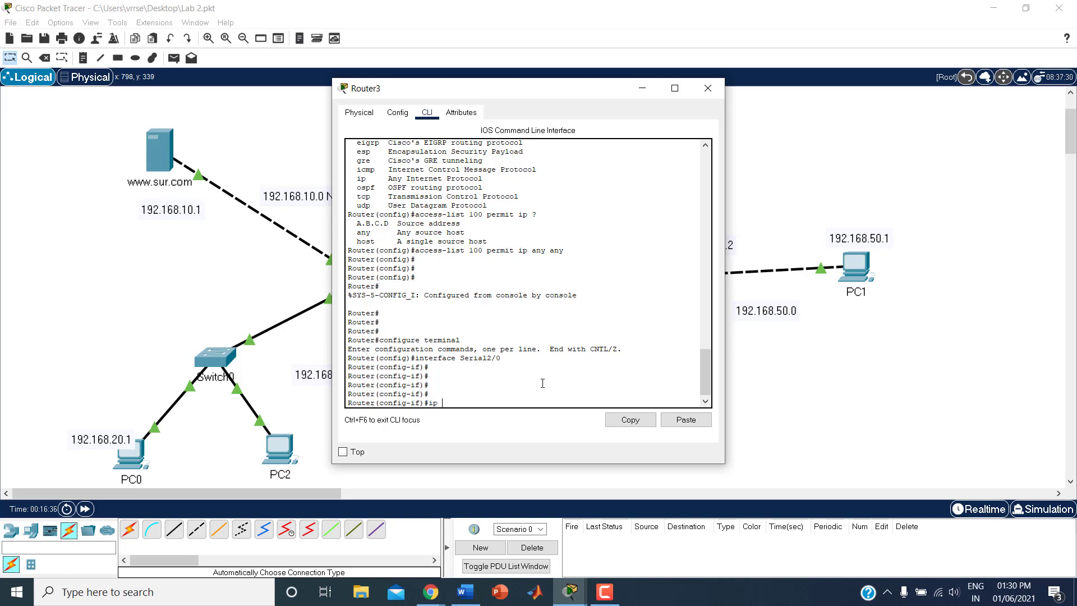
pyautogui.write('ess-group 100 in')
pyautogui.press('Return')
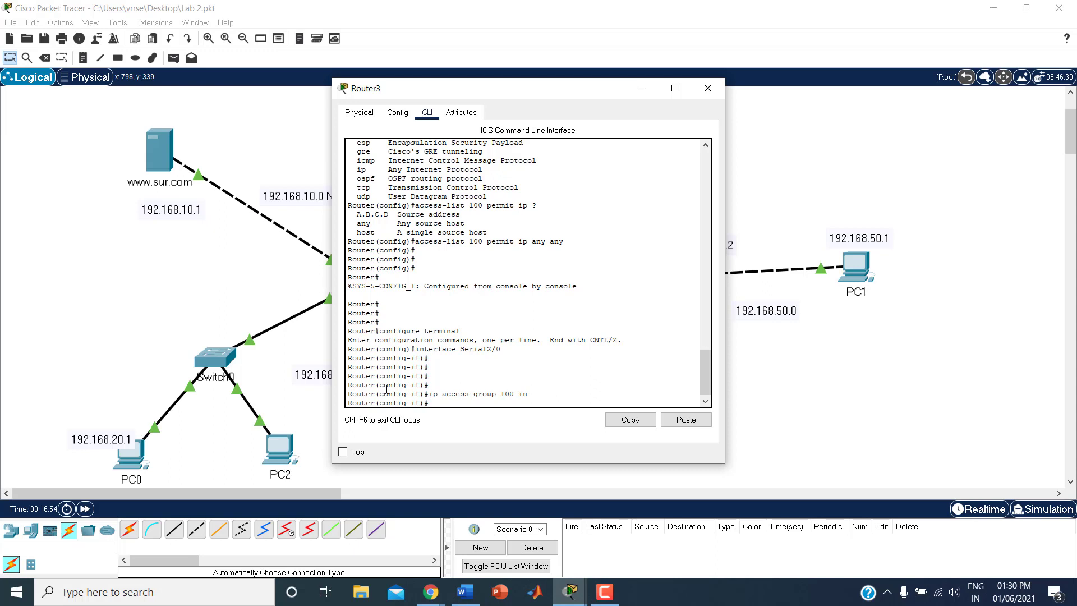
# Try to copy the lines from interface Serial2/0 through ip access-group 100 in and paste them under heading 7 in Word
pyautogui.moveTo(506, 390); pyautogui.dragTo(532, 394)
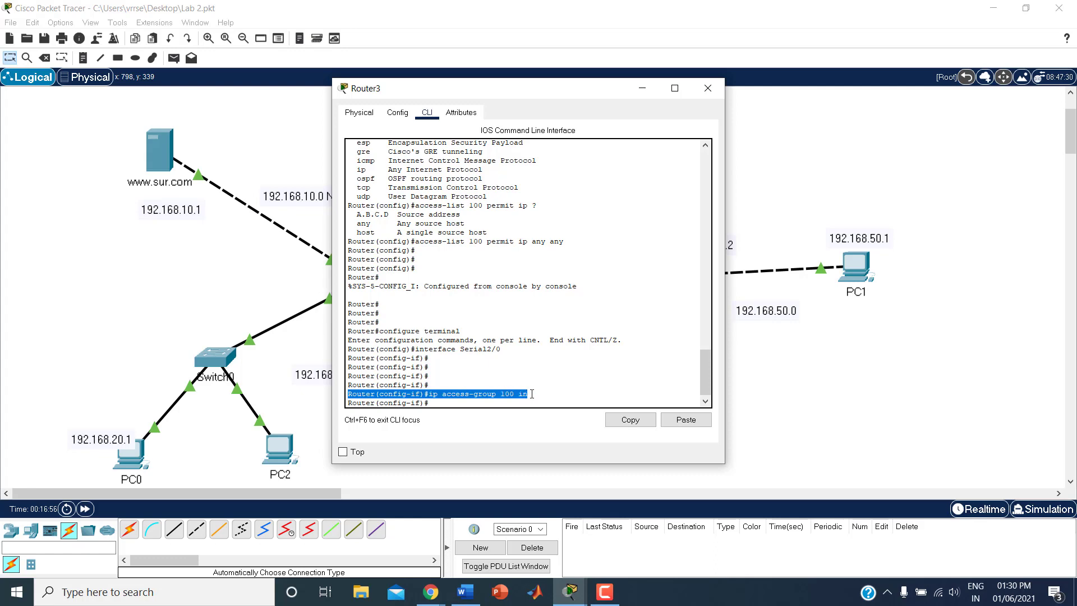
pyautogui.moveTo(349, 348); pyautogui.dragTo(527, 392)
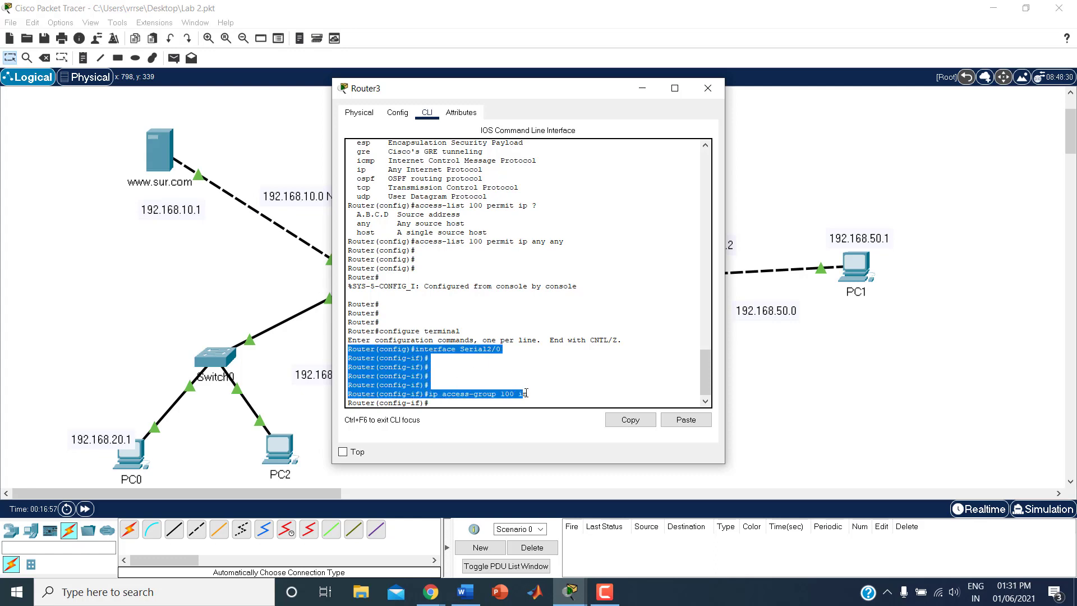
pyautogui.hotkey('ctrl', 'c')
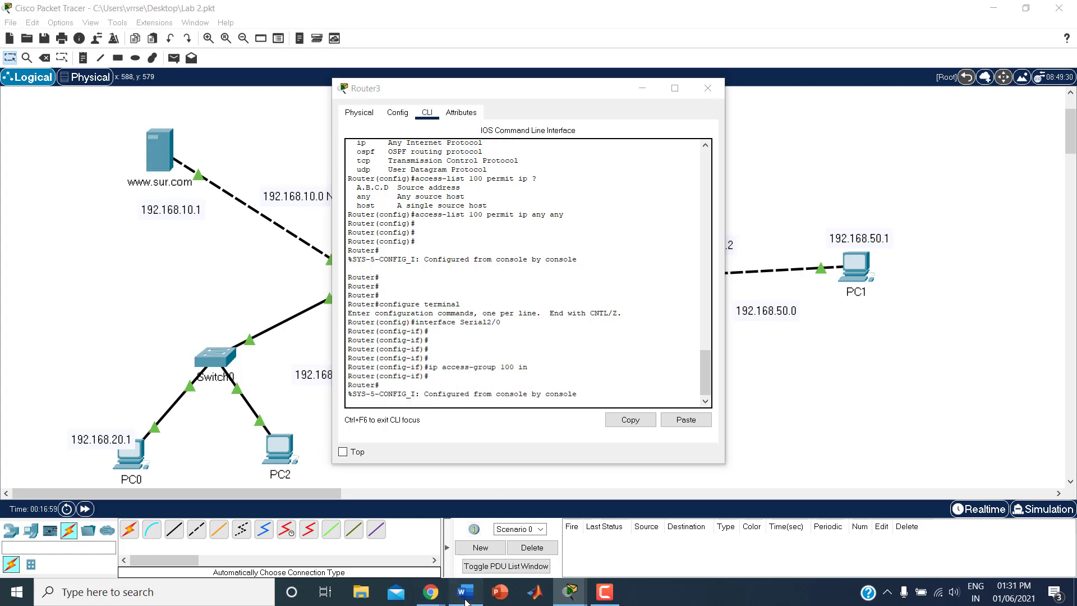
pyautogui.click(466, 592)
pyautogui.hotkey('ctrl', 'v')
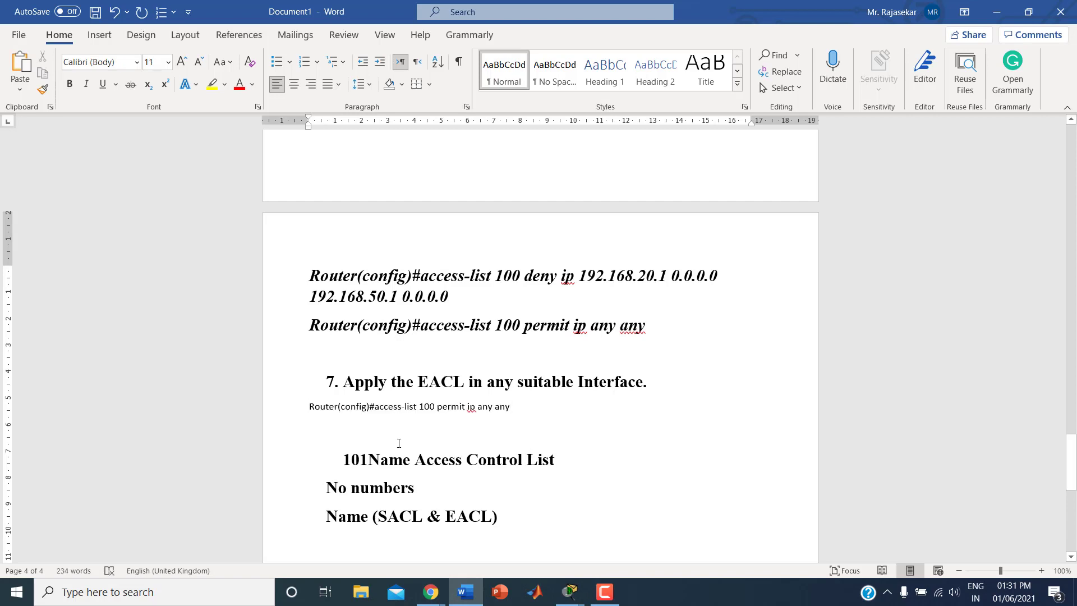
# Copy Router3's lines from interface Serial2/0 through ip access-group 100 in and paste them over the permit line under heading 7 in Word
pyautogui.moveTo(570, 592)
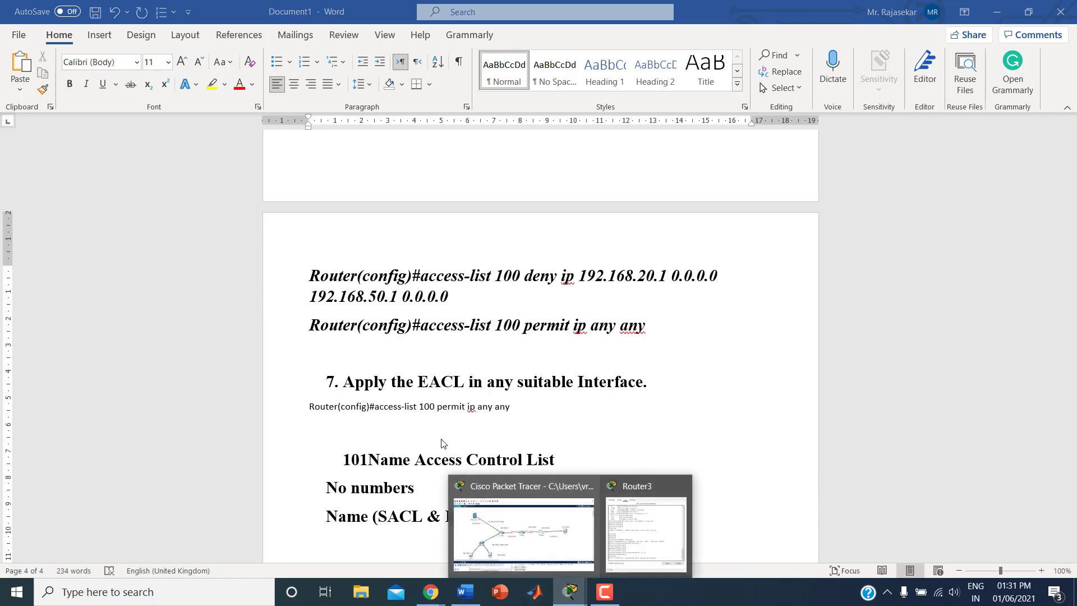
pyautogui.click(646, 525)
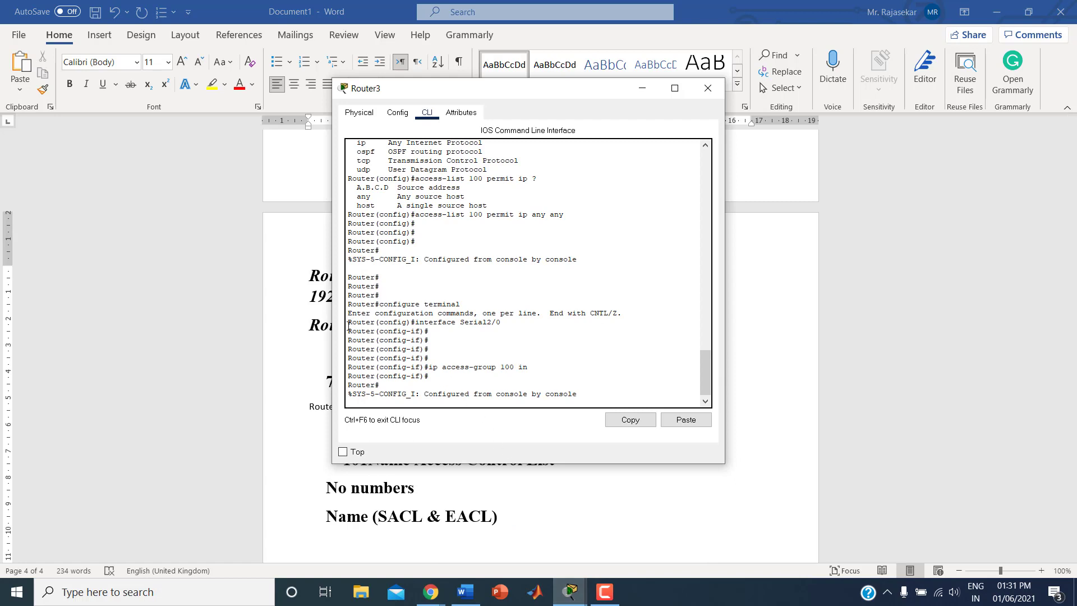
pyautogui.moveTo(348, 323); pyautogui.dragTo(554, 366)
pyautogui.click(628, 420)
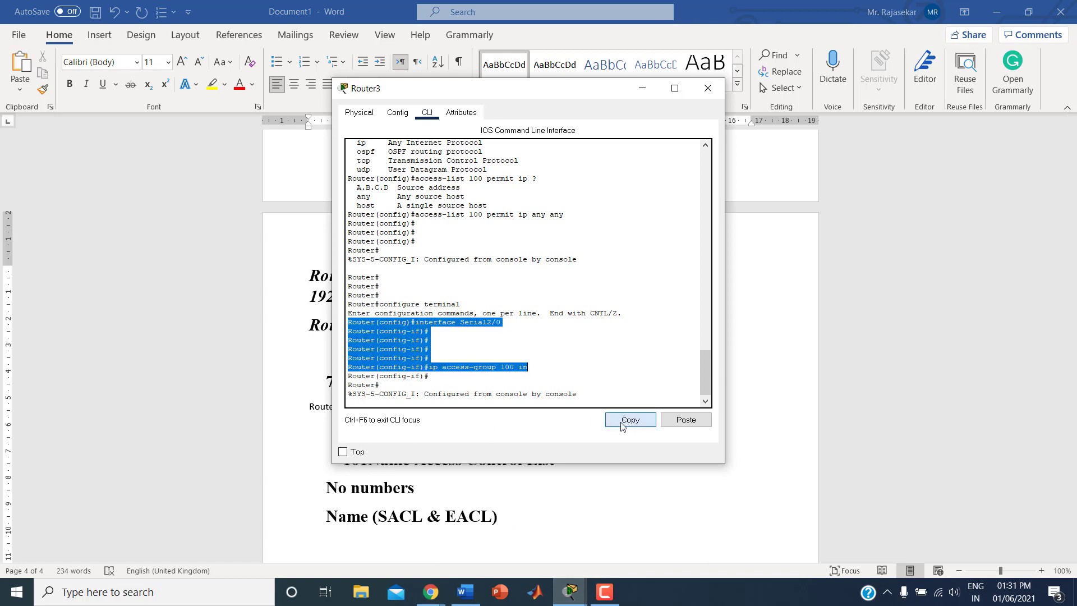
pyautogui.click(465, 592)
pyautogui.click(290, 406)
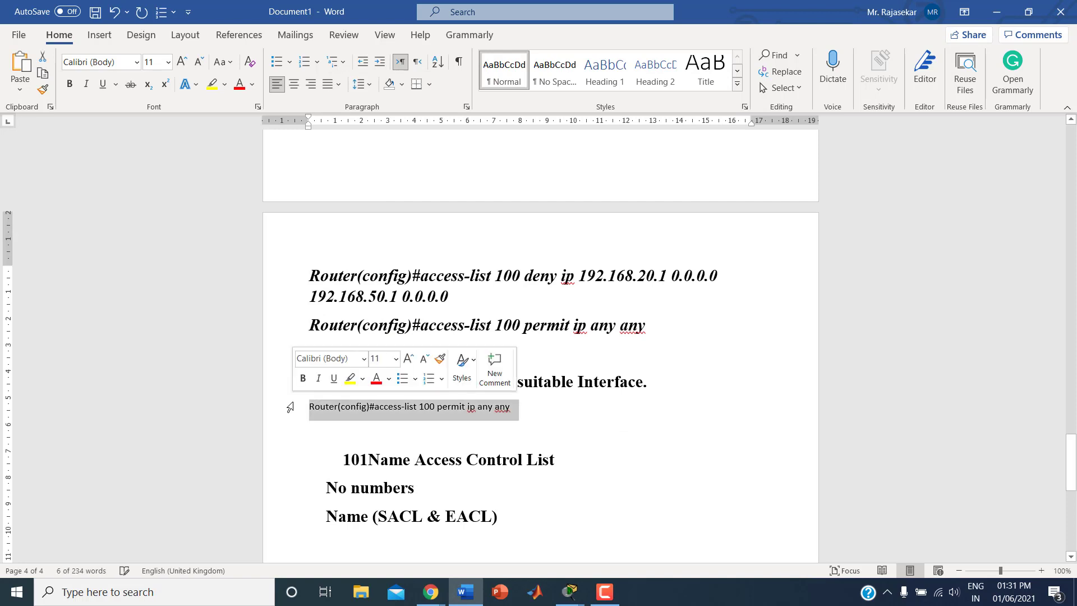
pyautogui.hotkey('ctrl', 'v')
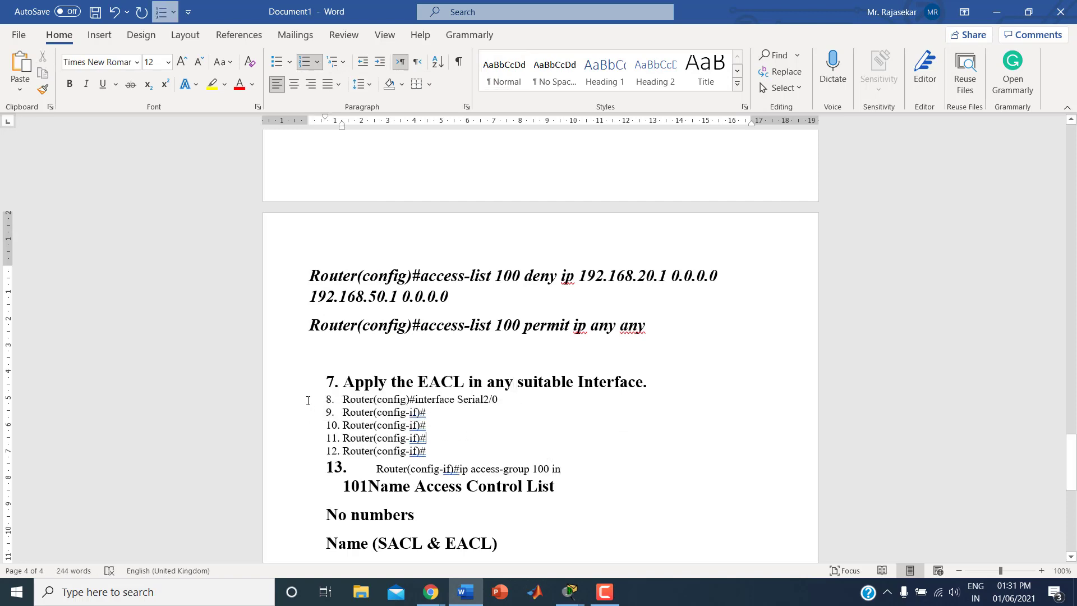
# Delete the empty Router(config-if)# lines from the pasted text and remove the list number from the ip access-group 100 in line
pyautogui.moveTo(350, 410); pyautogui.dragTo(513, 453)
pyautogui.press('BackSpace')
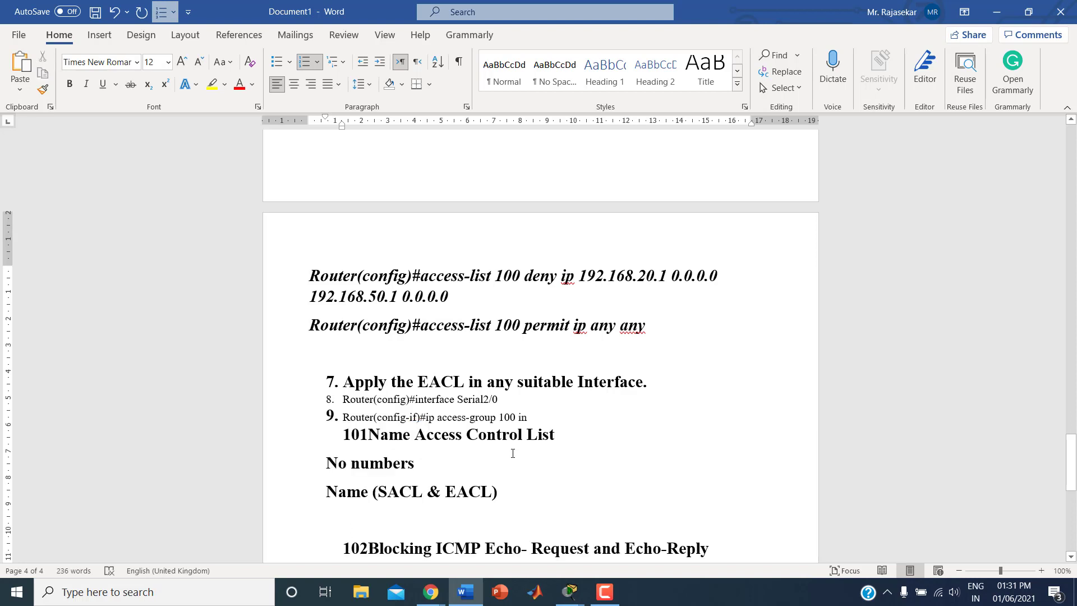
pyautogui.press('BackSpace')
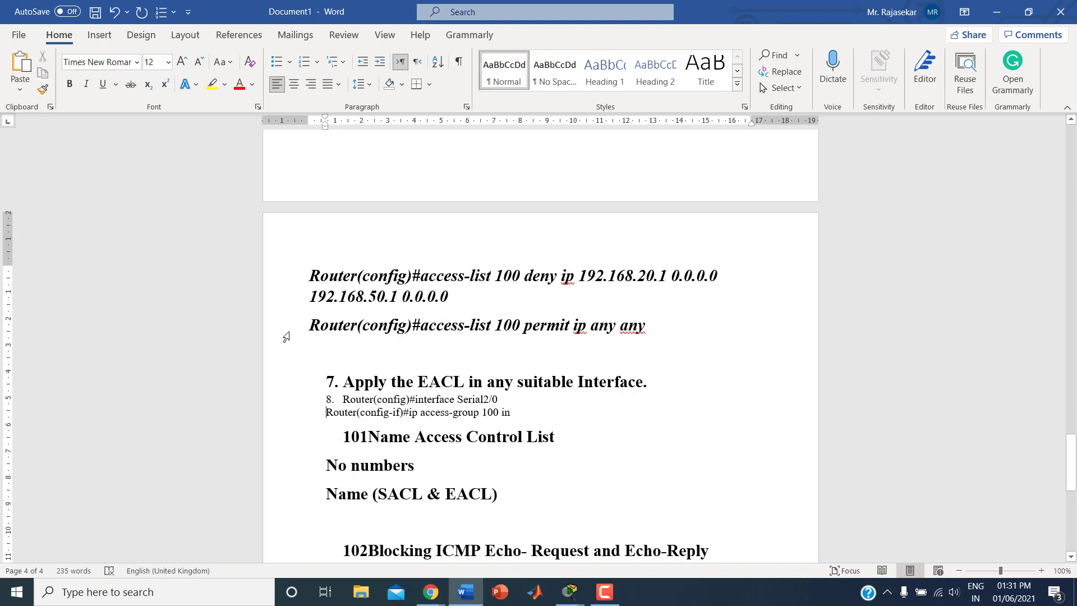
# Copy the access-list 100 permit line's formatting onto the ip access-group 100 in line and add two blank lines below it
pyautogui.click(286, 337)
pyautogui.click(43, 89)
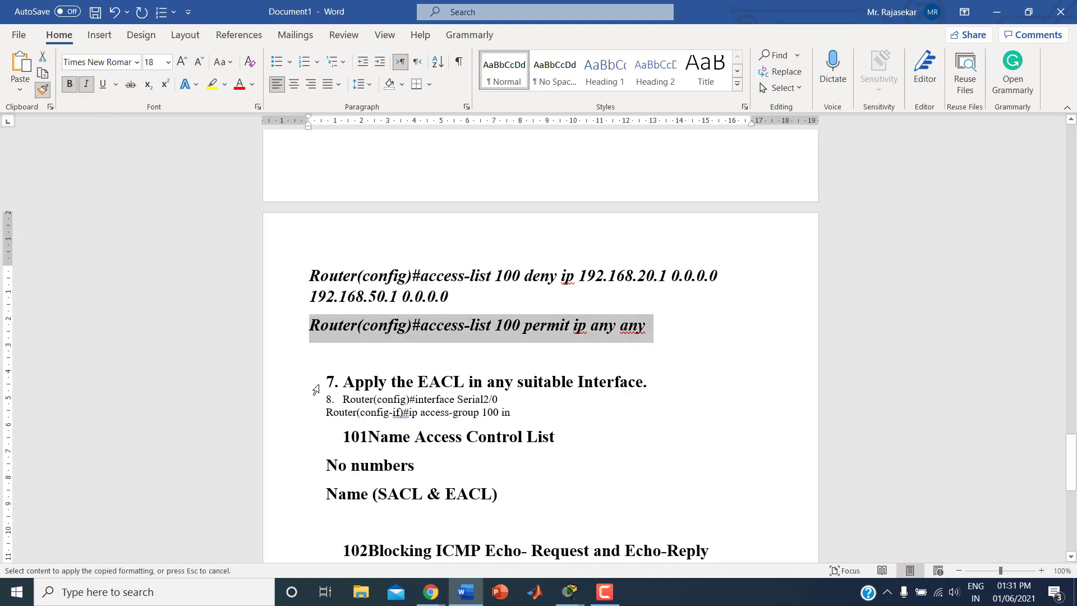
pyautogui.click(302, 416)
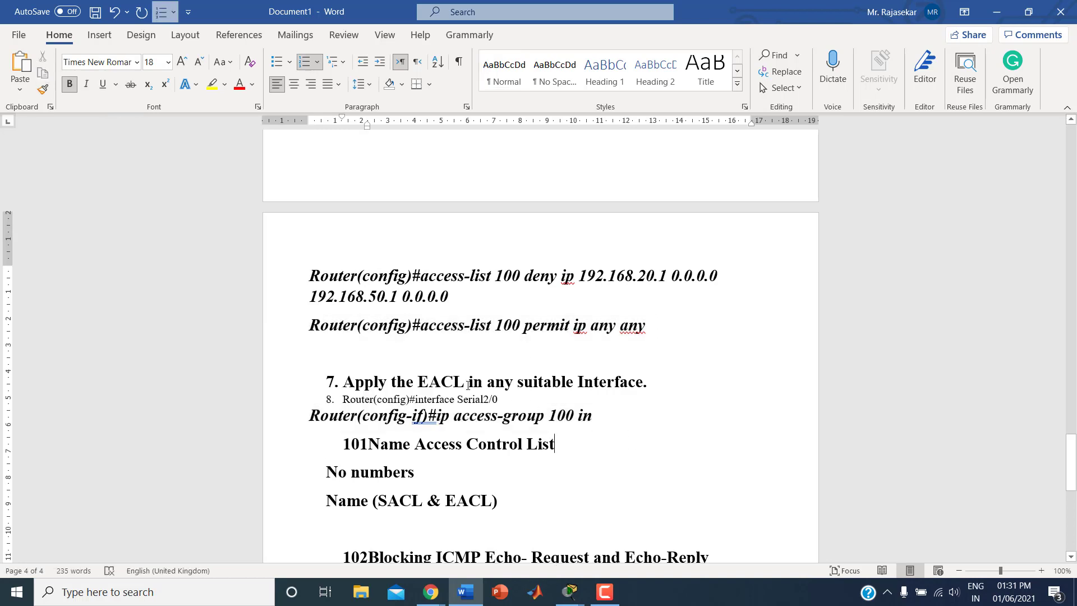
pyautogui.click(473, 401)
pyautogui.click(644, 428)
pyautogui.press('Return')
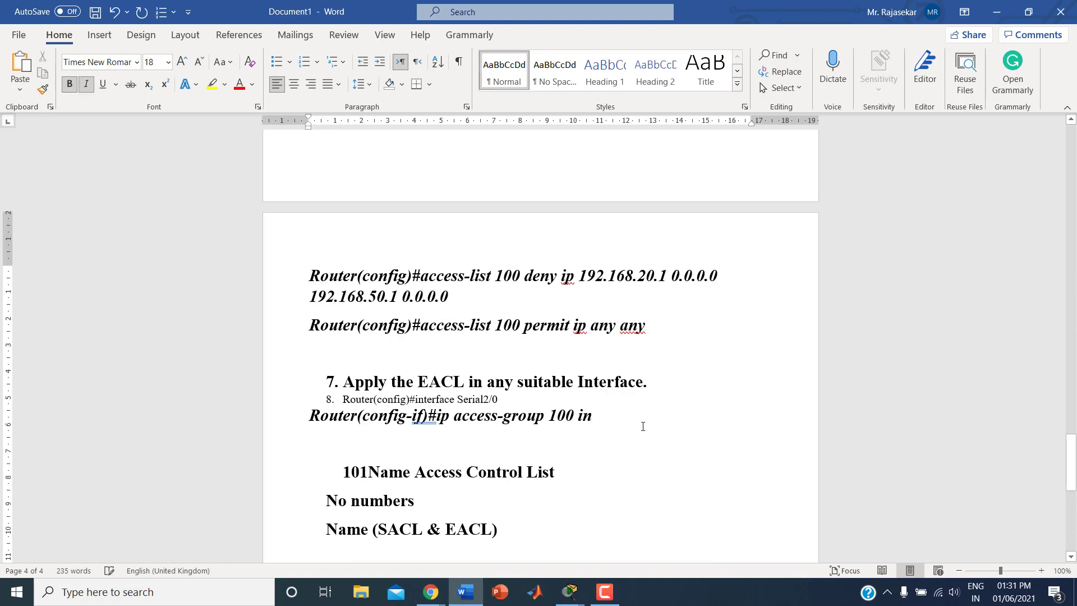
pyautogui.press('Return')
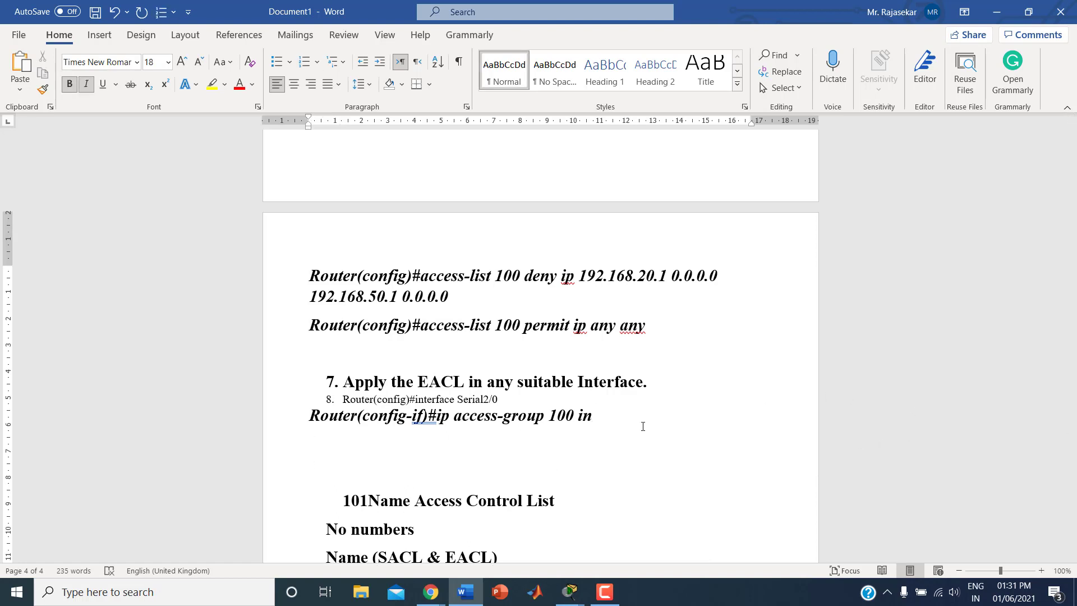
# Switch to the Packet Tracer topology, enter Simulation mode and filter the visible events to ICMP only
pyautogui.moveTo(569, 585)
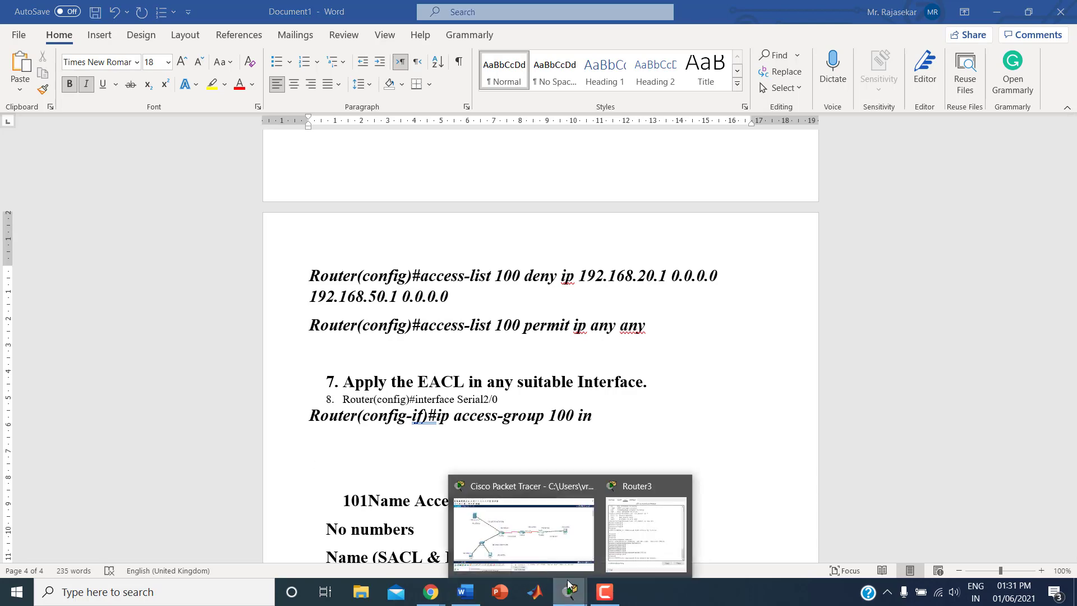
pyautogui.click(567, 559)
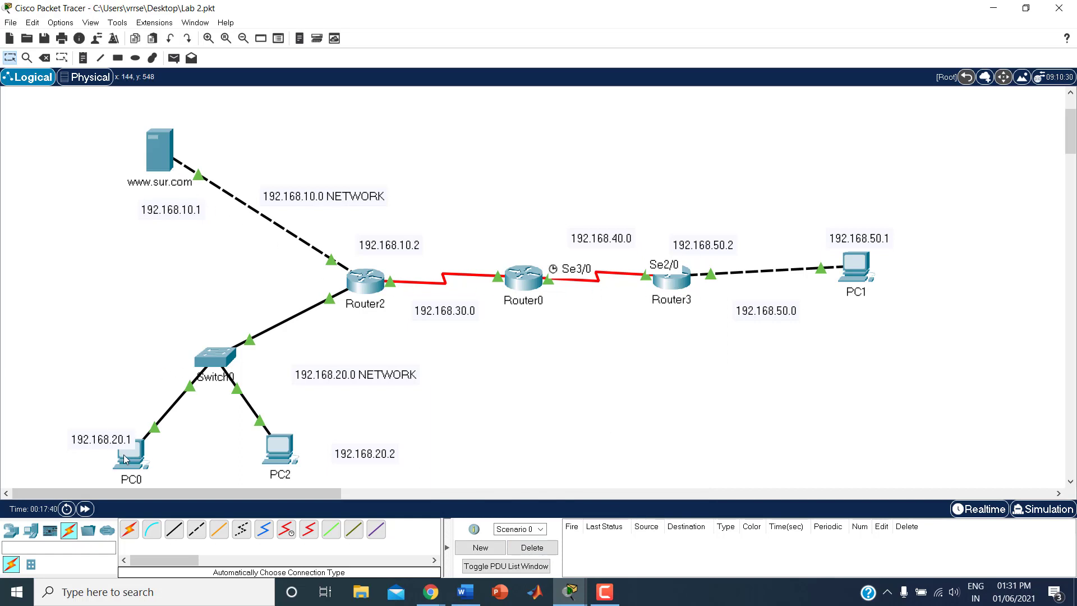
pyautogui.click(1034, 512)
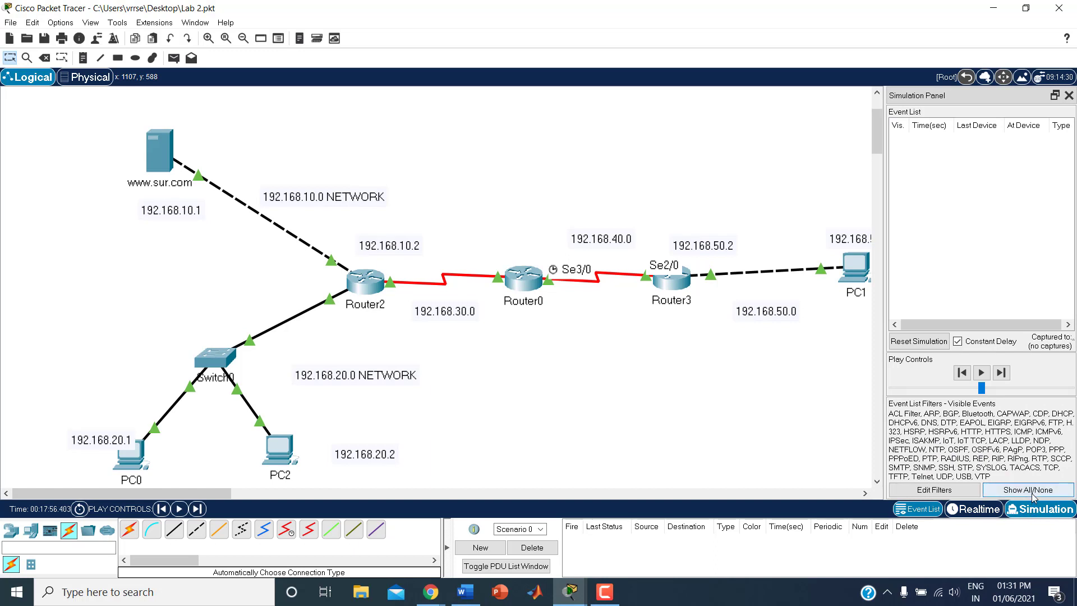
pyautogui.click(1033, 492)
pyautogui.click(933, 491)
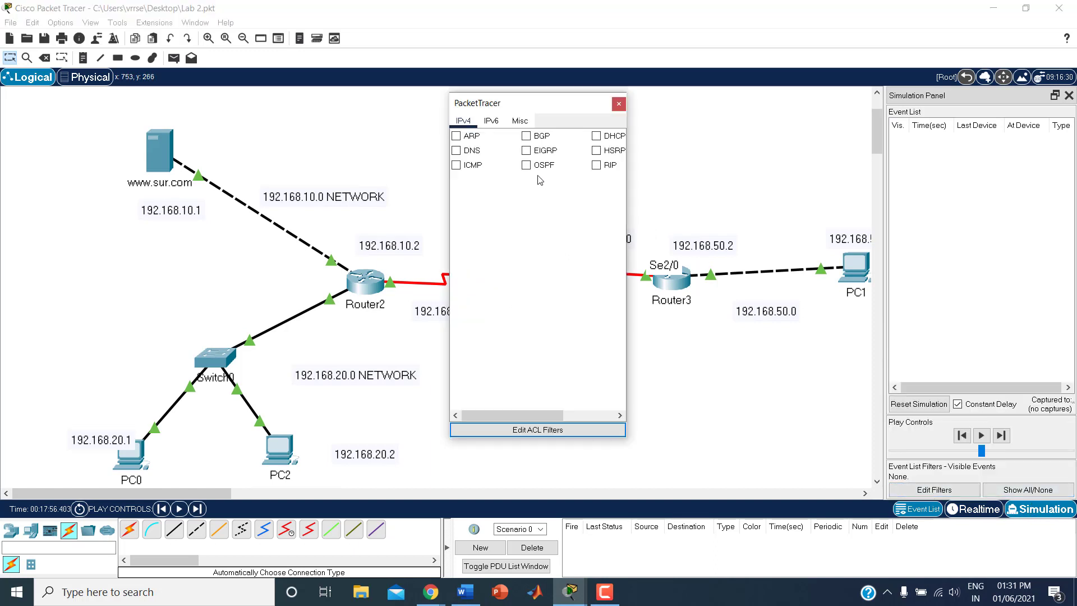
pyautogui.click(476, 164)
pyautogui.click(618, 103)
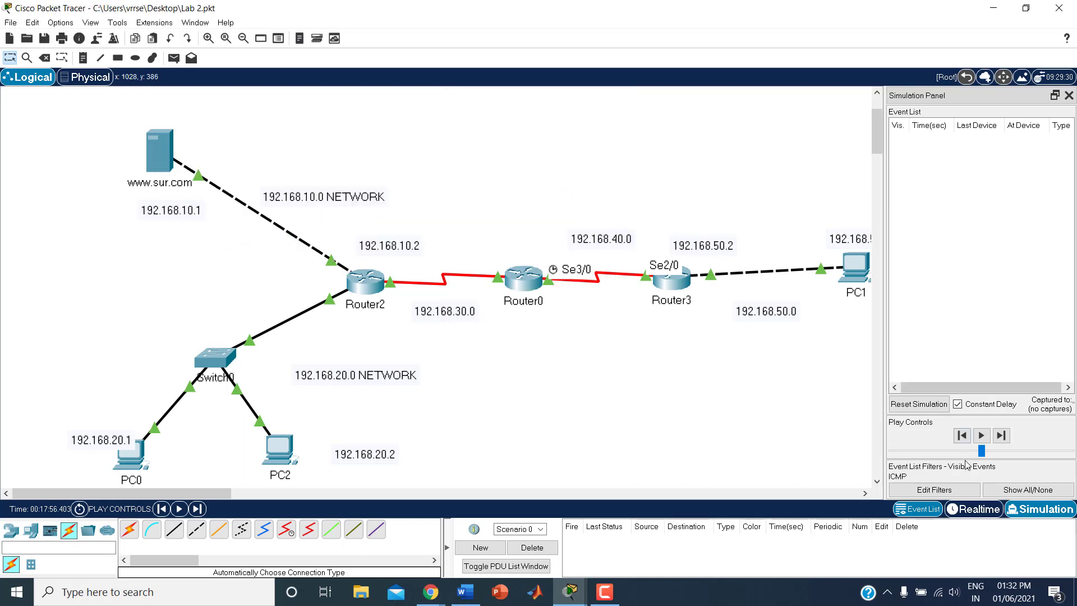
pyautogui.click(174, 58)
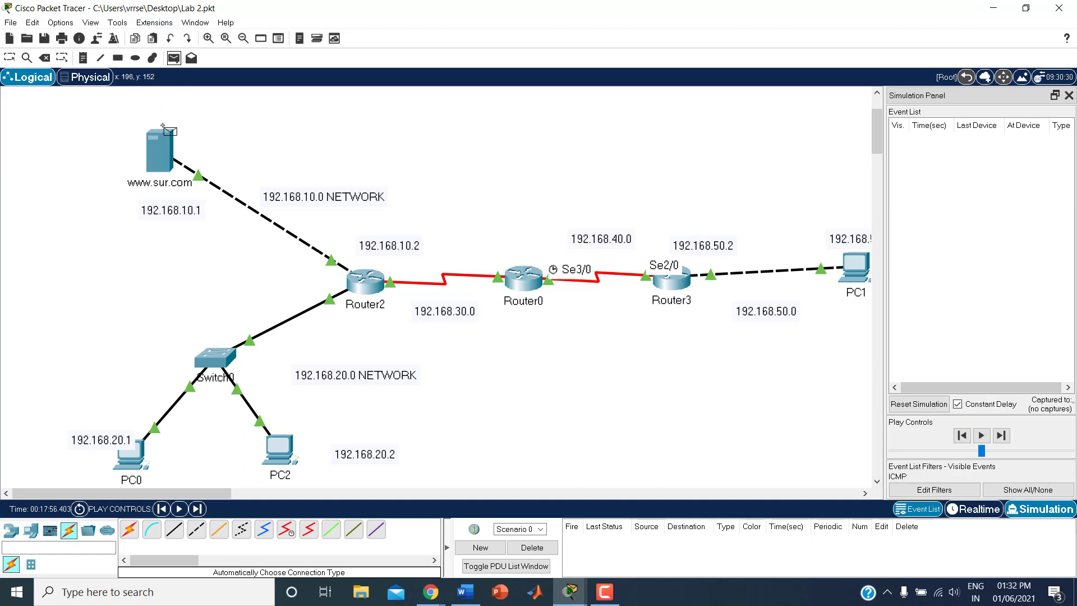
pyautogui.click(160, 145)
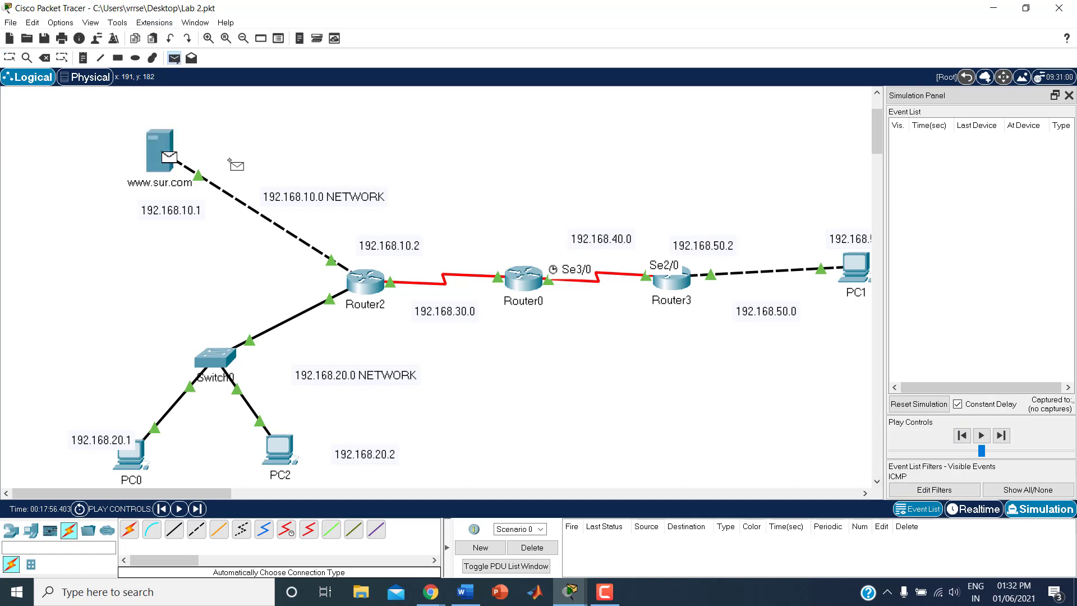
pyautogui.click(854, 269)
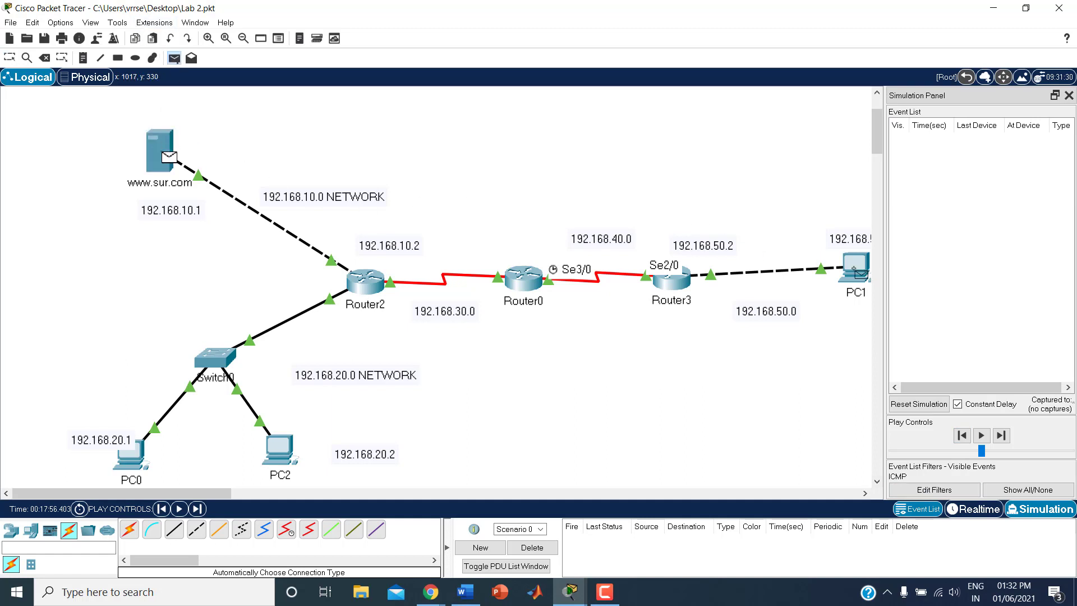
pyautogui.click(984, 438)
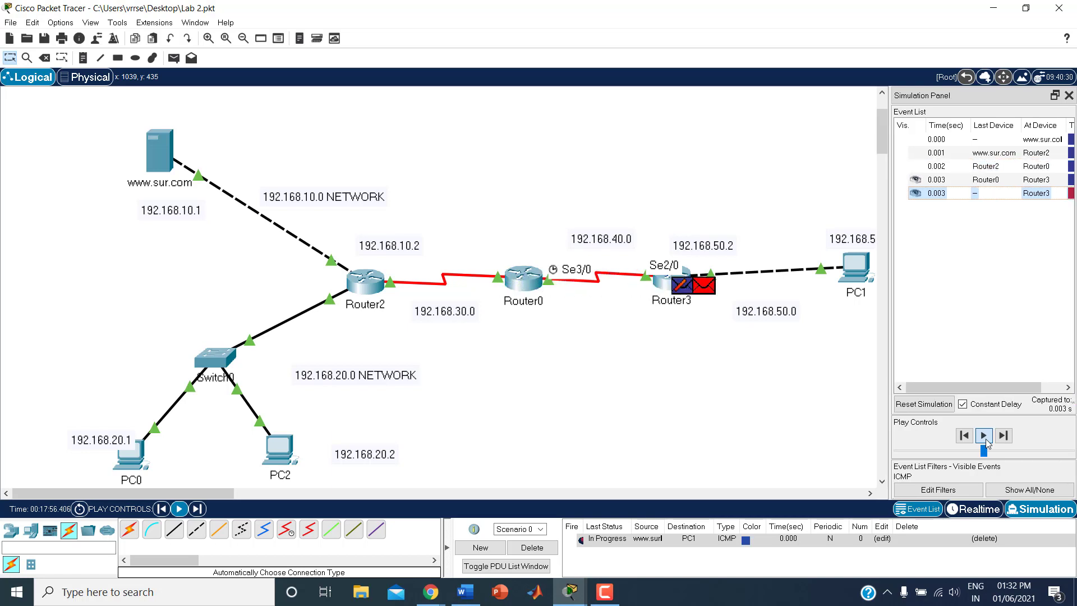
pyautogui.click(532, 547)
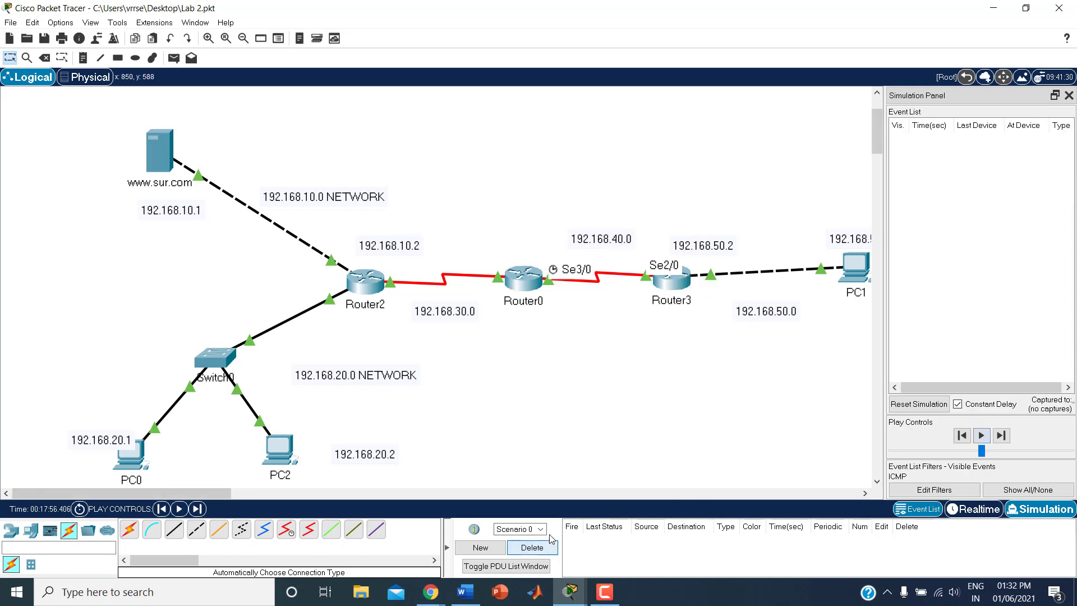
# Simulate a simple PDU from PC0 to PC1, and delete the scenario after the run
pyautogui.click(173, 58)
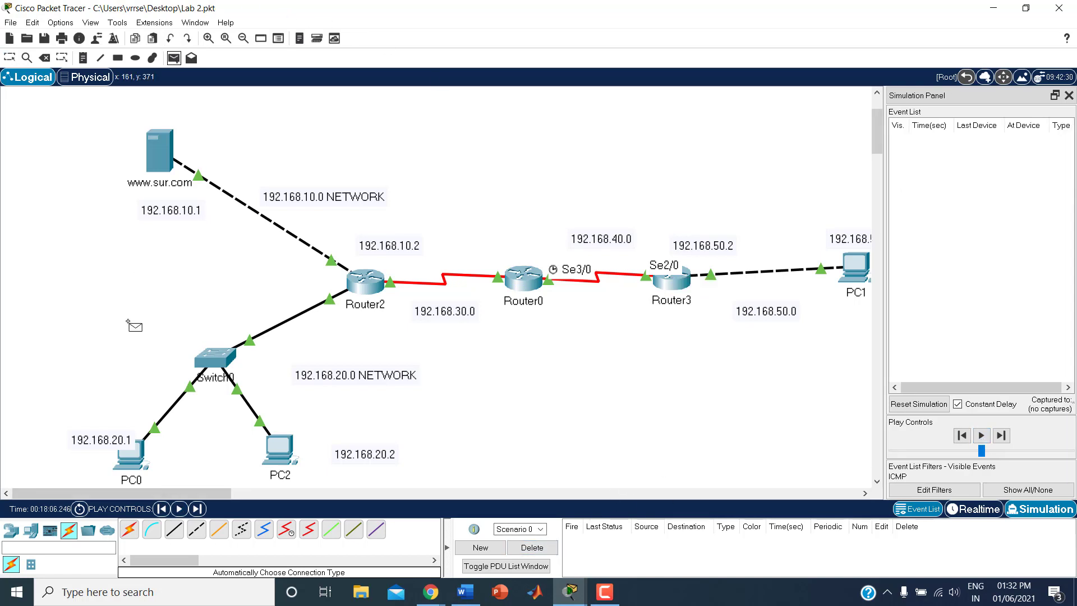
pyautogui.click(137, 454)
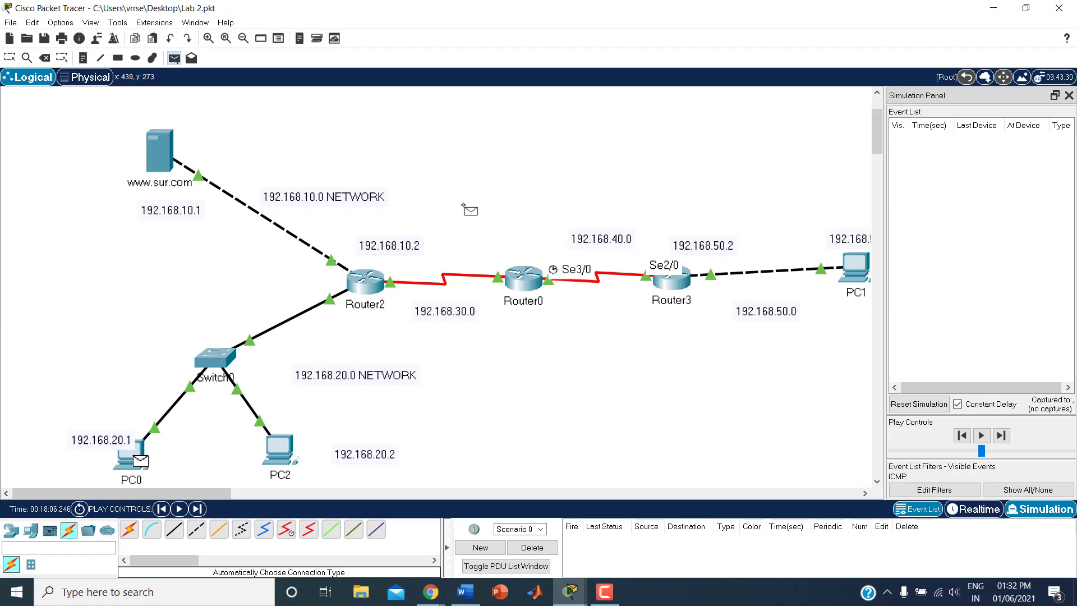
pyautogui.click(855, 267)
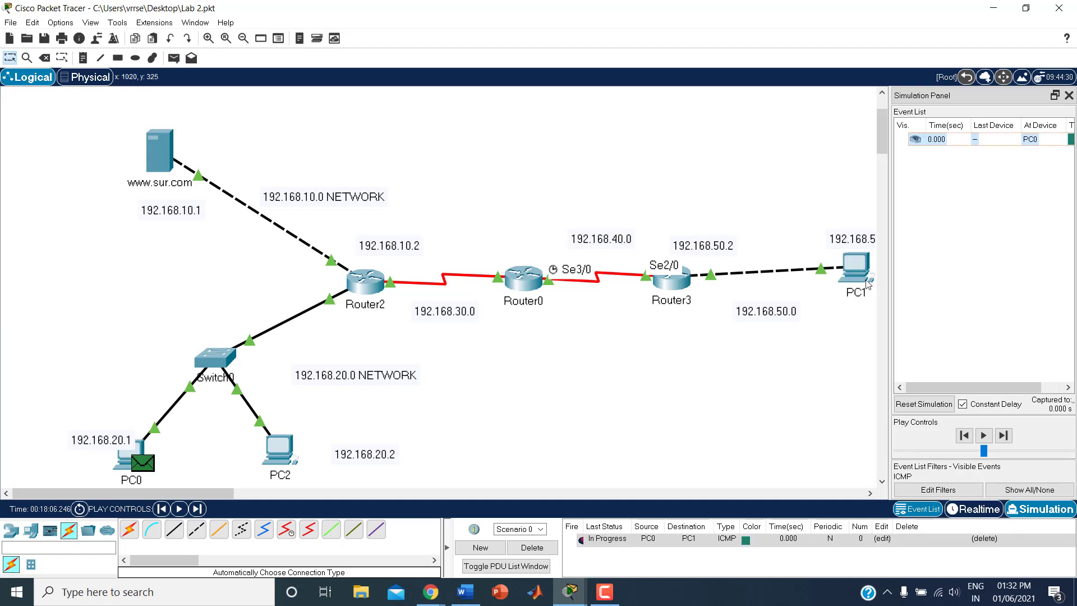
pyautogui.click(986, 436)
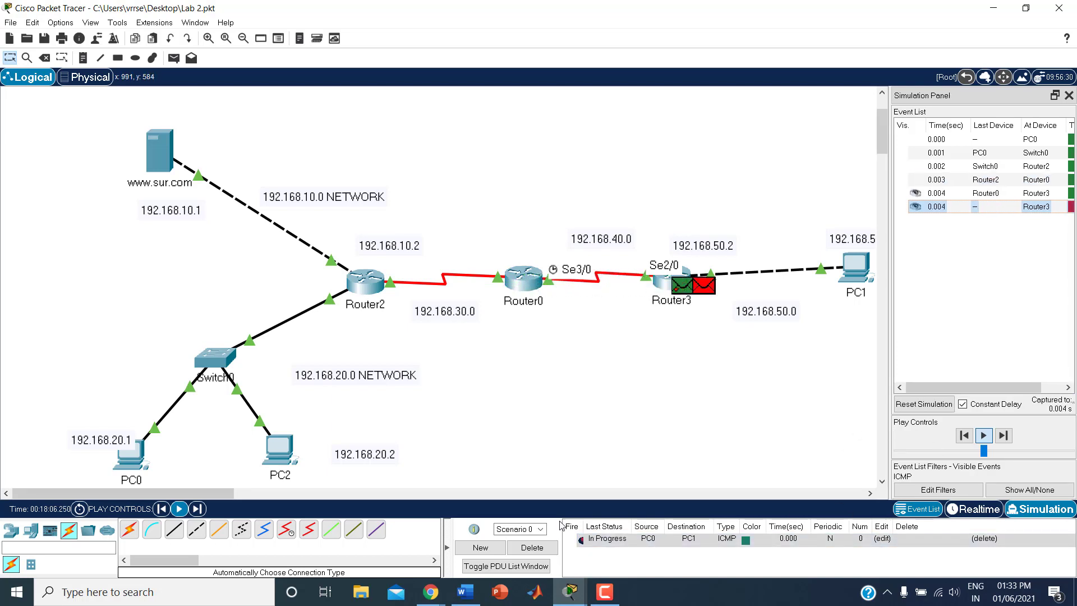
pyautogui.click(532, 548)
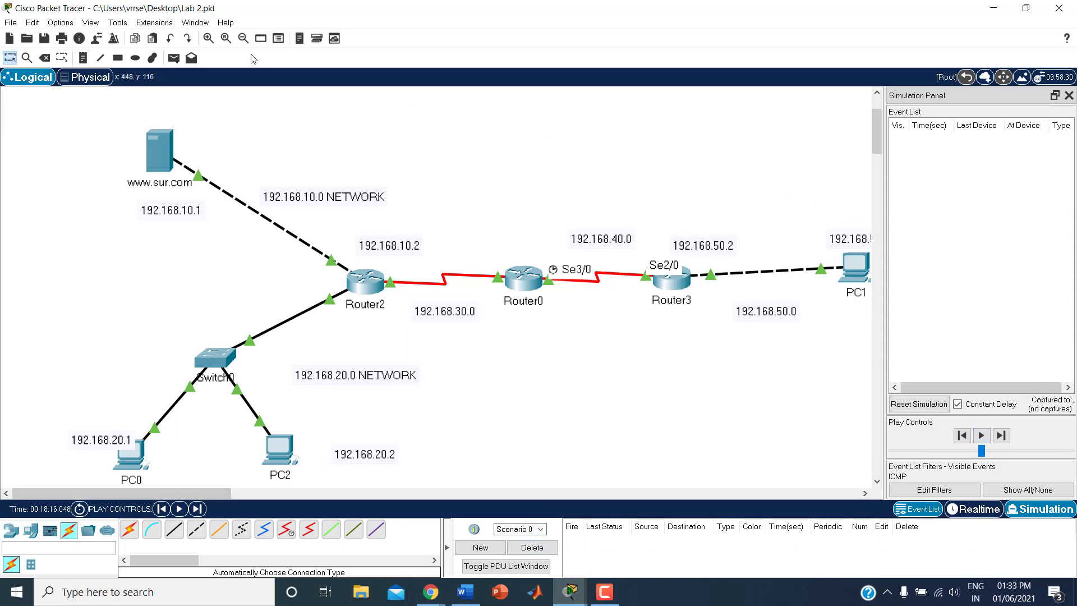
# Simulate a simple PDU from PC2 to PC1, and delete the scenario after the run
pyautogui.click(174, 58)
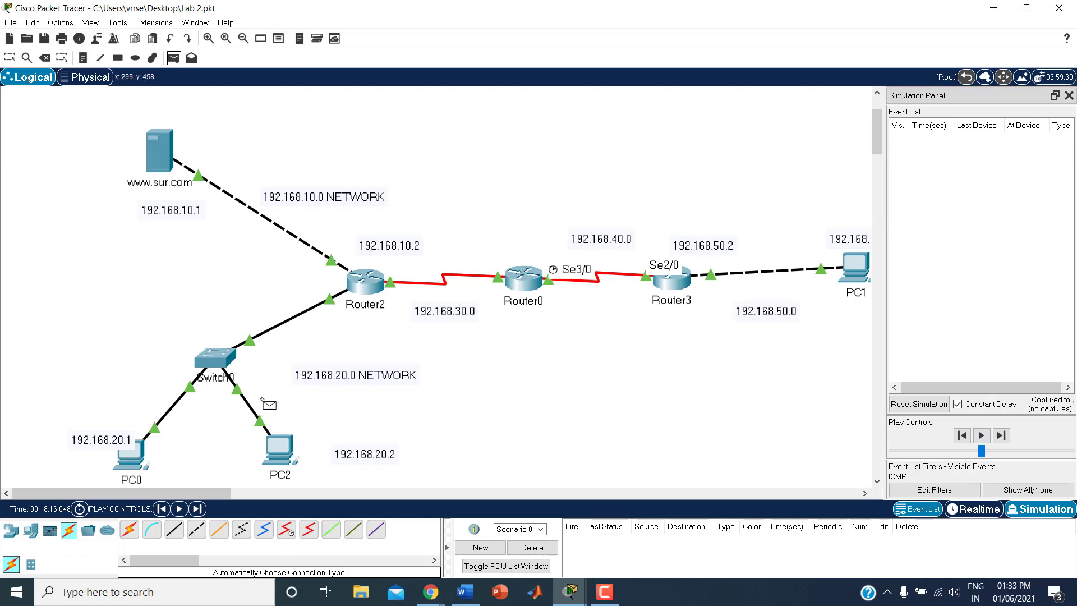
pyautogui.click(279, 449)
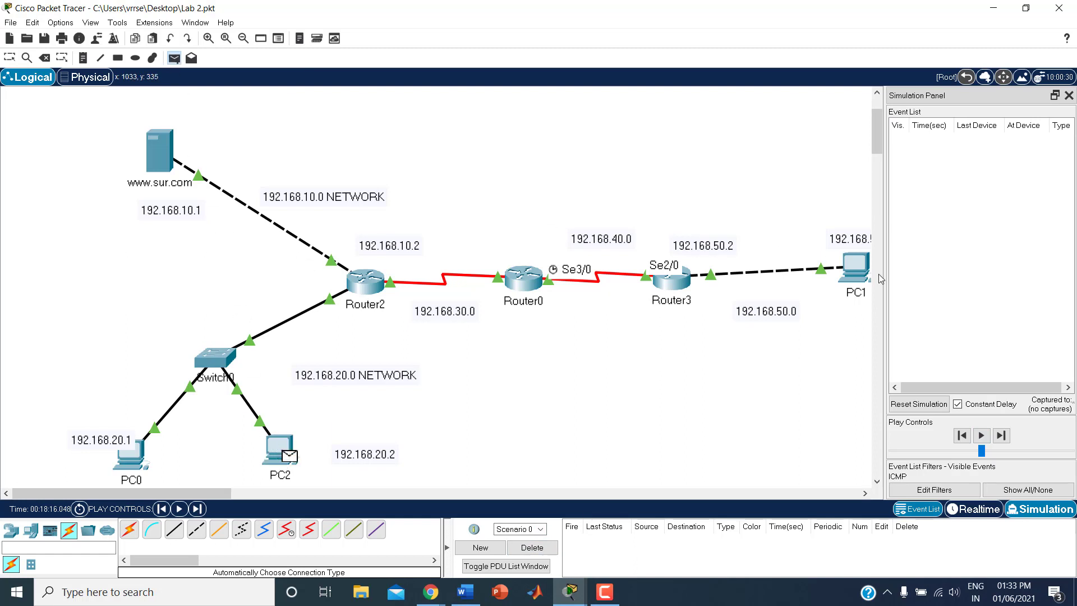
pyautogui.click(856, 266)
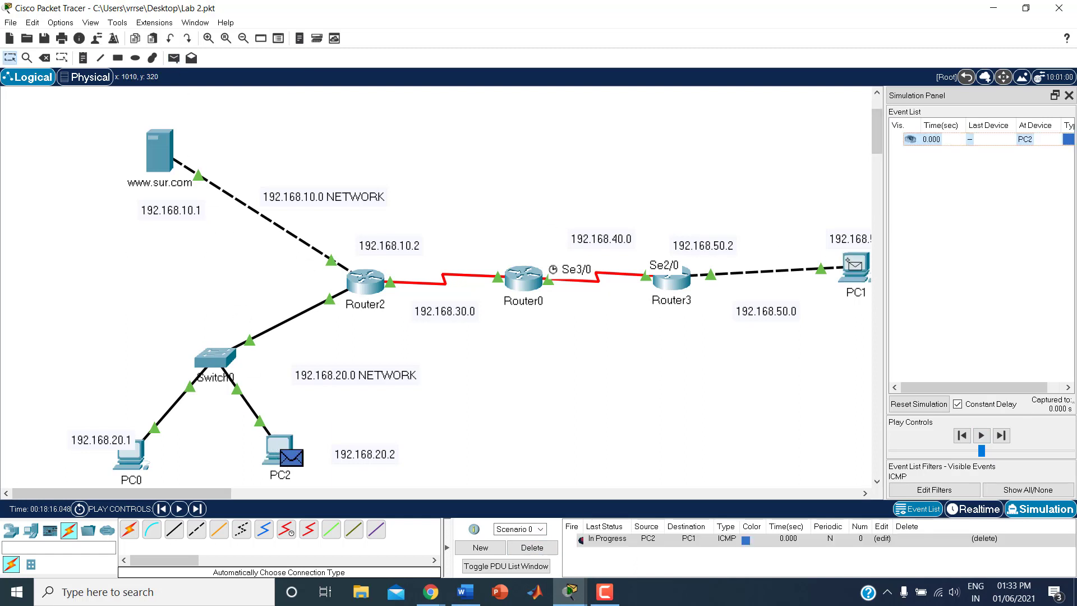
pyautogui.click(985, 437)
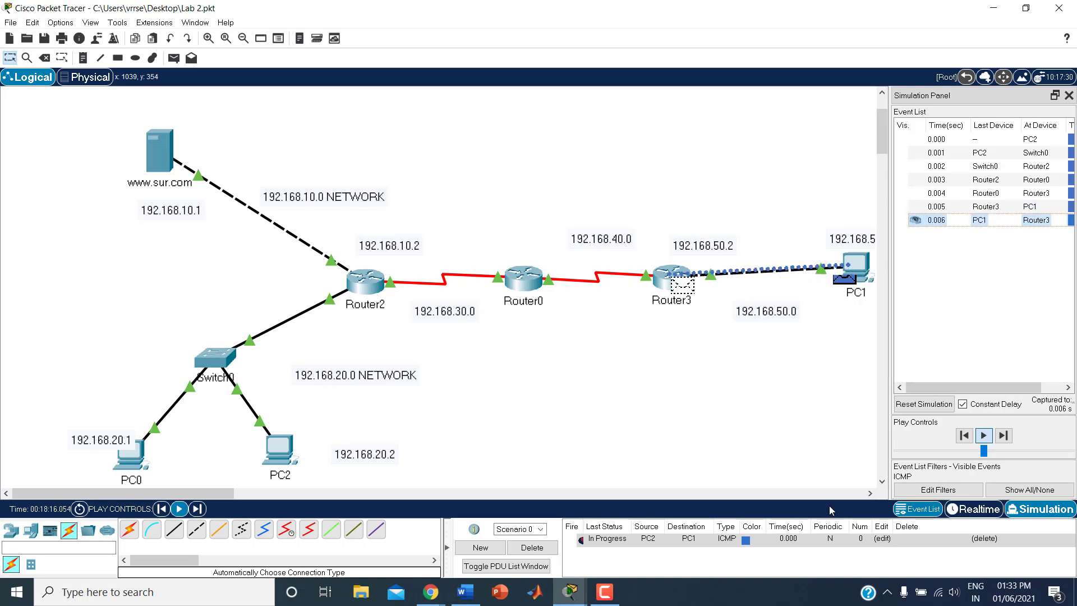
pyautogui.click(532, 547)
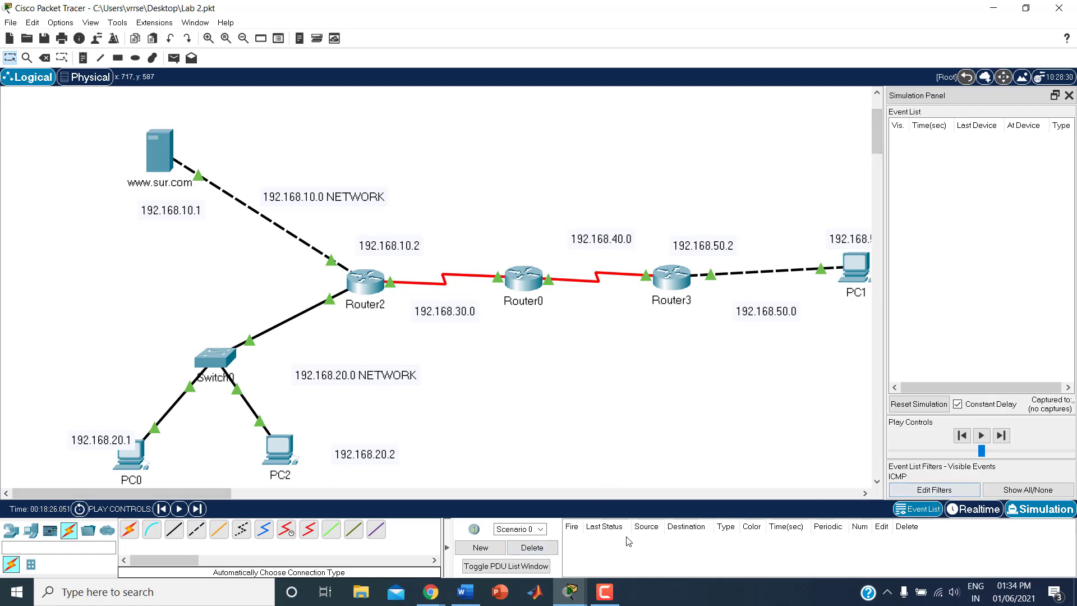
# Return to Realtime mode and request 192.168.10.1 in PC1's web browser
pyautogui.click(972, 510)
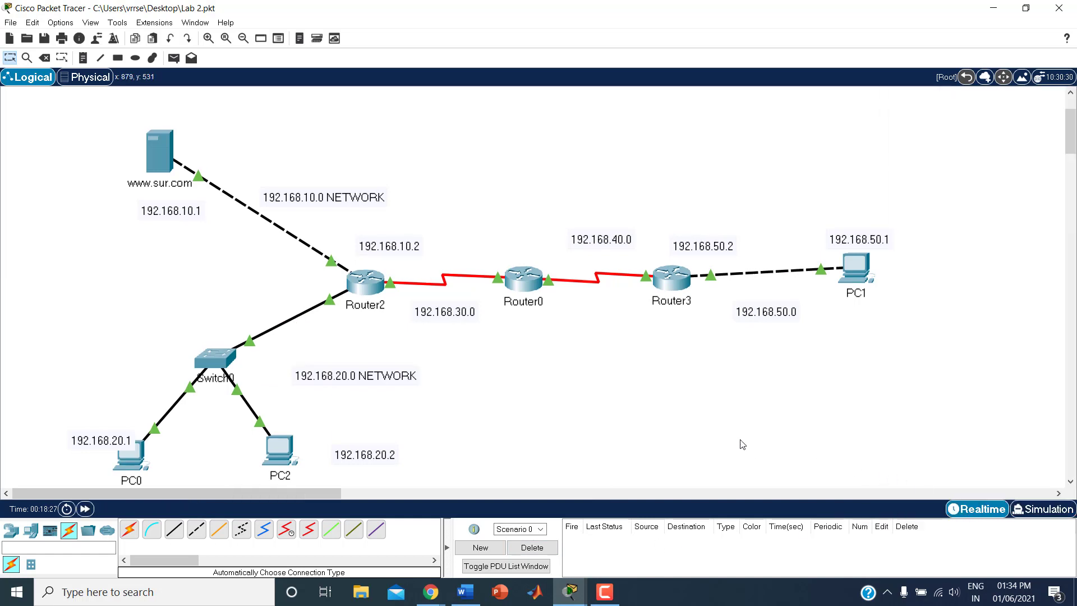
pyautogui.click(862, 266)
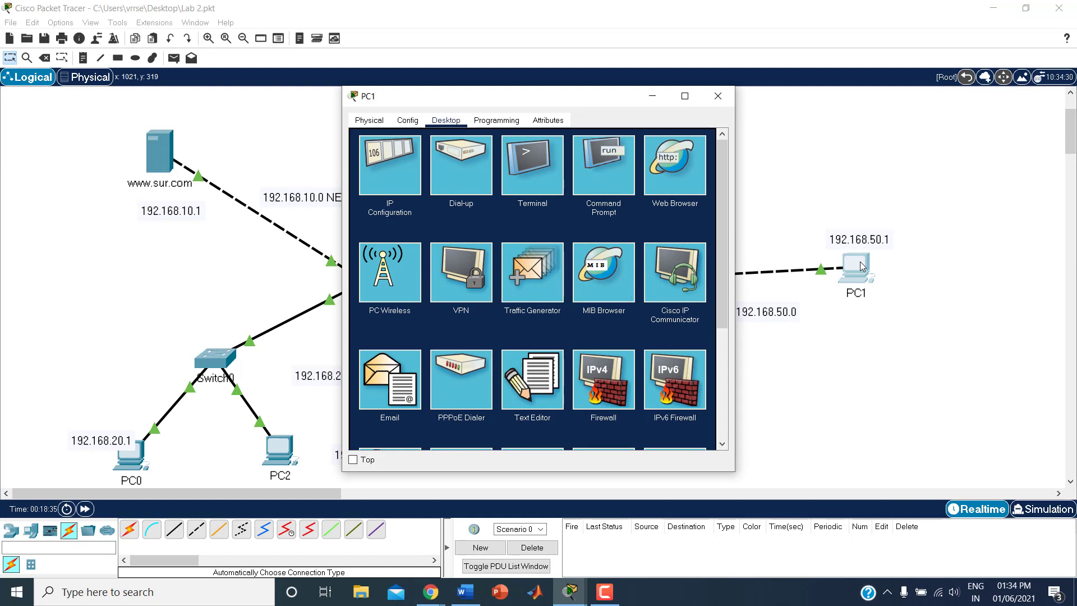
pyautogui.click(686, 164)
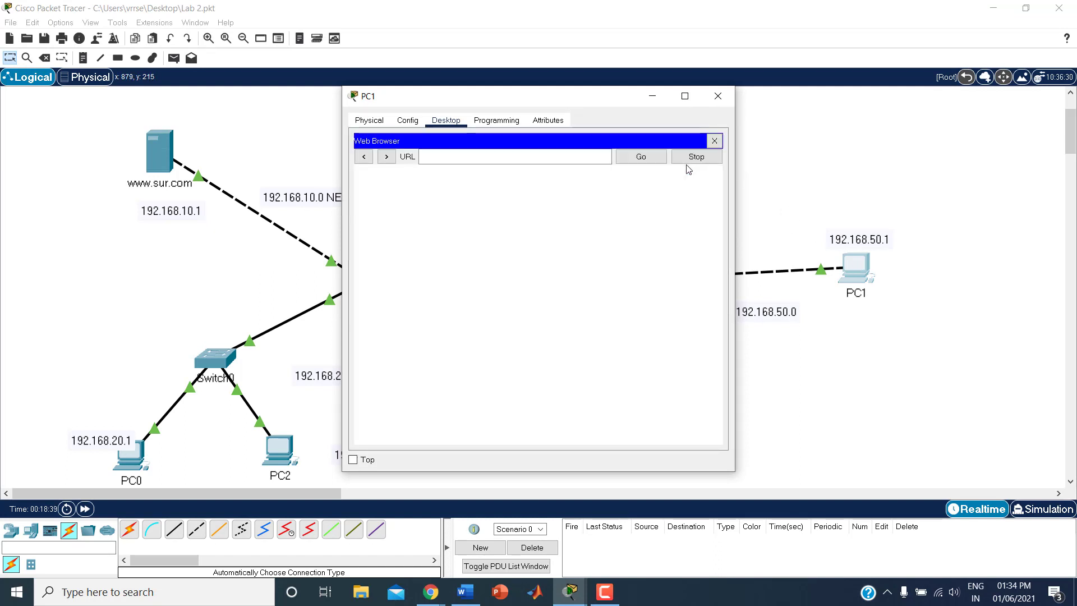
pyautogui.click(500, 157)
pyautogui.write('1')
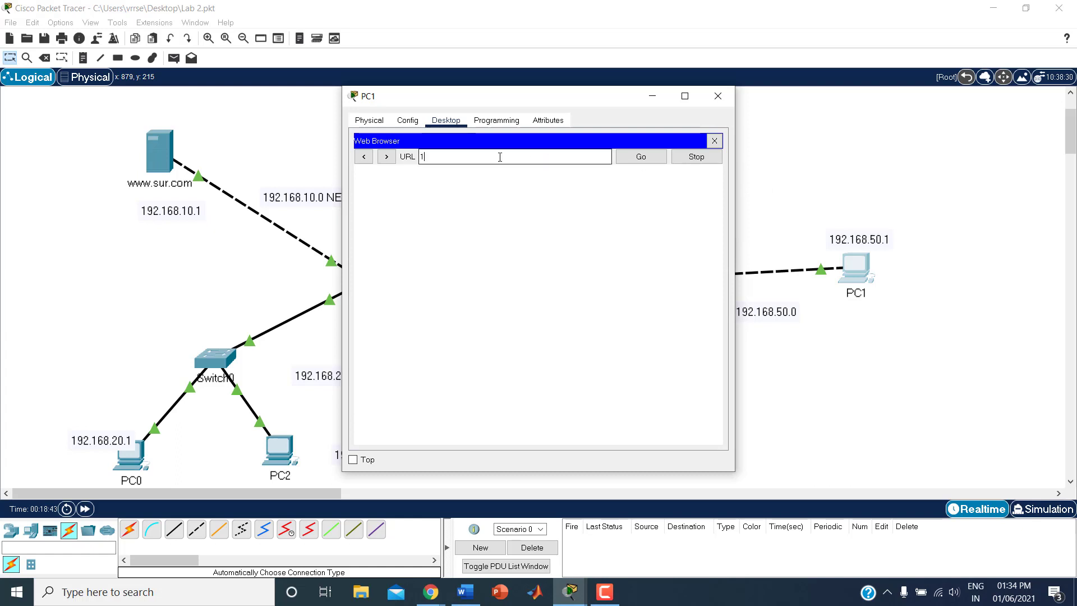
pyautogui.write('92.168.10.1')
pyautogui.press('Return')
pyautogui.click(641, 158)
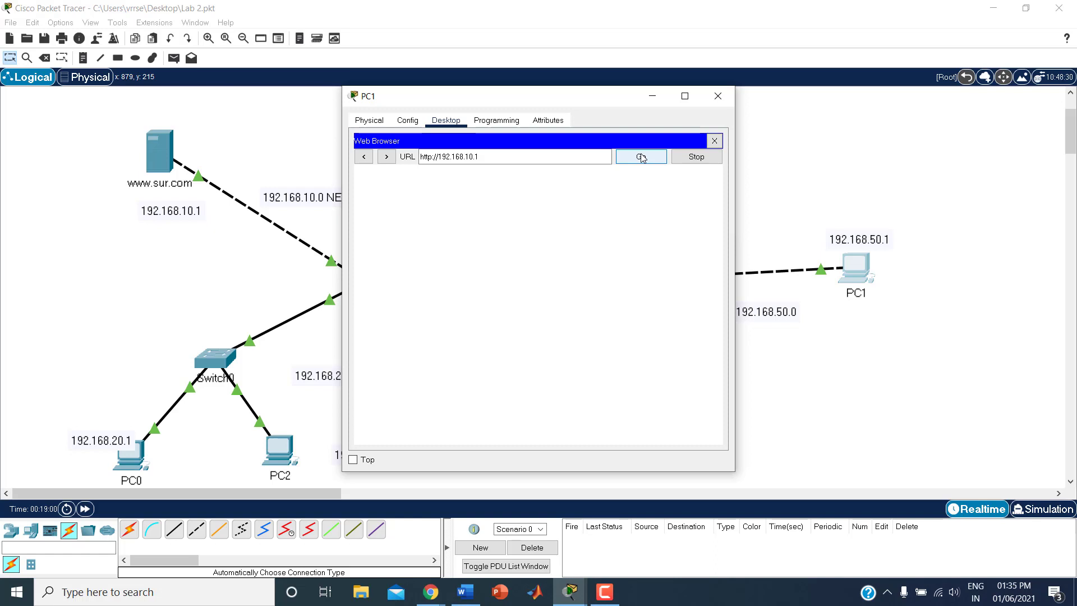
# Close and reopen PC1's web browser, and request the server page at 192.168.10.1 again
pyautogui.click(714, 141)
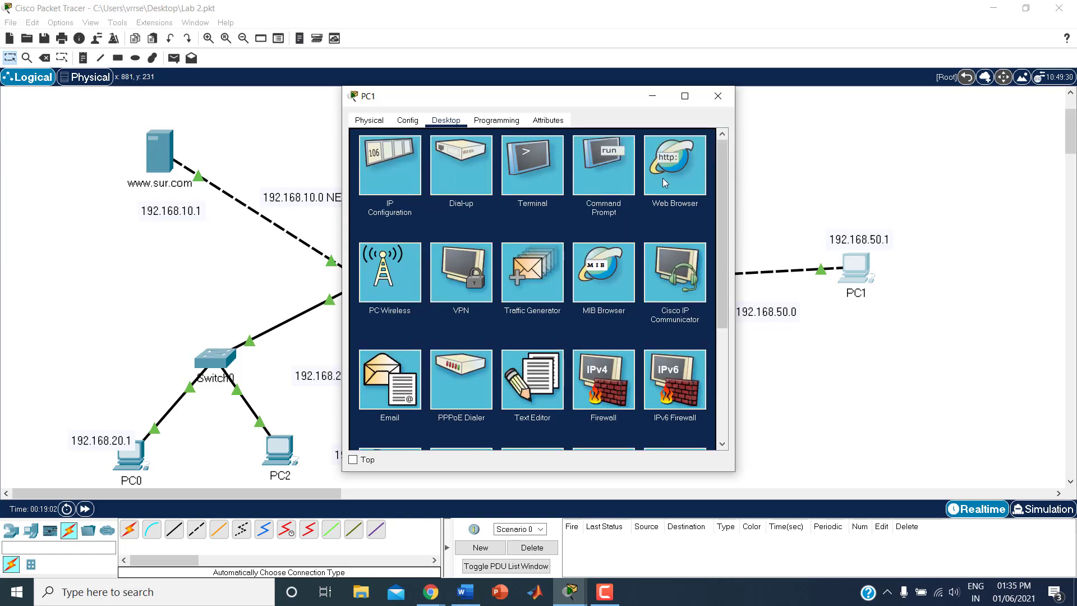
pyautogui.click(593, 169)
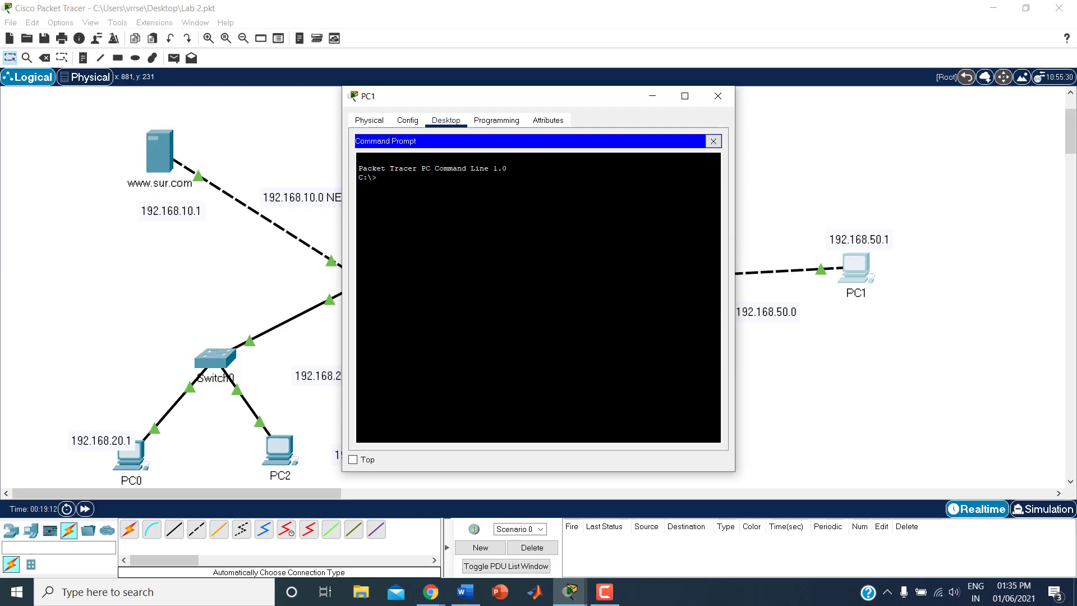
pyautogui.click(713, 141)
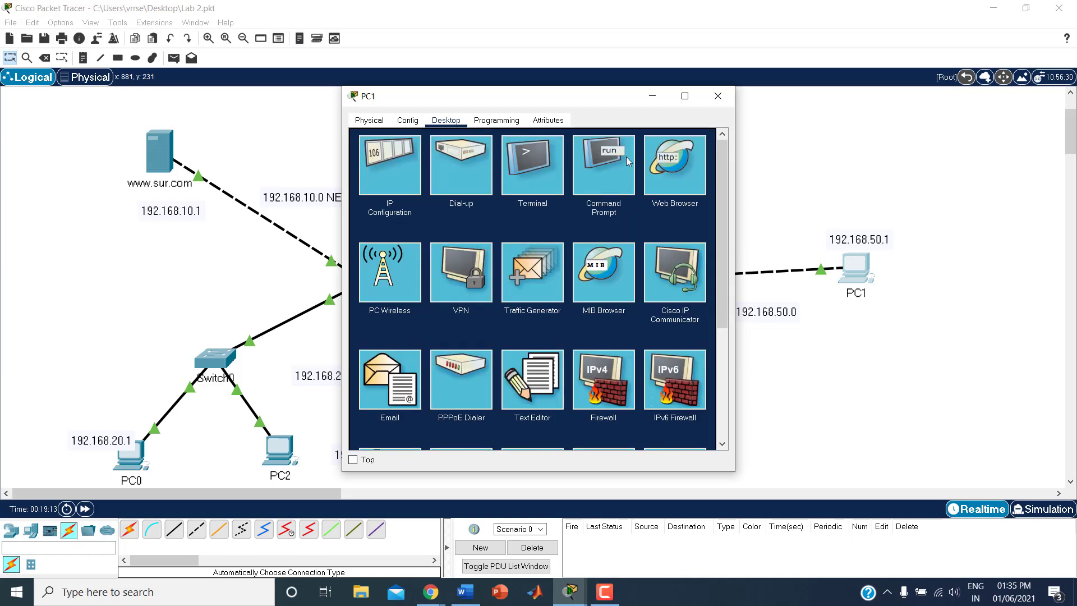
pyautogui.click(660, 175)
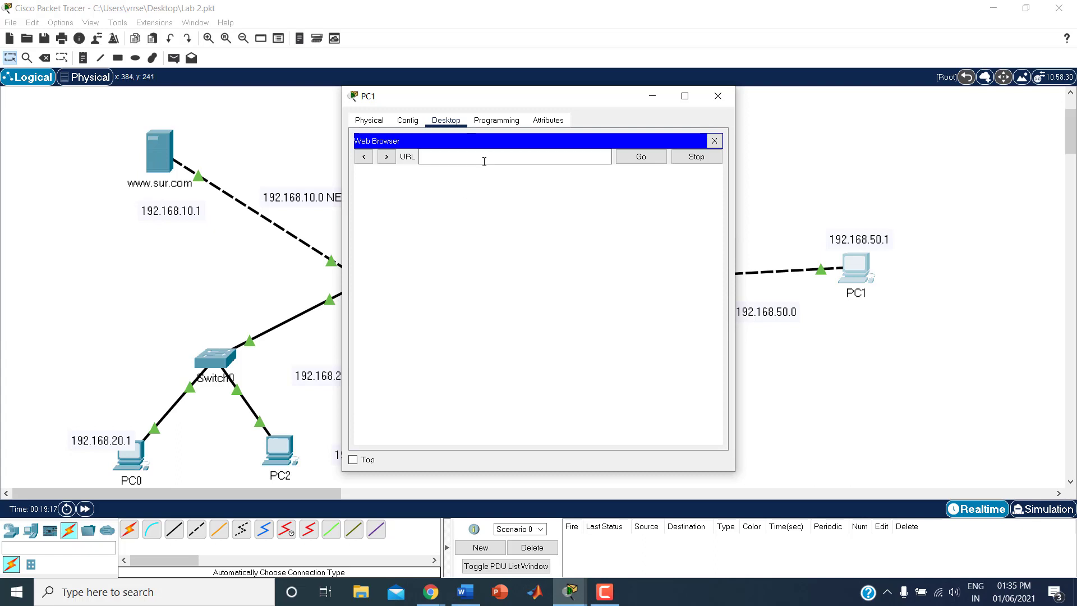
pyautogui.click(482, 157)
pyautogui.write('192.168')
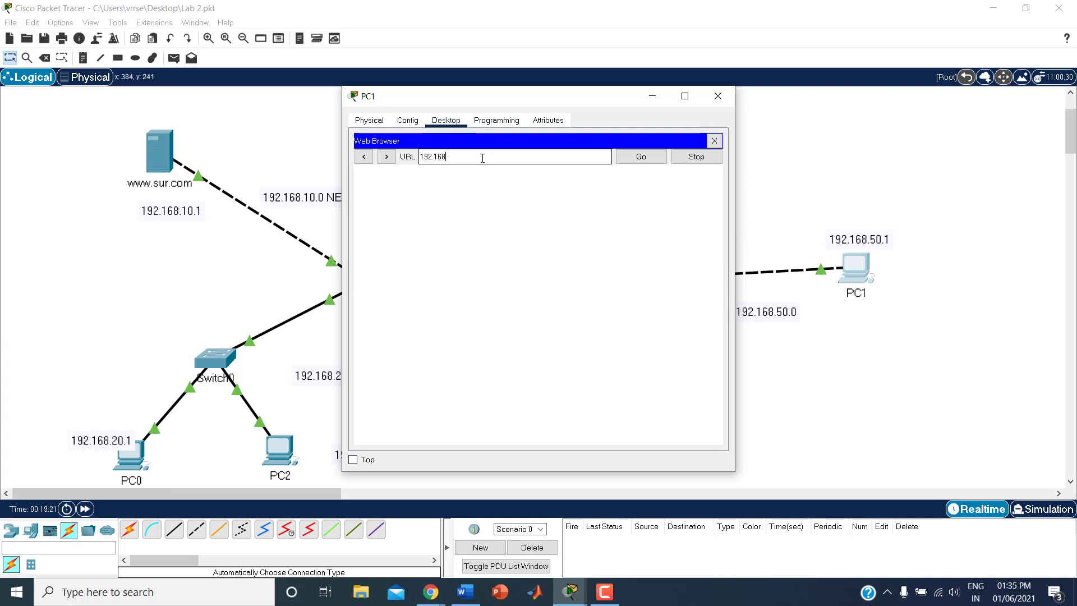
pyautogui.write('.10.1')
pyautogui.press('Return')
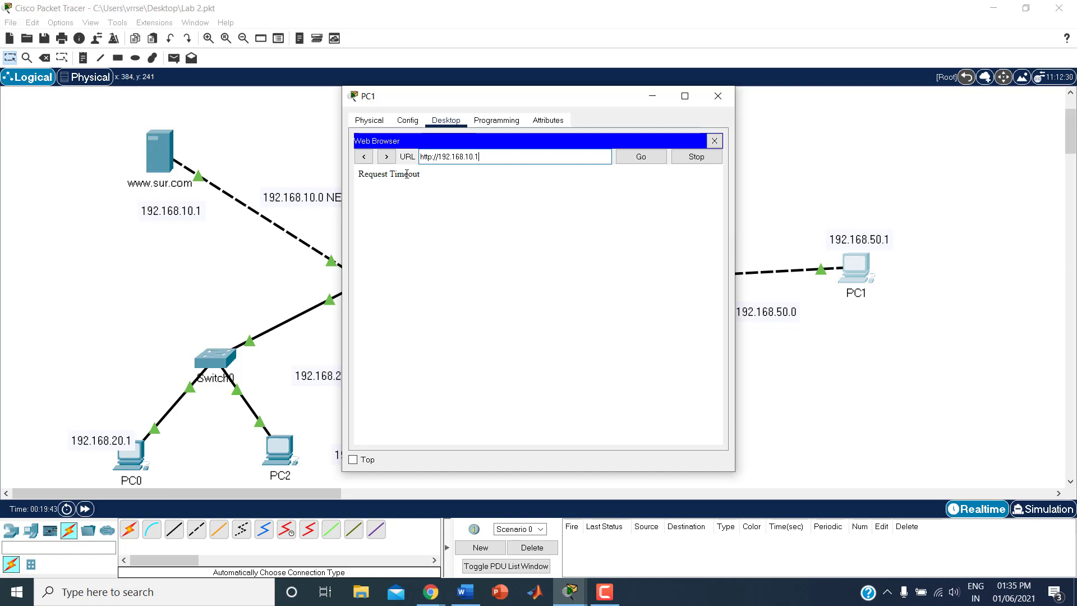
# Switch to Simulation mode and request 192.168.10.1 in PC1's web browser
pyautogui.click(718, 96)
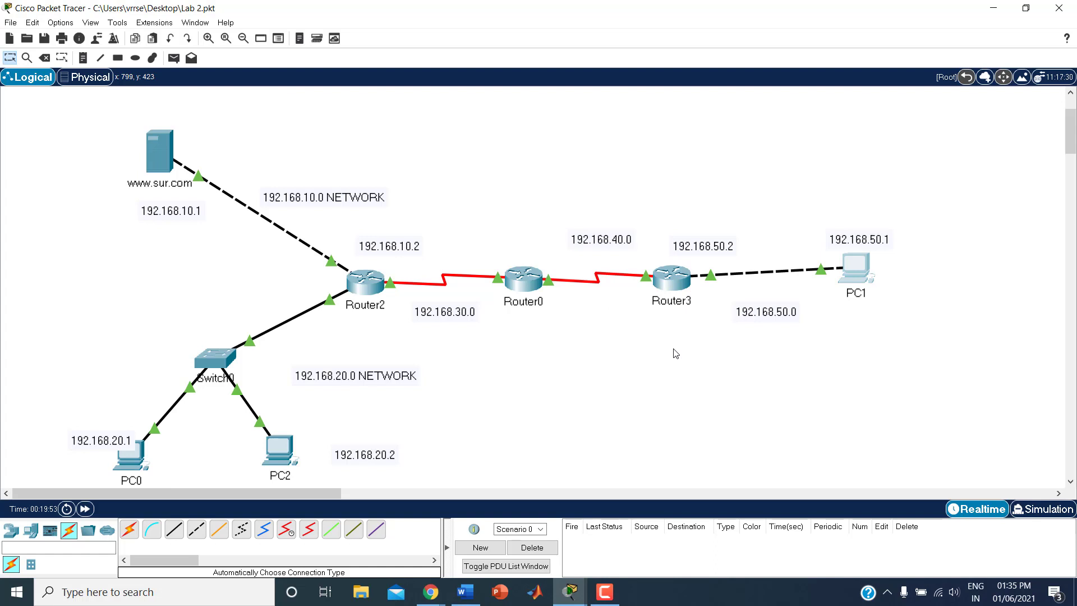
pyautogui.click(1049, 510)
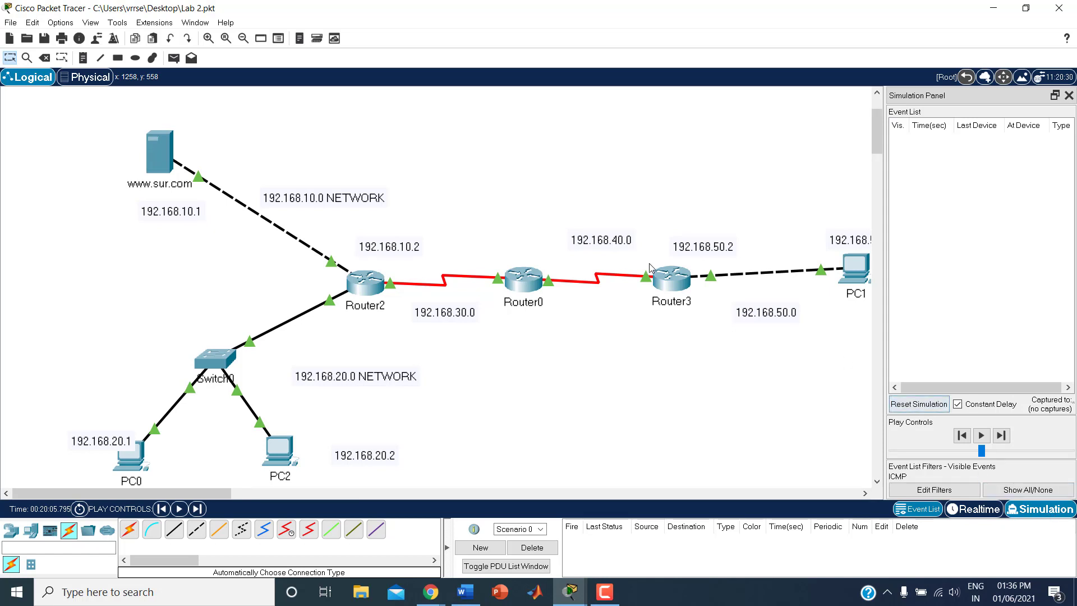
pyautogui.click(174, 58)
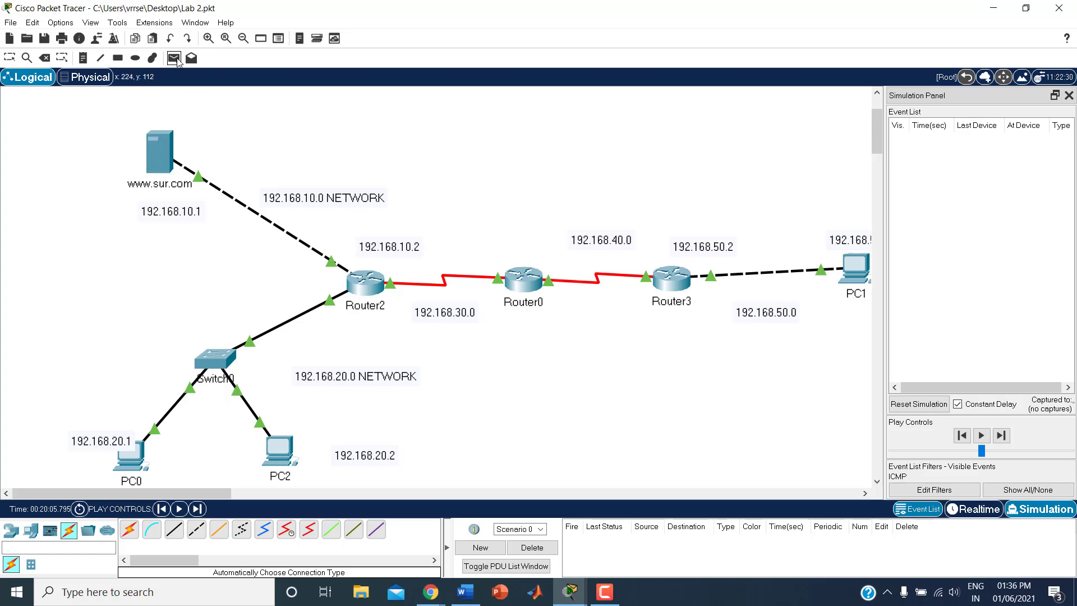
pyautogui.press('Escape')
pyautogui.click(853, 278)
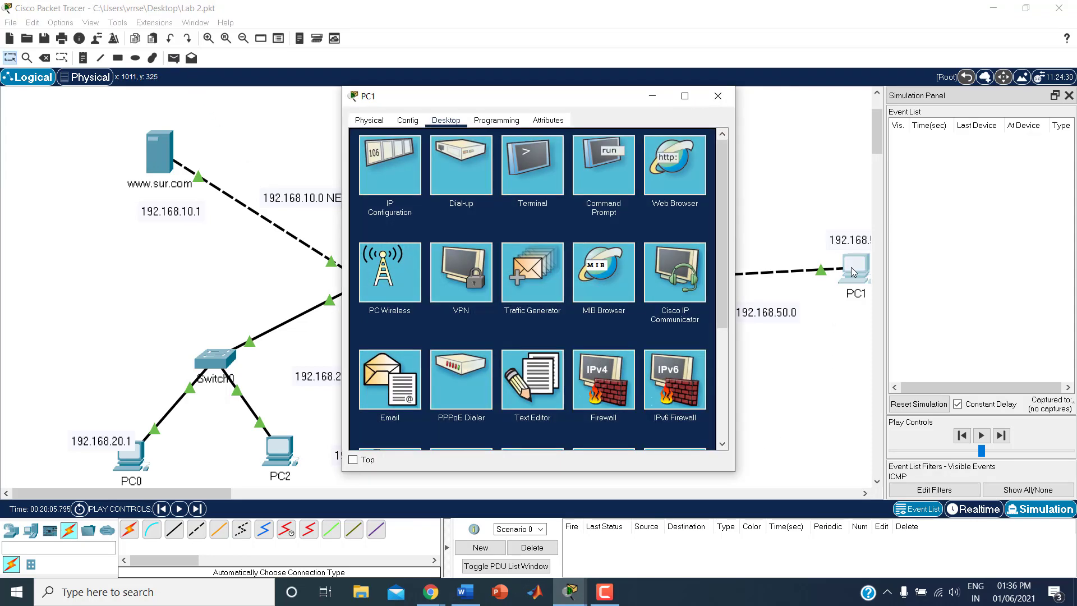
pyautogui.click(668, 171)
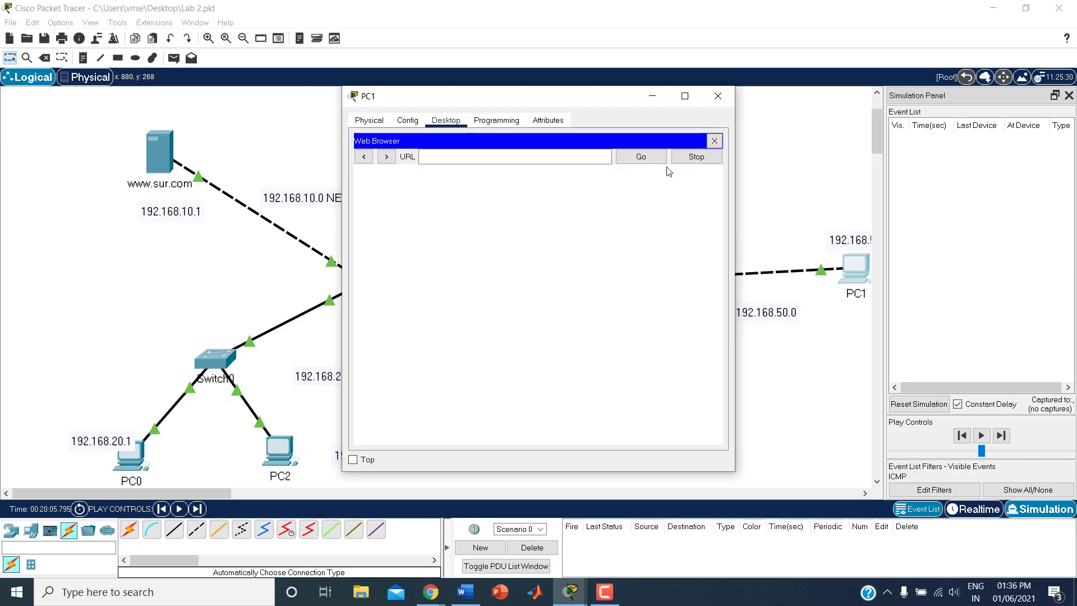
pyautogui.click(536, 158)
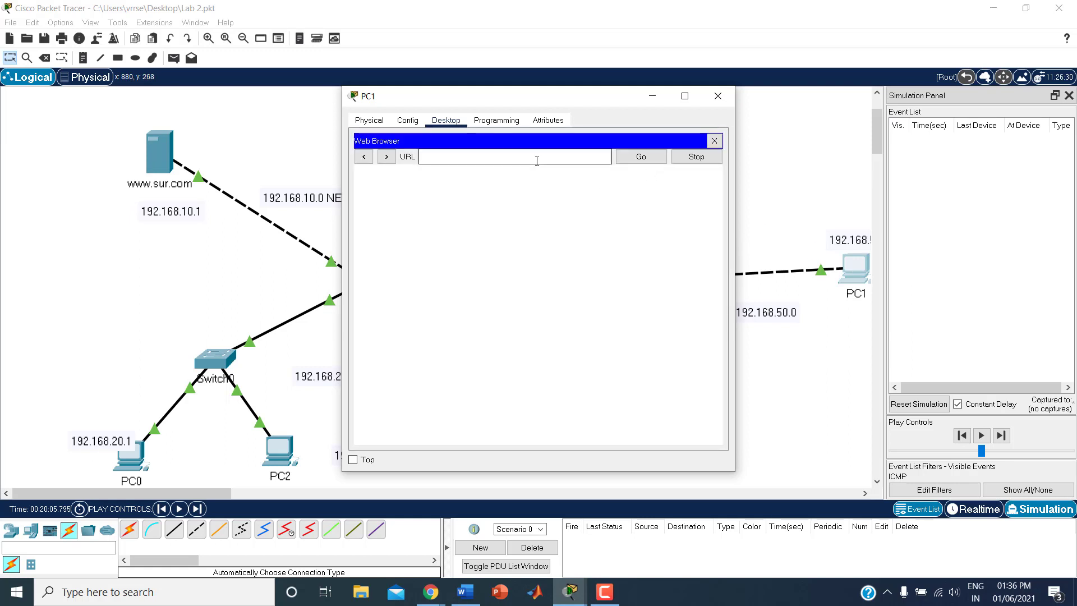
pyautogui.write('192.168.10.1')
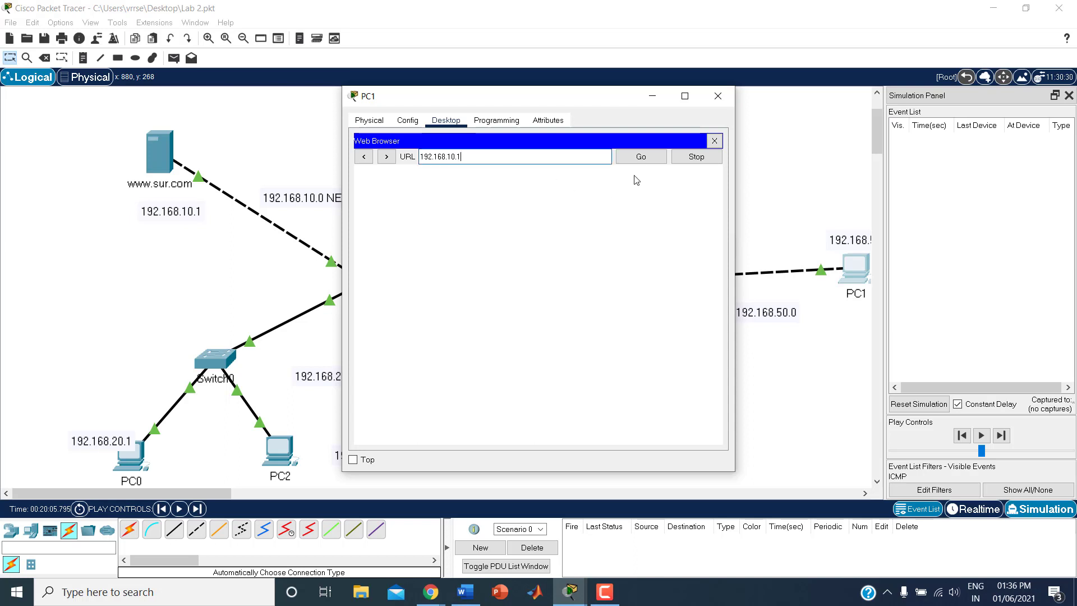
pyautogui.click(642, 159)
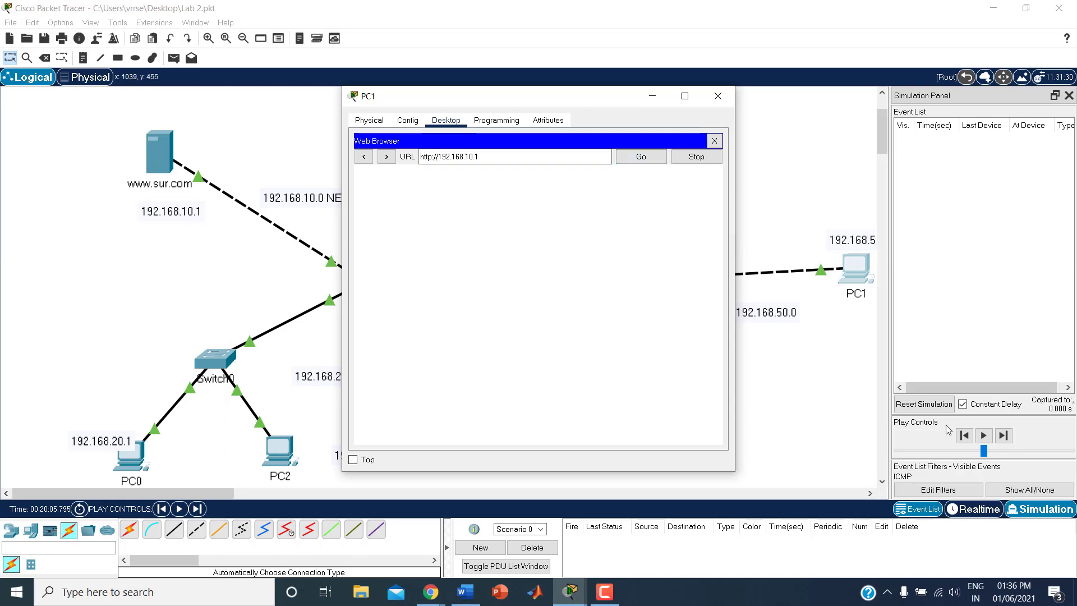
# Play the simulation of PC1's web request with the event types in view, and delete the scenario after the run
pyautogui.click(985, 437)
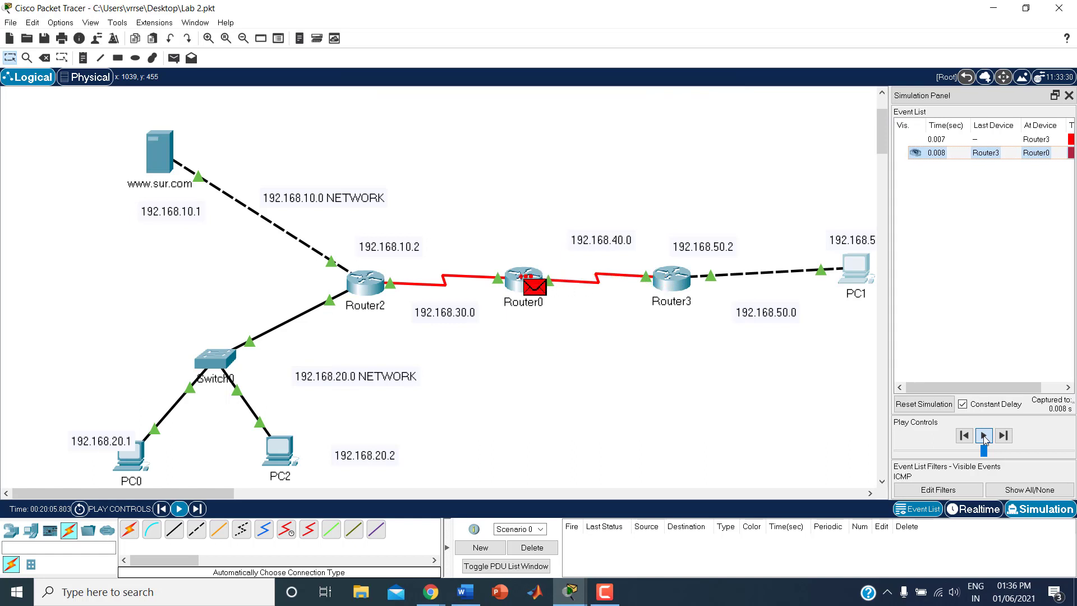
pyautogui.click(242, 40)
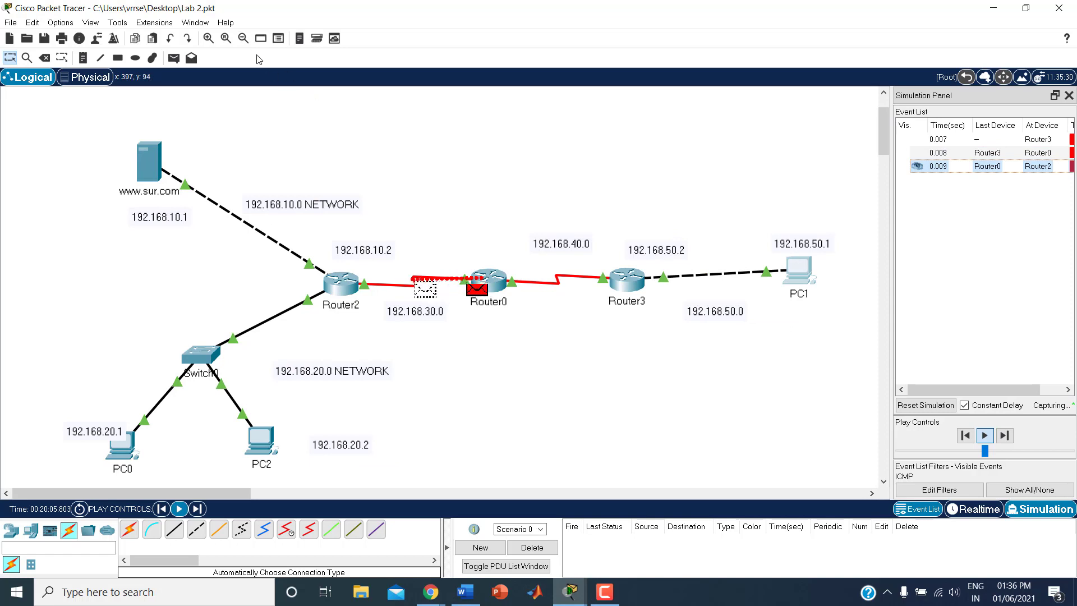
pyautogui.click(244, 41)
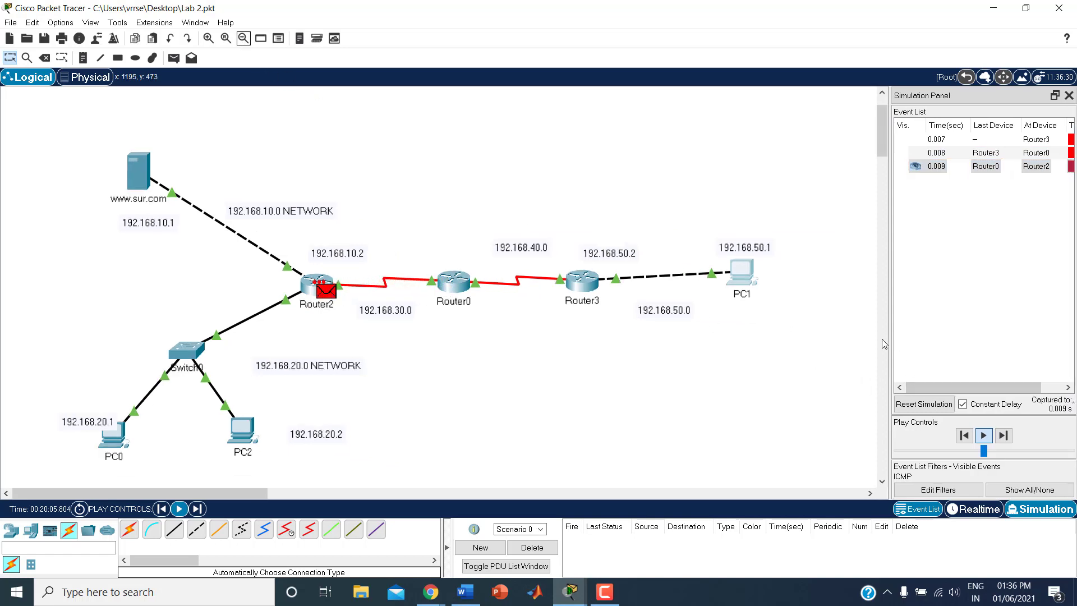
pyautogui.moveTo(890, 337); pyautogui.dragTo(834, 333)
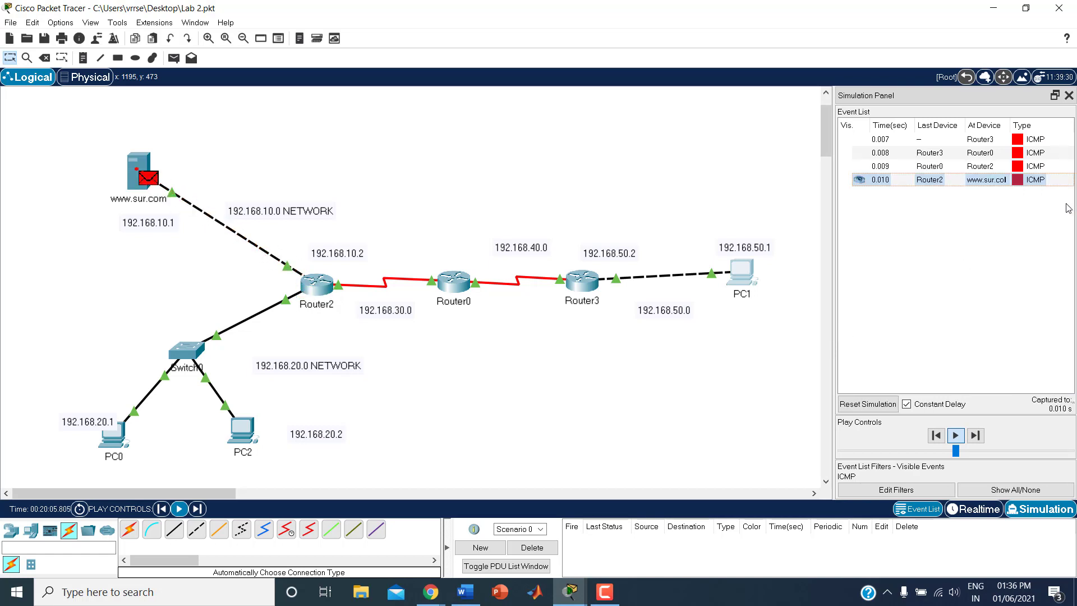
pyautogui.click(541, 547)
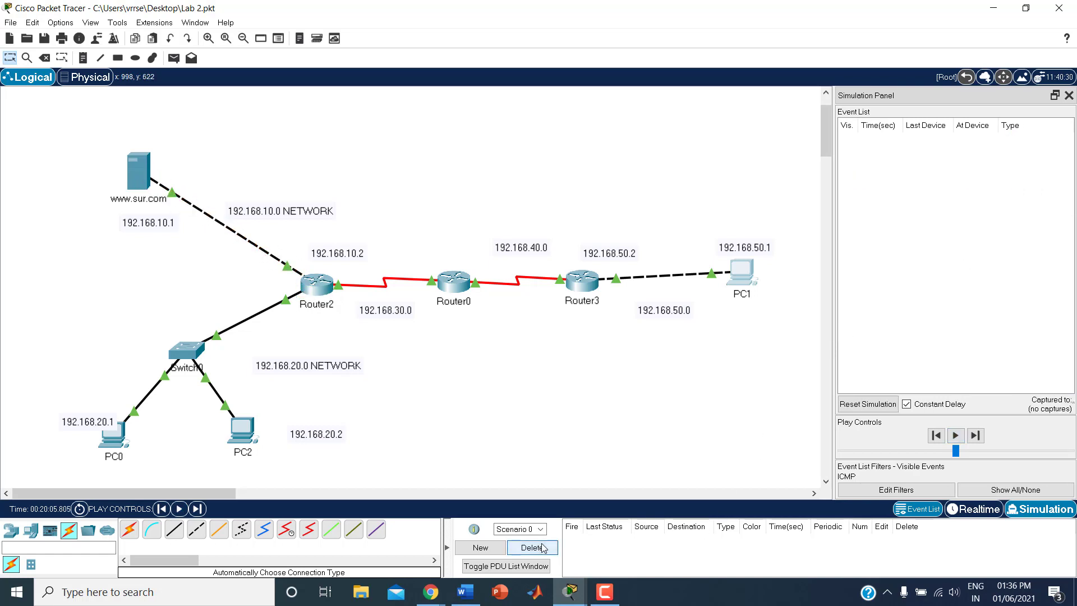
pyautogui.click(741, 280)
pyautogui.click(498, 161)
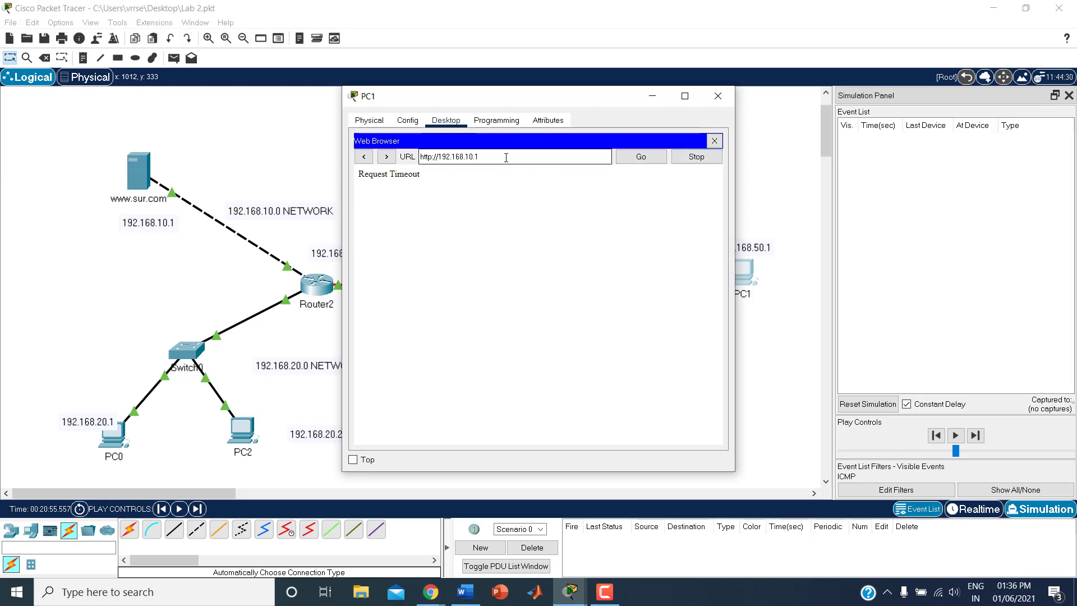
pyautogui.press('Return')
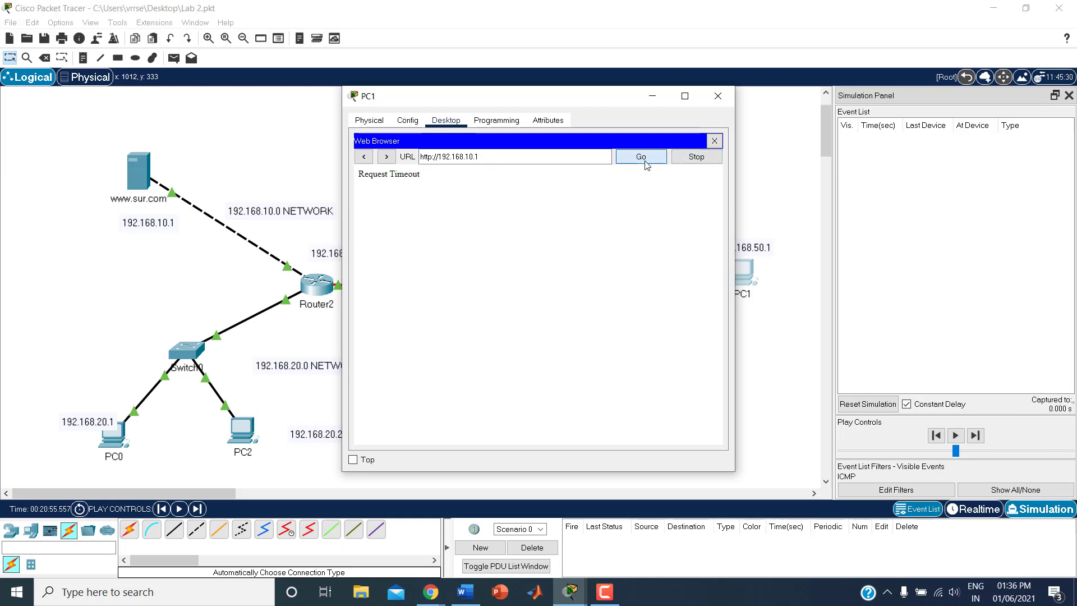
pyautogui.click(955, 436)
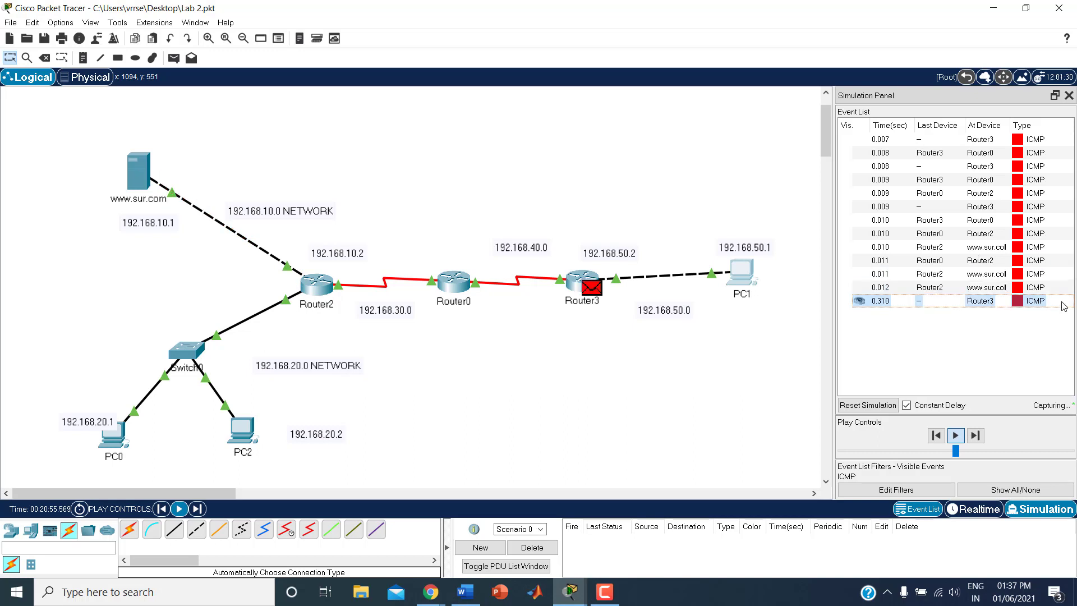
pyautogui.click(985, 288)
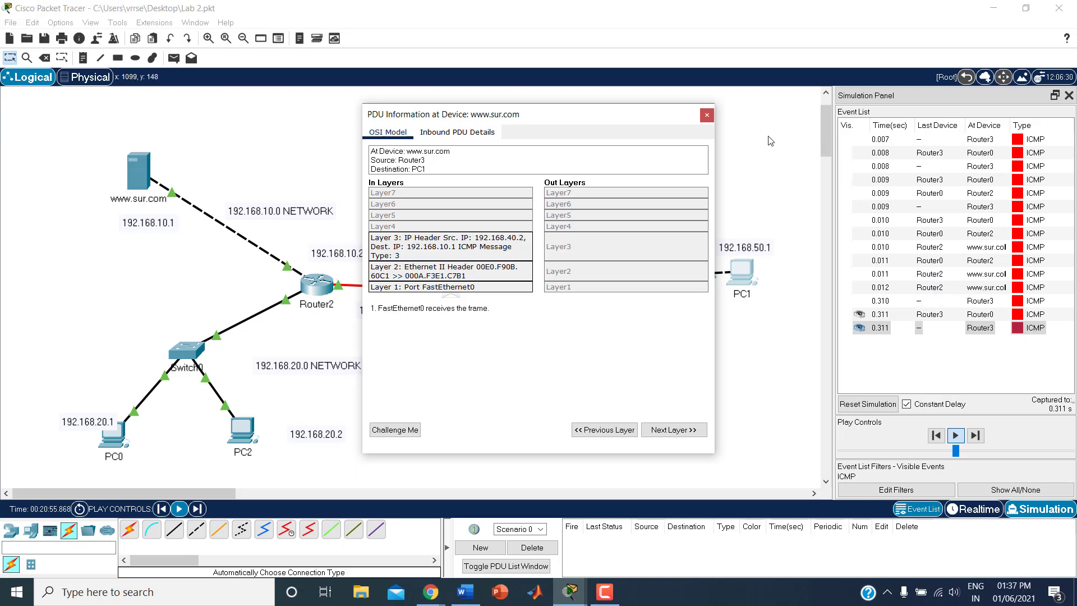
pyautogui.click(707, 115)
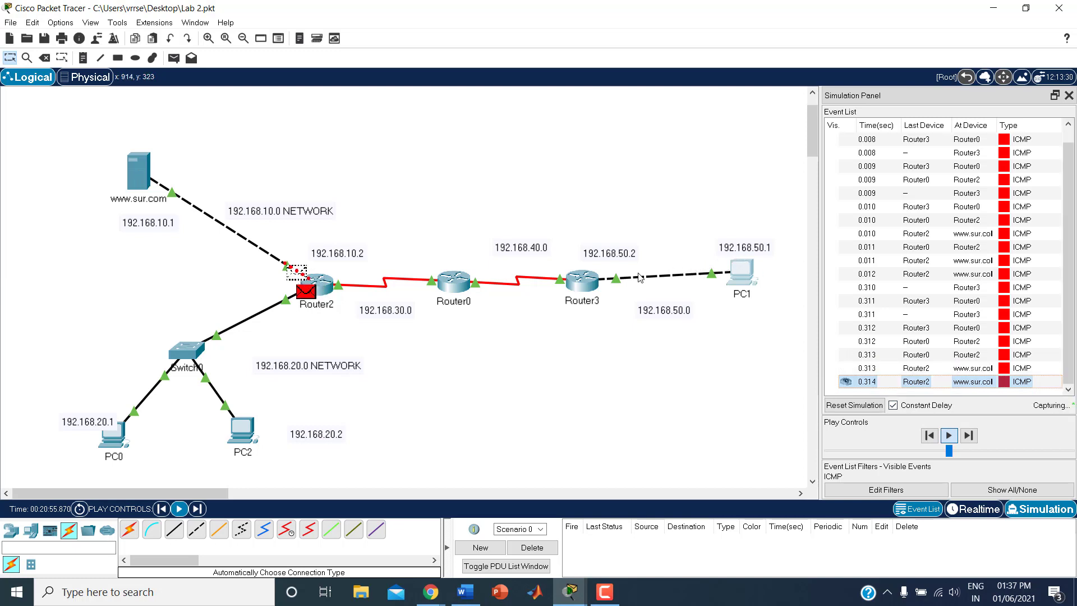
pyautogui.moveTo(585, 288)
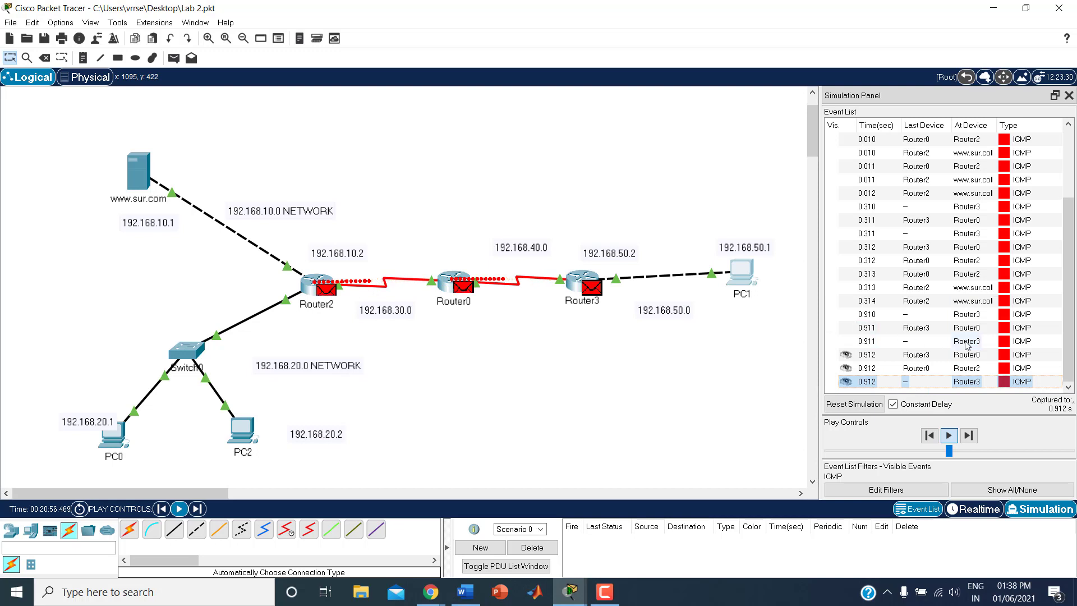
pyautogui.click(990, 302)
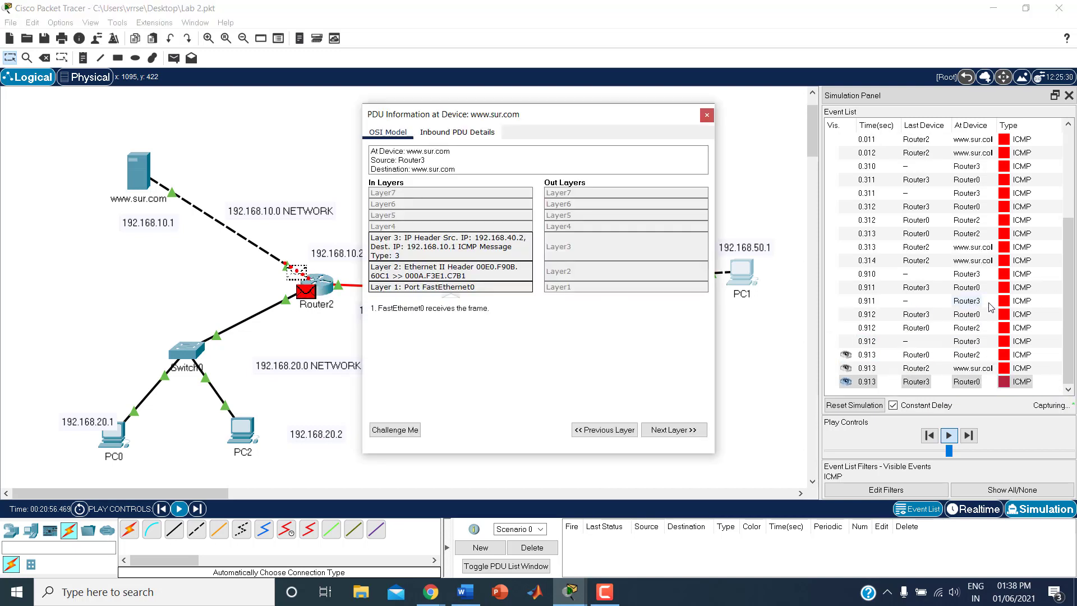
pyautogui.click(707, 115)
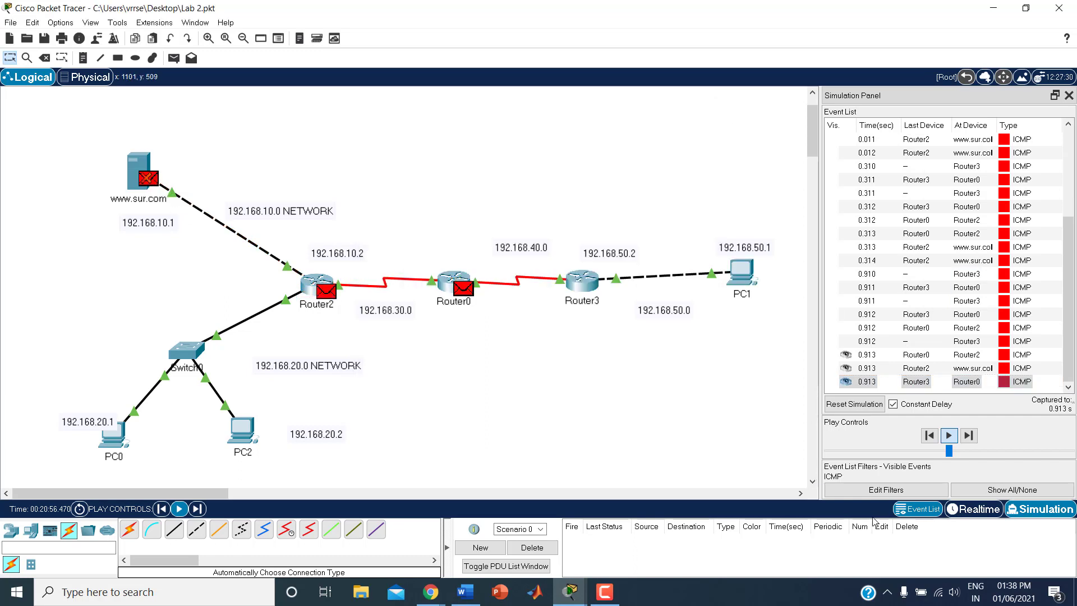
pyautogui.click(532, 547)
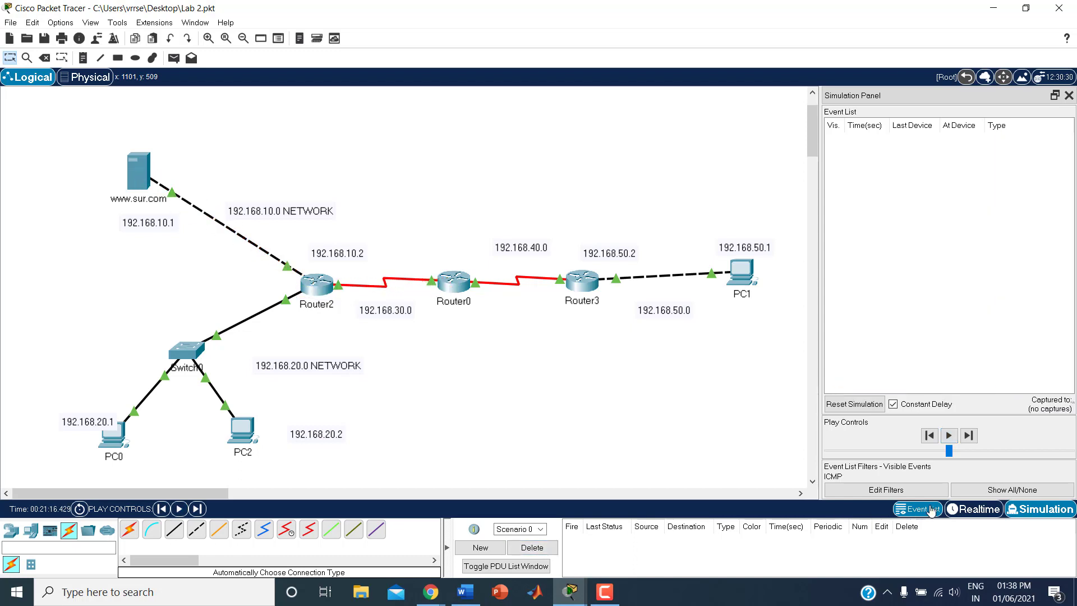
# Close the simulation event list and try requesting 192.168.10.1 in PC2's web browser while still in Simulation mode
pyautogui.click(1068, 95)
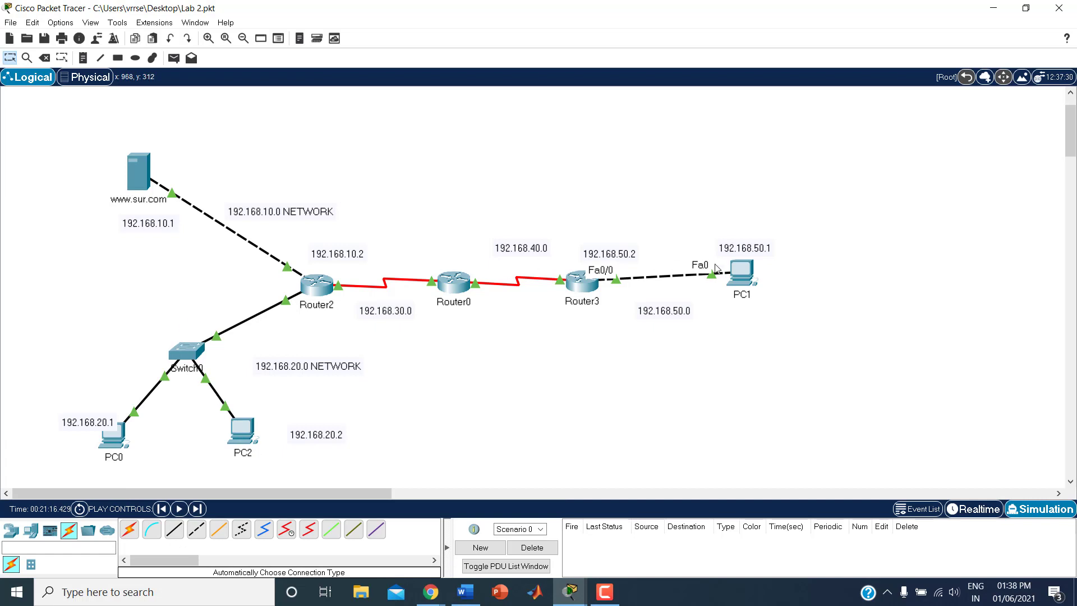
pyautogui.moveTo(740, 276)
pyautogui.click(247, 437)
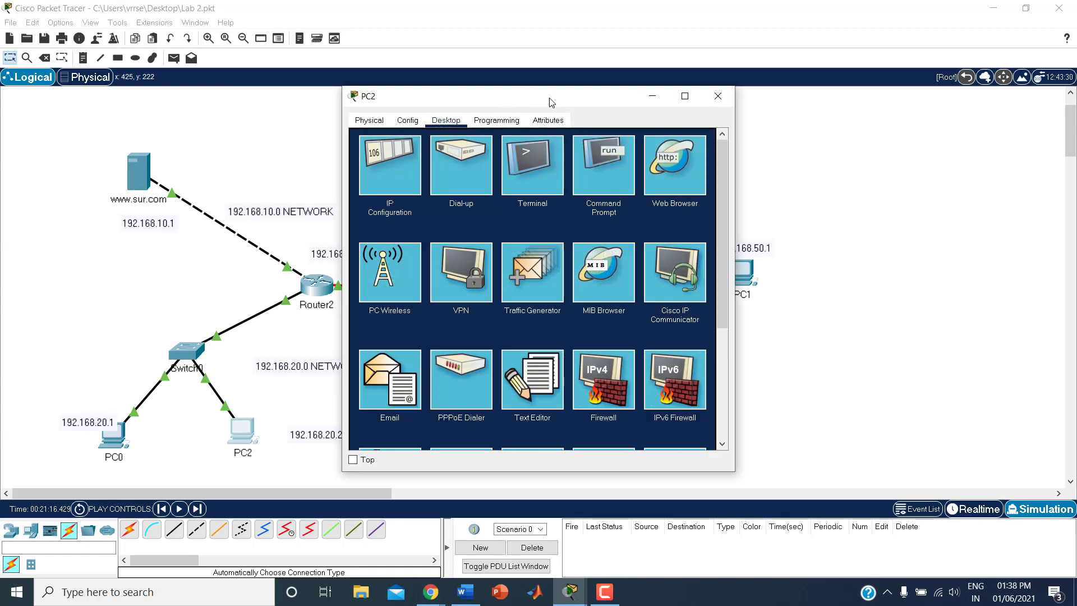
pyautogui.moveTo(548, 101); pyautogui.dragTo(628, 114)
pyautogui.click(768, 164)
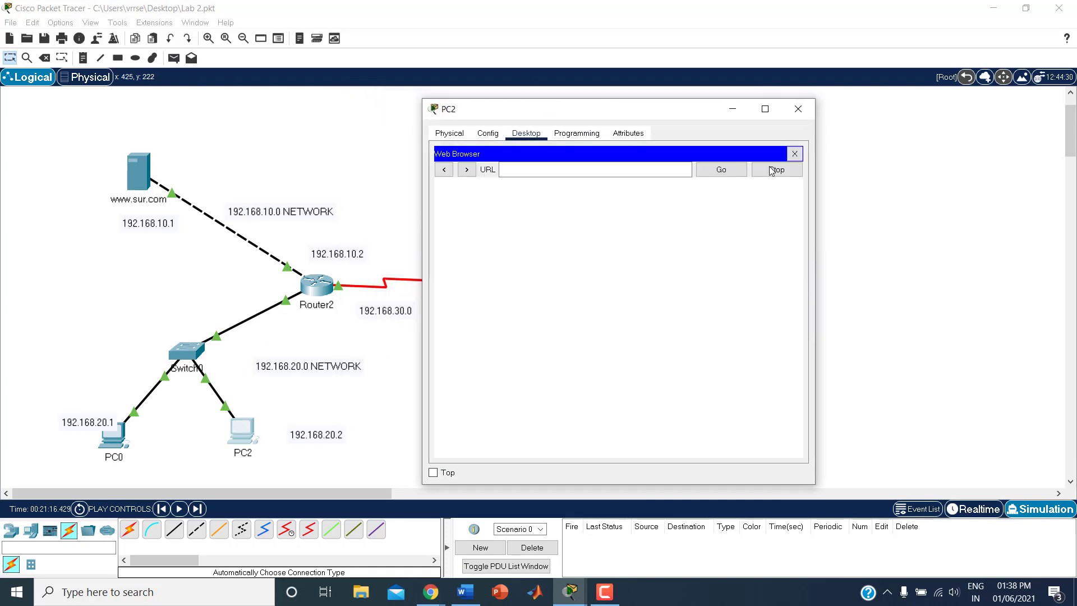
pyautogui.click(656, 172)
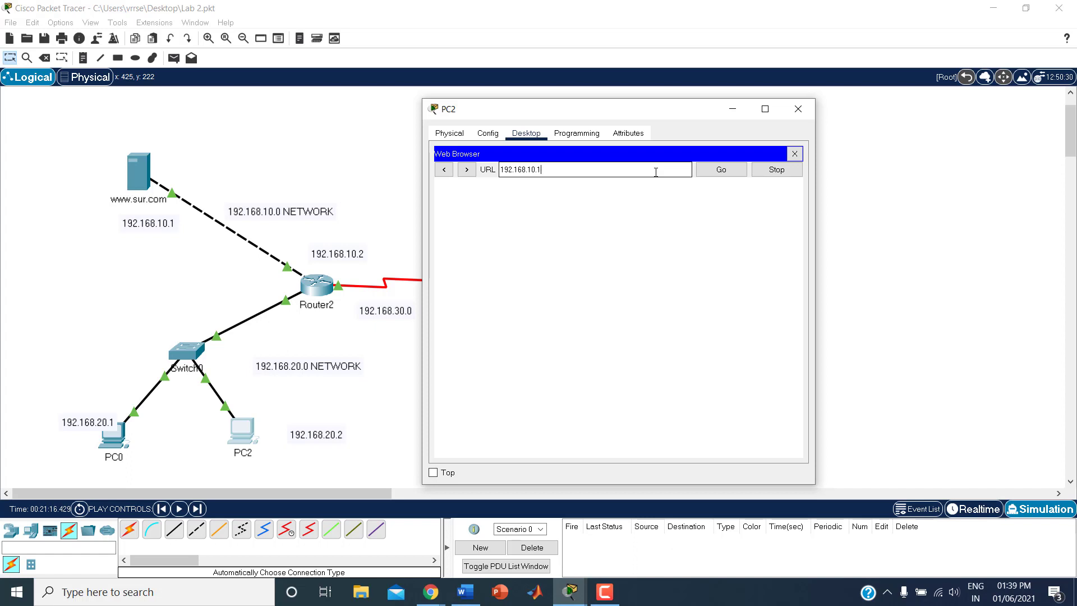
pyautogui.press('Return')
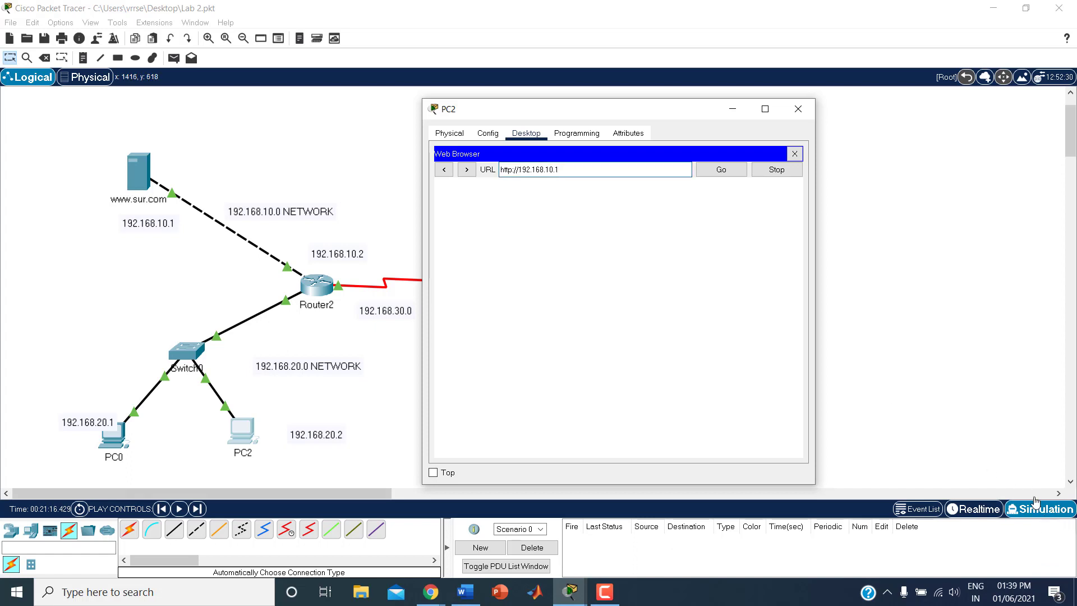
pyautogui.click(798, 109)
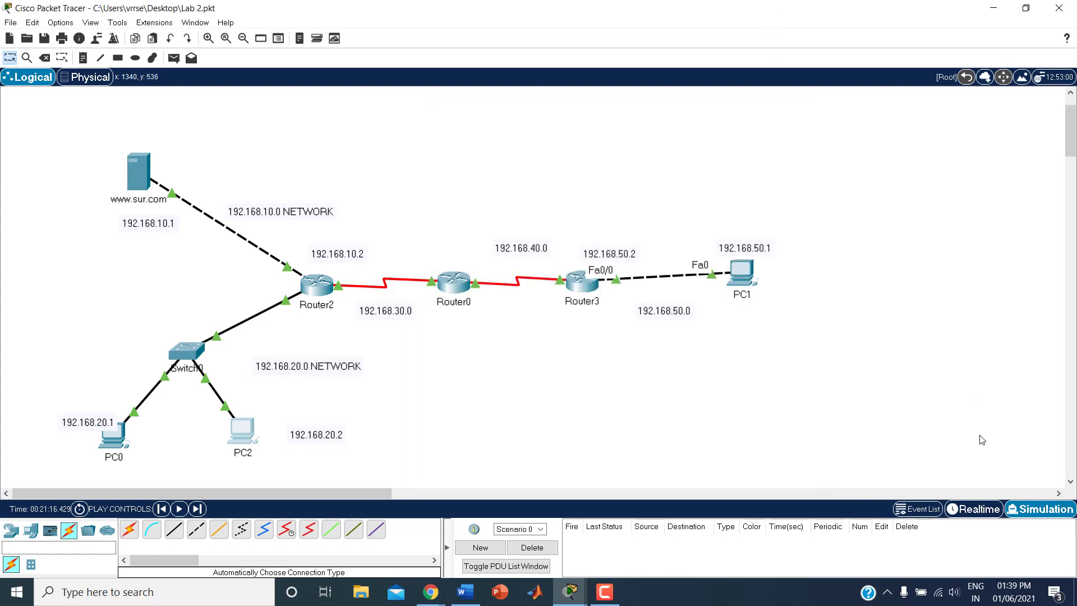
pyautogui.click(980, 511)
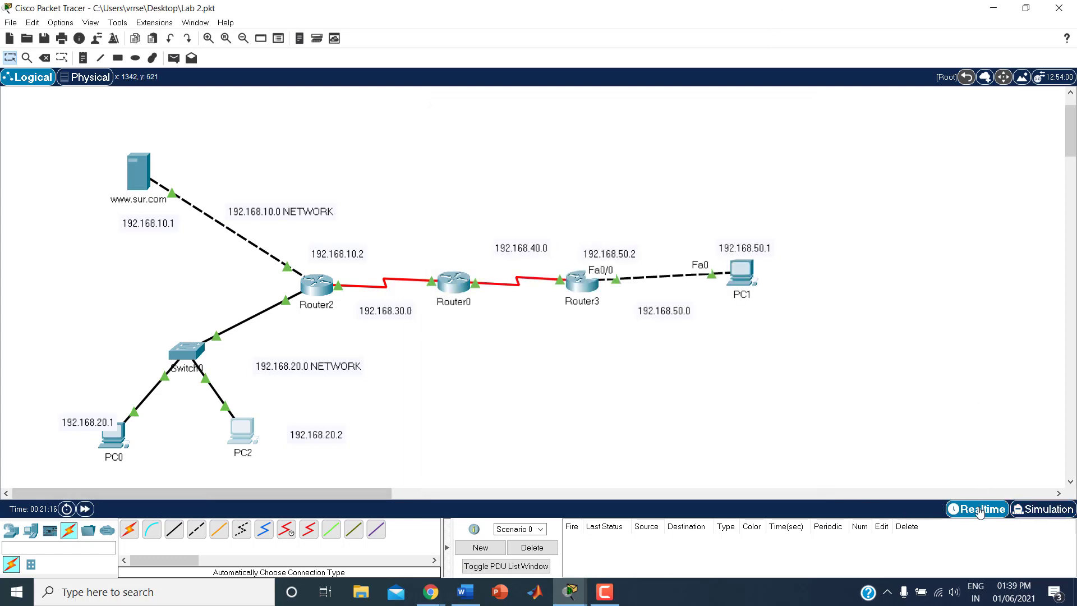
pyautogui.click(243, 433)
pyautogui.click(597, 167)
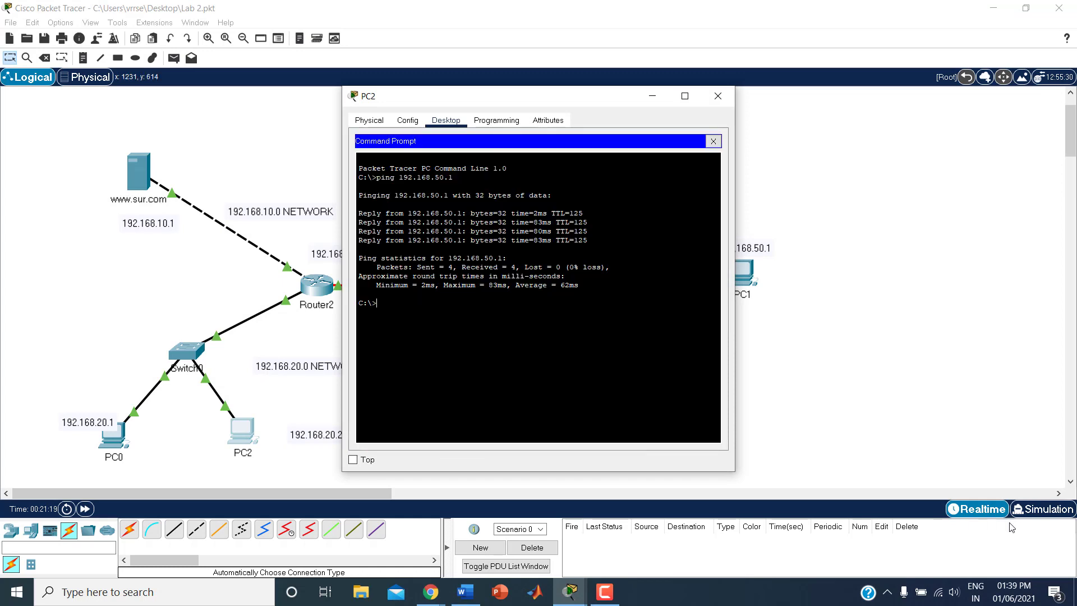
pyautogui.click(717, 96)
pyautogui.click(1040, 512)
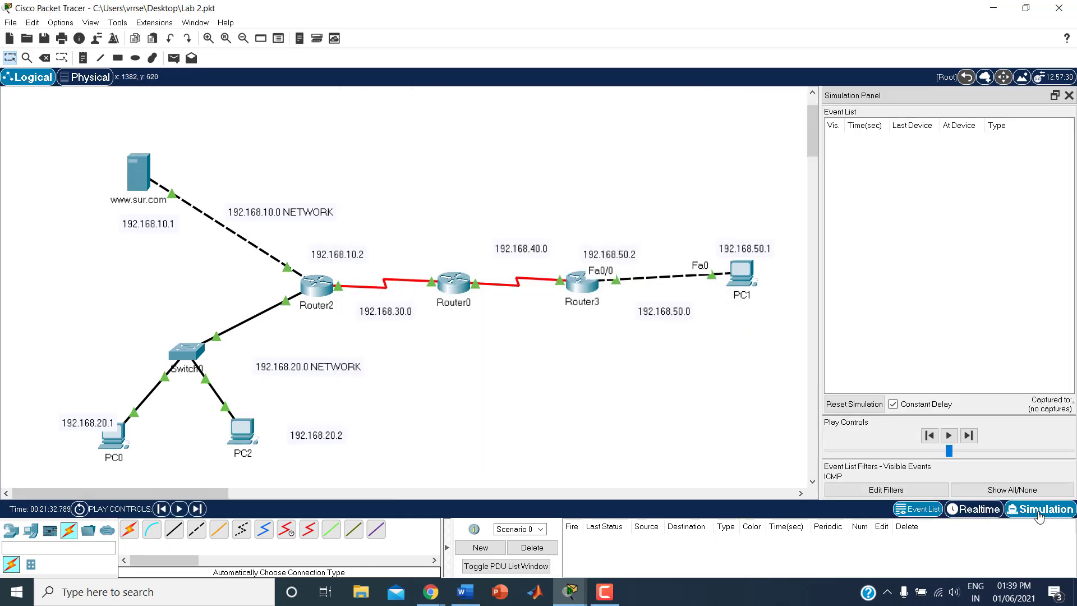
# Switch to Realtime mode, request 192.168.10.1 in PC2's web browser, and close the PC2 window after the page loads
pyautogui.click(981, 509)
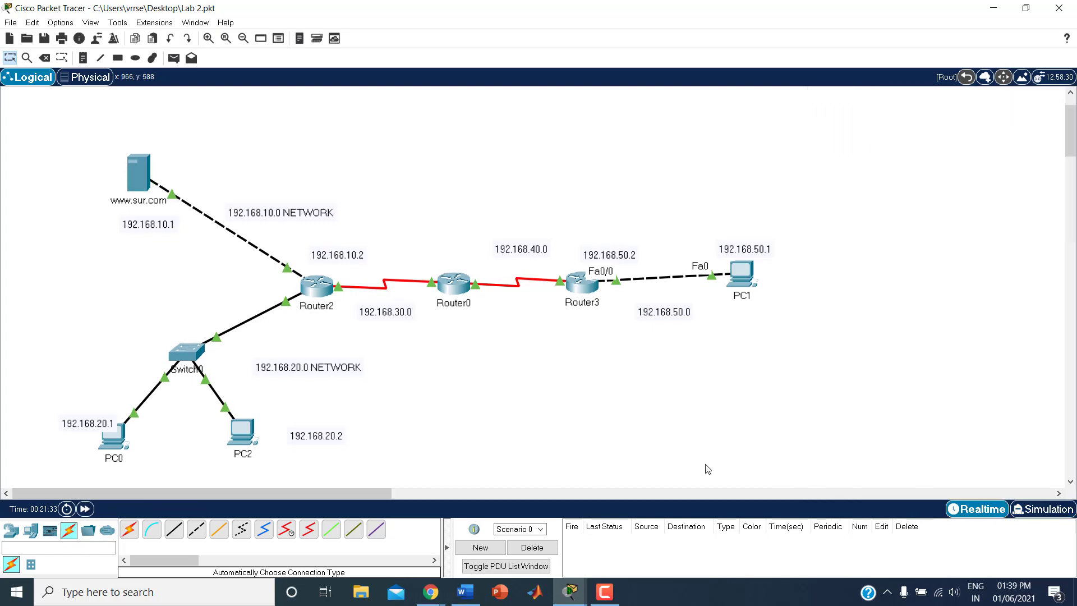
pyautogui.click(234, 435)
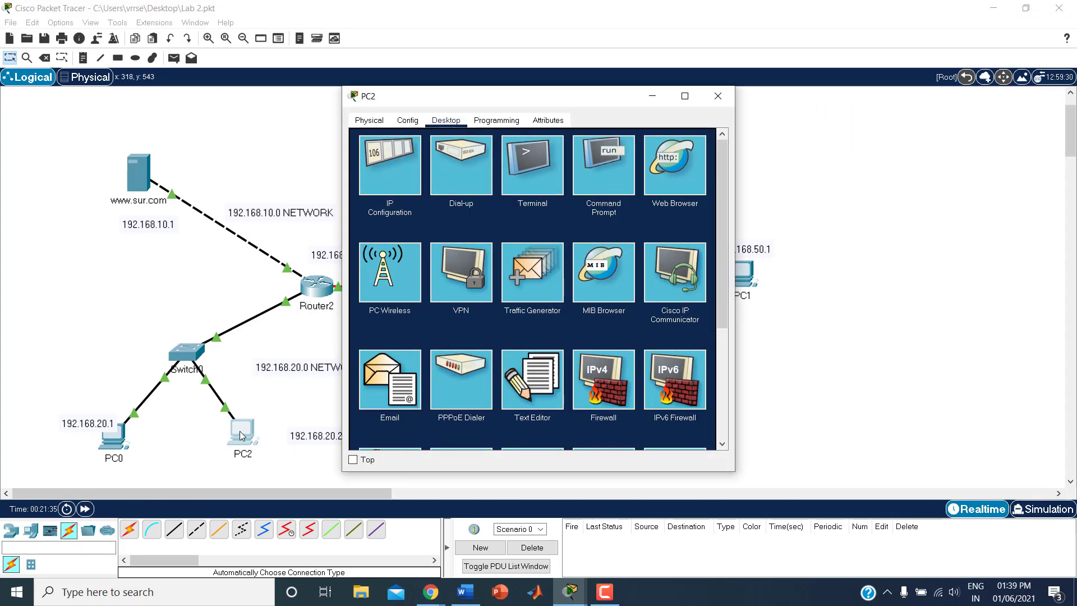
pyautogui.click(676, 171)
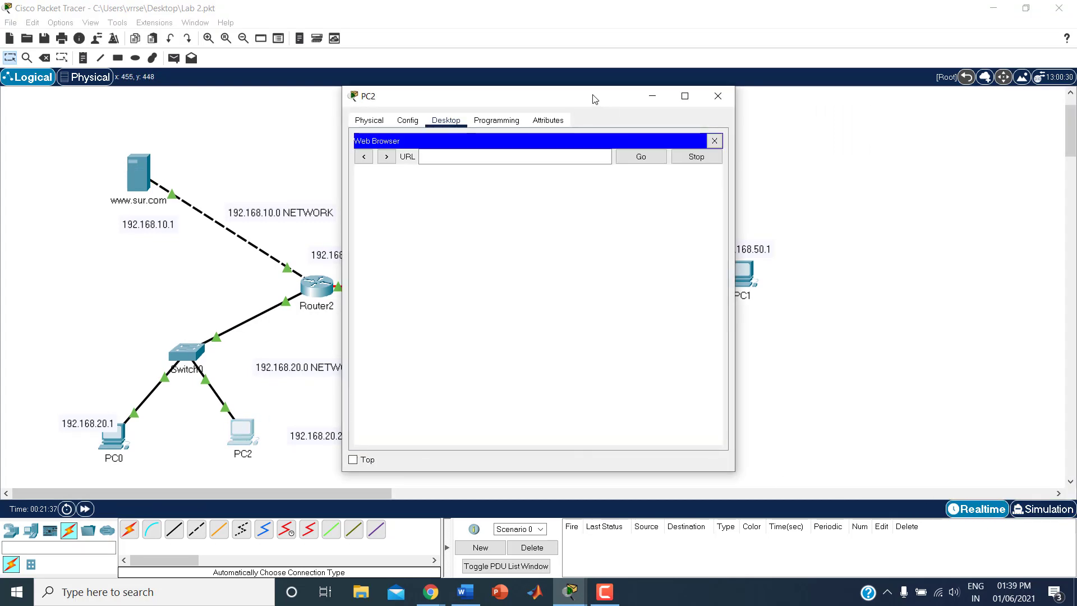
pyautogui.moveTo(594, 96); pyautogui.dragTo(709, 100)
pyautogui.click(654, 159)
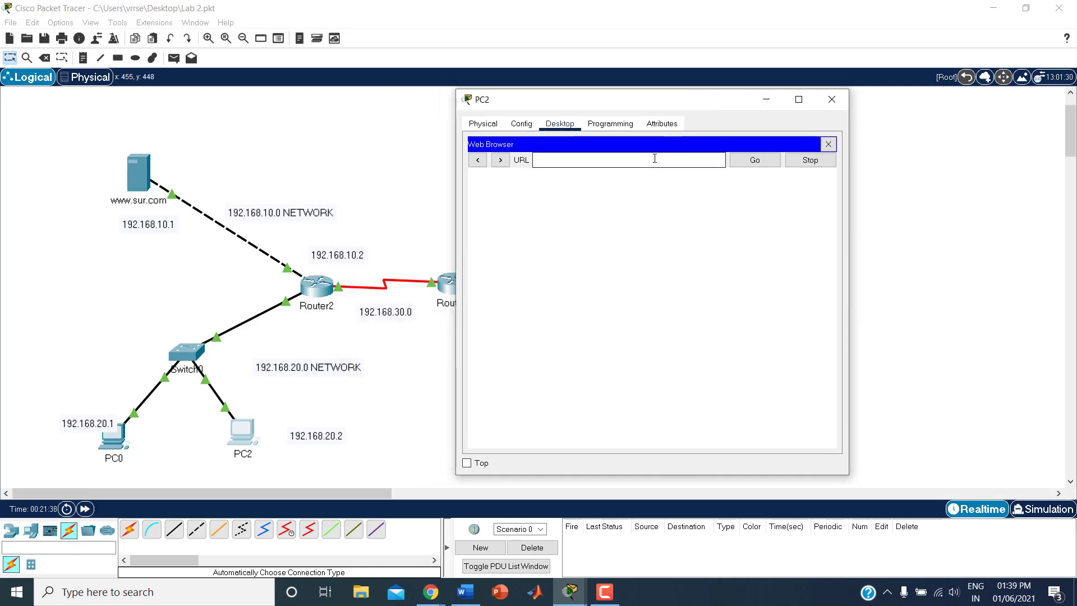
pyautogui.write('w')
pyautogui.press('BackSpace')
pyautogui.press('BackSpace')
pyautogui.write('192.168.10.1')
pyautogui.press('Return')
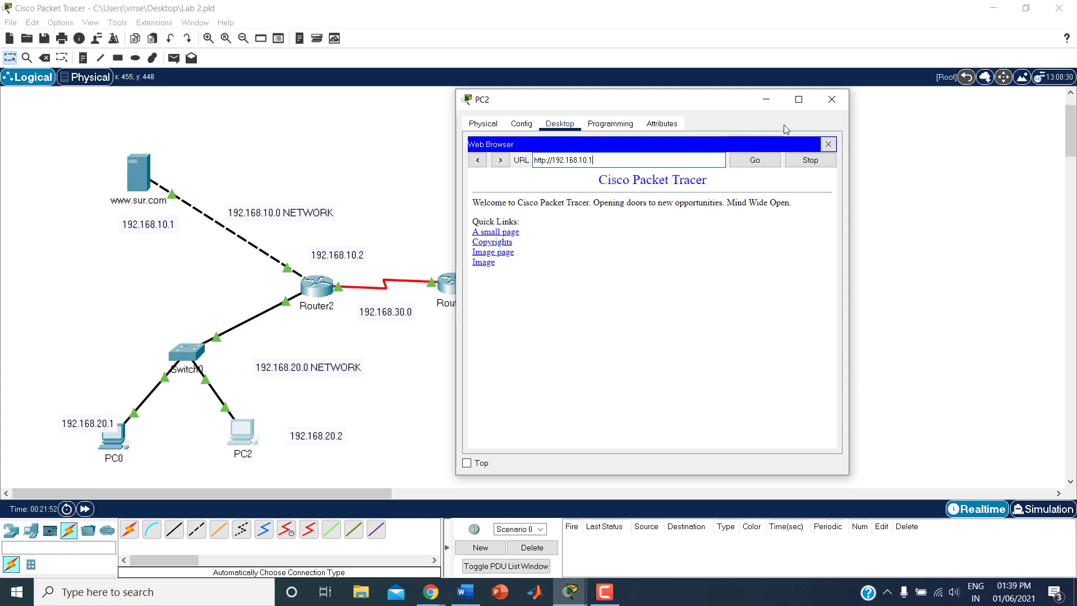
pyautogui.click(832, 99)
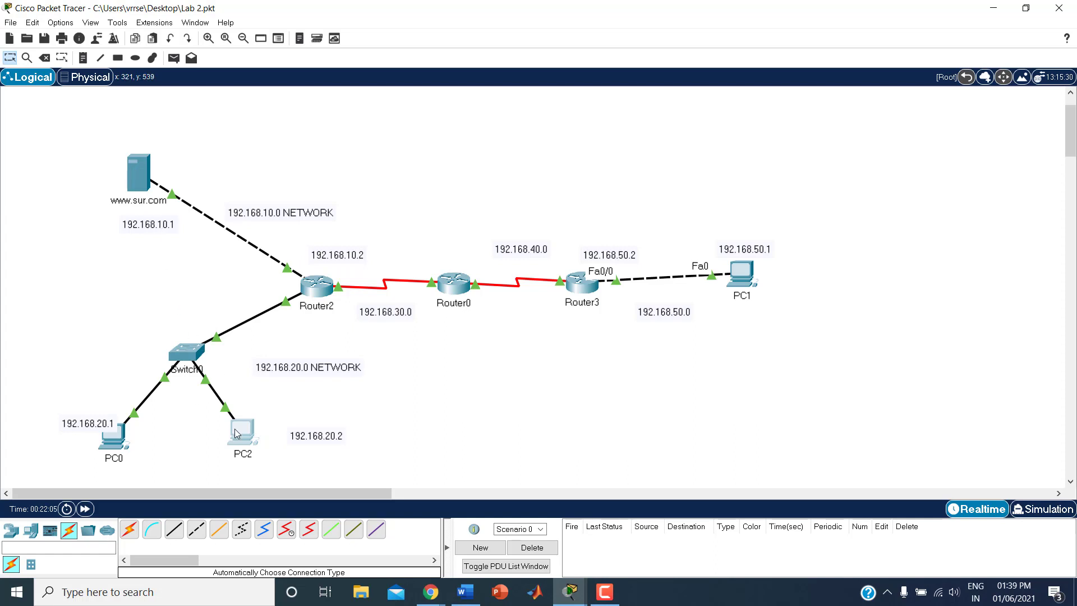
# Switch to the Word document and add the bold line "PC2 → Web server (Not to Access)" below the access-list 100 permit command
pyautogui.moveTo(236, 433)
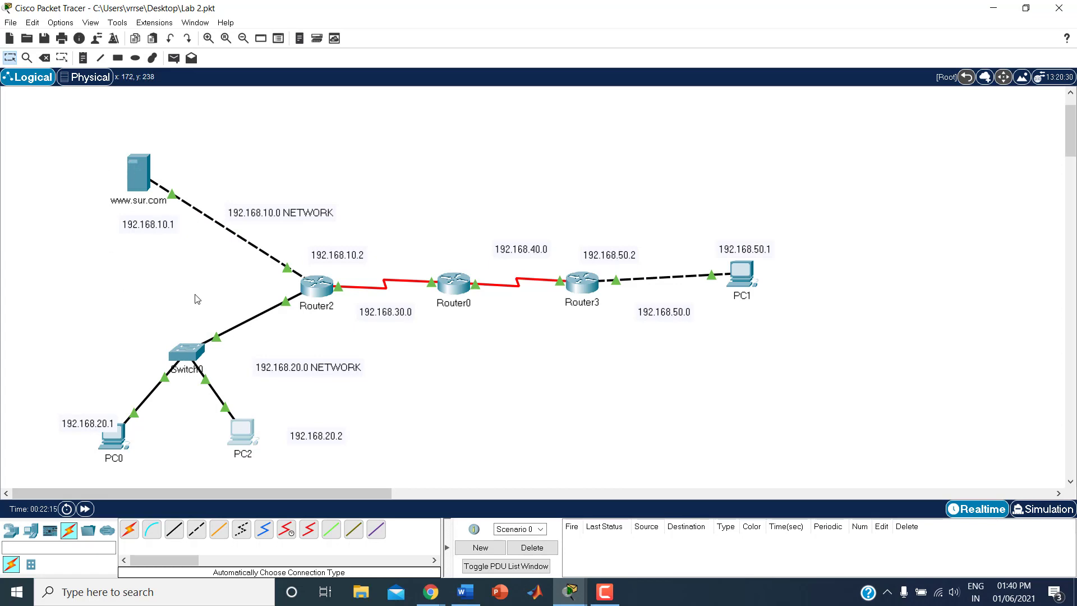
pyautogui.click(466, 592)
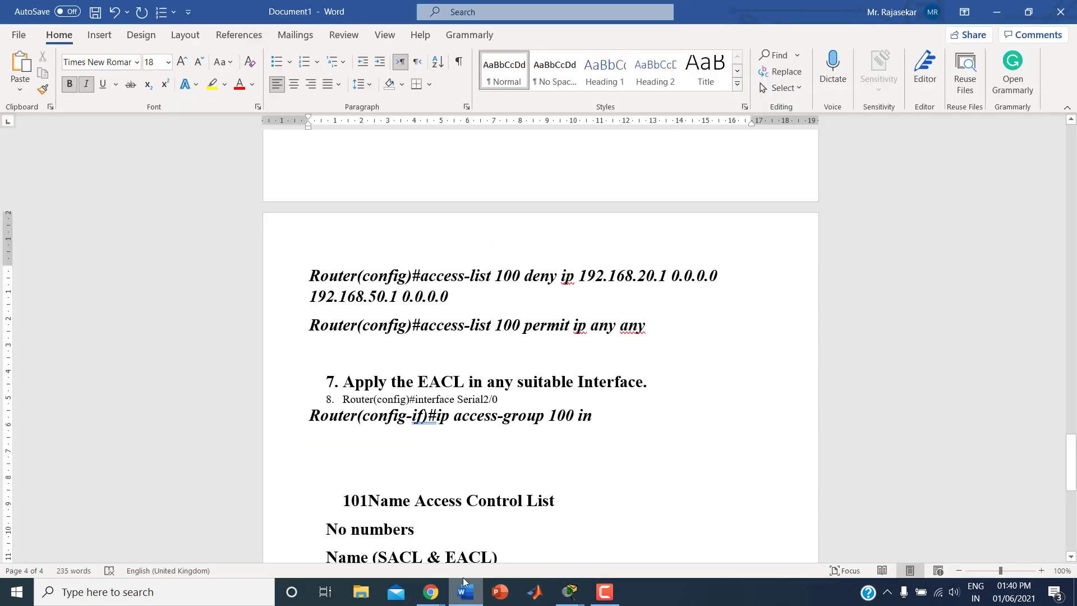
pyautogui.click(381, 353)
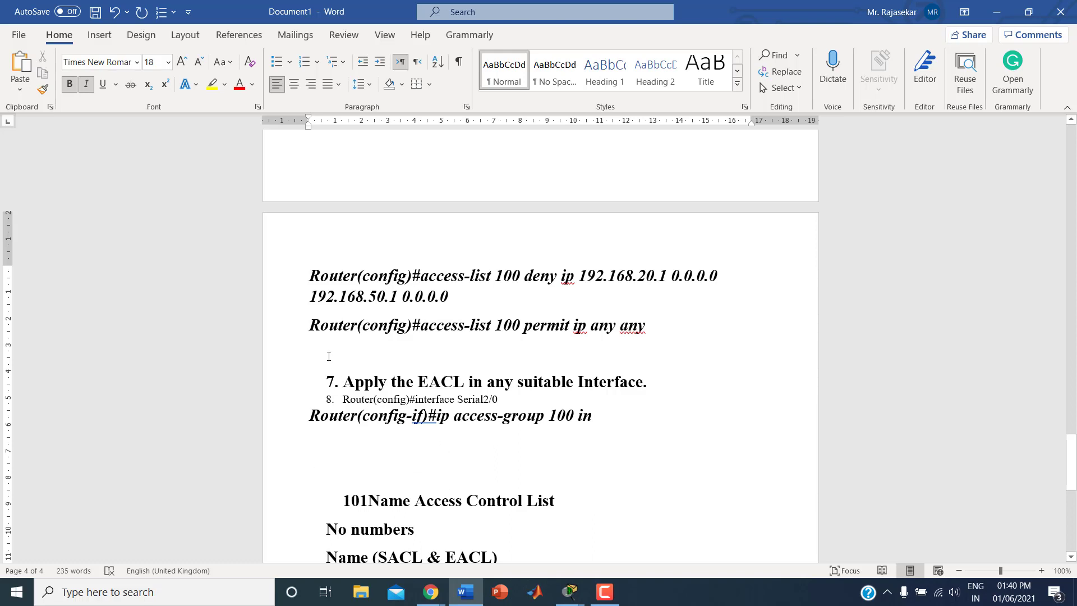
pyautogui.press('Return')
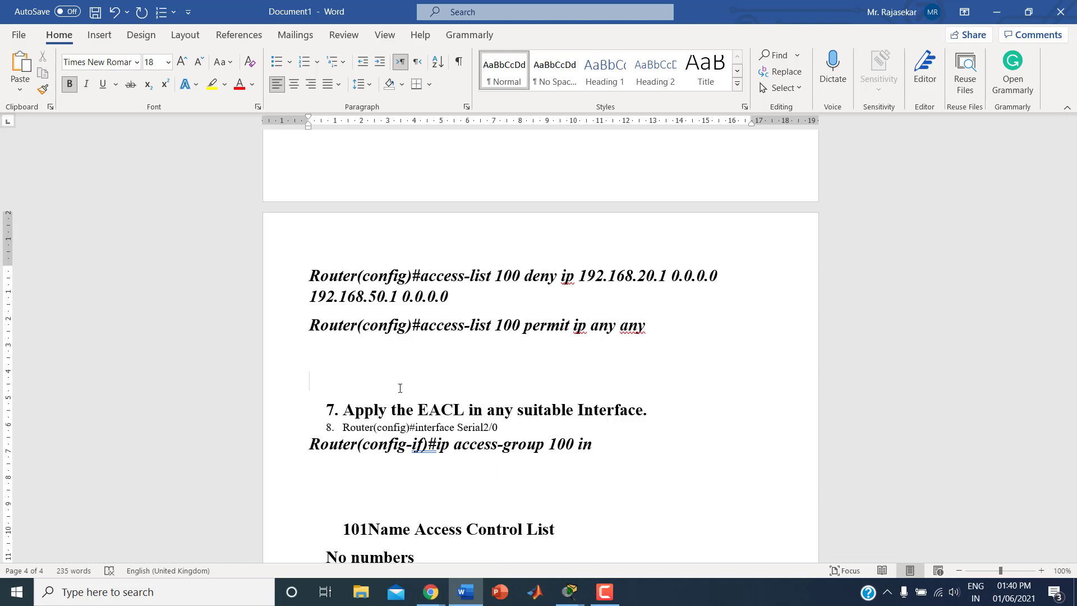
pyautogui.write('PC')
pyautogui.write('2 ')
pyautogui.write('---')
pyautogui.write('>')
pyautogui.press('Delete')
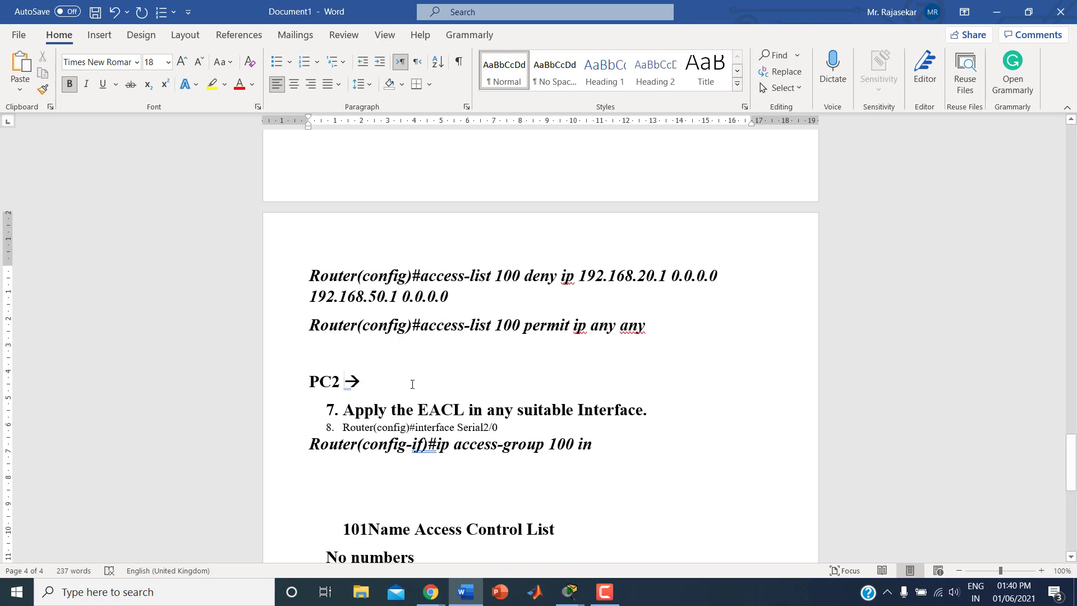
pyautogui.write('Web')
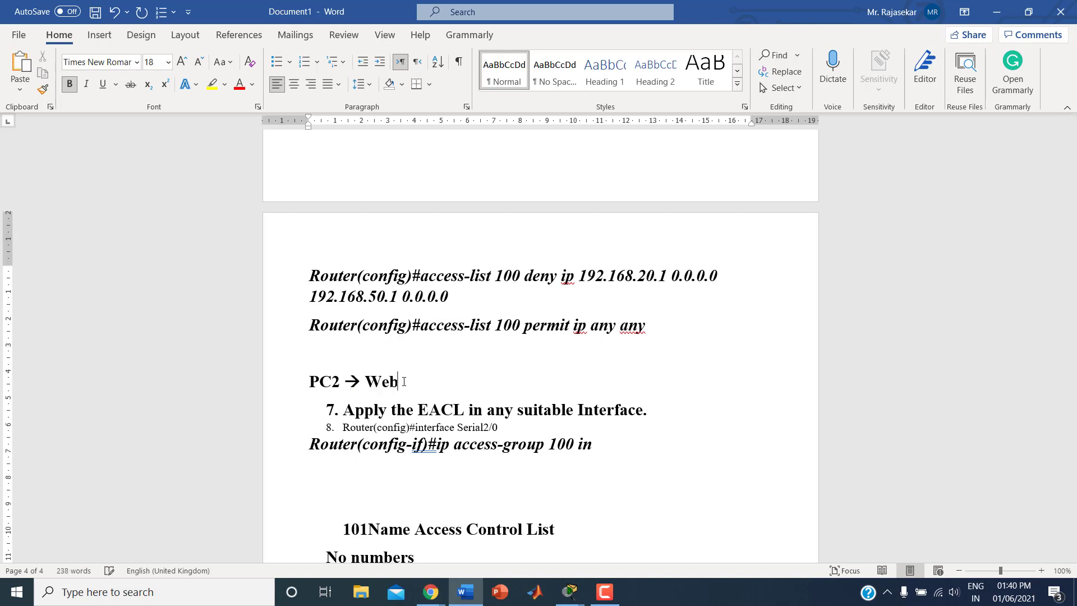
pyautogui.write(' server')
pyautogui.write(' (')
pyautogui.write('Mo')
pyautogui.press('BackSpace')
pyautogui.press('BackSpace')
pyautogui.write('NO')
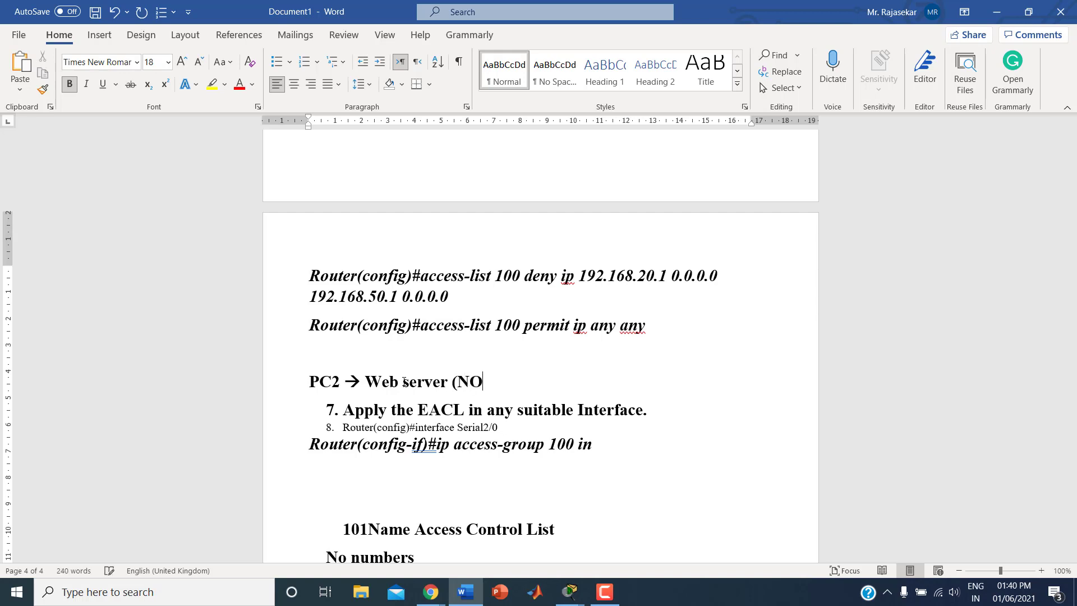
pyautogui.write('t to Accr')
pyautogui.press('BackSpace')
pyautogui.write('ess)')
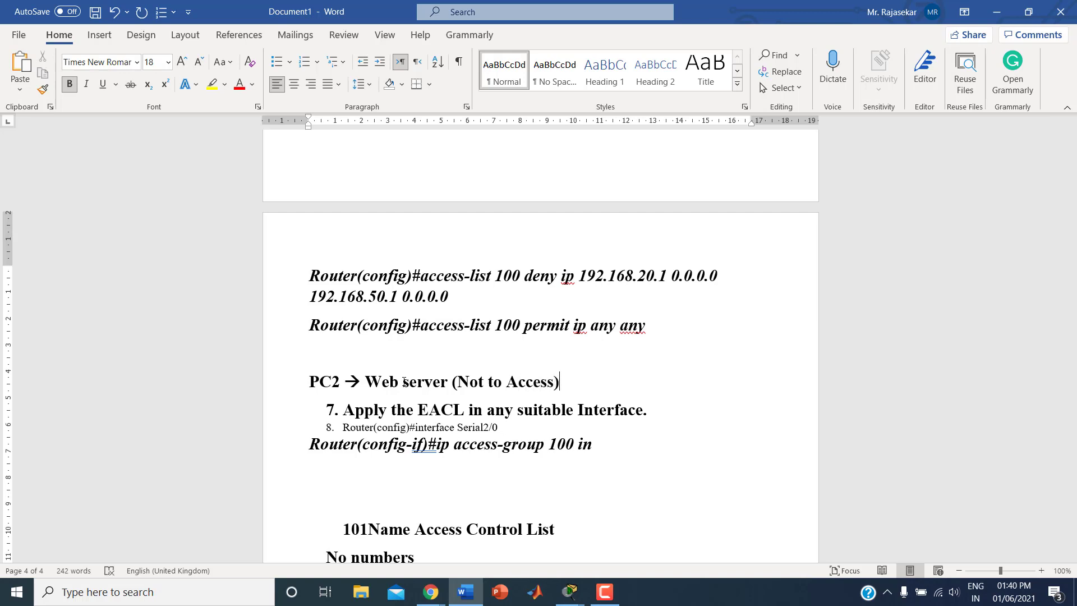
pyautogui.press('Return')
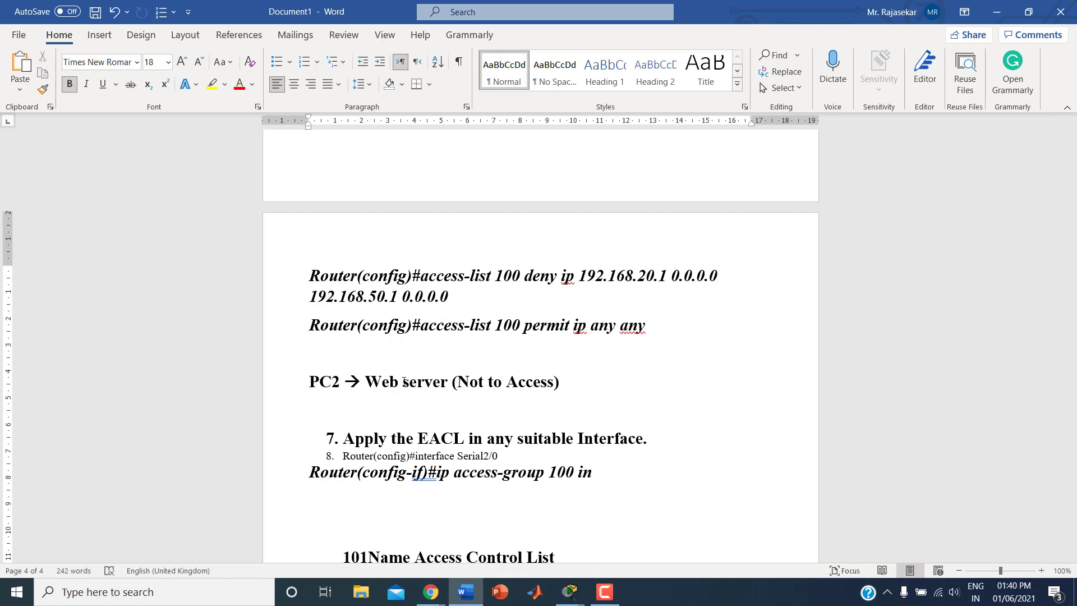
# Close the open PC1 window and return to the main Cisco Packet Tracer topology
pyautogui.click(571, 597)
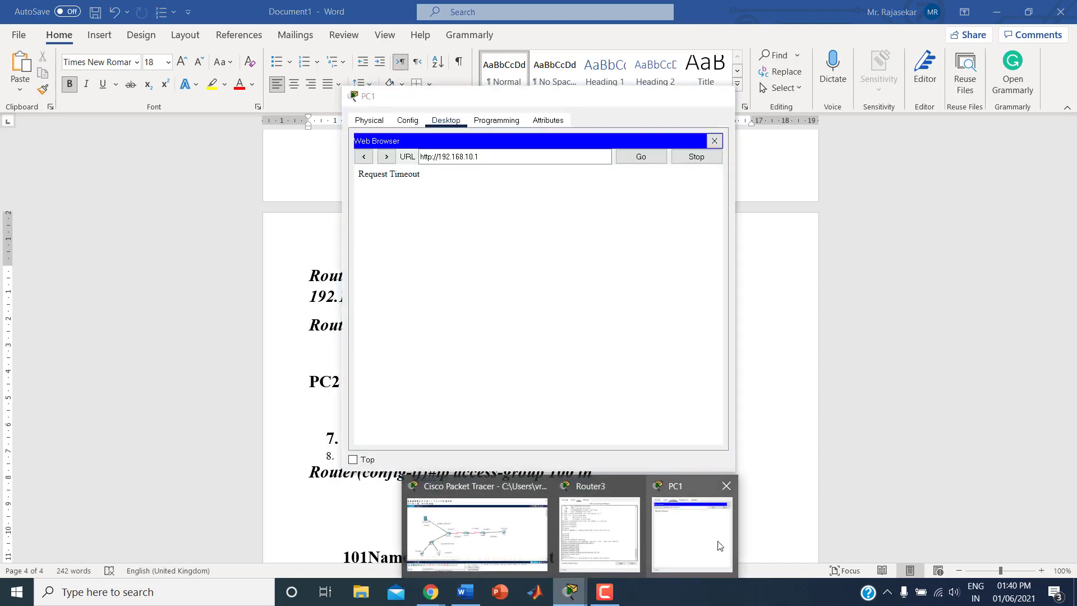
pyautogui.click(720, 546)
pyautogui.click(720, 97)
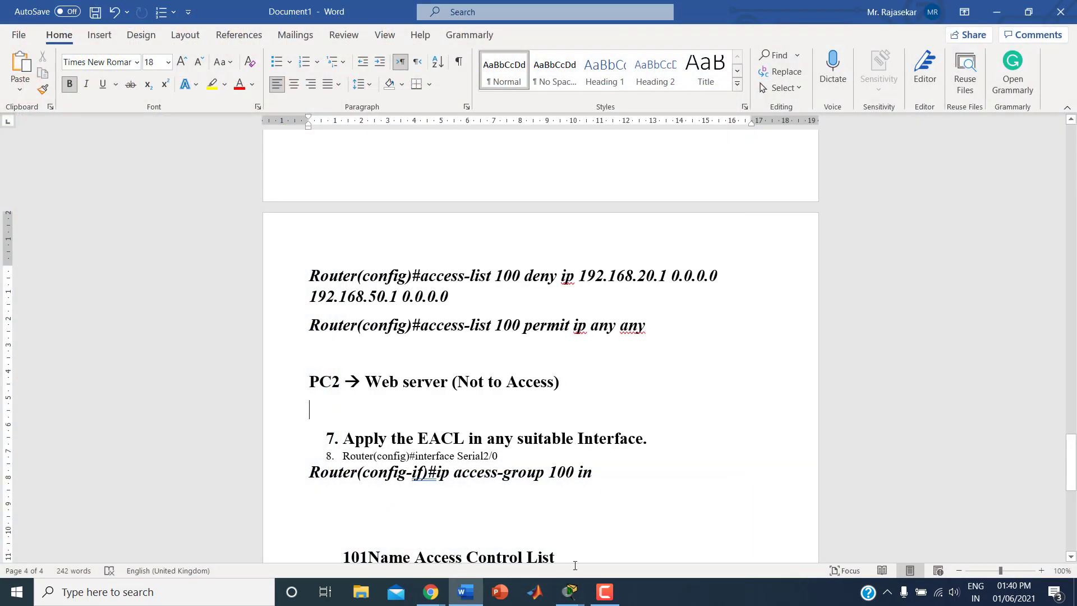
pyautogui.moveTo(571, 594)
pyautogui.click(552, 538)
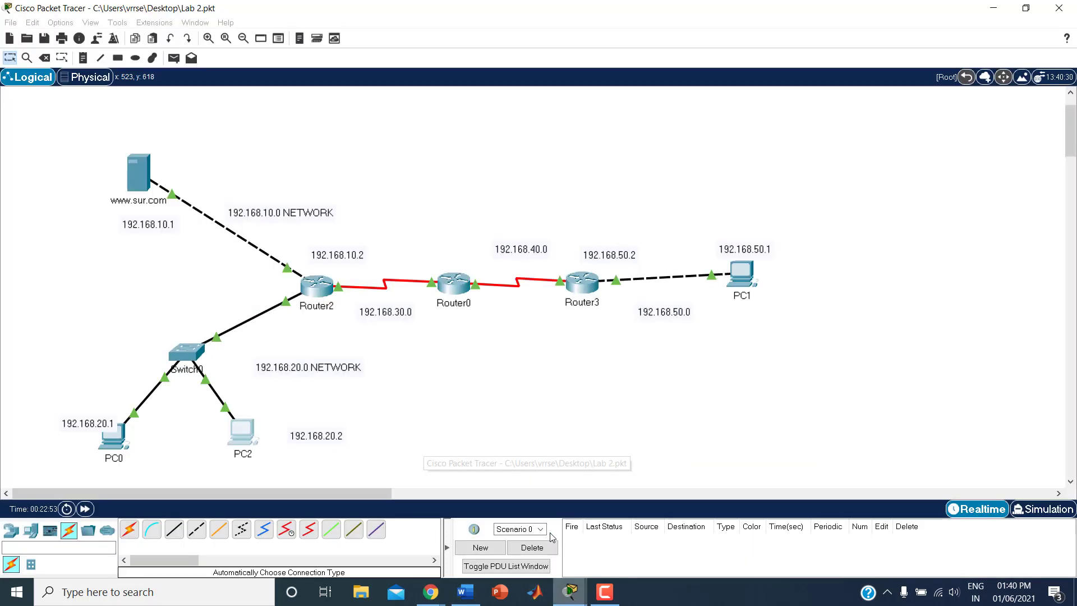
# Request 192.168.10.1 once more in PC2's web browser to check access to the server, and close the browser
pyautogui.click(235, 432)
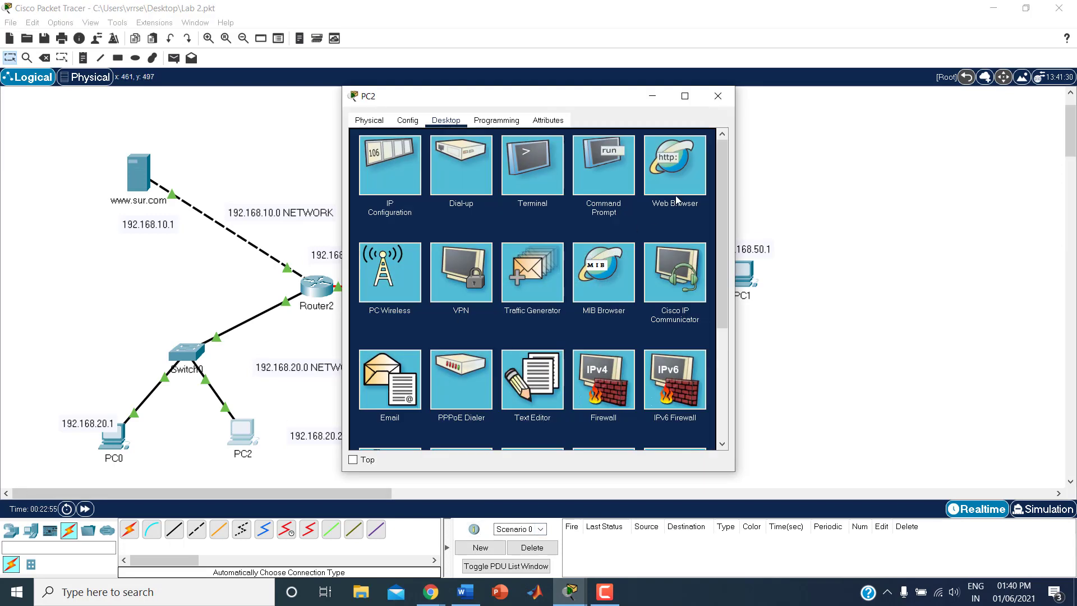
pyautogui.click(675, 175)
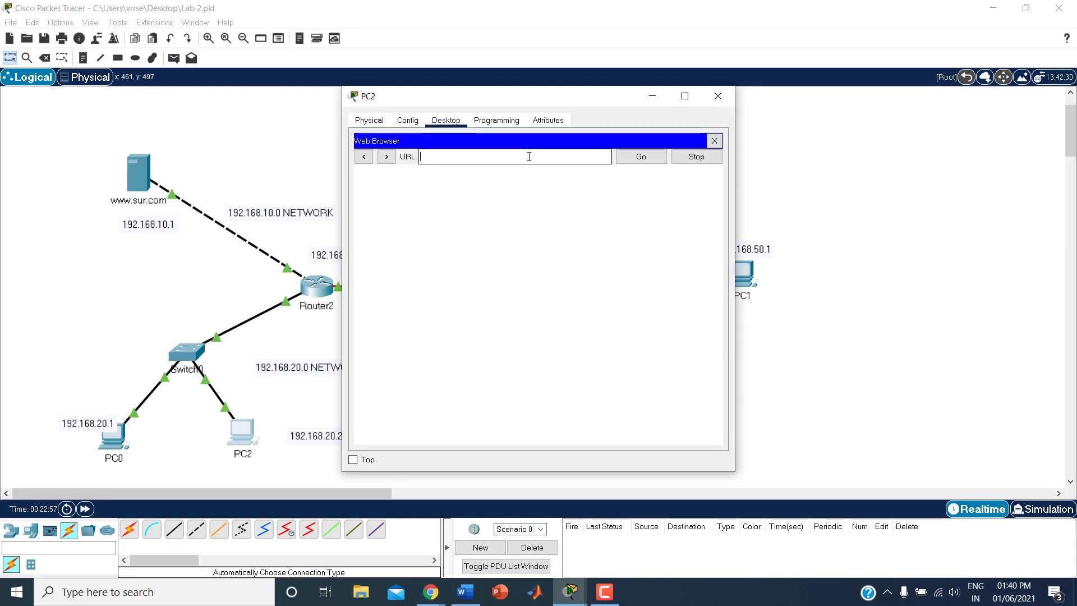
pyautogui.write('192.168.10.1')
pyautogui.press('Return')
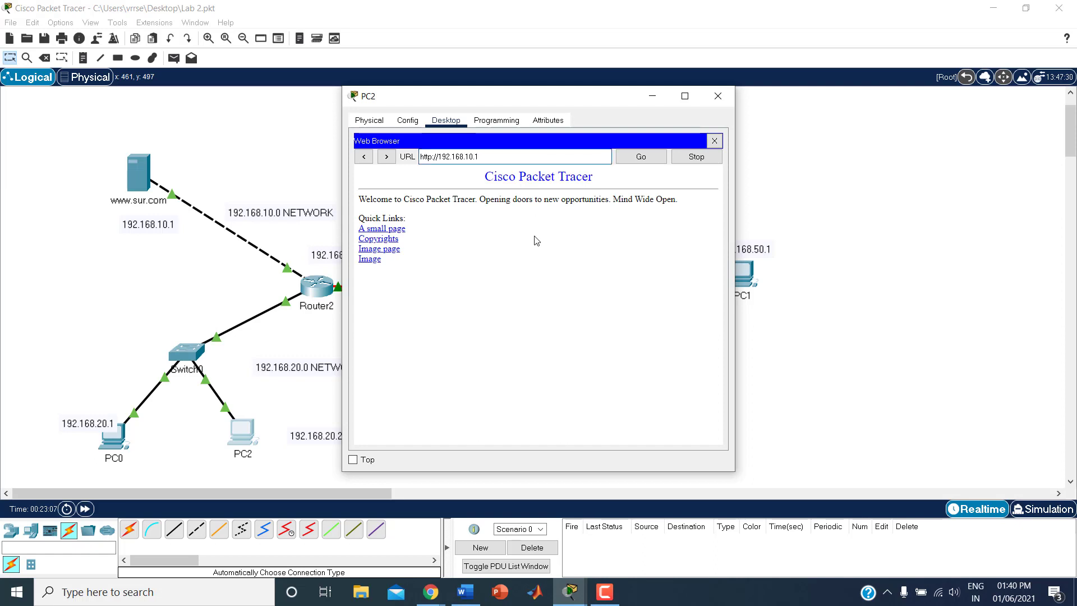
pyautogui.click(714, 143)
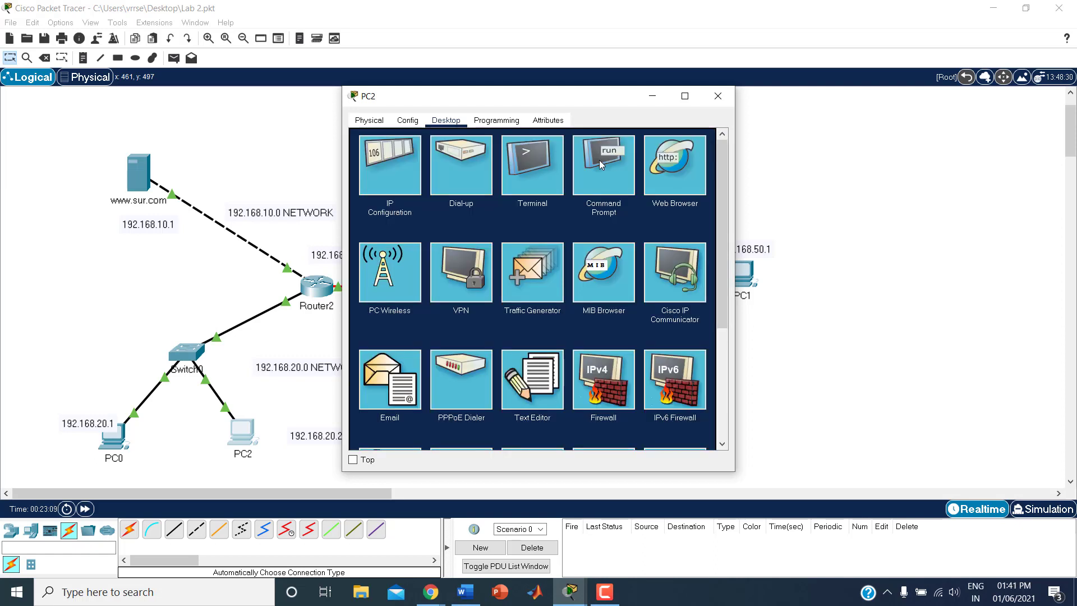
# Ping 192.168.10.1 from PC2's command prompt, and close the PC2 window when the ping ends
pyautogui.click(595, 178)
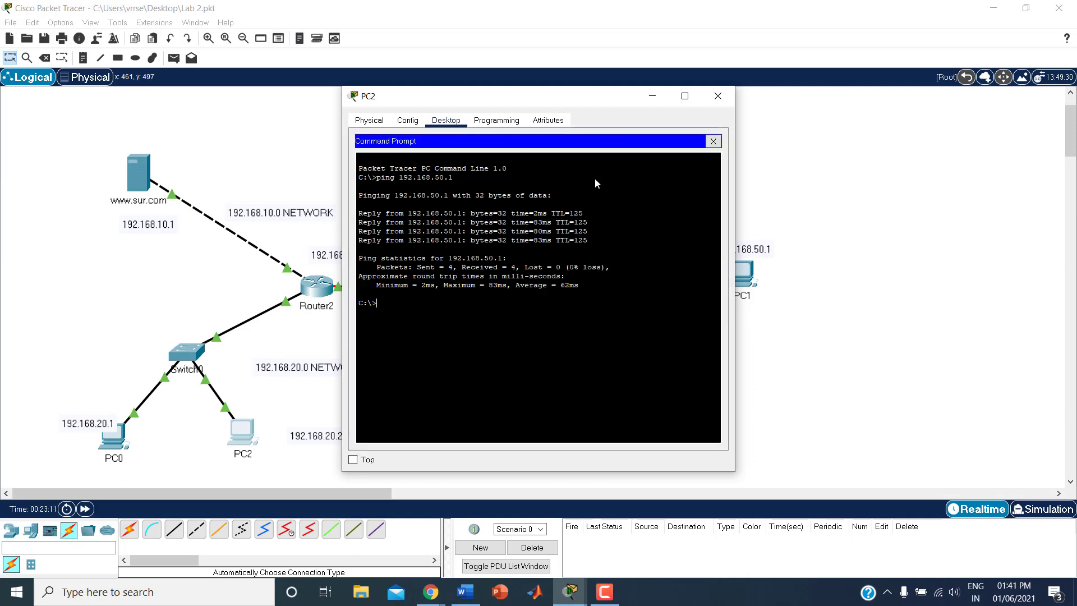
pyautogui.write('ping 192.168.10.1')
pyautogui.press('Return')
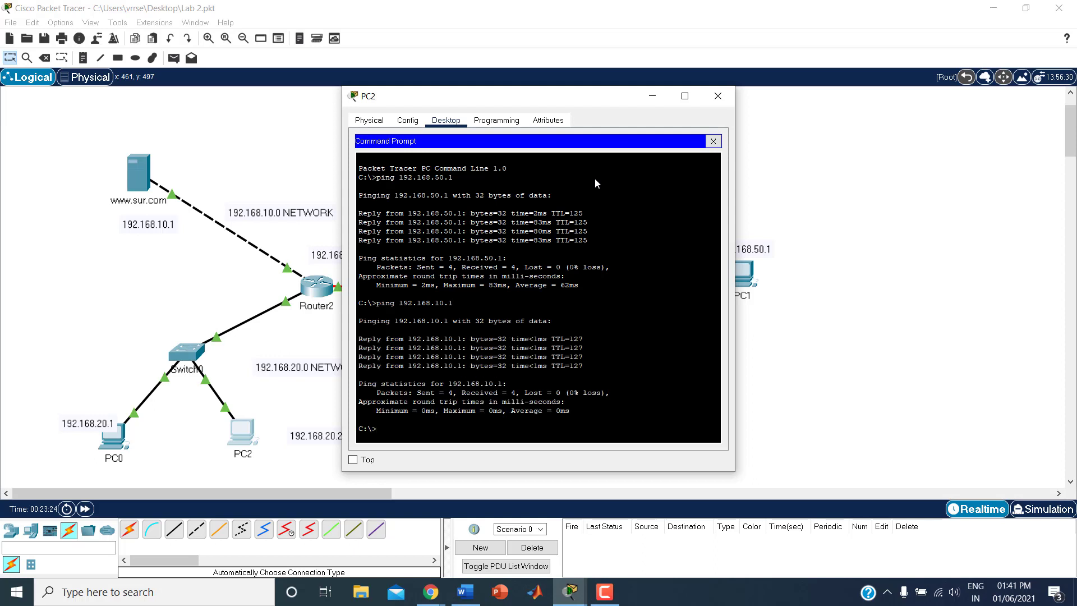
pyautogui.click(713, 140)
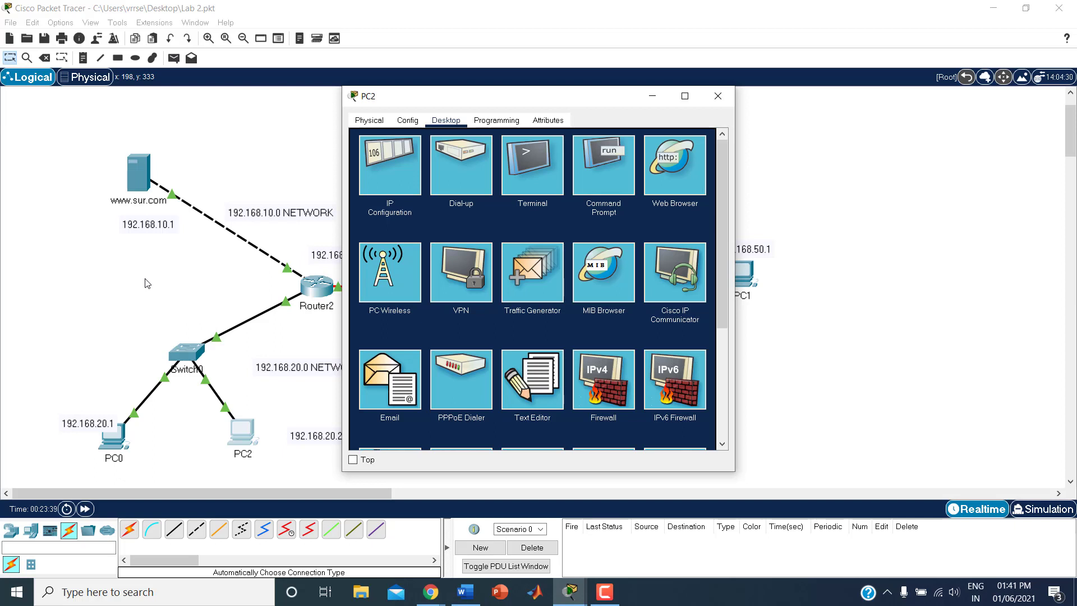
pyautogui.click(718, 96)
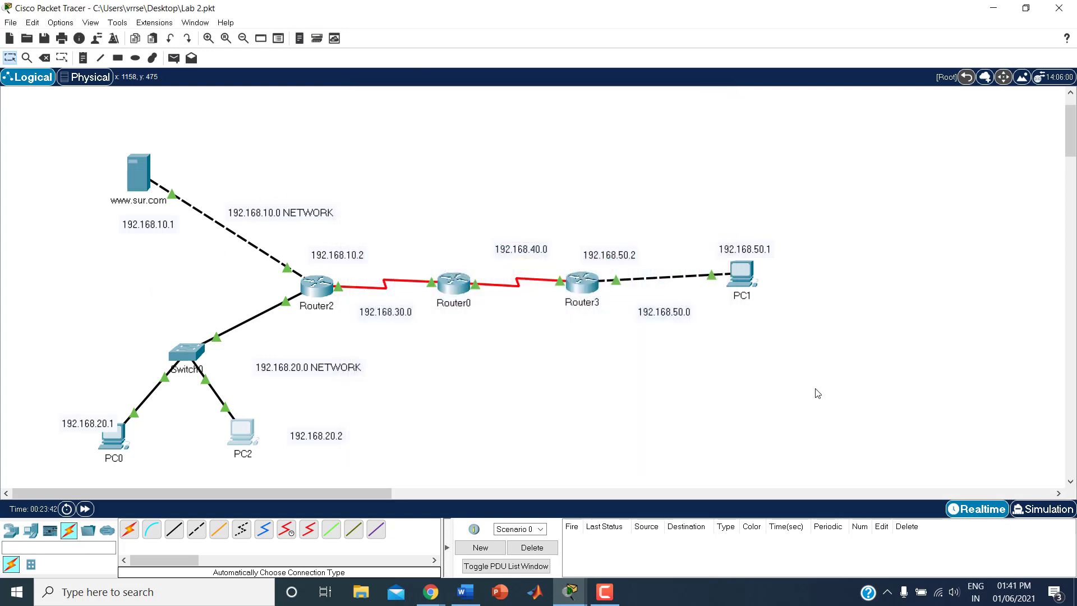
# Open Router2's command line at the user prompt and move its window clear of the topology around Router2
pyautogui.click(322, 284)
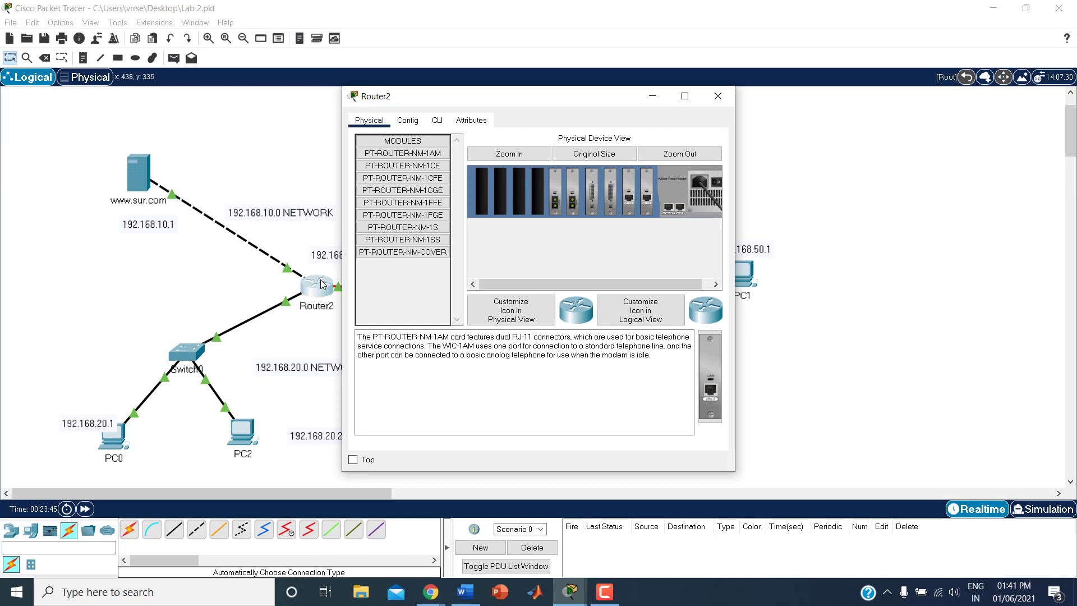
pyautogui.click(441, 121)
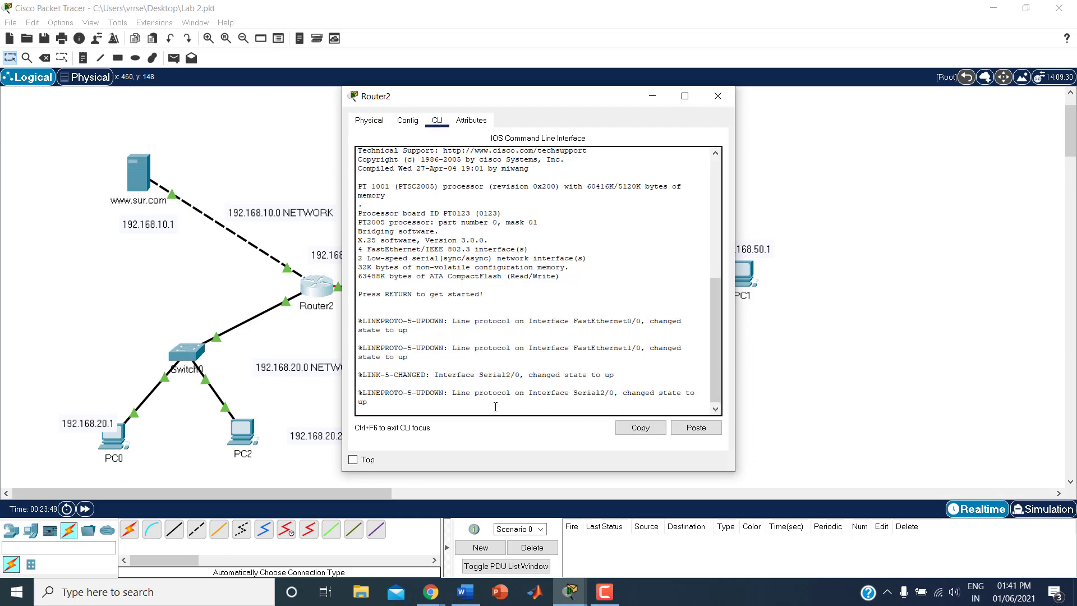
pyautogui.press('Return')
pyautogui.press('Return')
pyautogui.press('Return')
pyautogui.press('Return')
pyautogui.press('Return')
pyautogui.press('Return')
pyautogui.press('Return')
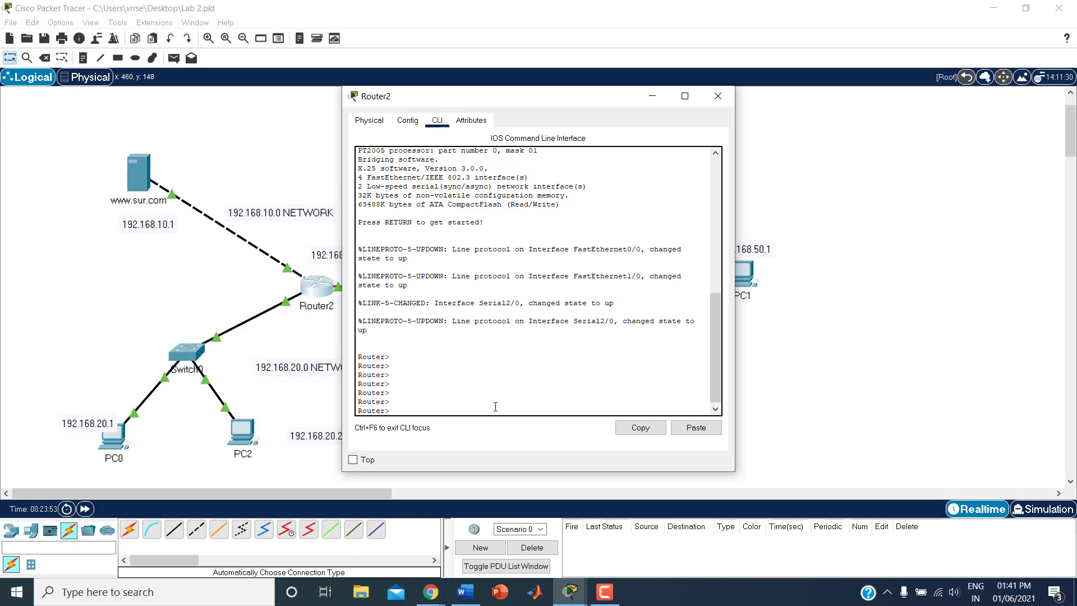
pyautogui.moveTo(465, 103); pyautogui.dragTo(571, 113)
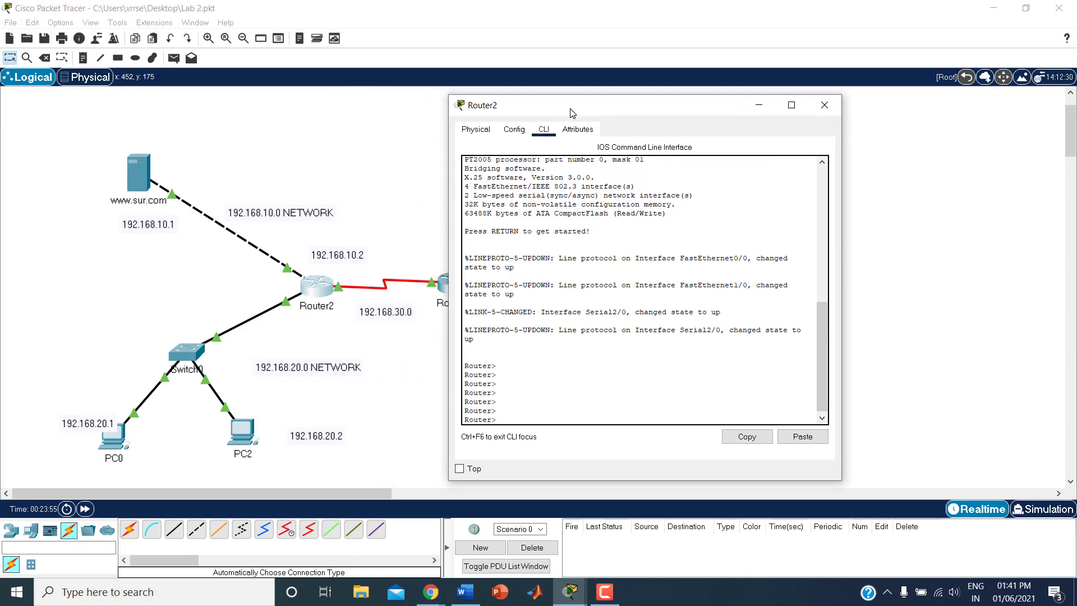
# Enter privileged mode with "en" and global configuration mode with "conf ter" on Router2
pyautogui.write('en')
pyautogui.press('Return')
pyautogui.press('Return')
pyautogui.press('Return')
pyautogui.press('Return')
pyautogui.press('Return')
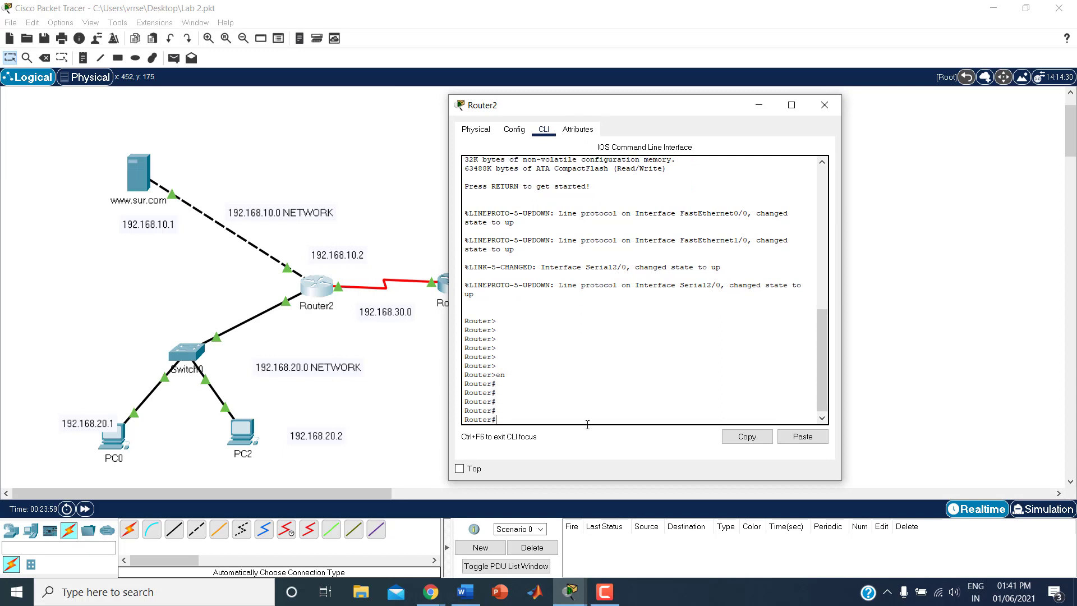
pyautogui.write('conf tee')
pyautogui.press('BackSpace')
pyautogui.write('r')
pyautogui.press('Return')
pyautogui.press('Return')
pyautogui.press('Return')
pyautogui.press('Return')
pyautogui.press('Return')
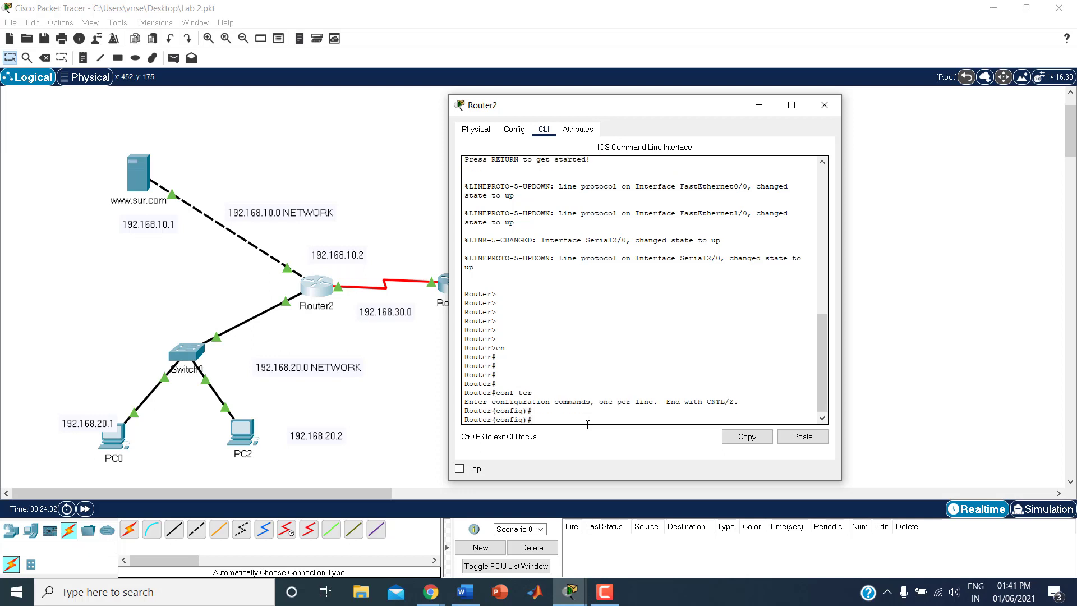
pyautogui.press('Return')
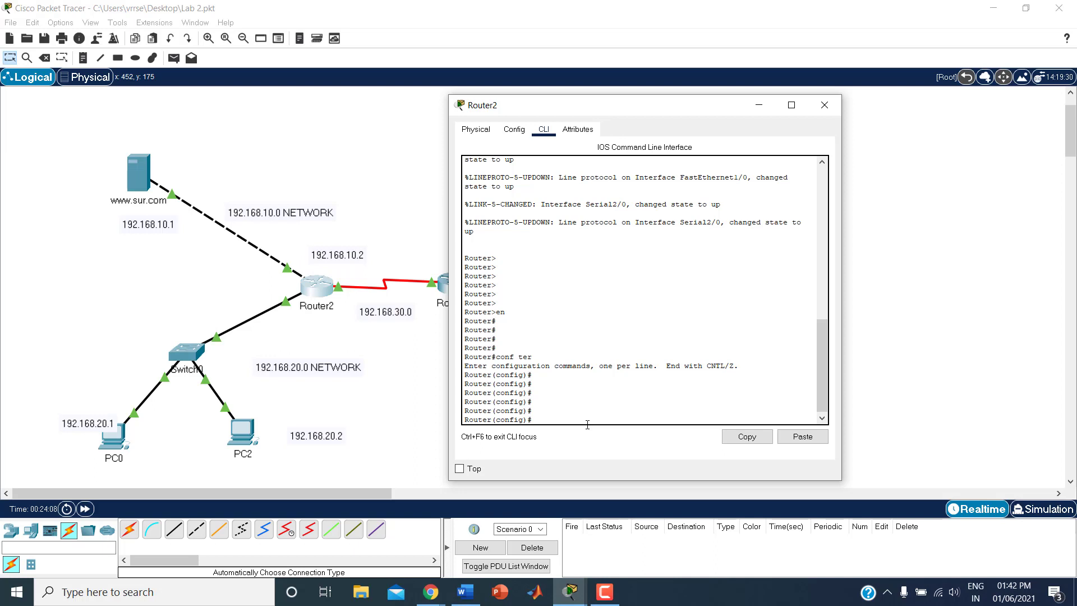
# Start an access-list 110 deny tcp rule on Router2, using inline help to list the actions, protocols and source options
pyautogui.write('d')
pyautogui.write('acc')
pyautogui.write('ess')
pyautogui.write('-list')
pyautogui.write('110')
pyautogui.write(' ?')
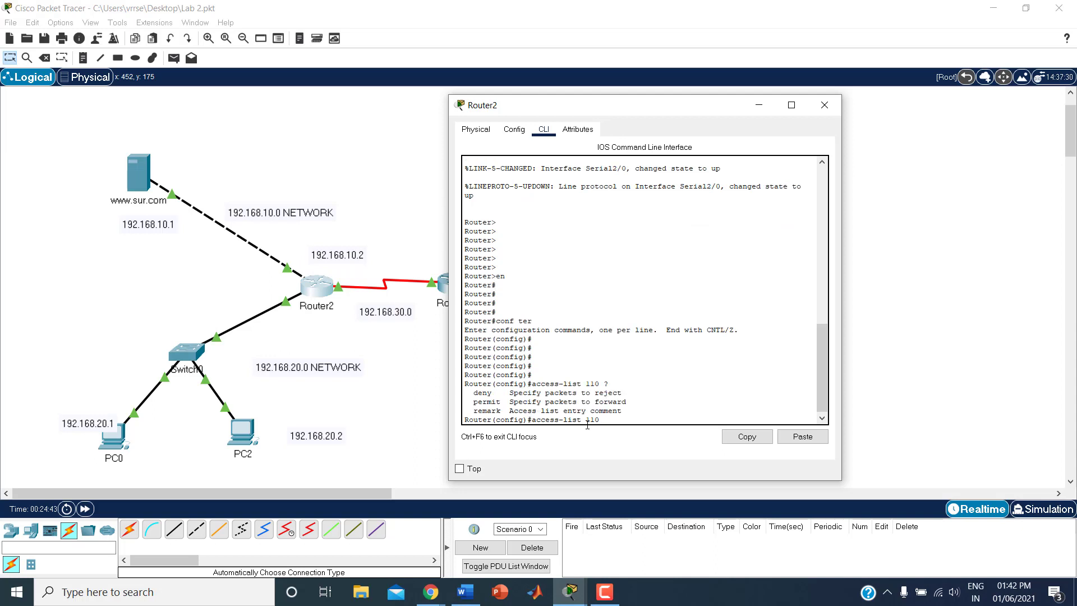
pyautogui.write('deny ?')
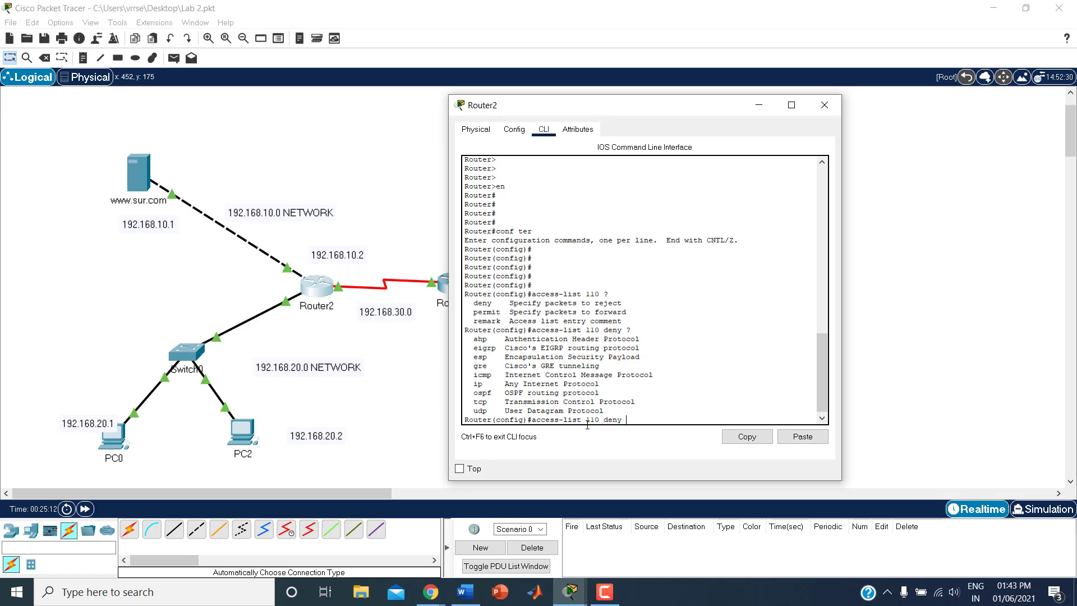
pyautogui.write('i')
pyautogui.write('cp ?')
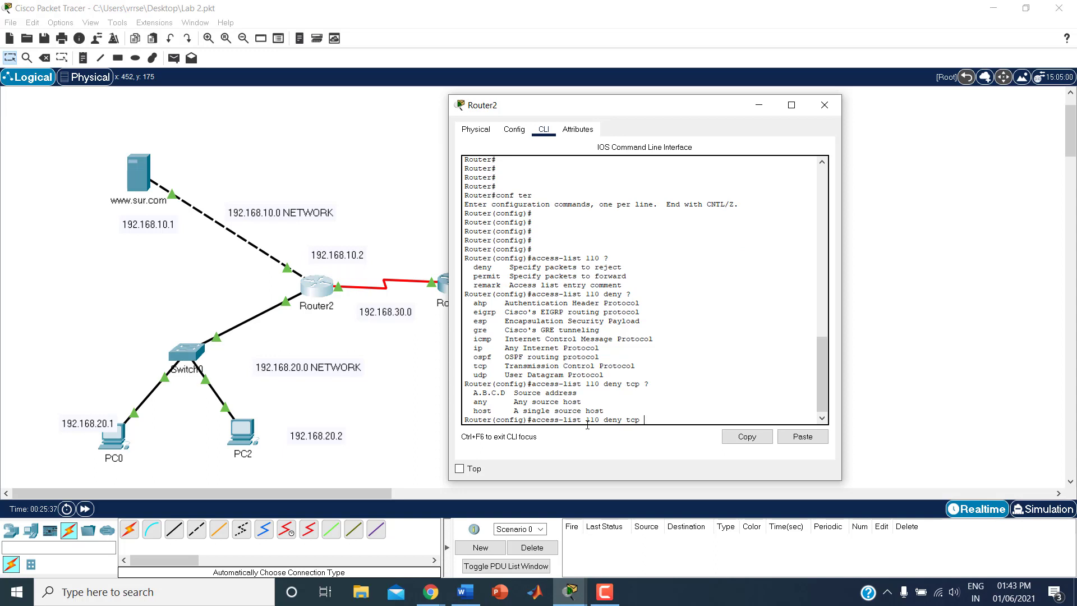
# Extend the deny rule with source 192.168.20.2 0.0.0.0 and destination 192.168.10.1 0.0.0.0, and look up the port-matching options
pyautogui.write('192.168')
pyautogui.write('.20.2 0.0.0.')
pyautogui.write('0 192.168.10.1 0.0.0.0')
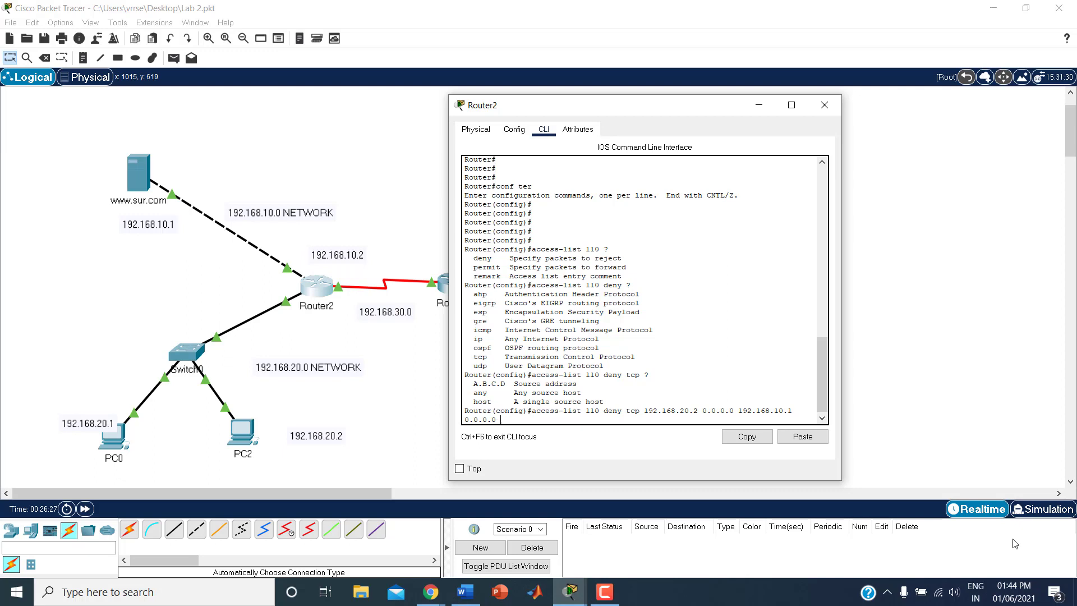
pyautogui.write('?')
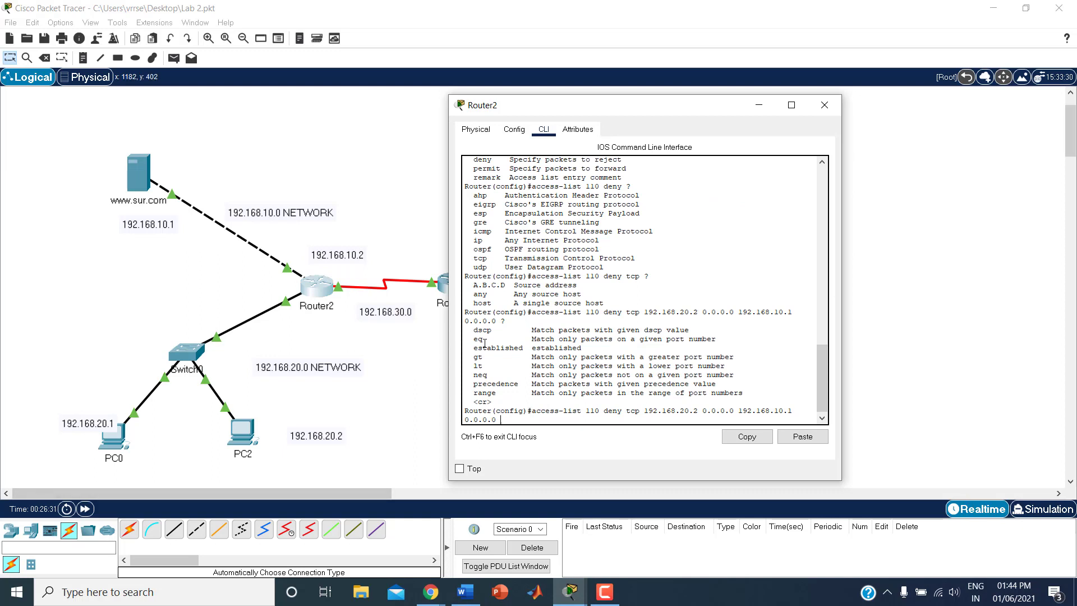
pyautogui.moveTo(471, 339); pyautogui.dragTo(722, 344)
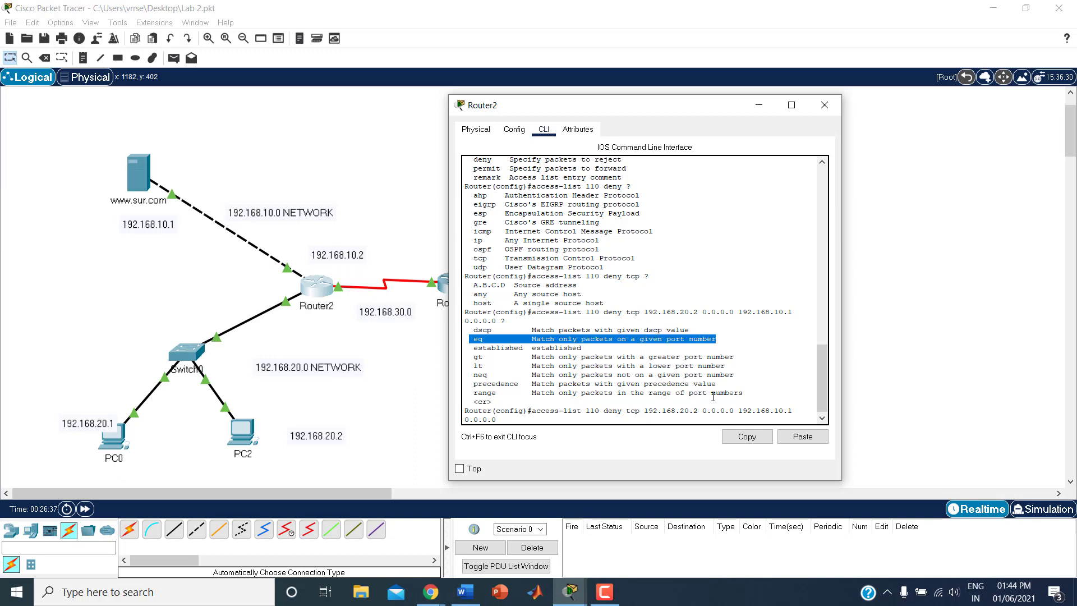
pyautogui.click(547, 420)
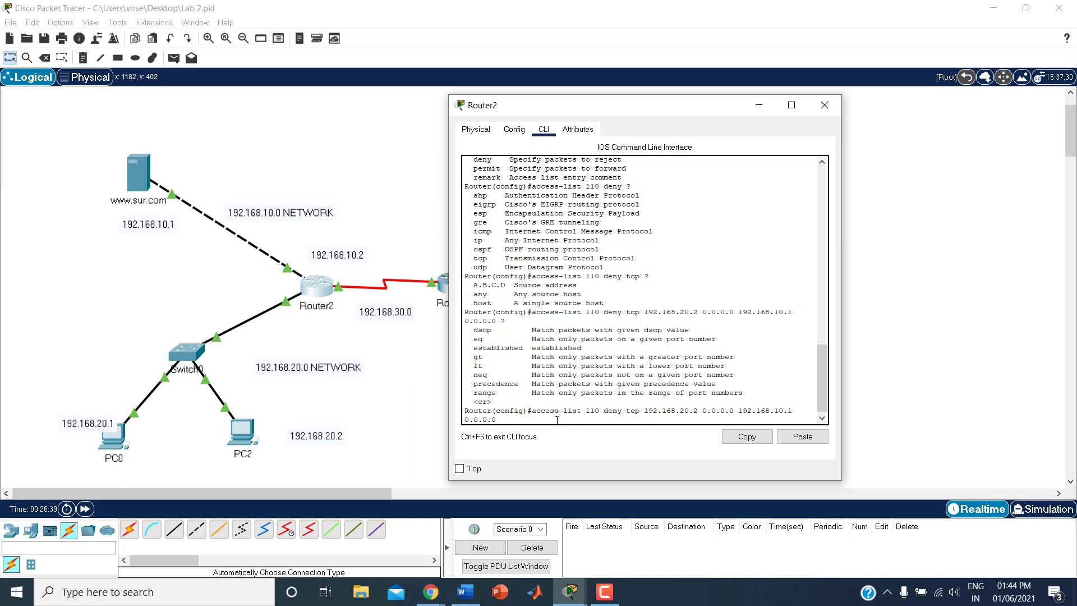
# List the port choices for eq, and complete and submit the access-list 110 deny rule with eq 80
pyautogui.write('eq')
pyautogui.write('?')
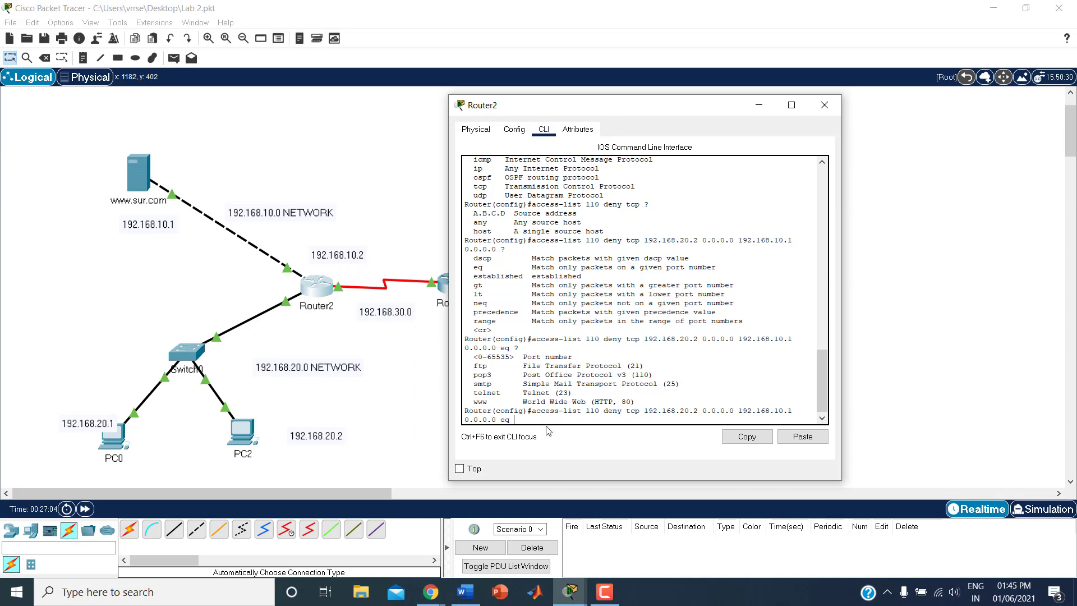
pyautogui.write('80')
pyautogui.press('Return')
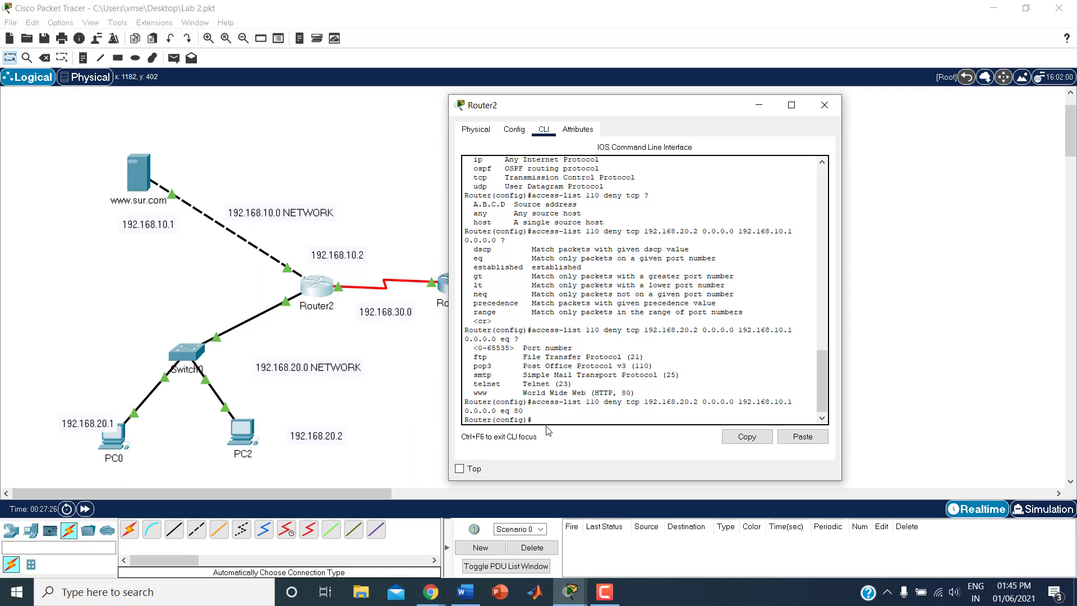
pyautogui.press('Return')
pyautogui.press('Return')
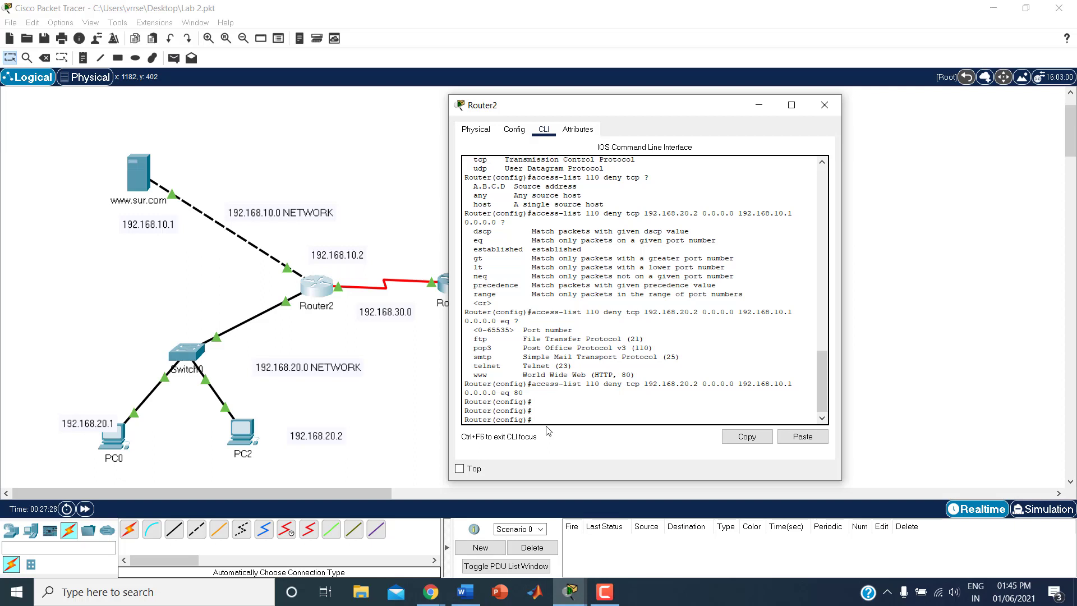
# Add the rule "access-list 110 permit ip any any" on Router2, correcting the misspelled permit keyword
pyautogui.write('access-list 110 permt ip any any')
pyautogui.press('Return')
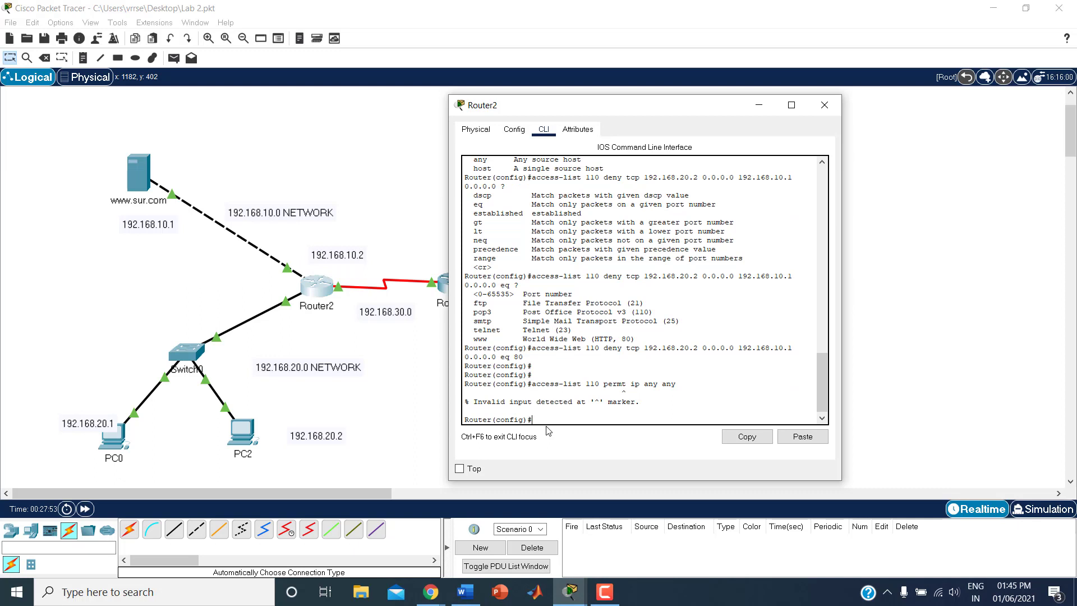
pyautogui.press('Up')
pyautogui.write('i')
pyautogui.press('Return')
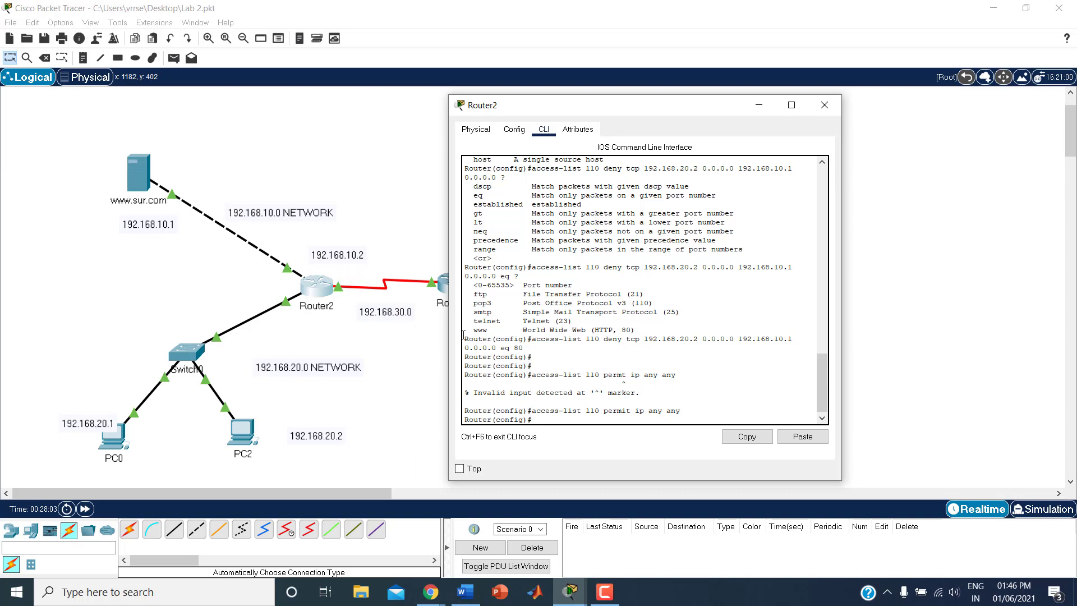
# Leave Router2's global configuration mode and return to the privileged prompt
pyautogui.moveTo(464, 337); pyautogui.dragTo(562, 417)
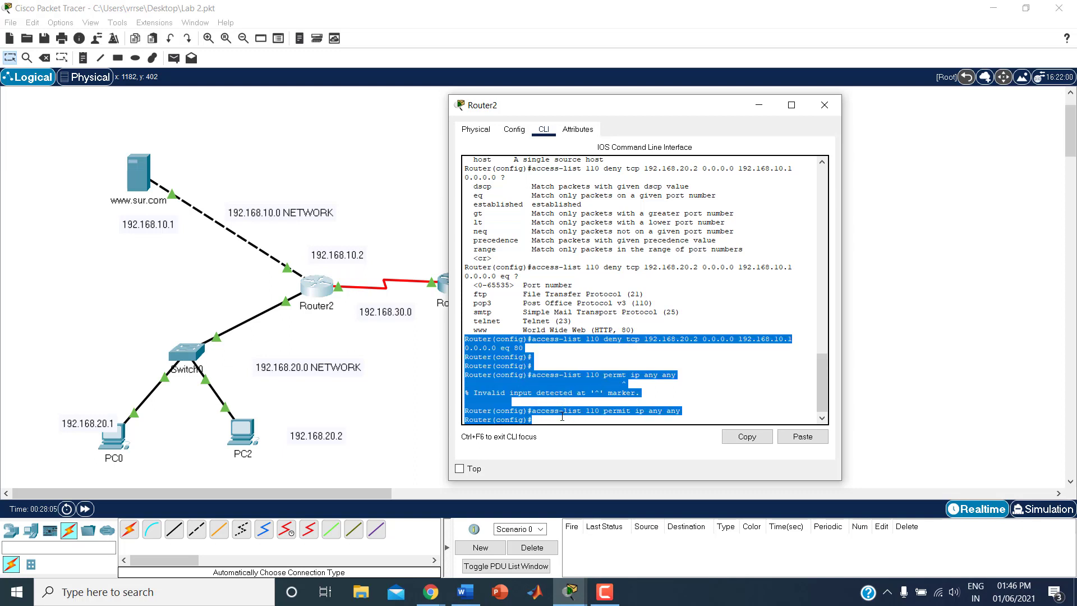
pyautogui.hotkey('ctrl', 'z')
pyautogui.press('Return')
pyautogui.press('Return')
pyautogui.press('Return')
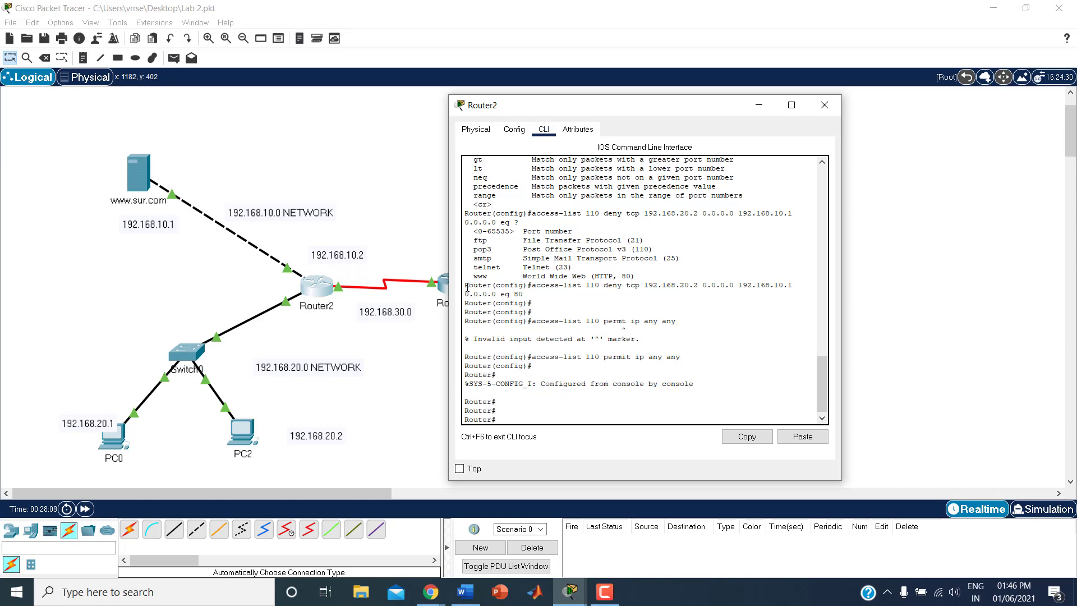
# Copy the access-list 110 command output into the Word document below "PC2 → Web server (Not to Access)", and add a blank line after it
pyautogui.moveTo(466, 287); pyautogui.dragTo(721, 378)
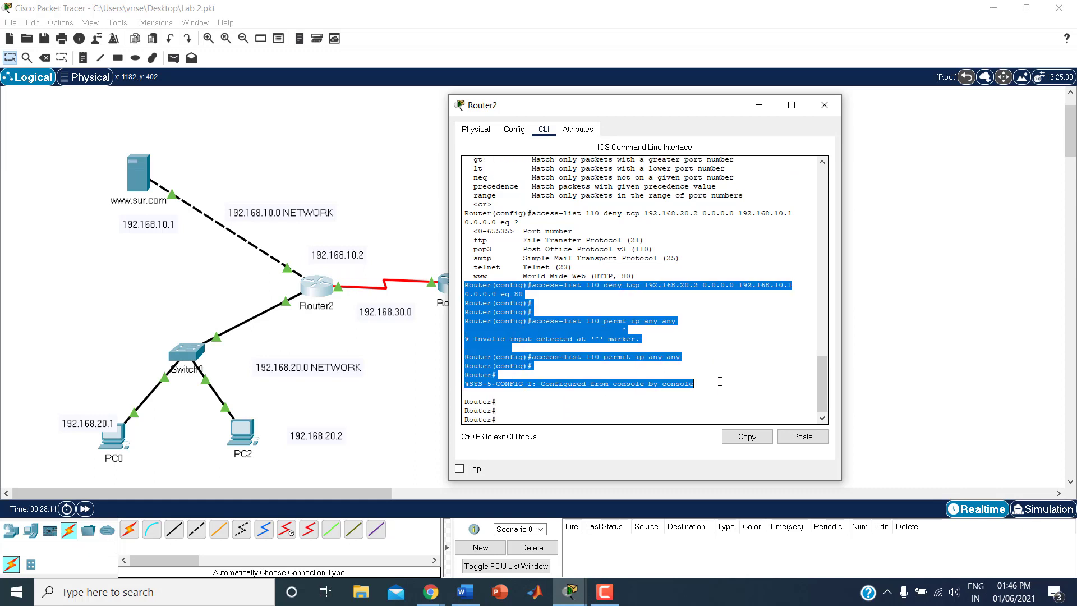
pyautogui.click(769, 443)
pyautogui.click(471, 596)
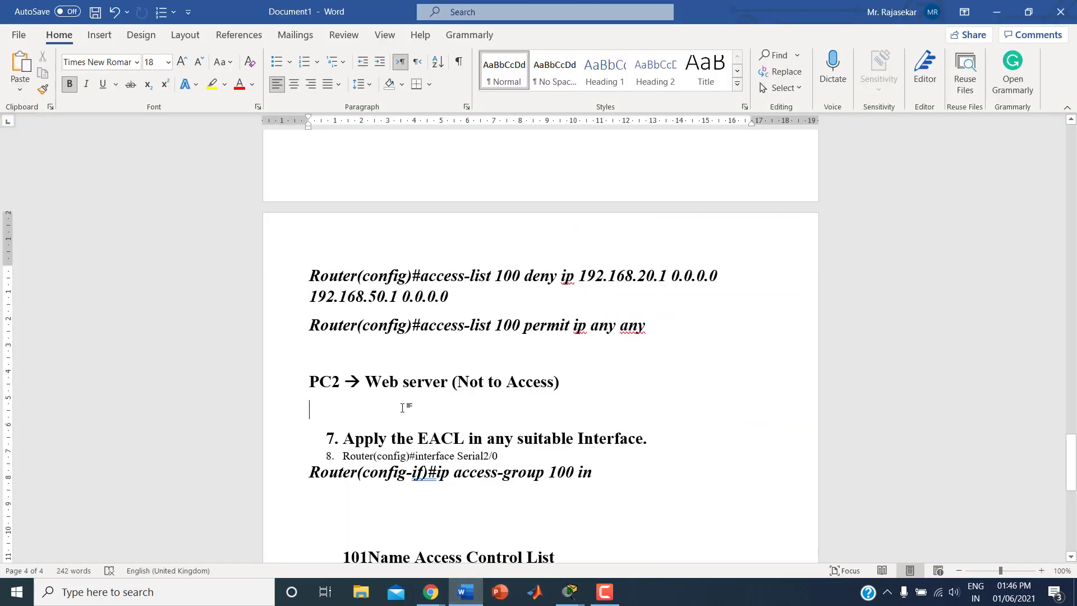
pyautogui.hotkey('ctrl', 'v')
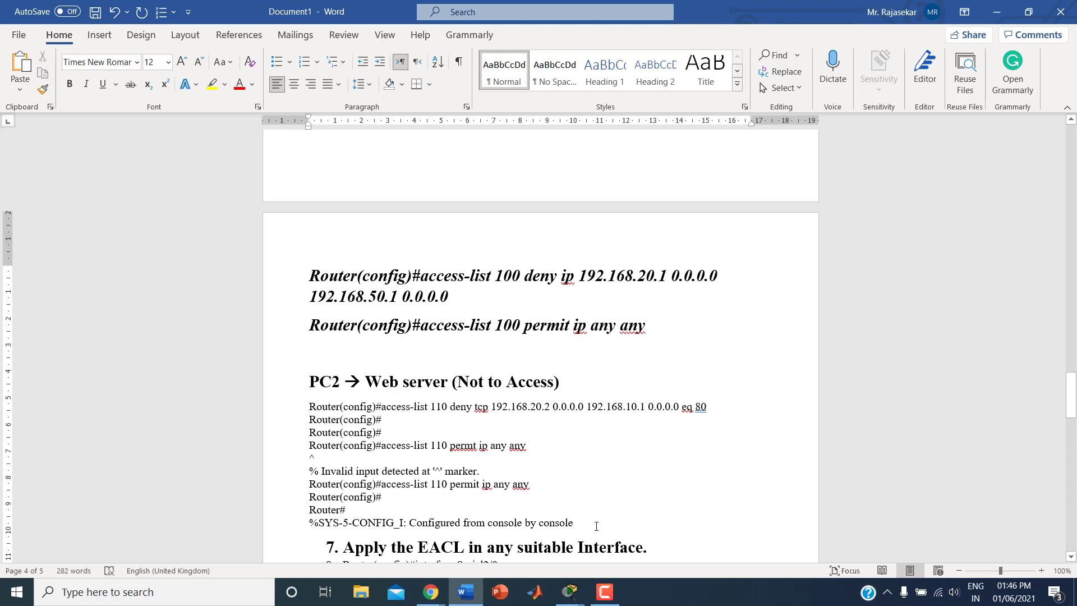
pyautogui.press('Return')
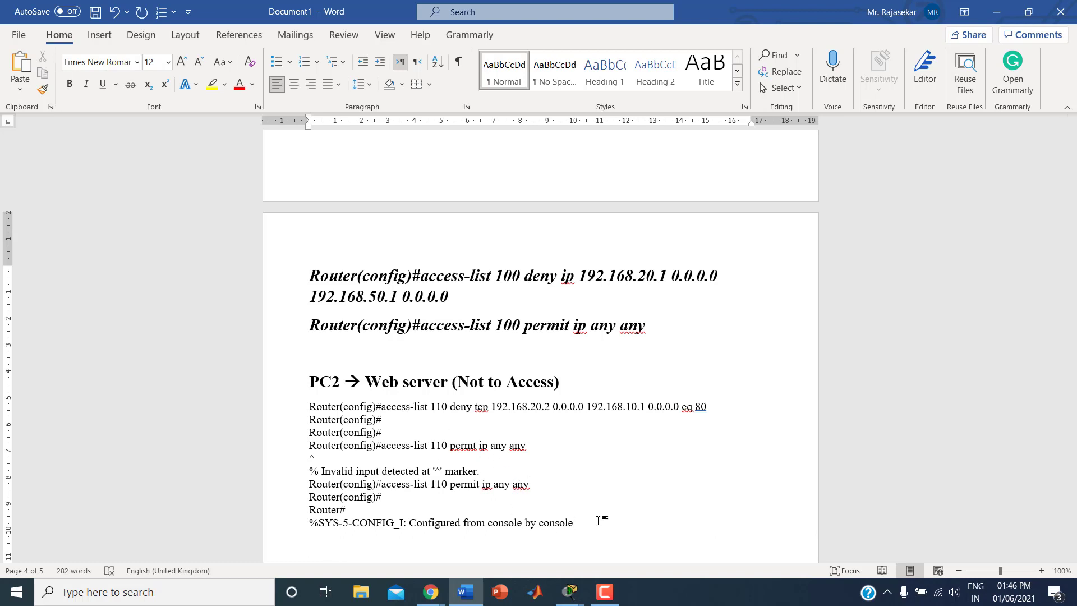
pyautogui.scroll(-3, 527, 426)
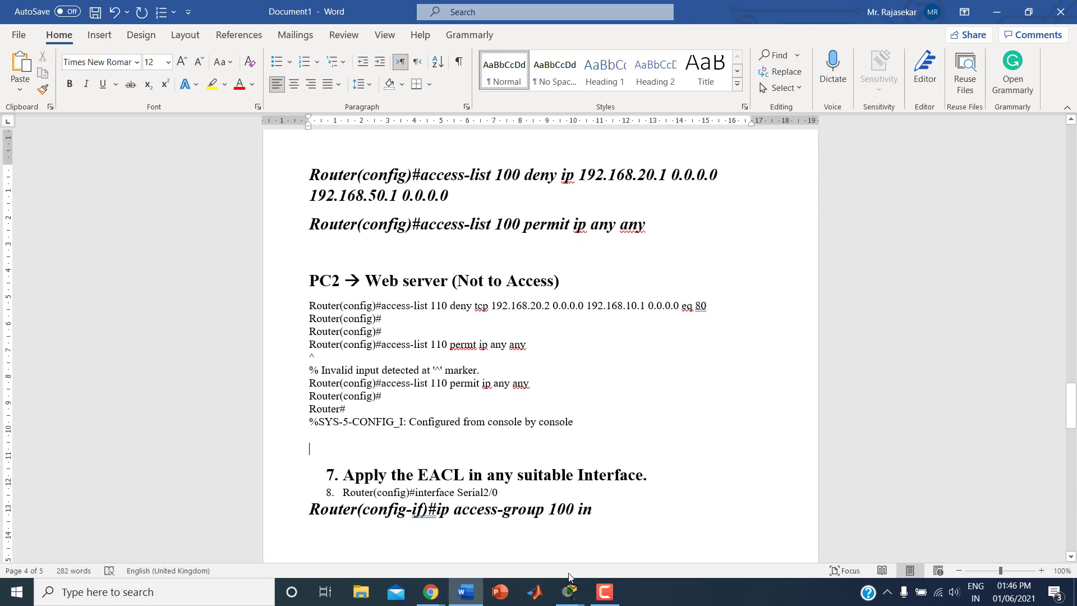
# Switch back to Packet Tracer and enter interface configuration for FastEthernet0/0 in Router2's command line
pyautogui.moveTo(570, 592)
pyautogui.click(525, 543)
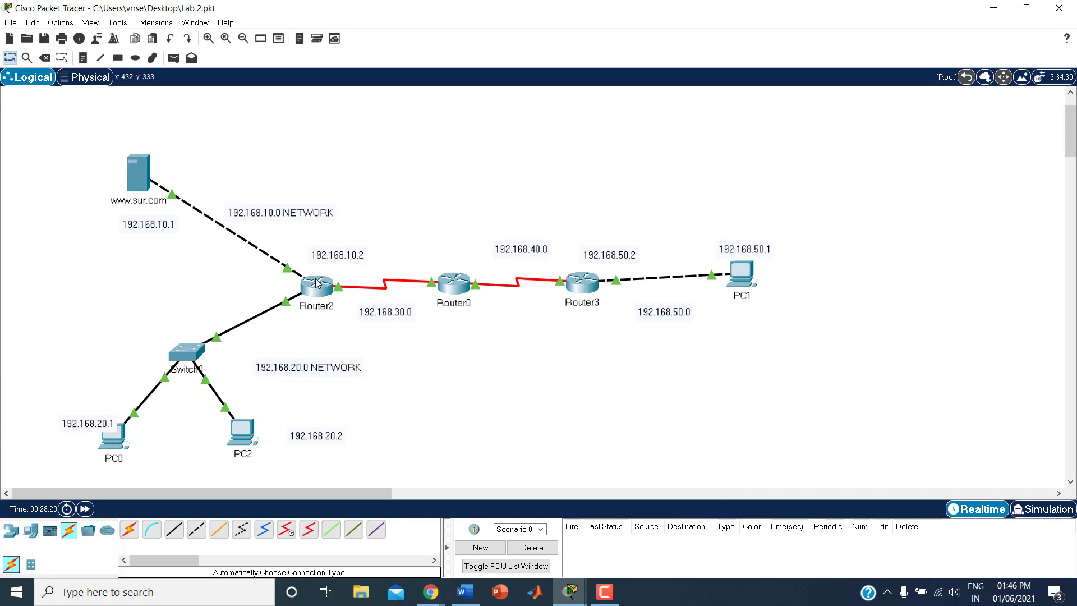
pyautogui.moveTo(317, 282)
pyautogui.moveTo(287, 303)
pyautogui.click(316, 286)
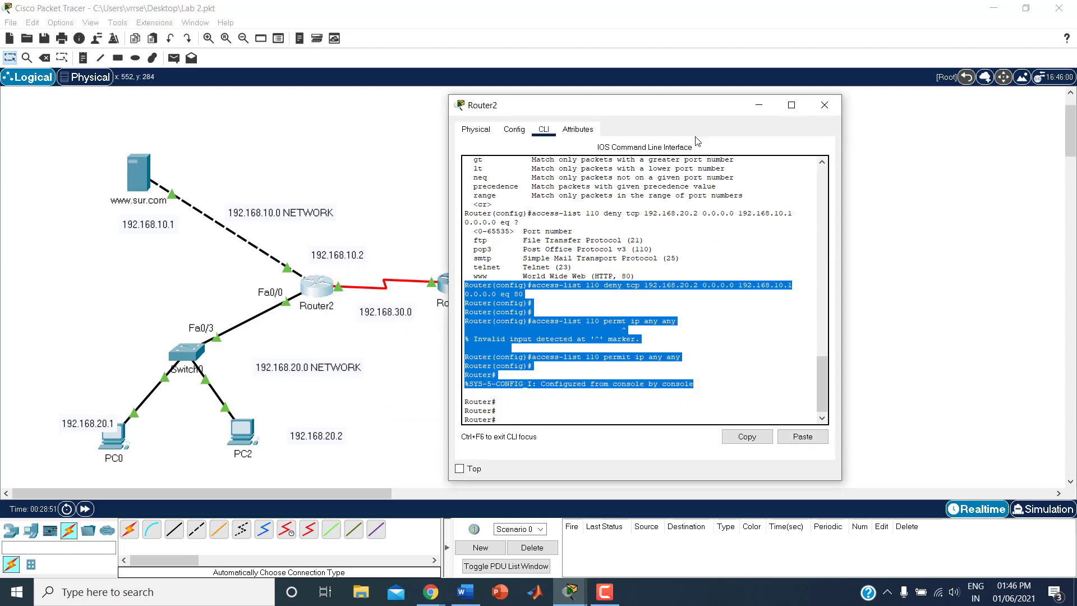
pyautogui.click(515, 130)
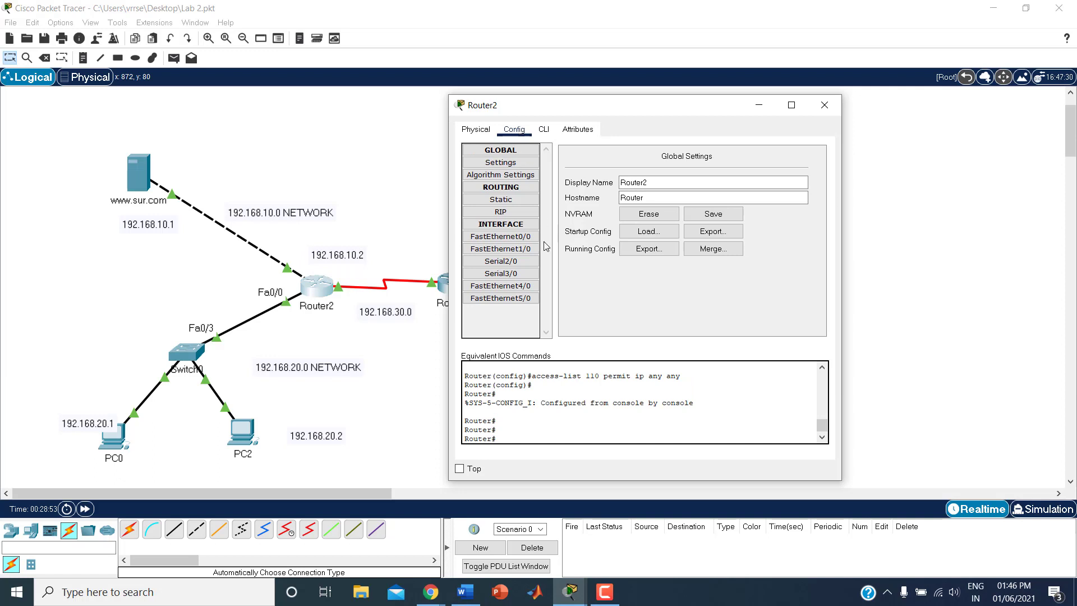
pyautogui.click(519, 235)
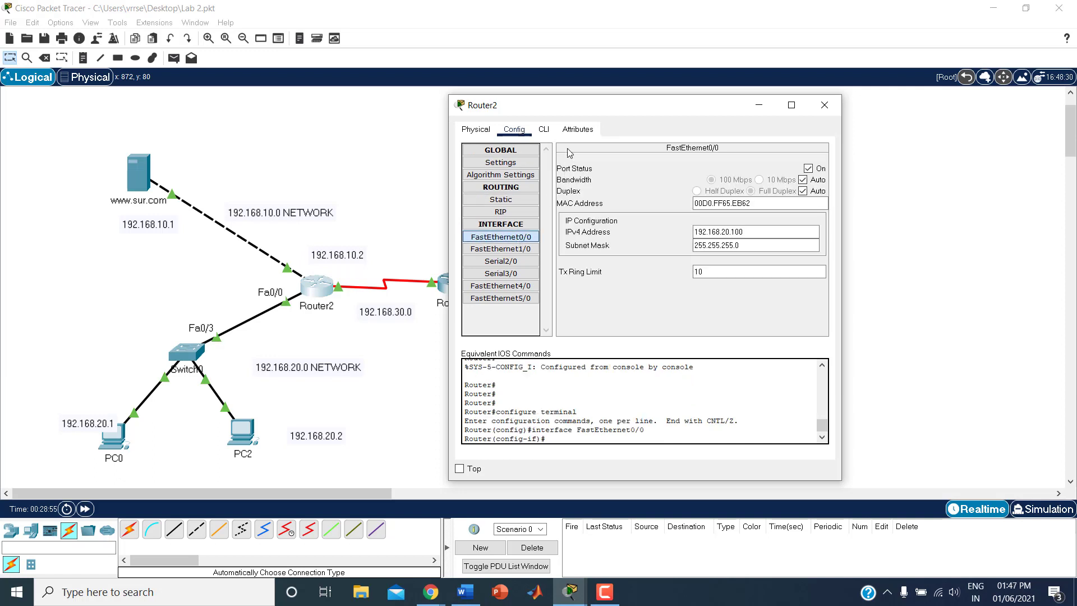
pyautogui.click(547, 131)
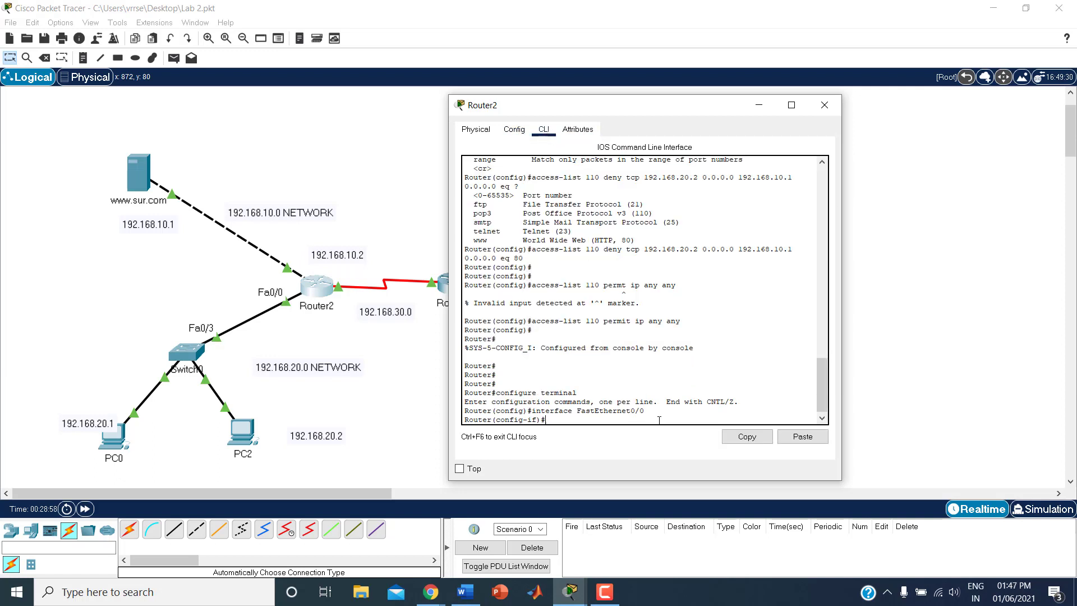
# Apply ACL 110 to FastEthernet0/0 with "ip access-group 110 in", and close the Router2 window
pyautogui.press('Return')
pyautogui.press('Return')
pyautogui.press('Return')
pyautogui.press('Return')
pyautogui.press('Return')
pyautogui.press('Return')
pyautogui.press('Return')
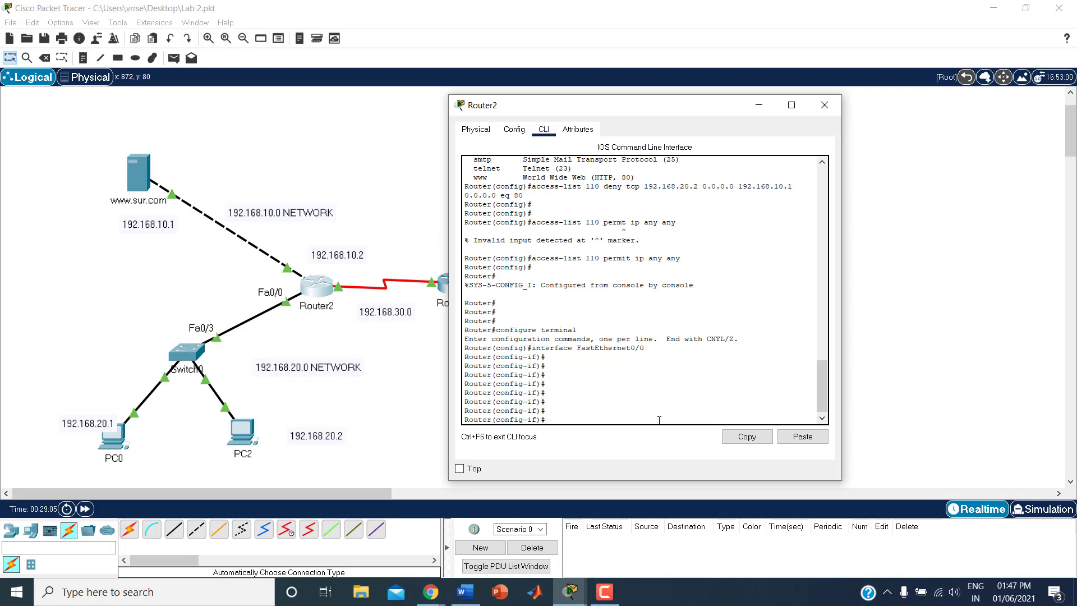
pyautogui.write('ip access-group 110 in')
pyautogui.press('Return')
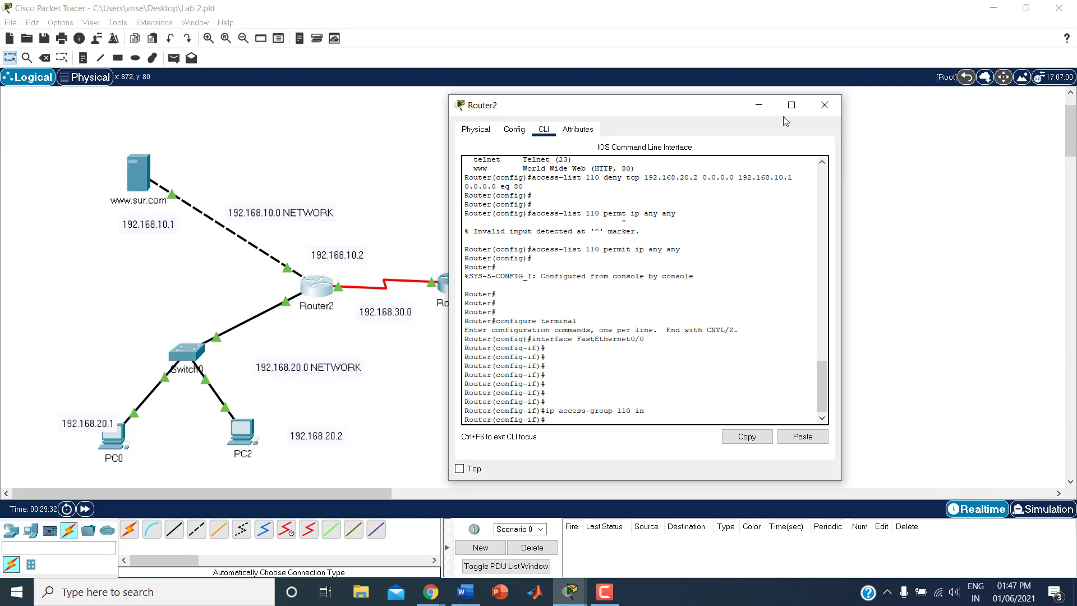
pyautogui.click(824, 105)
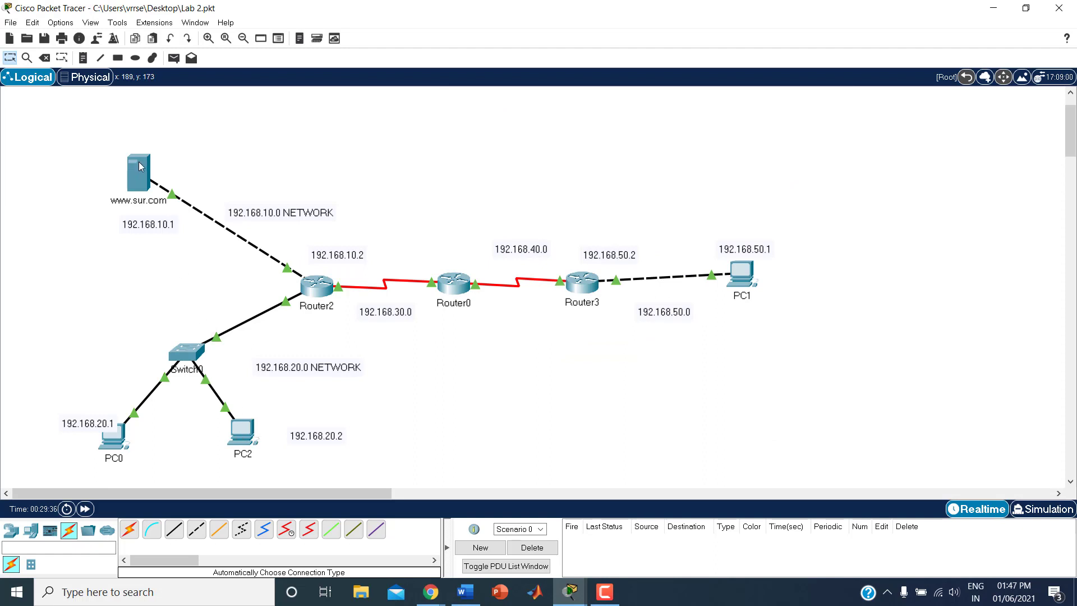
# Ping 192.168.10.1 from PC2's command prompt with ACL 110 applied, and close the prompt when the ping ends
pyautogui.moveTo(140, 166)
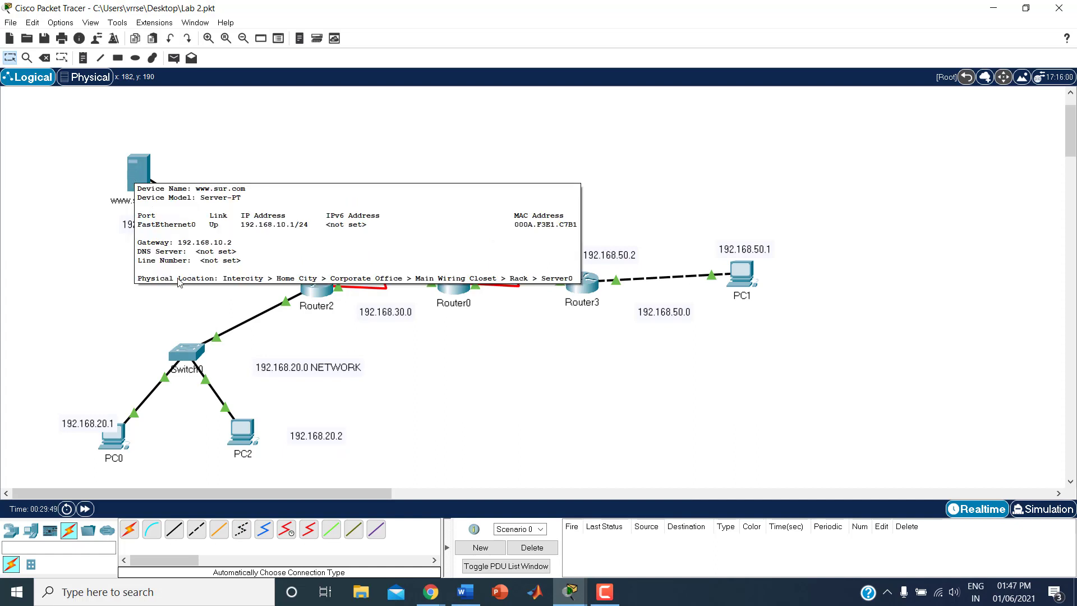
pyautogui.click(240, 441)
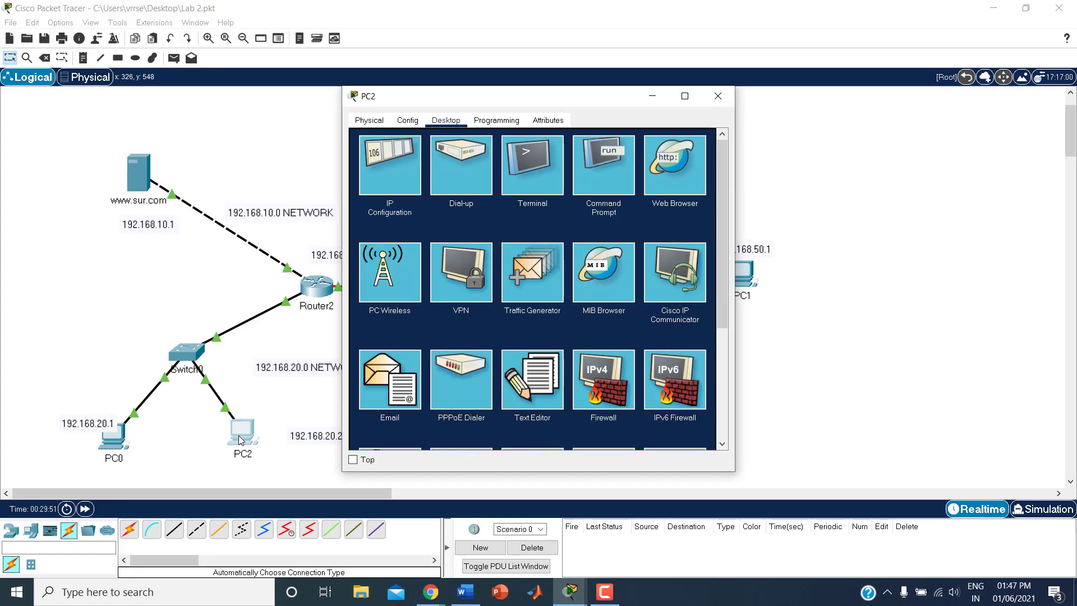
pyautogui.click(587, 189)
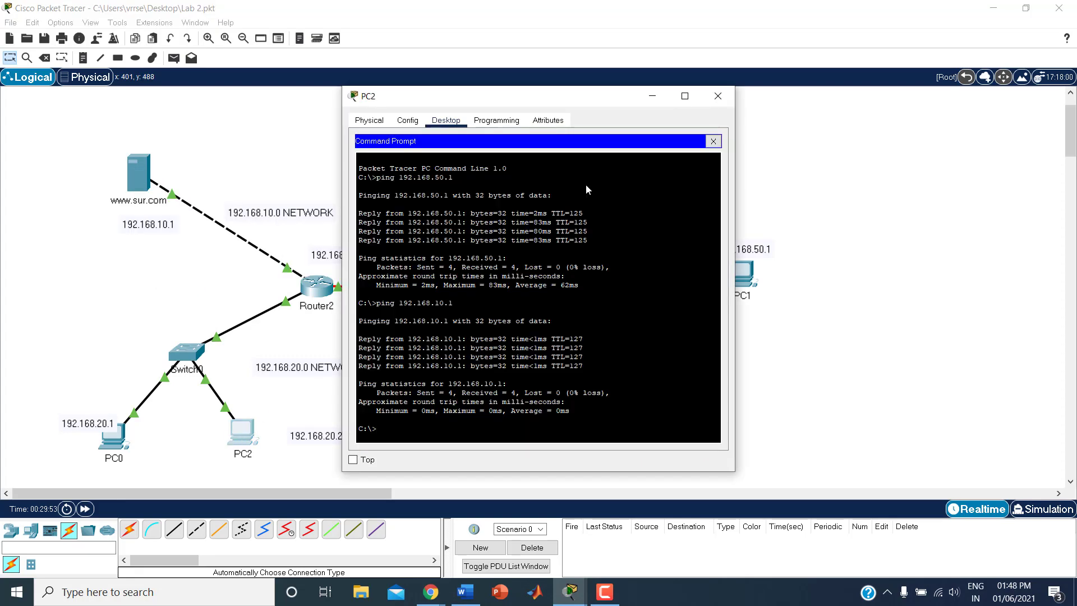
pyautogui.press('Up')
pyautogui.press('Return')
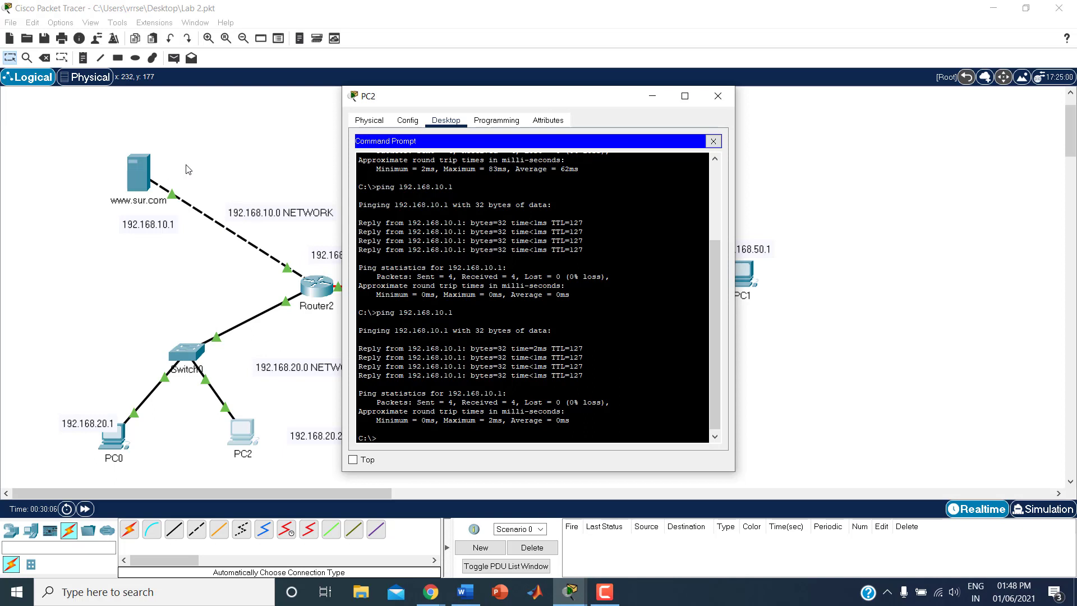
pyautogui.click(713, 141)
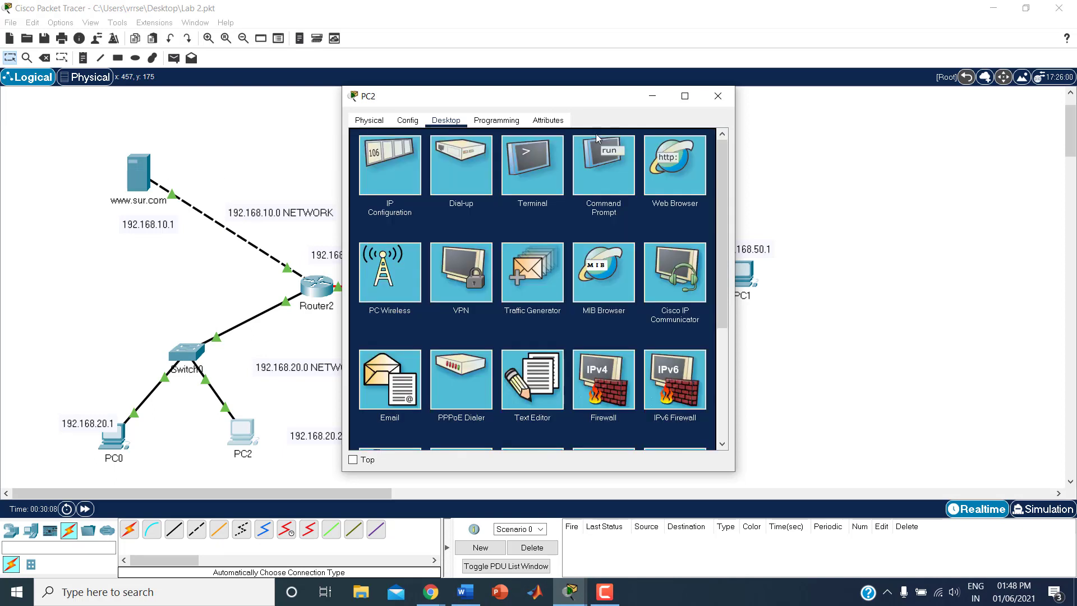
# Request 192.168.10.1 in PC2's web browser to test web access with ACL 110 applied
pyautogui.click(666, 178)
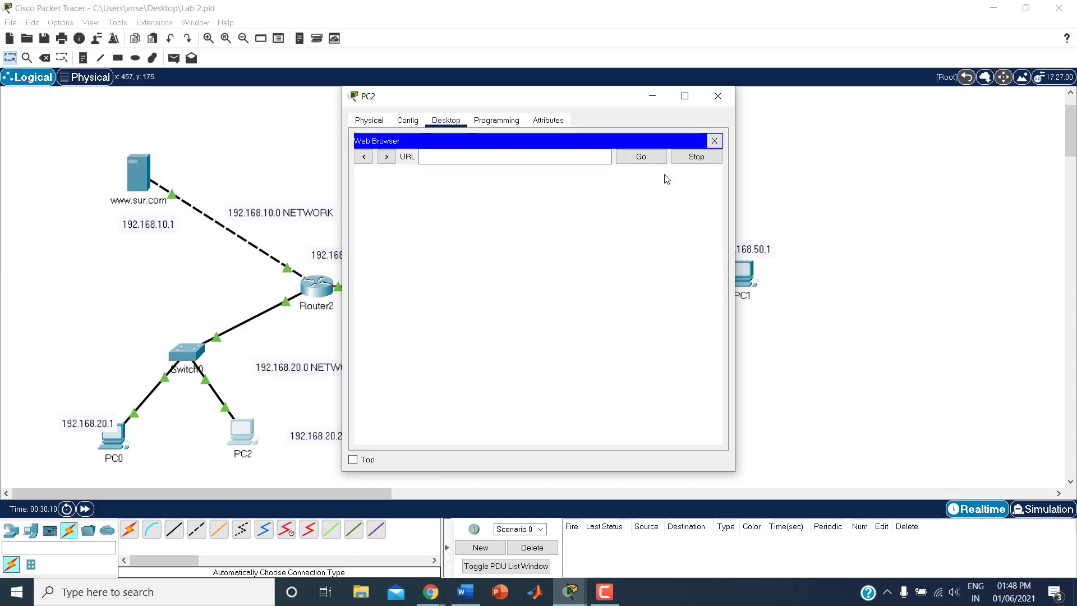
pyautogui.click(560, 155)
pyautogui.write('192.1')
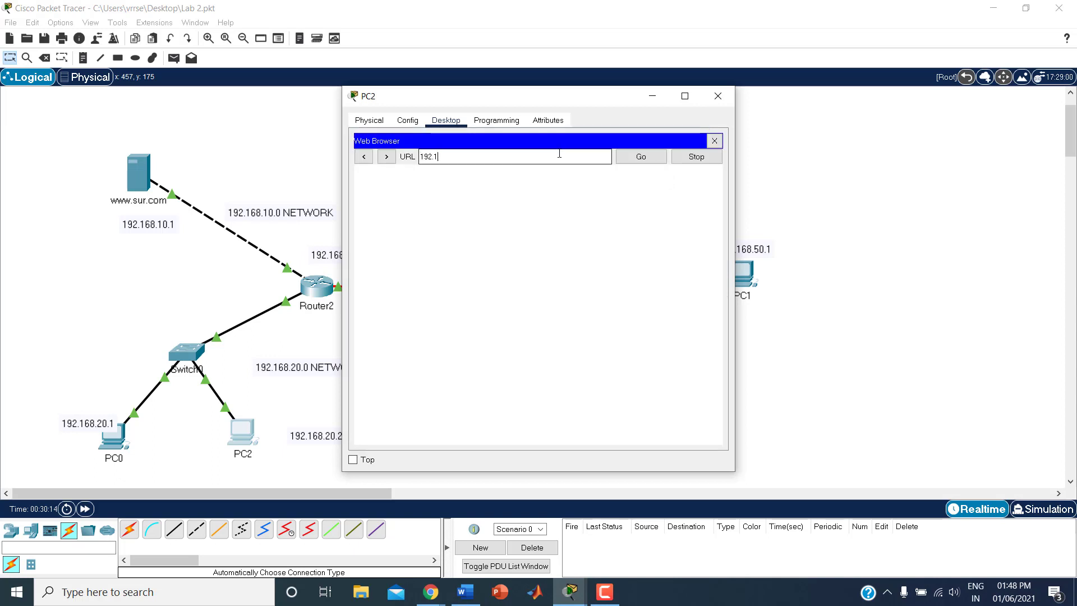
pyautogui.write('68.10.1')
pyautogui.click(639, 162)
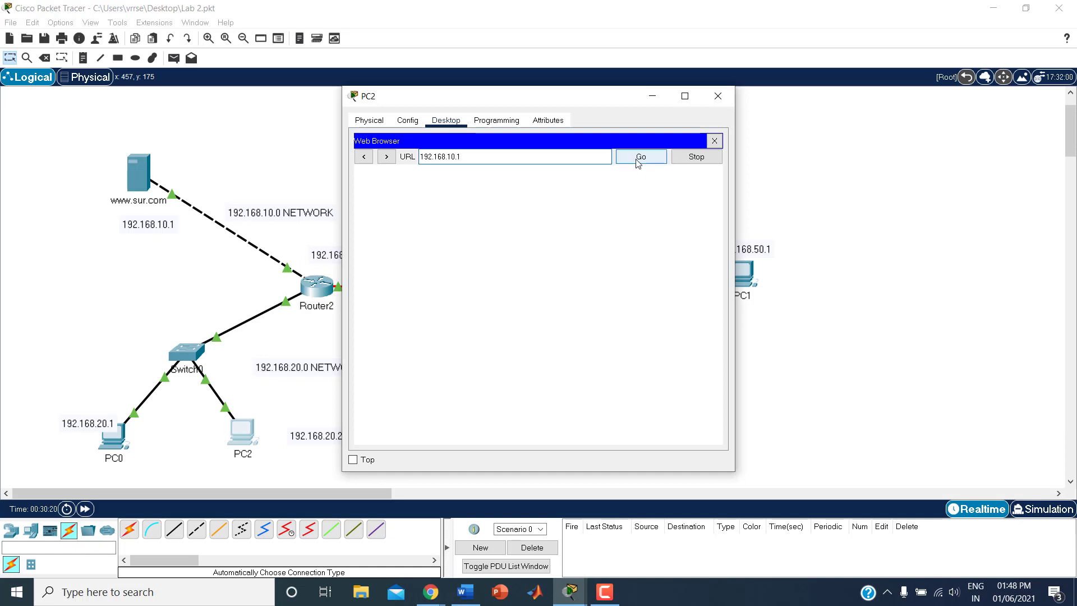
# Load 192.168.10.1 in PC2's web browser and close the browser when the request ends
pyautogui.click(639, 162)
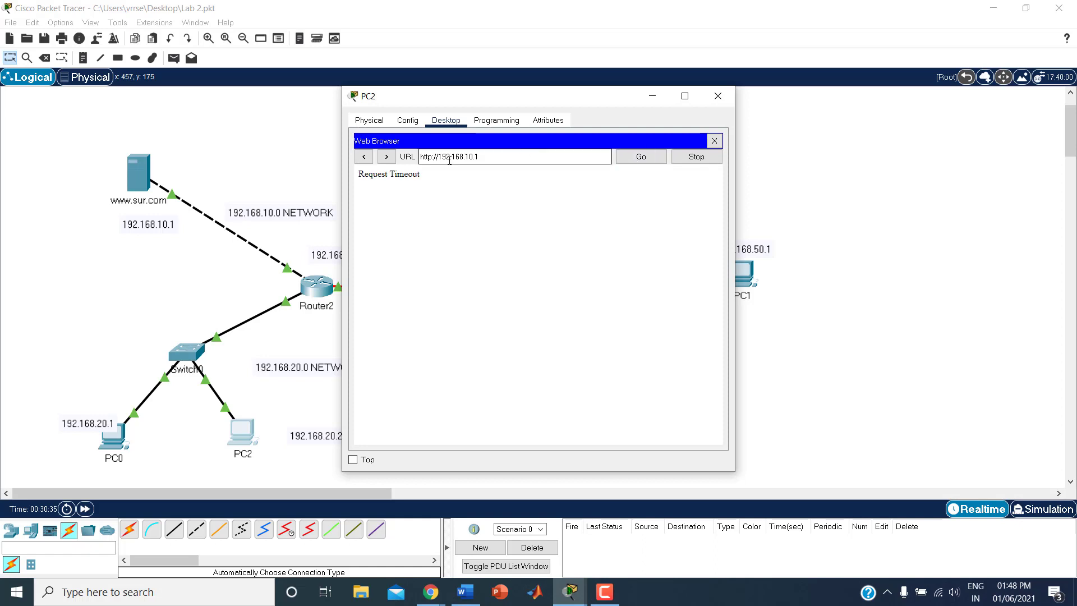
pyautogui.click(714, 141)
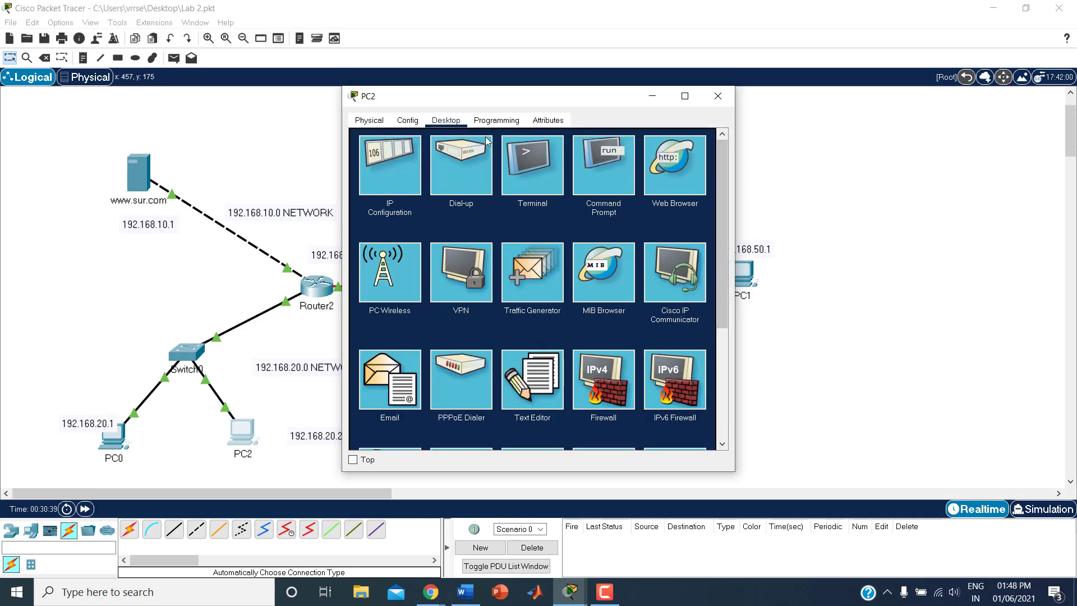
# Ping 192.168.10.1 again from PC2's command prompt and close the prompt when the ping ends
pyautogui.click(603, 161)
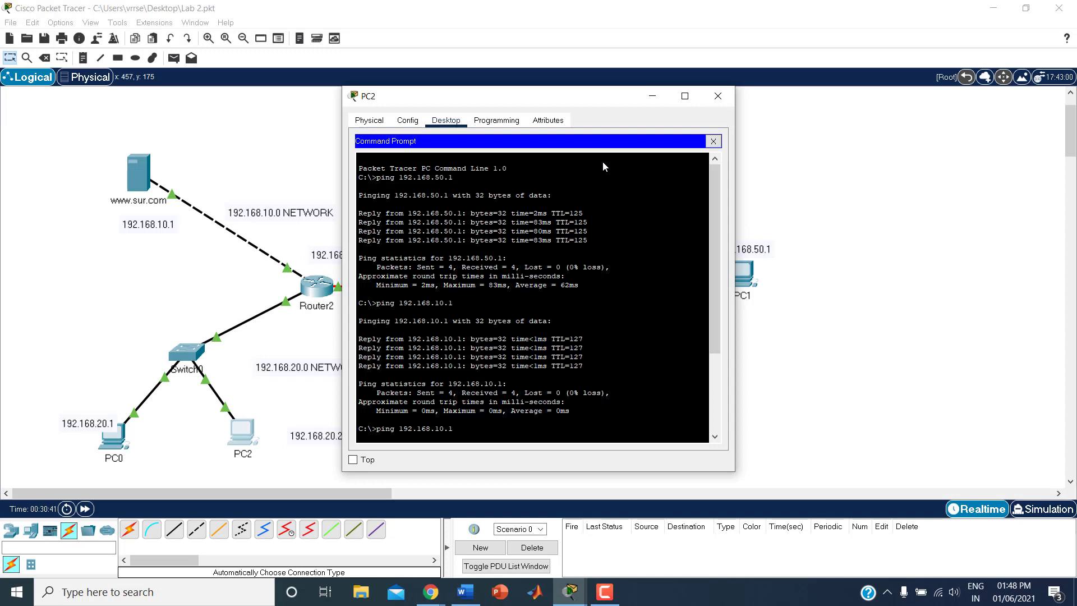
pyautogui.press('Return')
pyautogui.press('Return')
pyautogui.press('Return')
pyautogui.press('Return')
pyautogui.press('Return')
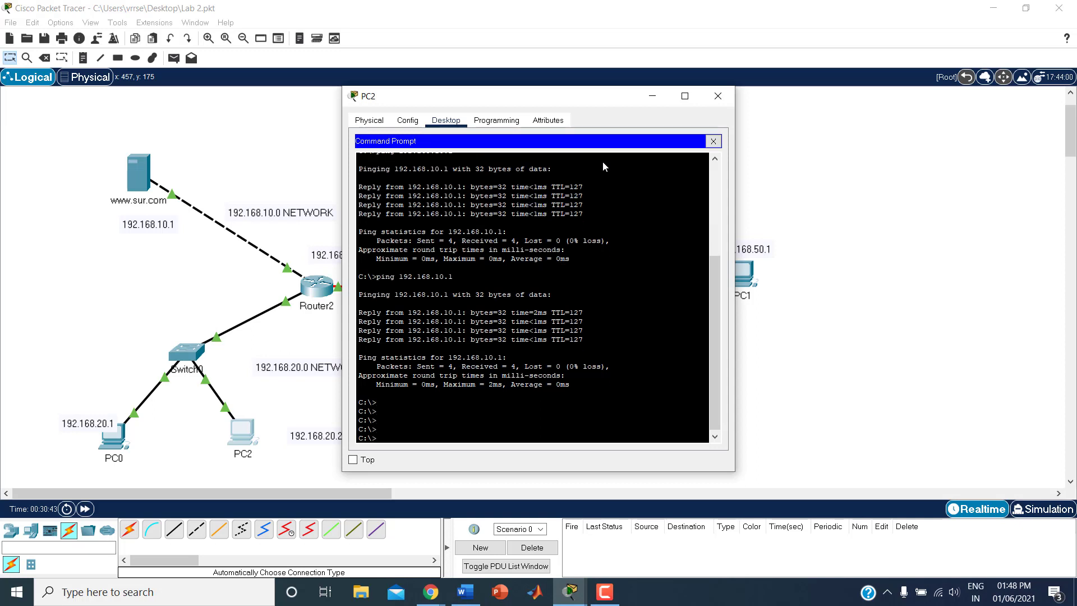
pyautogui.press('Up')
pyautogui.press('Return')
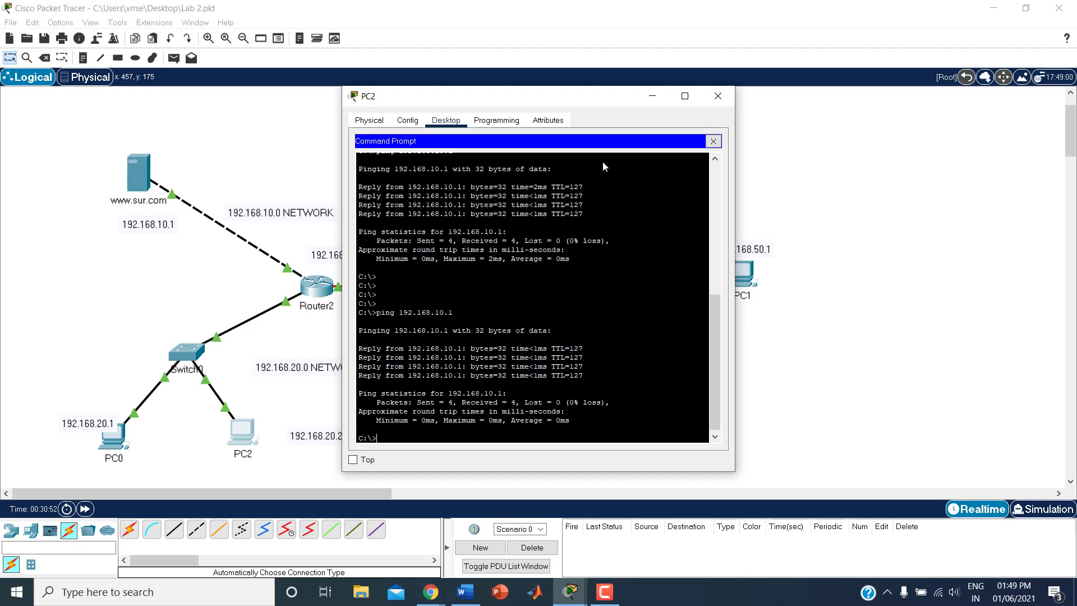
pyautogui.click(710, 141)
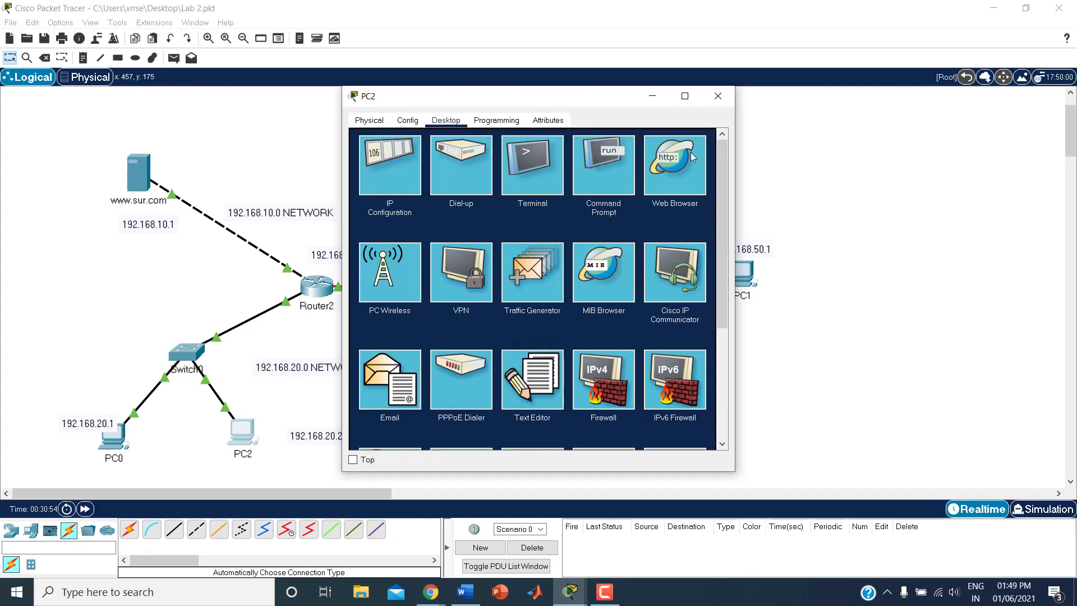
# Reopen PC2's web browser and request 192.168.10.1 again to recheck web access under ACL 110
pyautogui.click(673, 168)
pyautogui.click(558, 155)
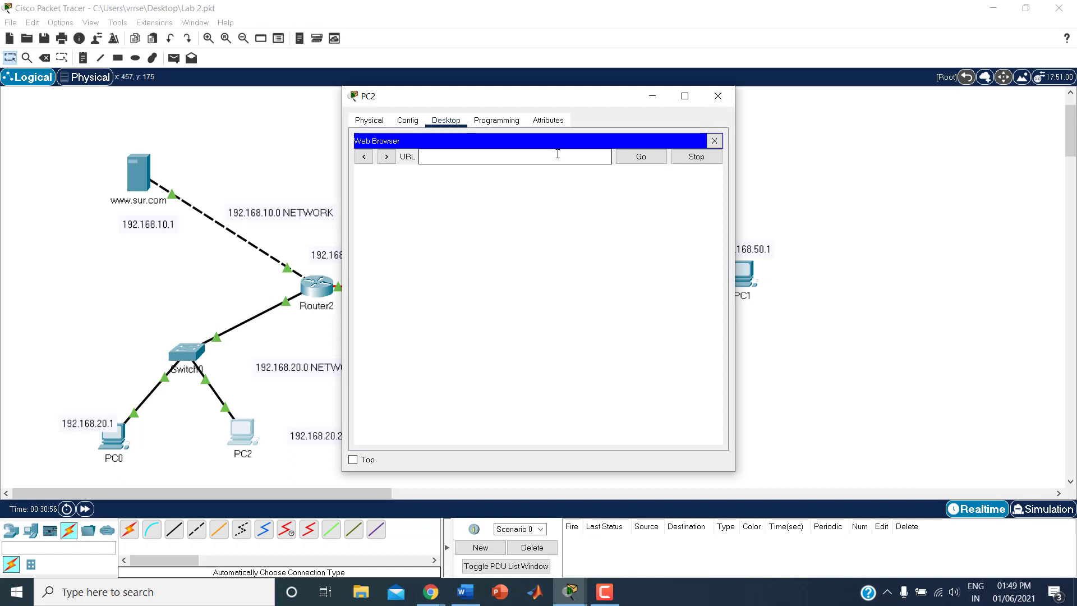
pyautogui.write('192.168.10.1')
pyautogui.press('Return')
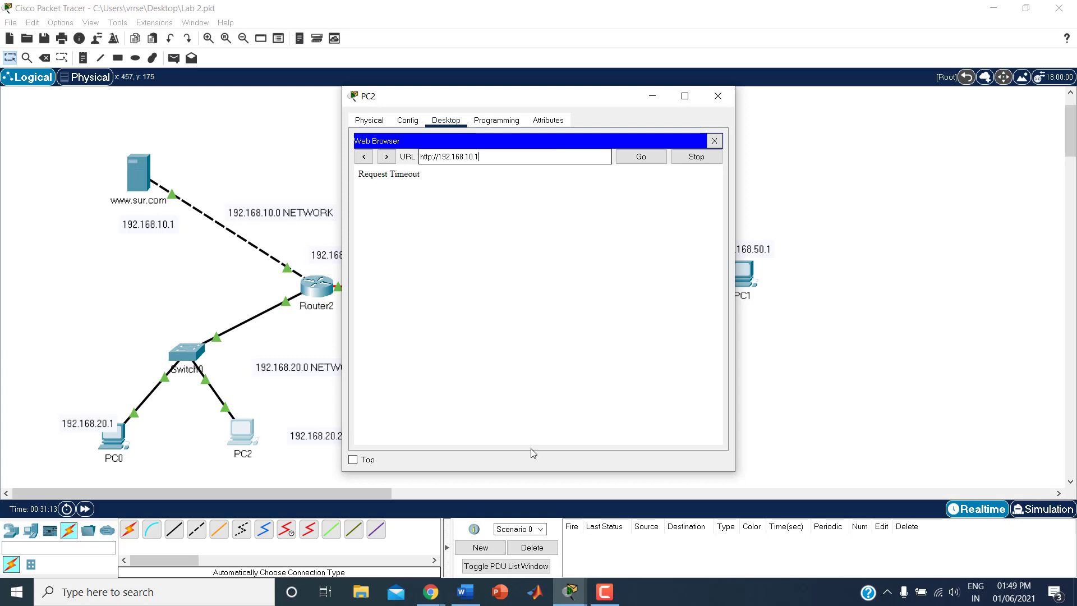
# Switch to Word to view the documented ACL commands, and return to the Packet Tracer network topology
pyautogui.click(478, 596)
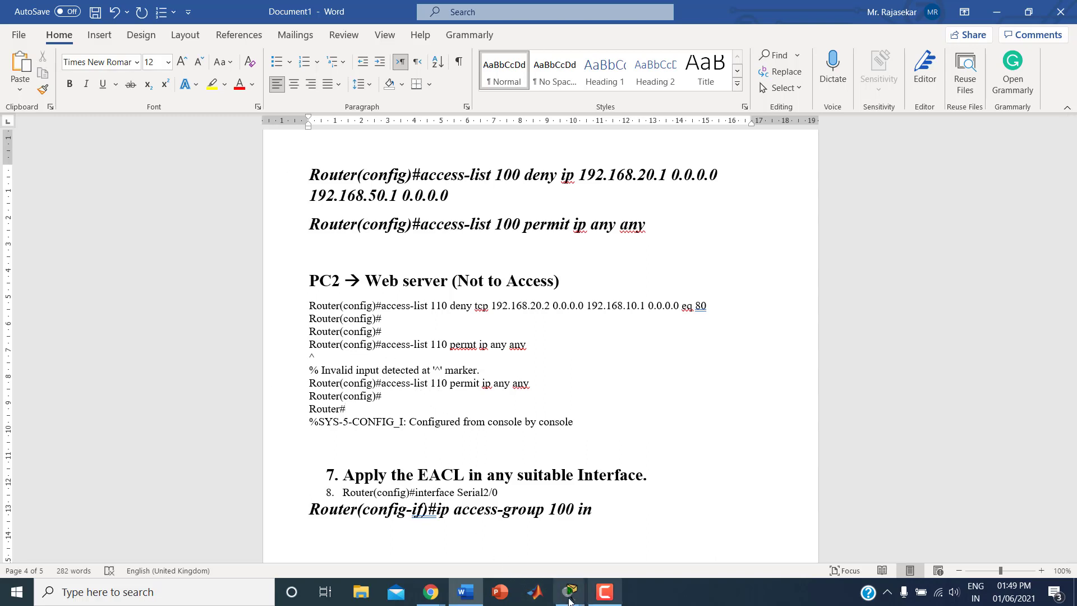
pyautogui.moveTo(571, 592)
pyautogui.click(497, 533)
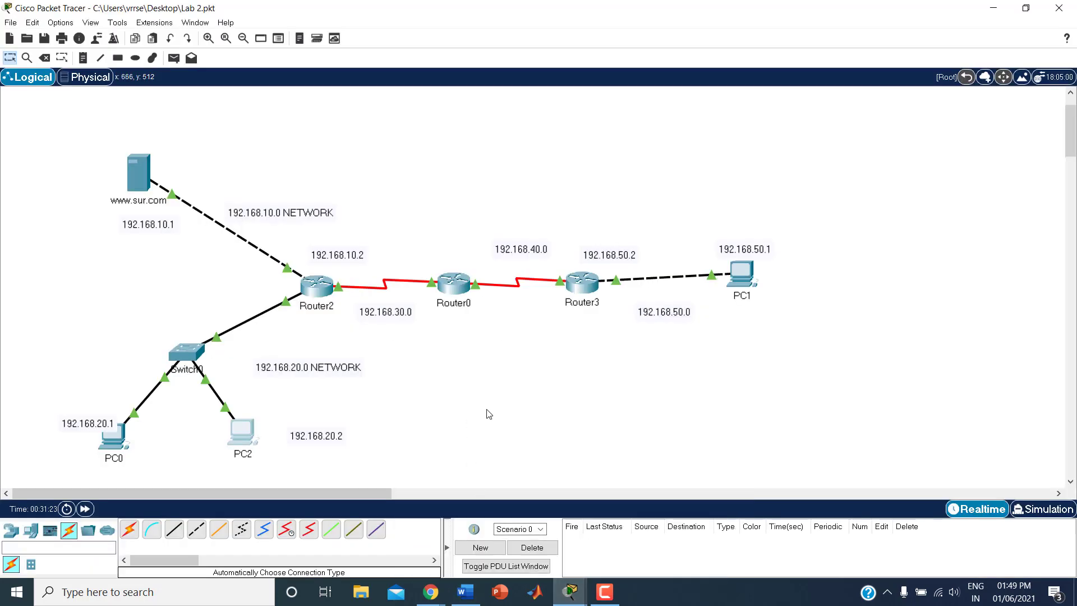